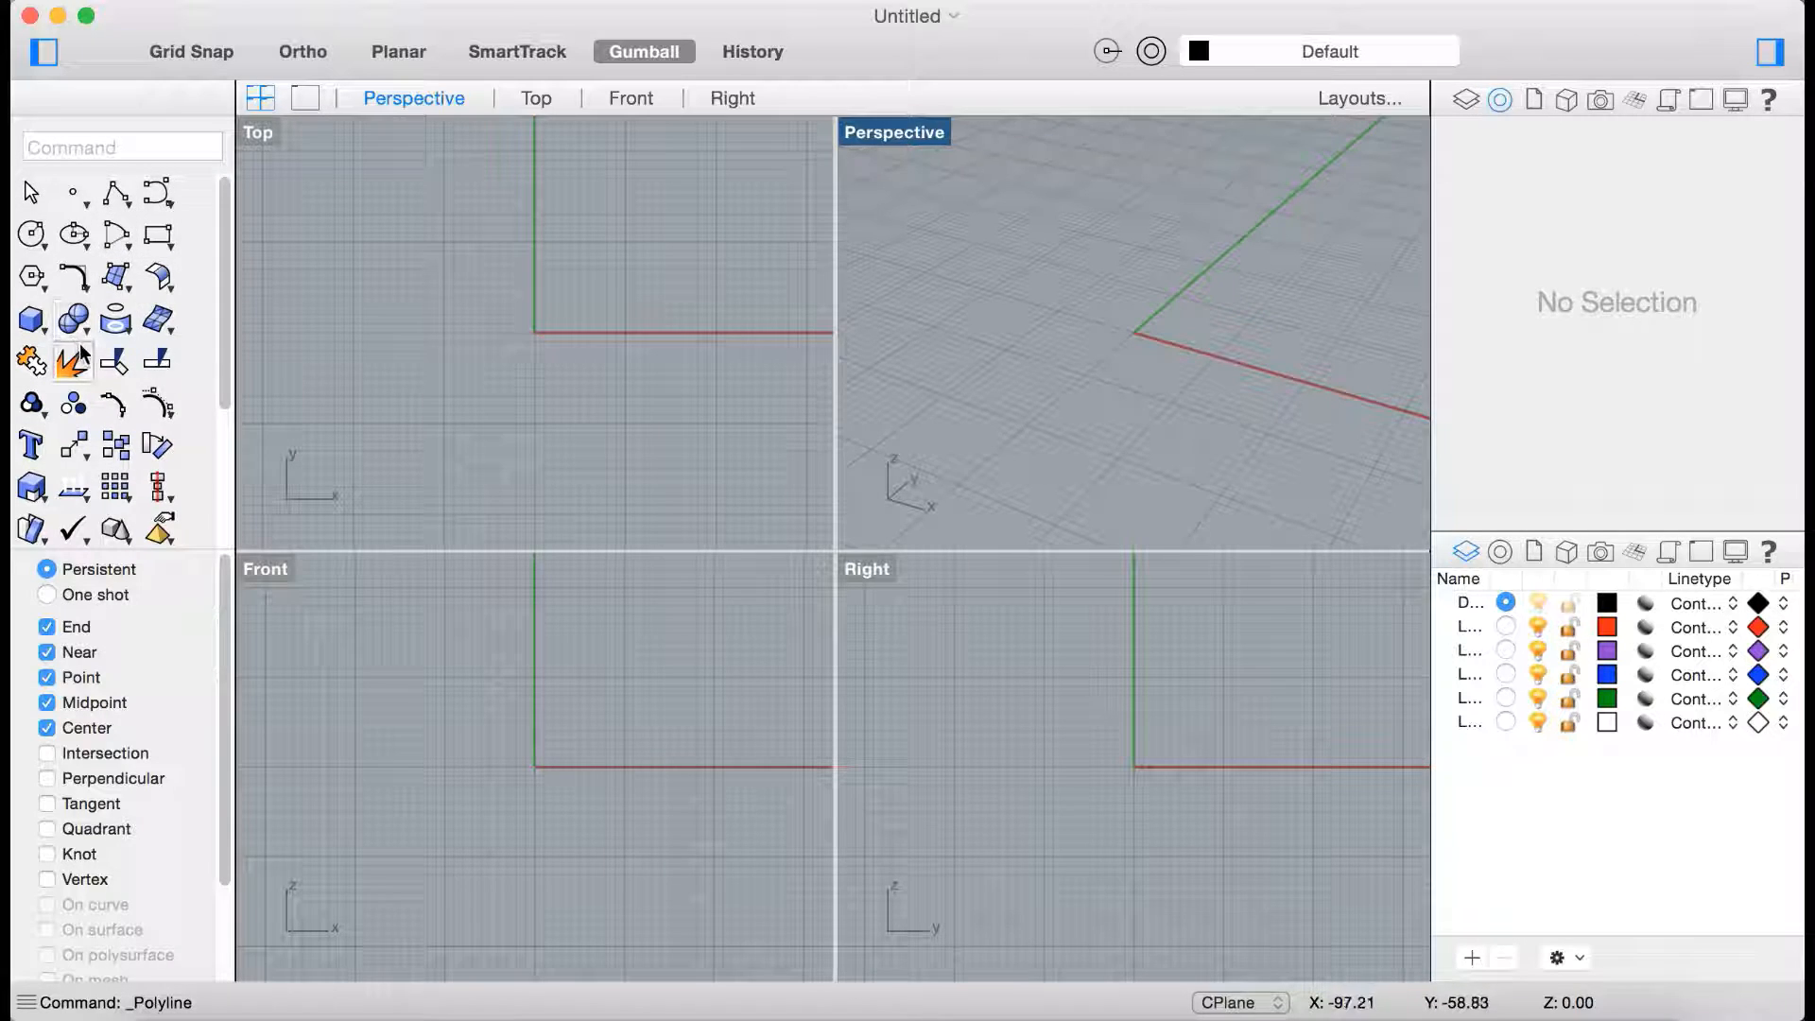
{"action": "scroll", "coordinate": [85, 355], "scroll_direction": "down", "scroll_amount": 5}
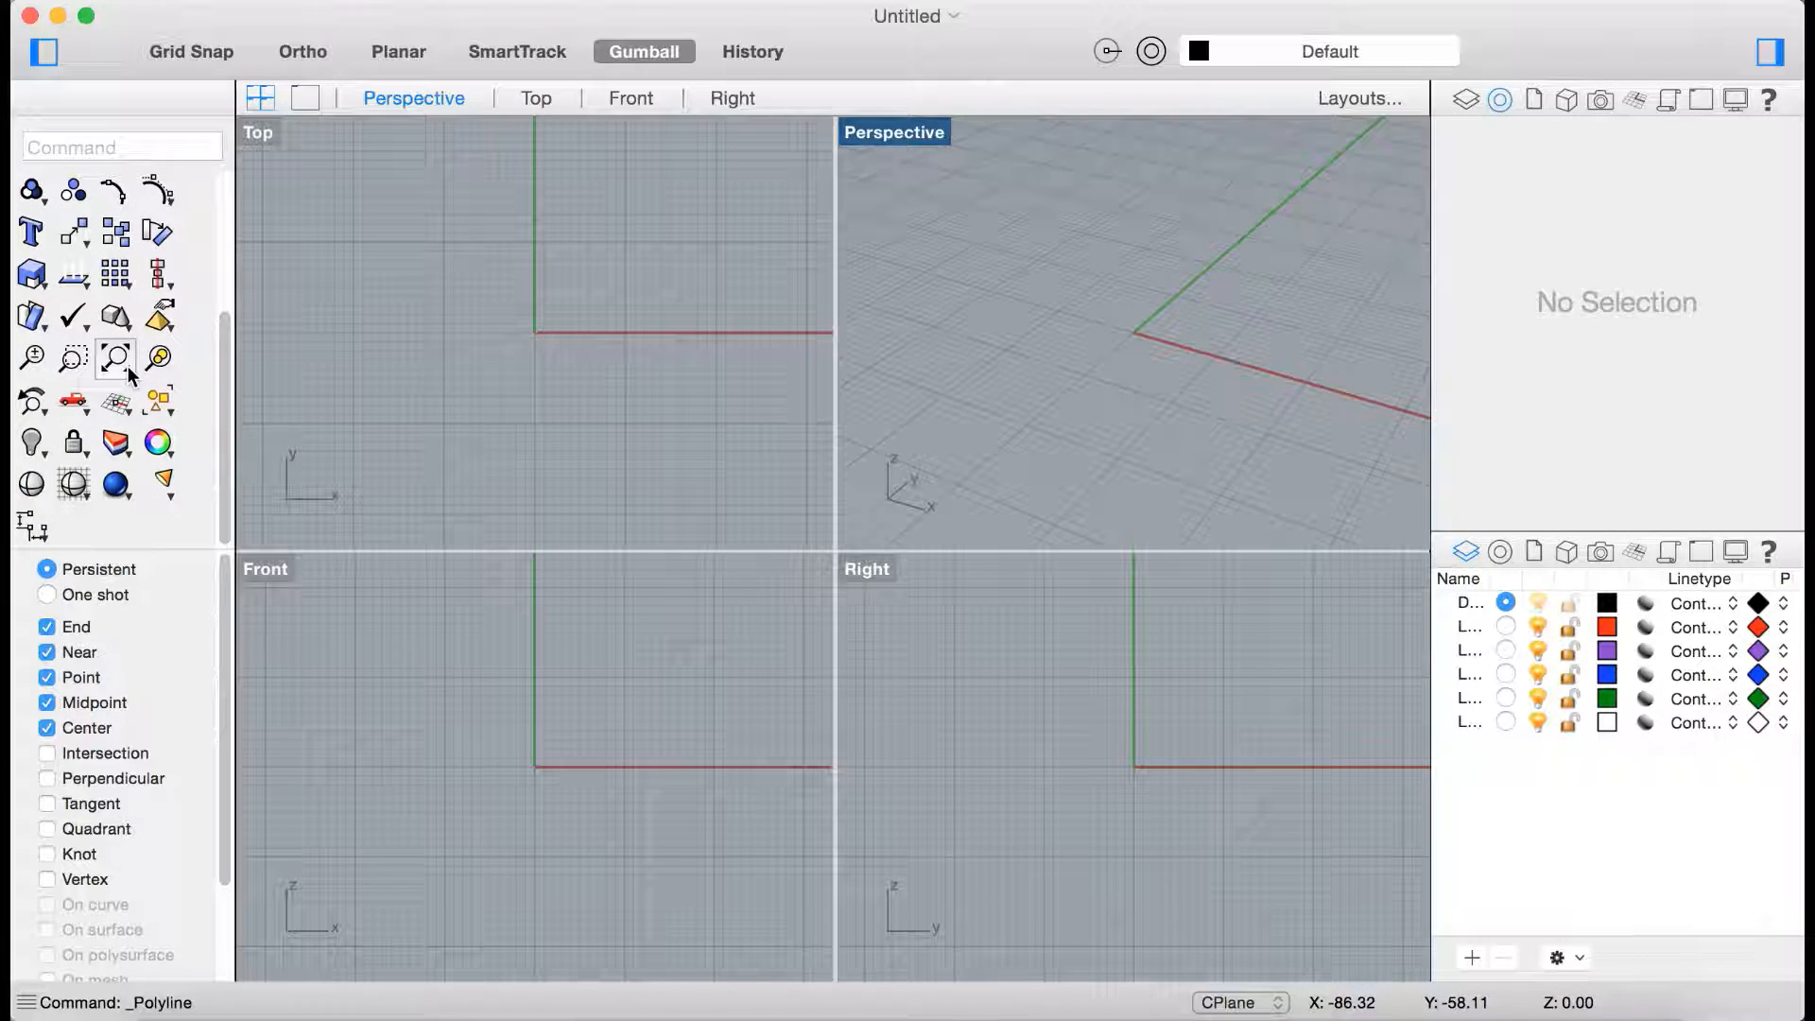
{"action": "scroll", "coordinate": [129, 367], "scroll_direction": "up", "scroll_amount": 5}
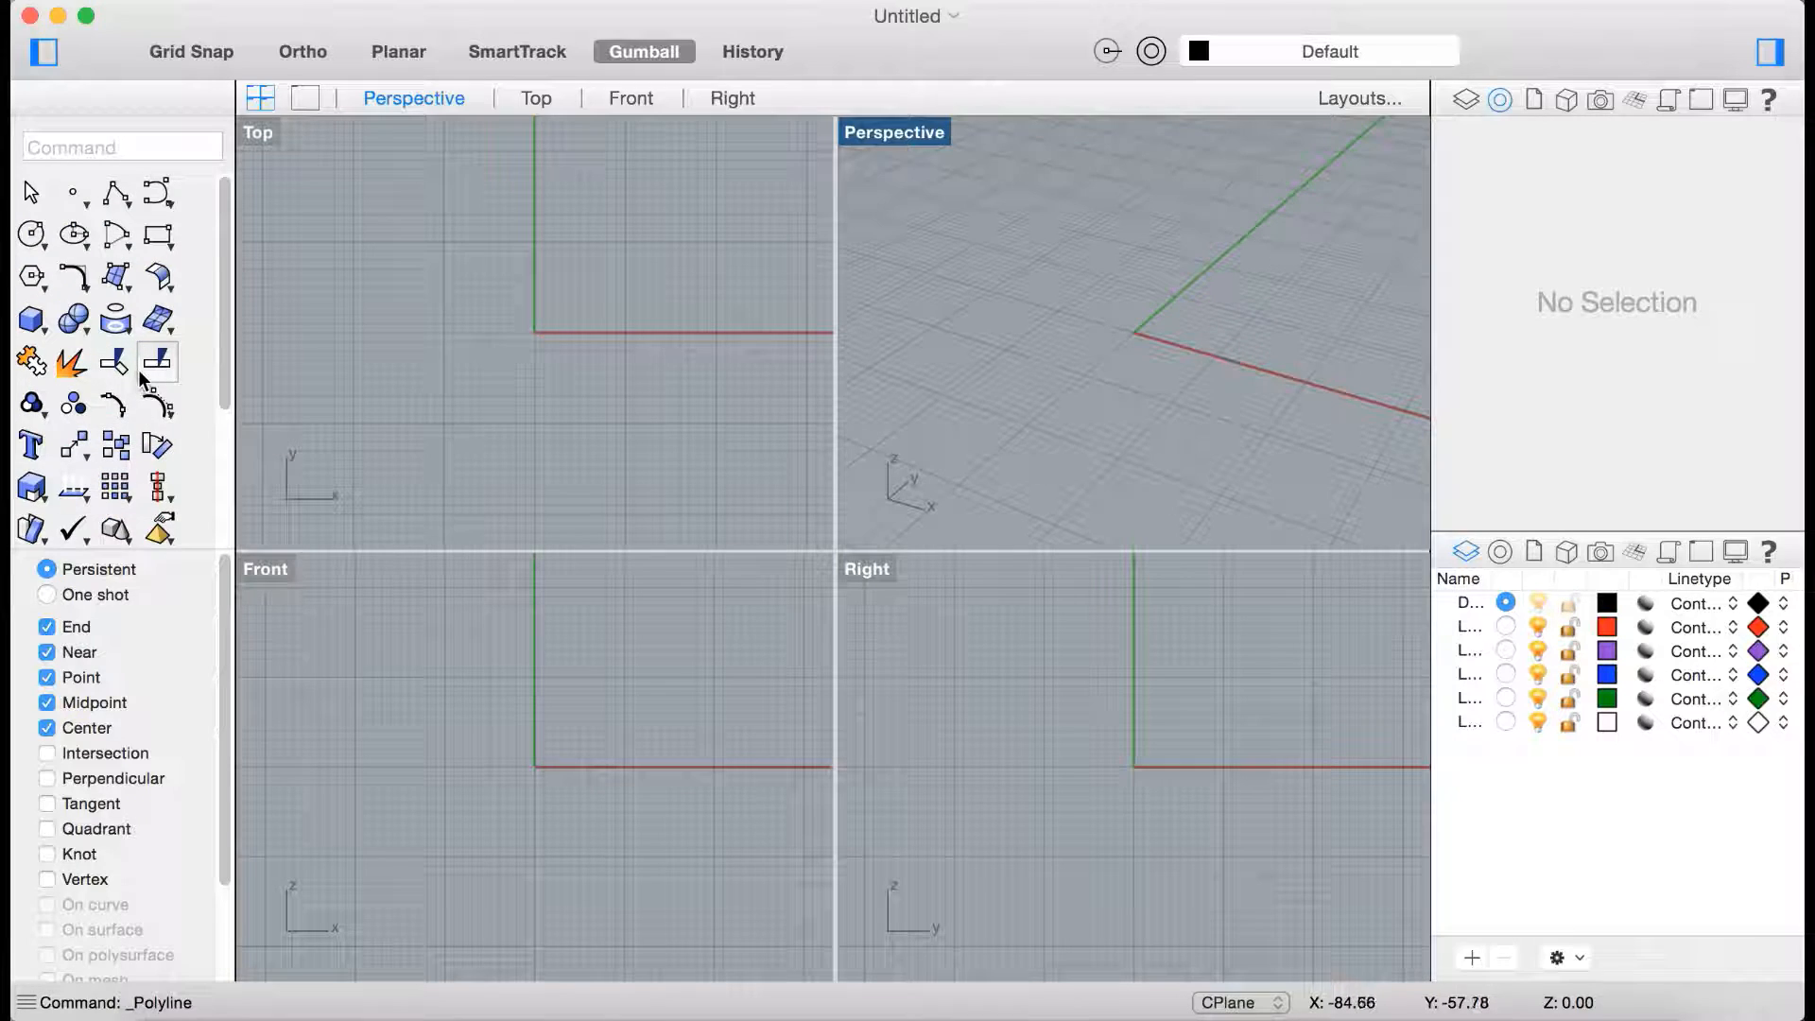
{"action": "left_click", "coordinate": [114, 194]}
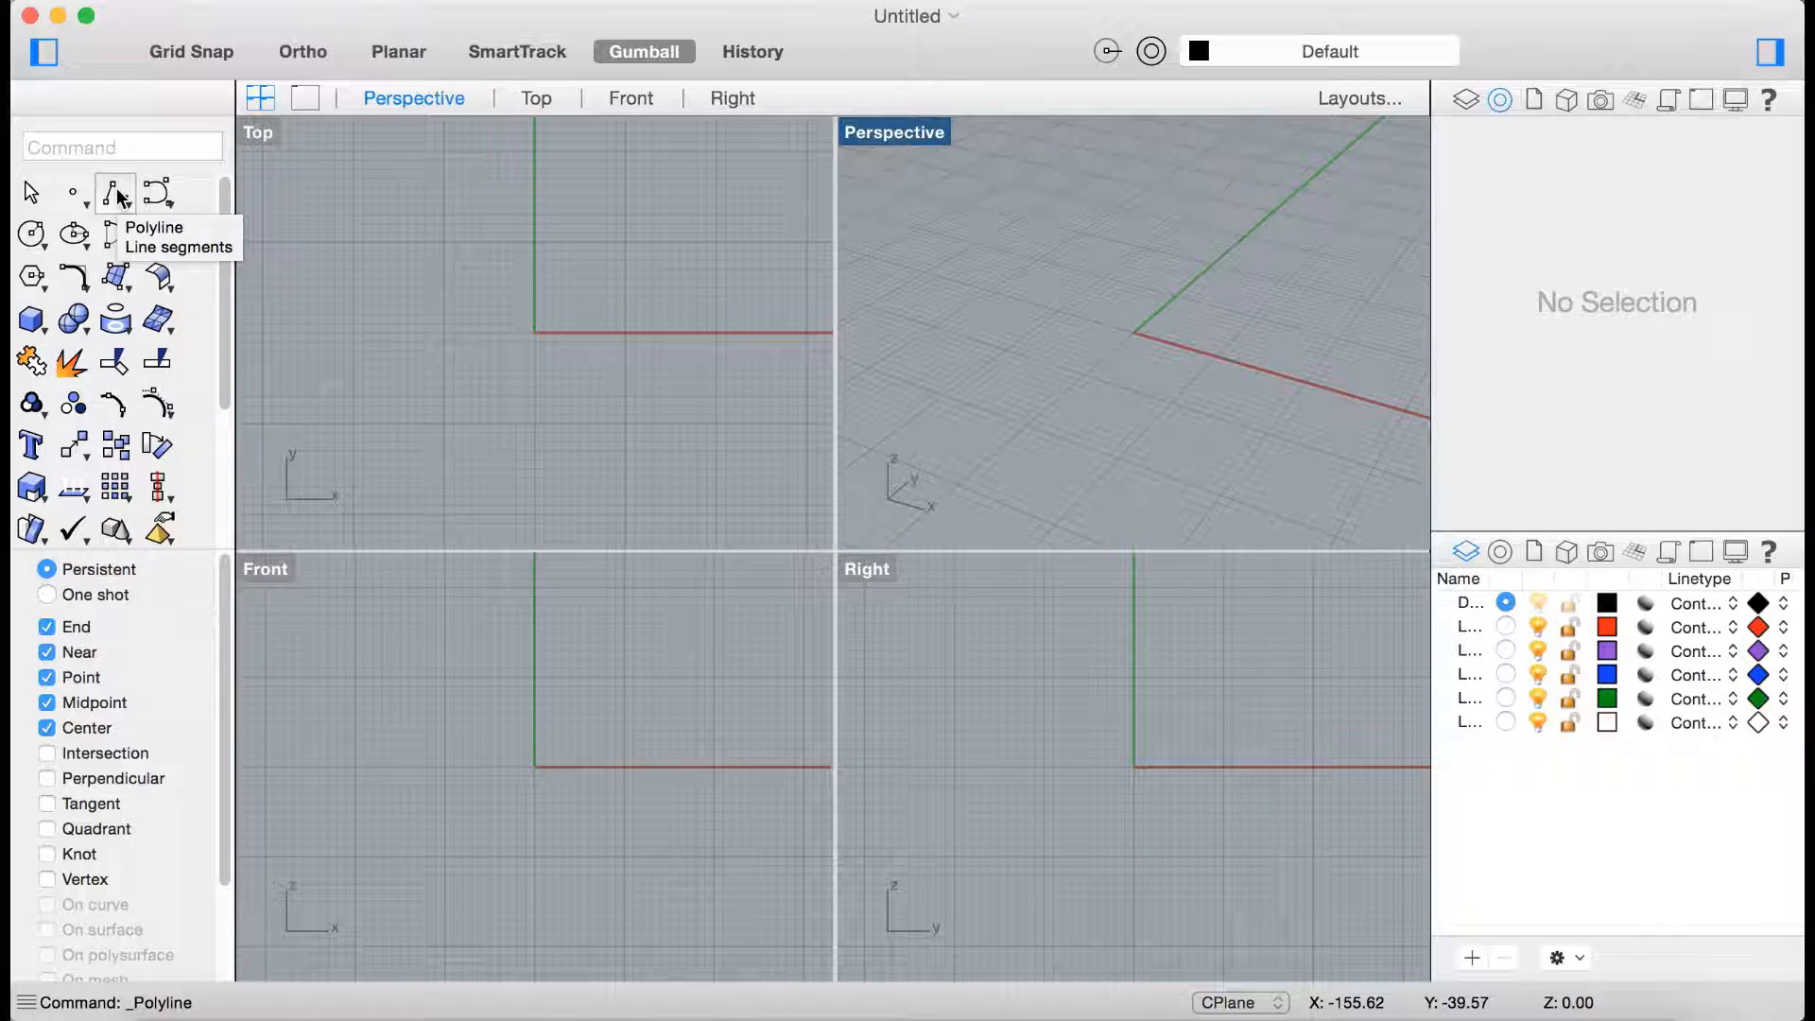
{"action": "left_click", "coordinate": [121, 195]}
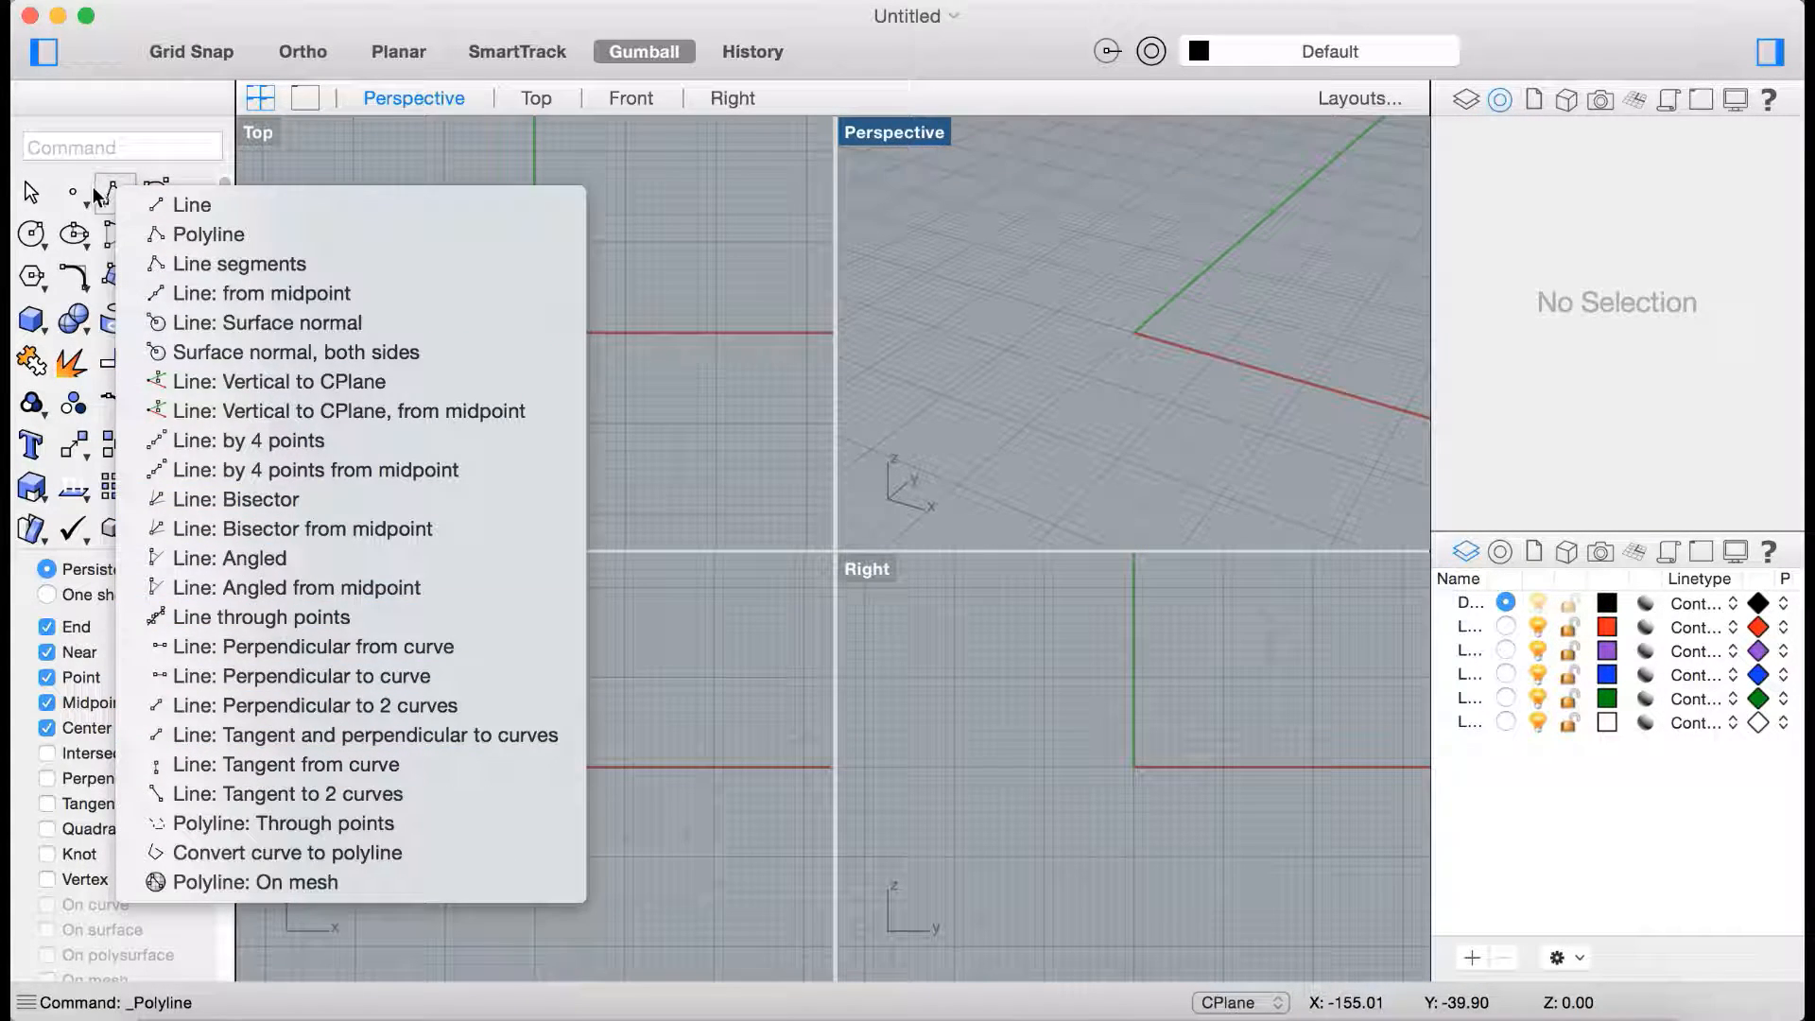
{"action": "left_click", "coordinate": [99, 195]}
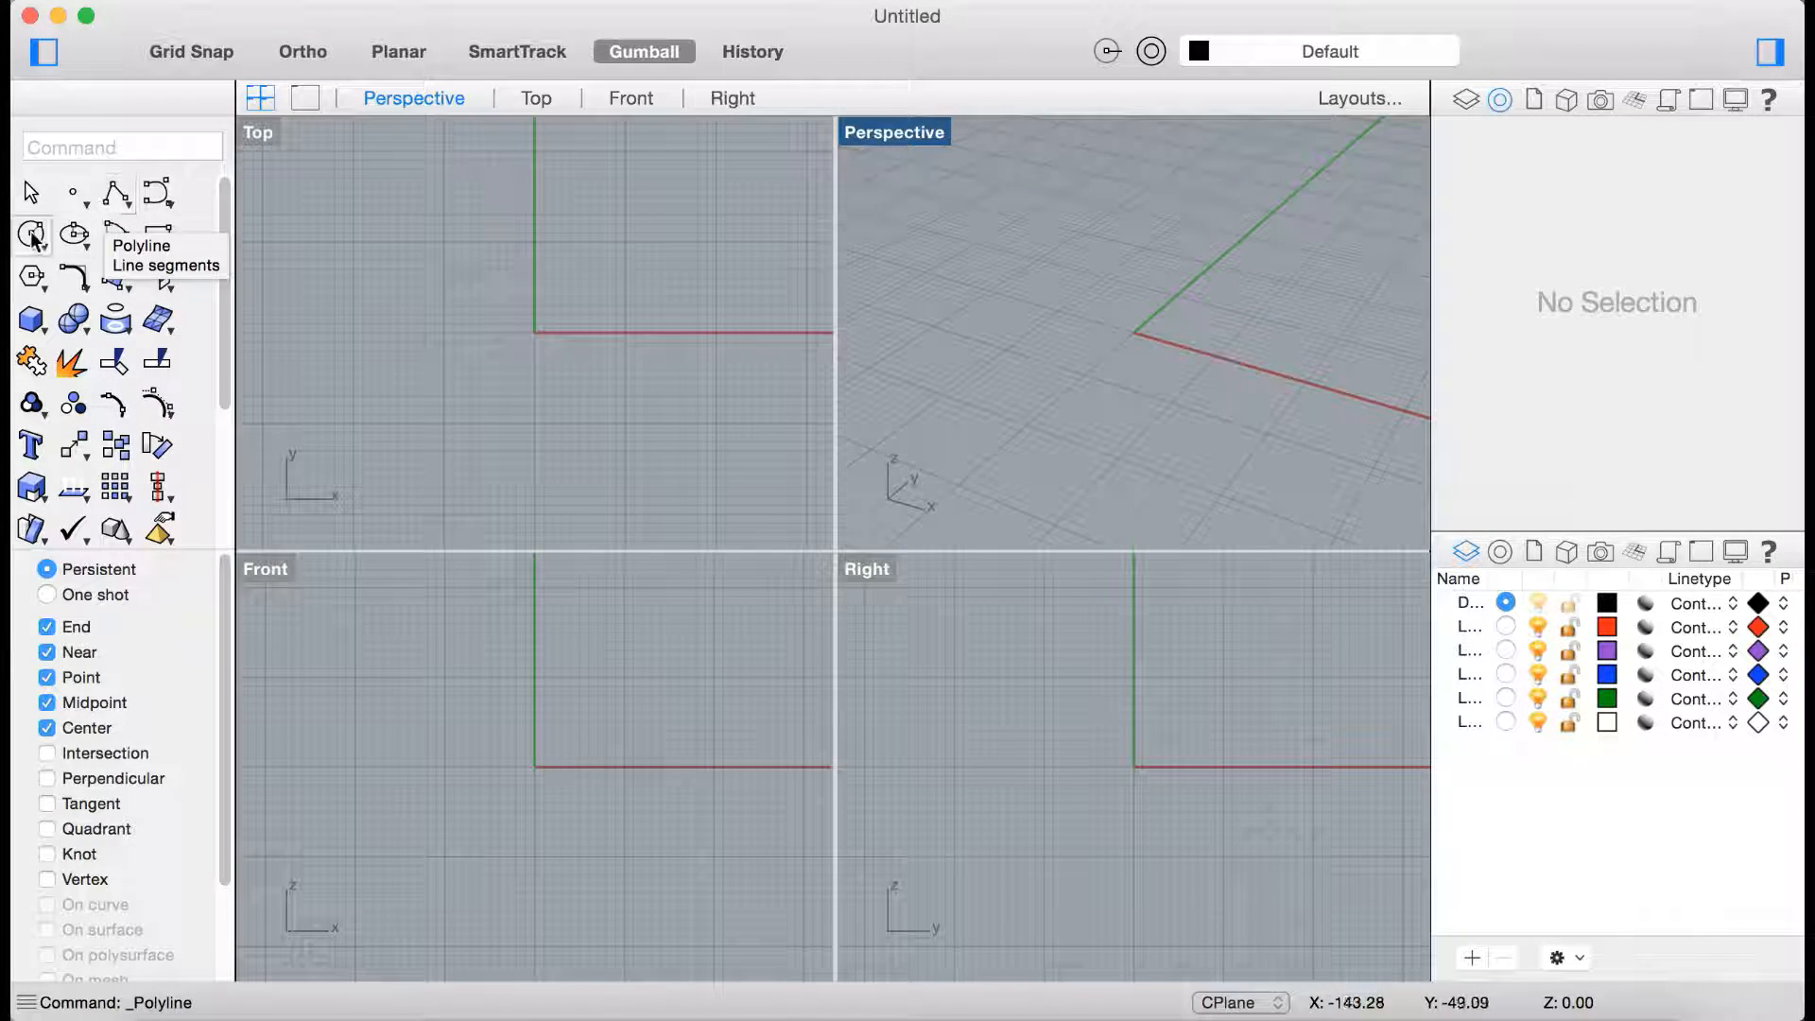
Draw a single diagonal line about 17 units long in the Top view, starting on the x-axis just left of the origin.
{"action": "left_click", "coordinate": [114, 197]}
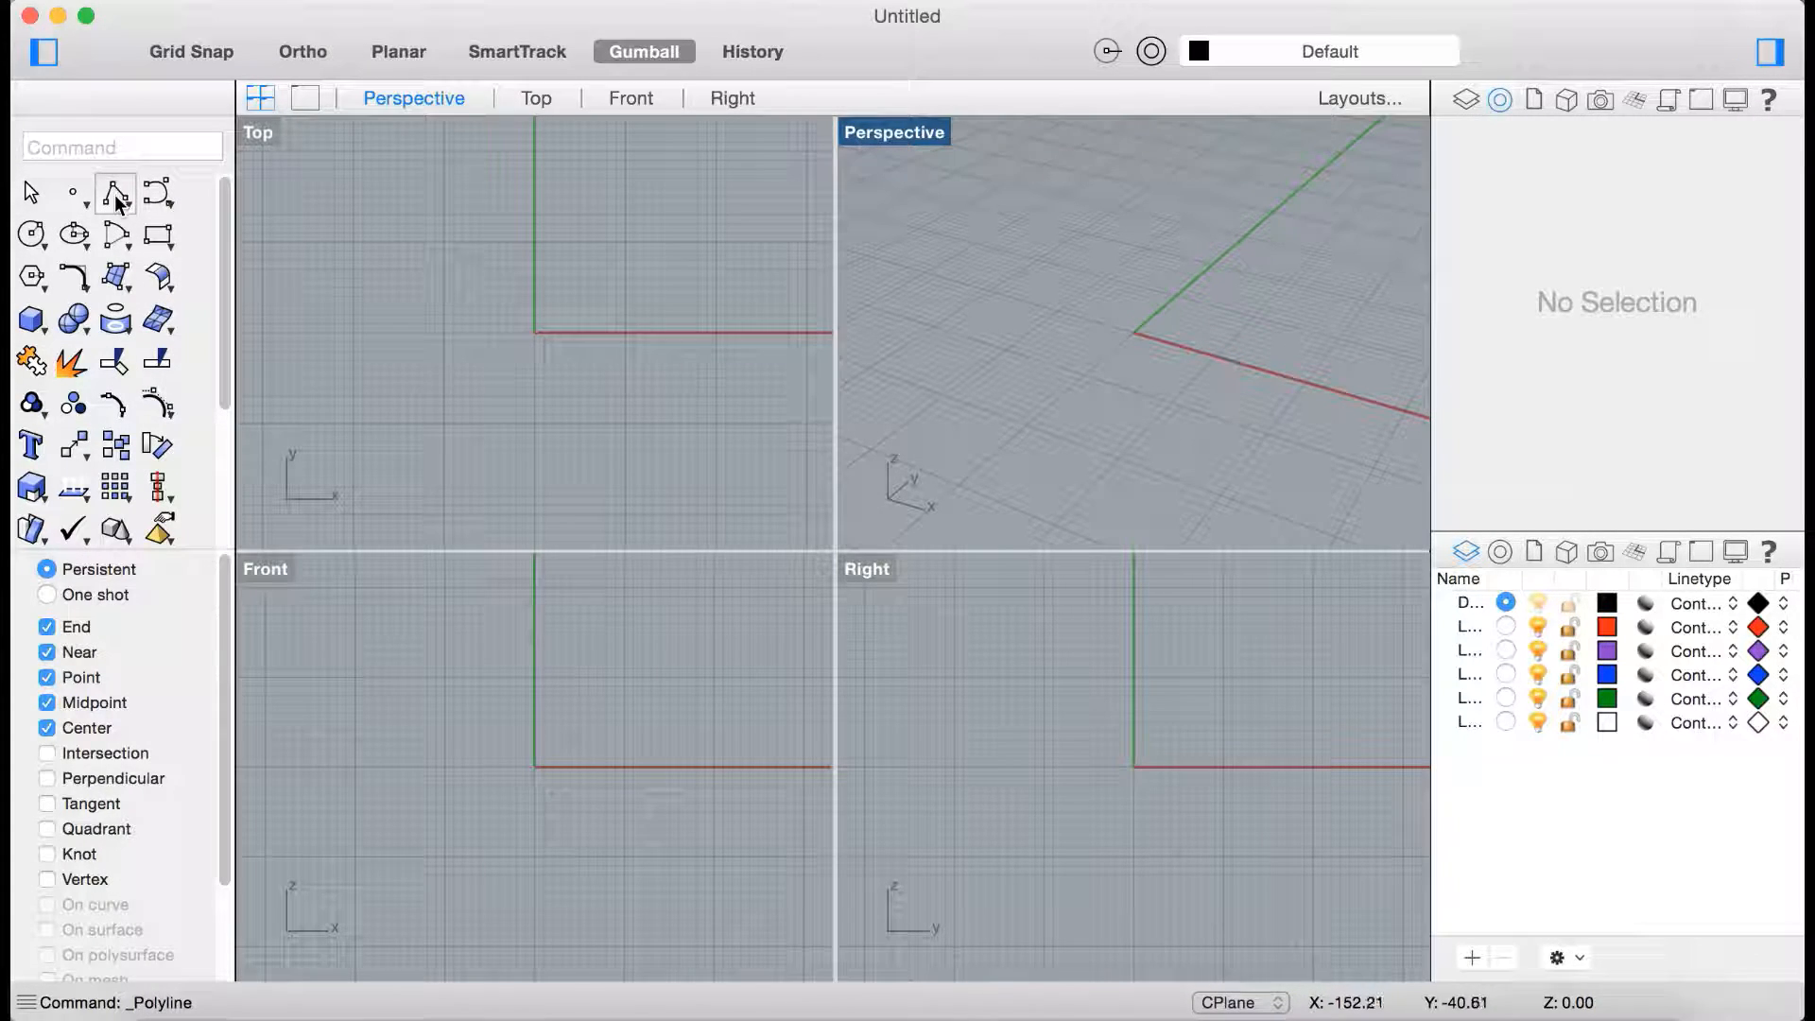
{"action": "mouse_move", "coordinate": [118, 196]}
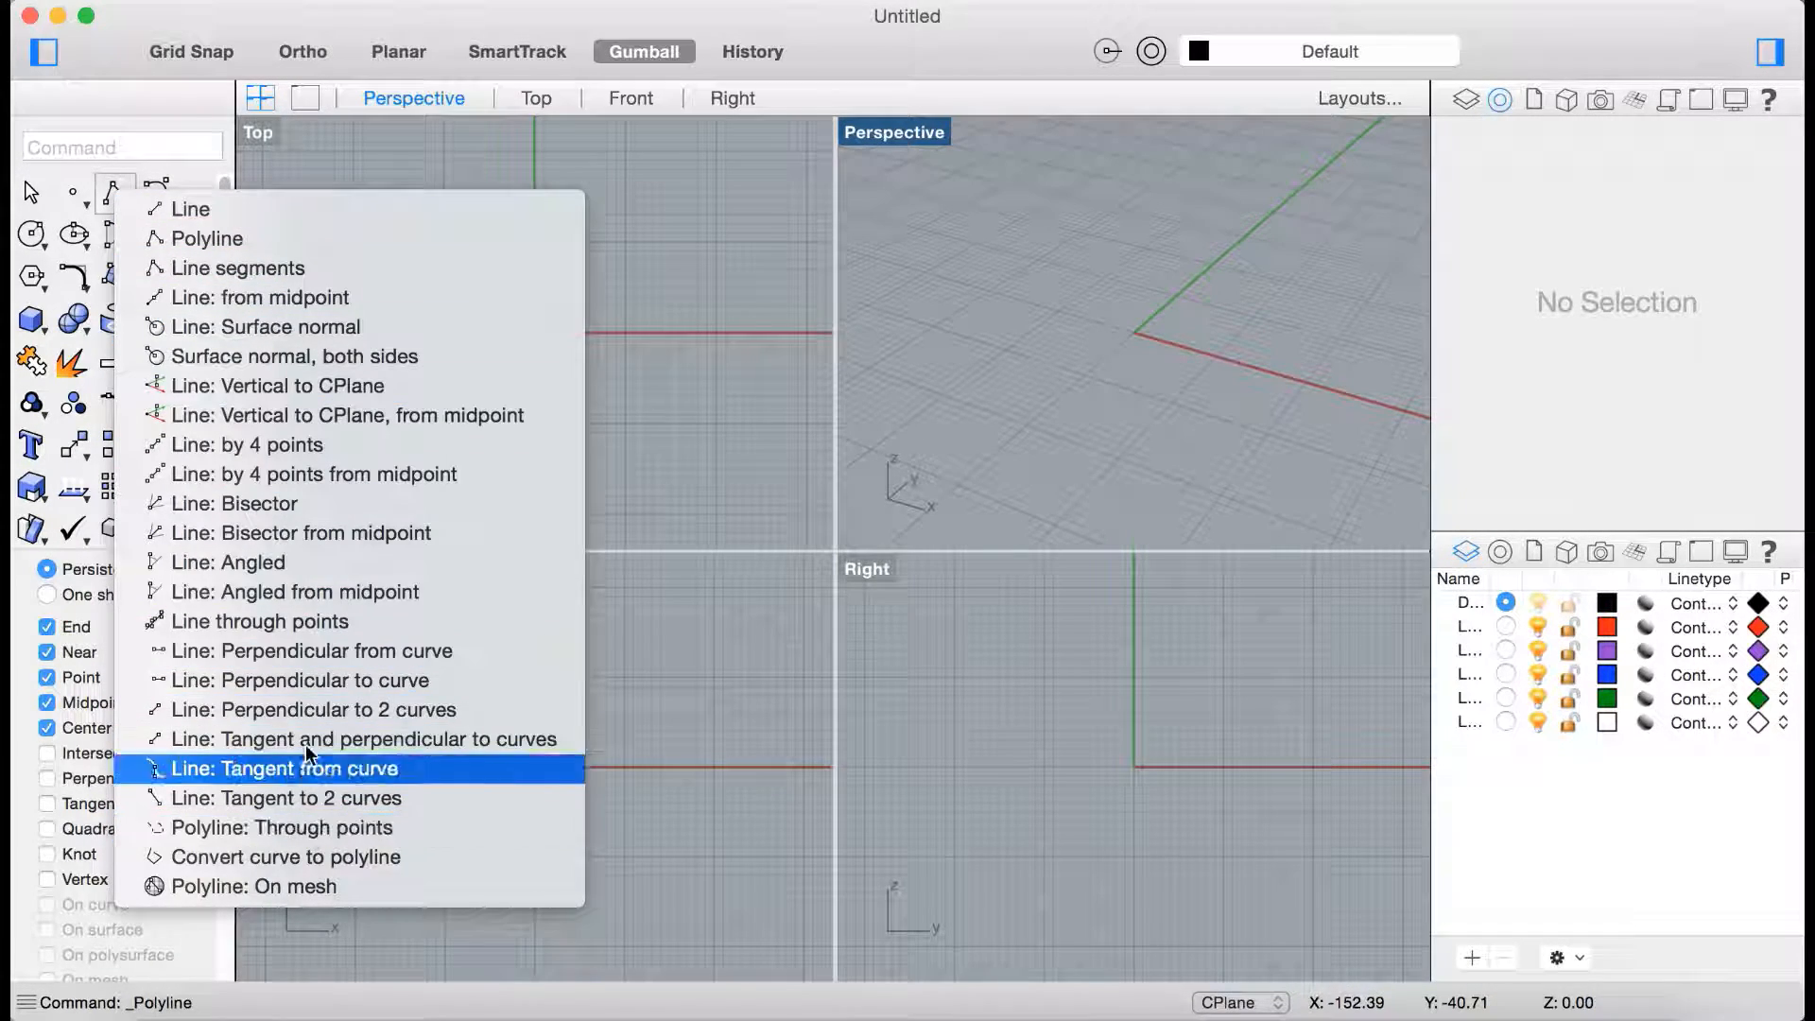
{"action": "left_click", "coordinate": [301, 214]}
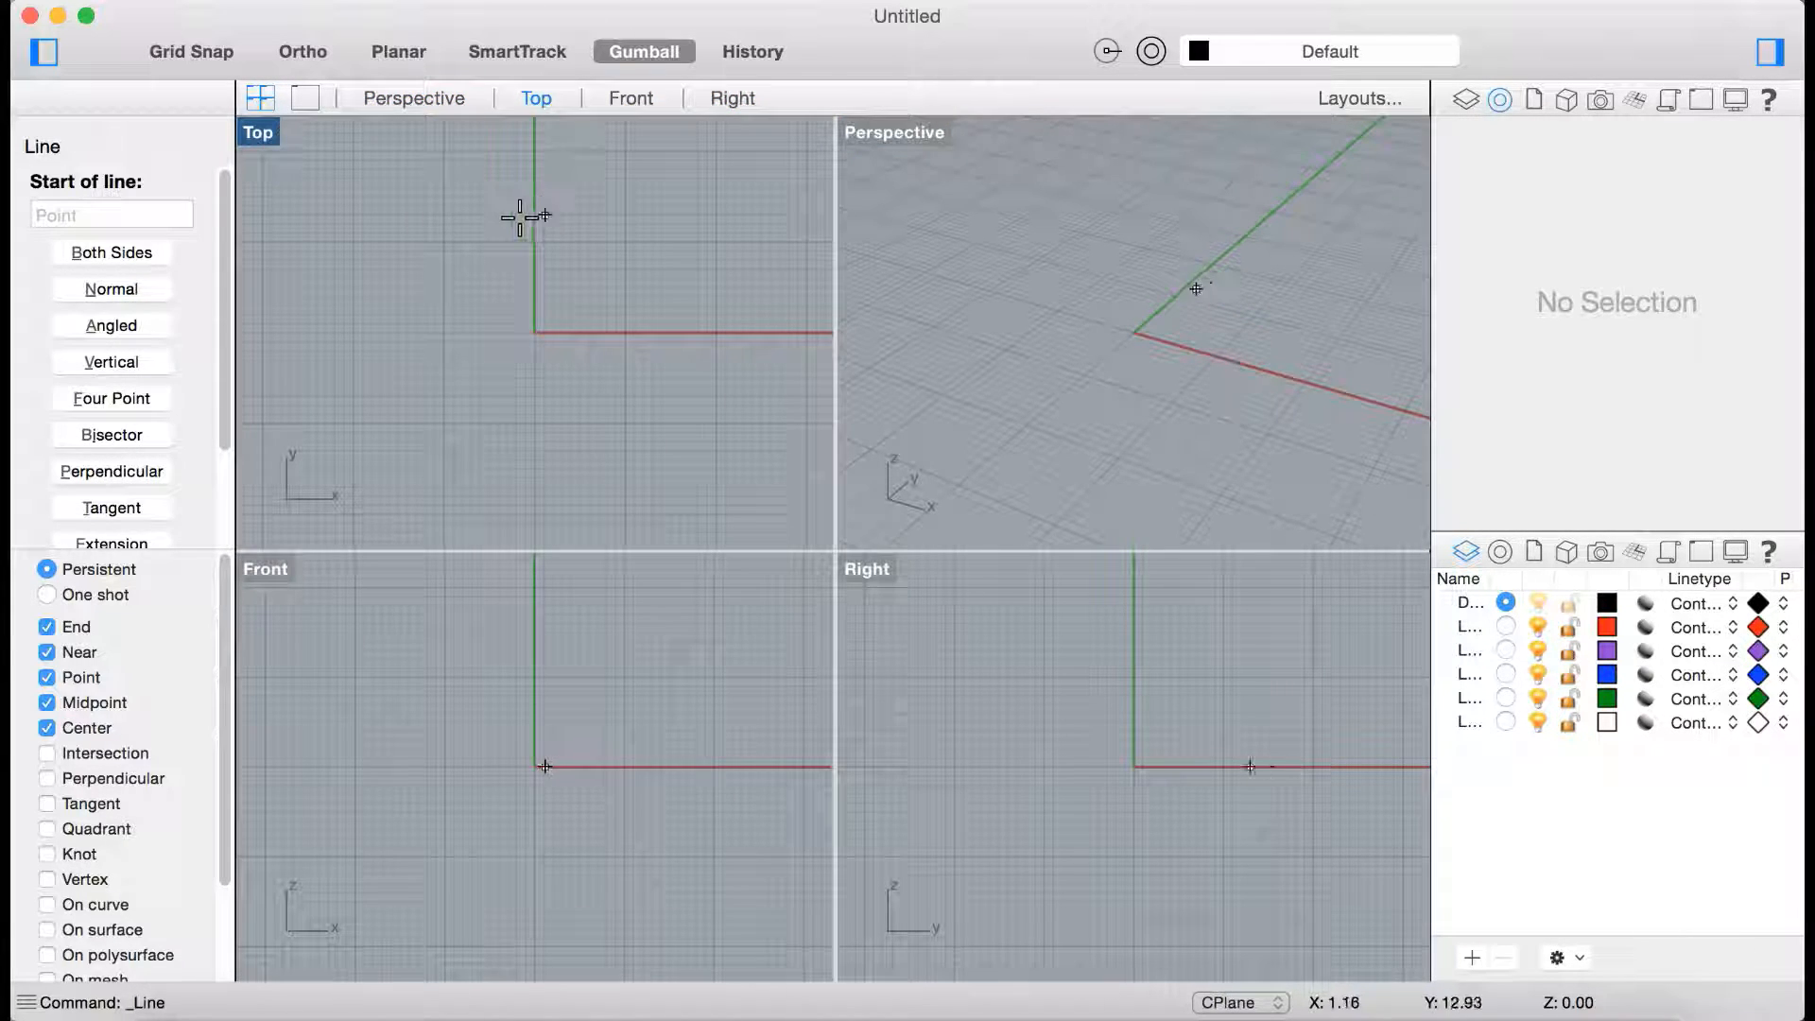
{"action": "right_click_drag", "start_coordinate": [571, 345], "coordinate": [565, 345]}
{"action": "scroll", "coordinate": [1199, 345], "scroll_direction": "down", "scroll_amount": 5}
{"action": "scroll", "coordinate": [639, 326], "scroll_direction": "down", "scroll_amount": 2}
{"action": "scroll", "coordinate": [633, 322], "scroll_direction": "up", "scroll_amount": 5}
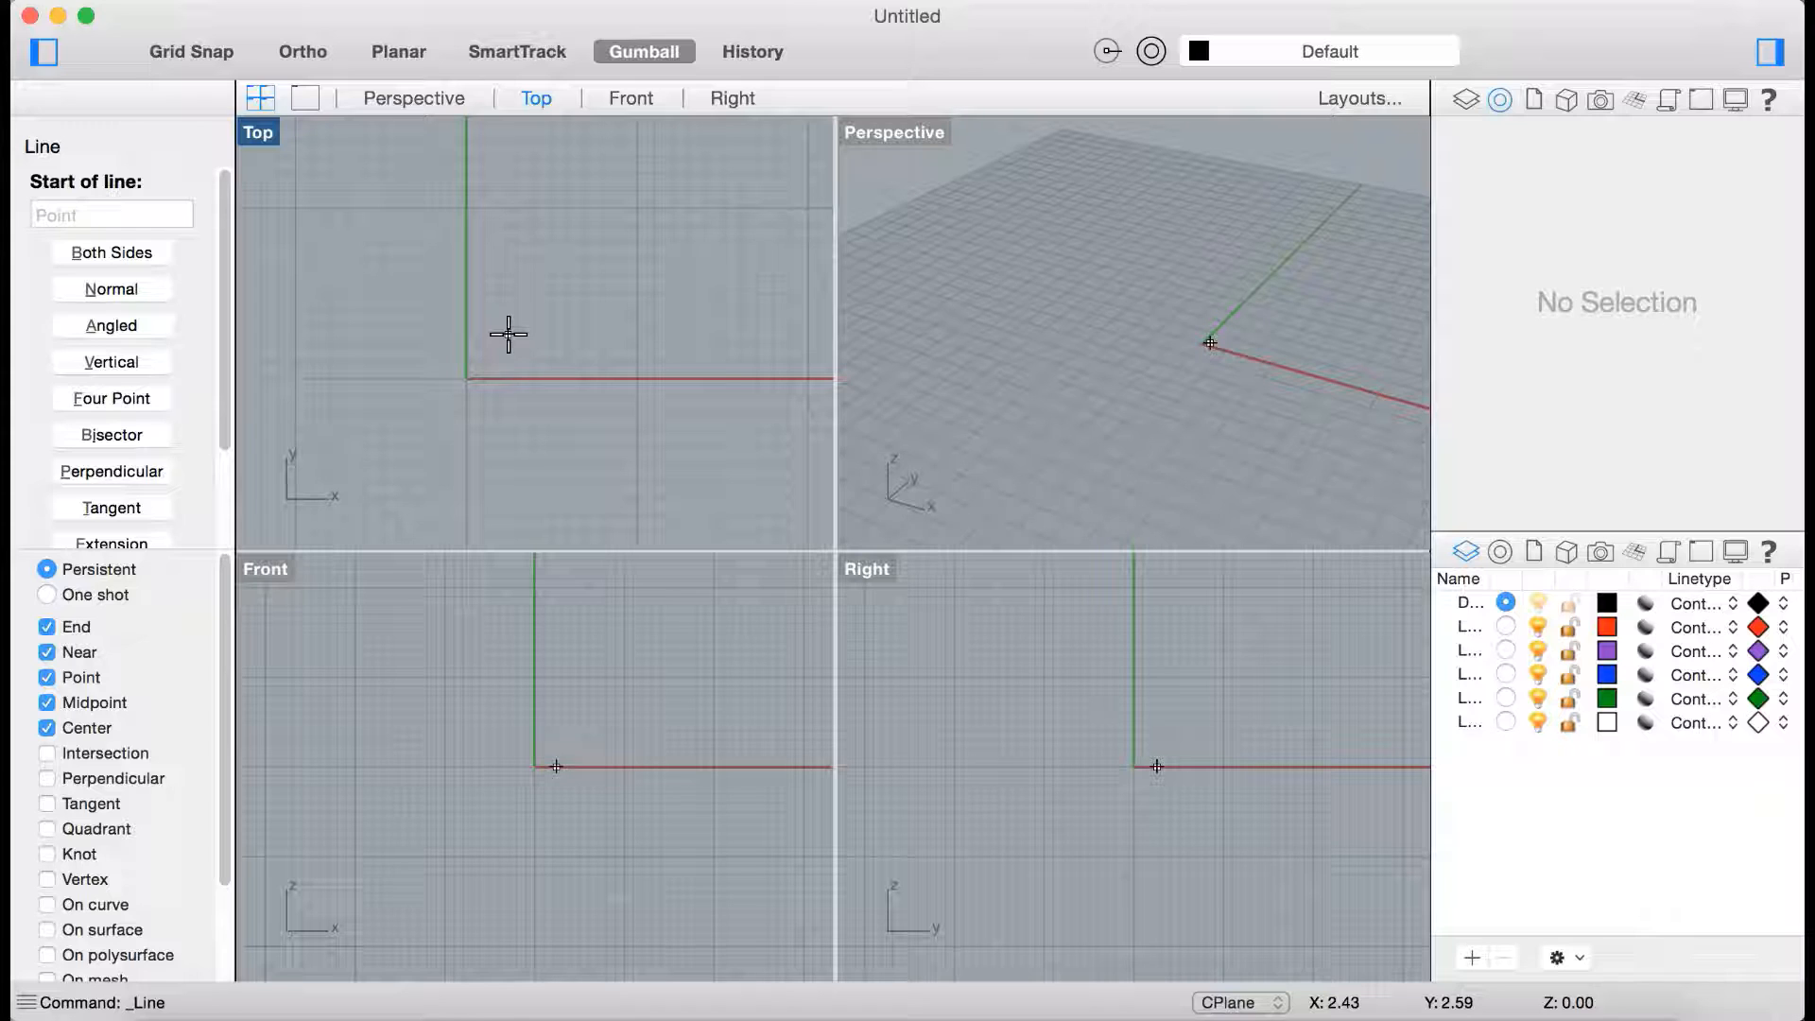
{"action": "left_click", "coordinate": [411, 379]}
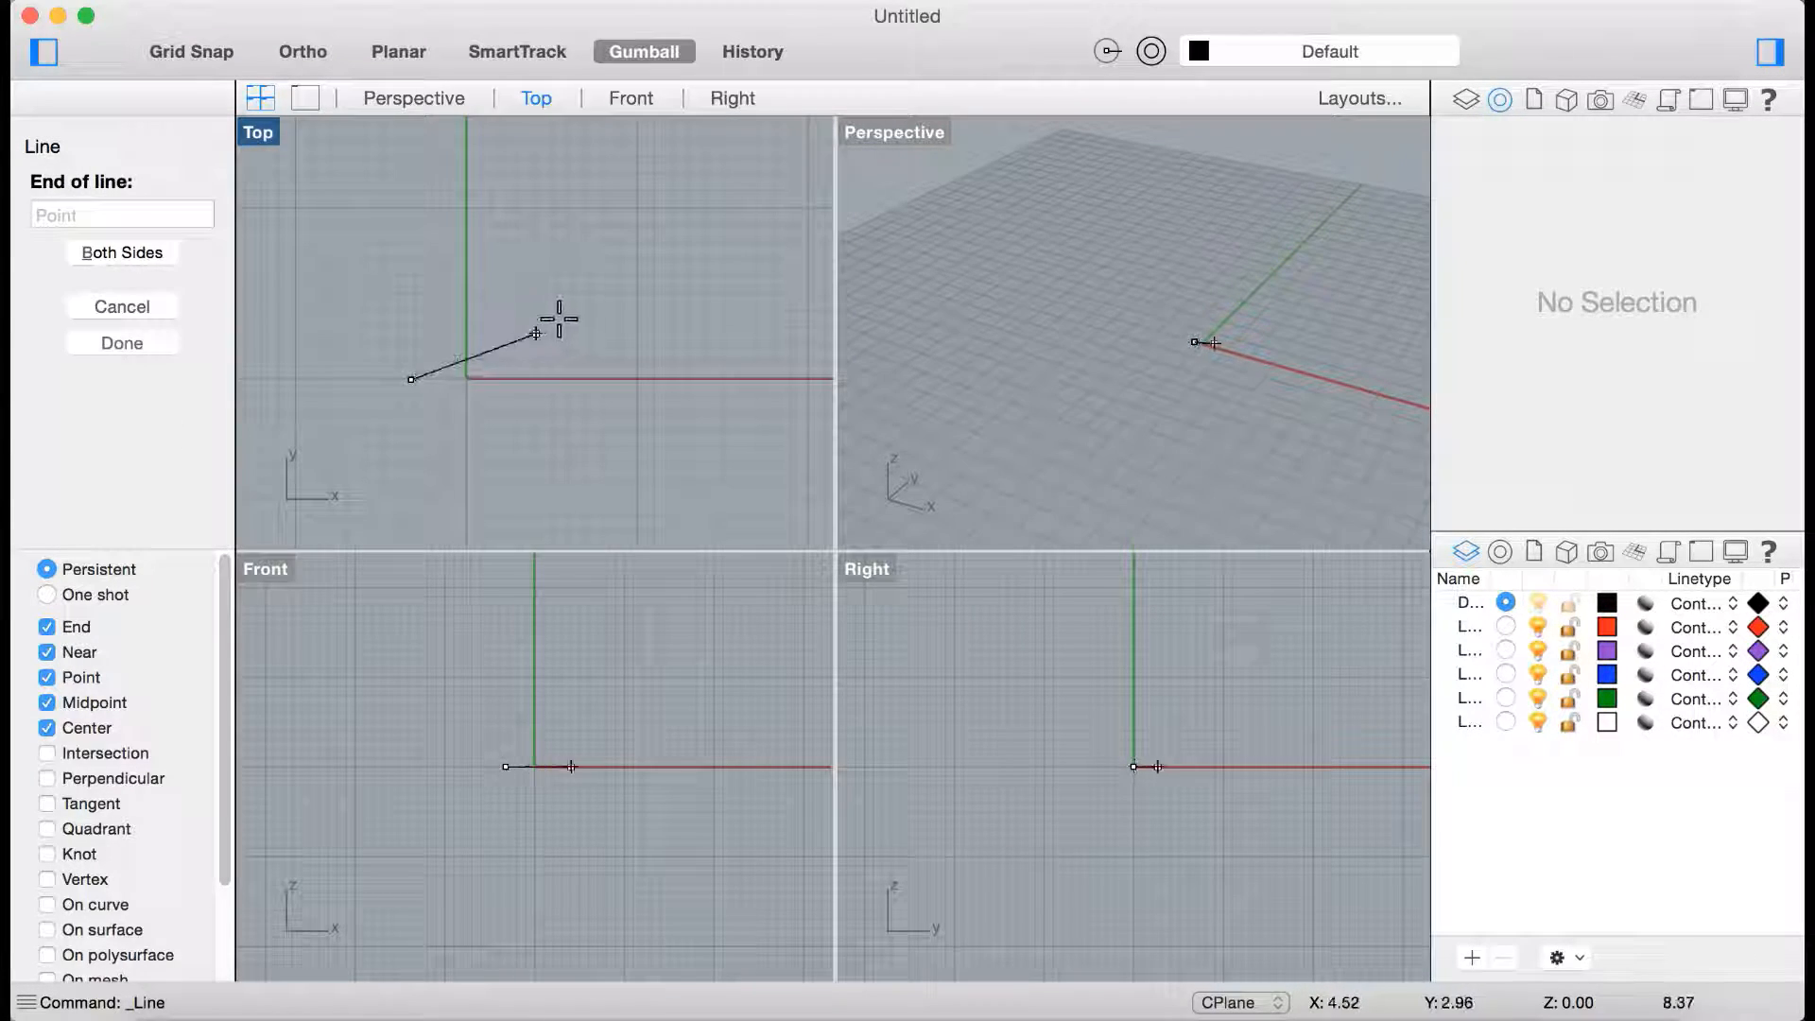
{"action": "scroll", "coordinate": [685, 322], "scroll_direction": "down", "scroll_amount": 5}
{"action": "scroll", "coordinate": [677, 308], "scroll_direction": "up", "scroll_amount": 8}
{"action": "scroll", "coordinate": [695, 307], "scroll_direction": "down", "scroll_amount": 7}
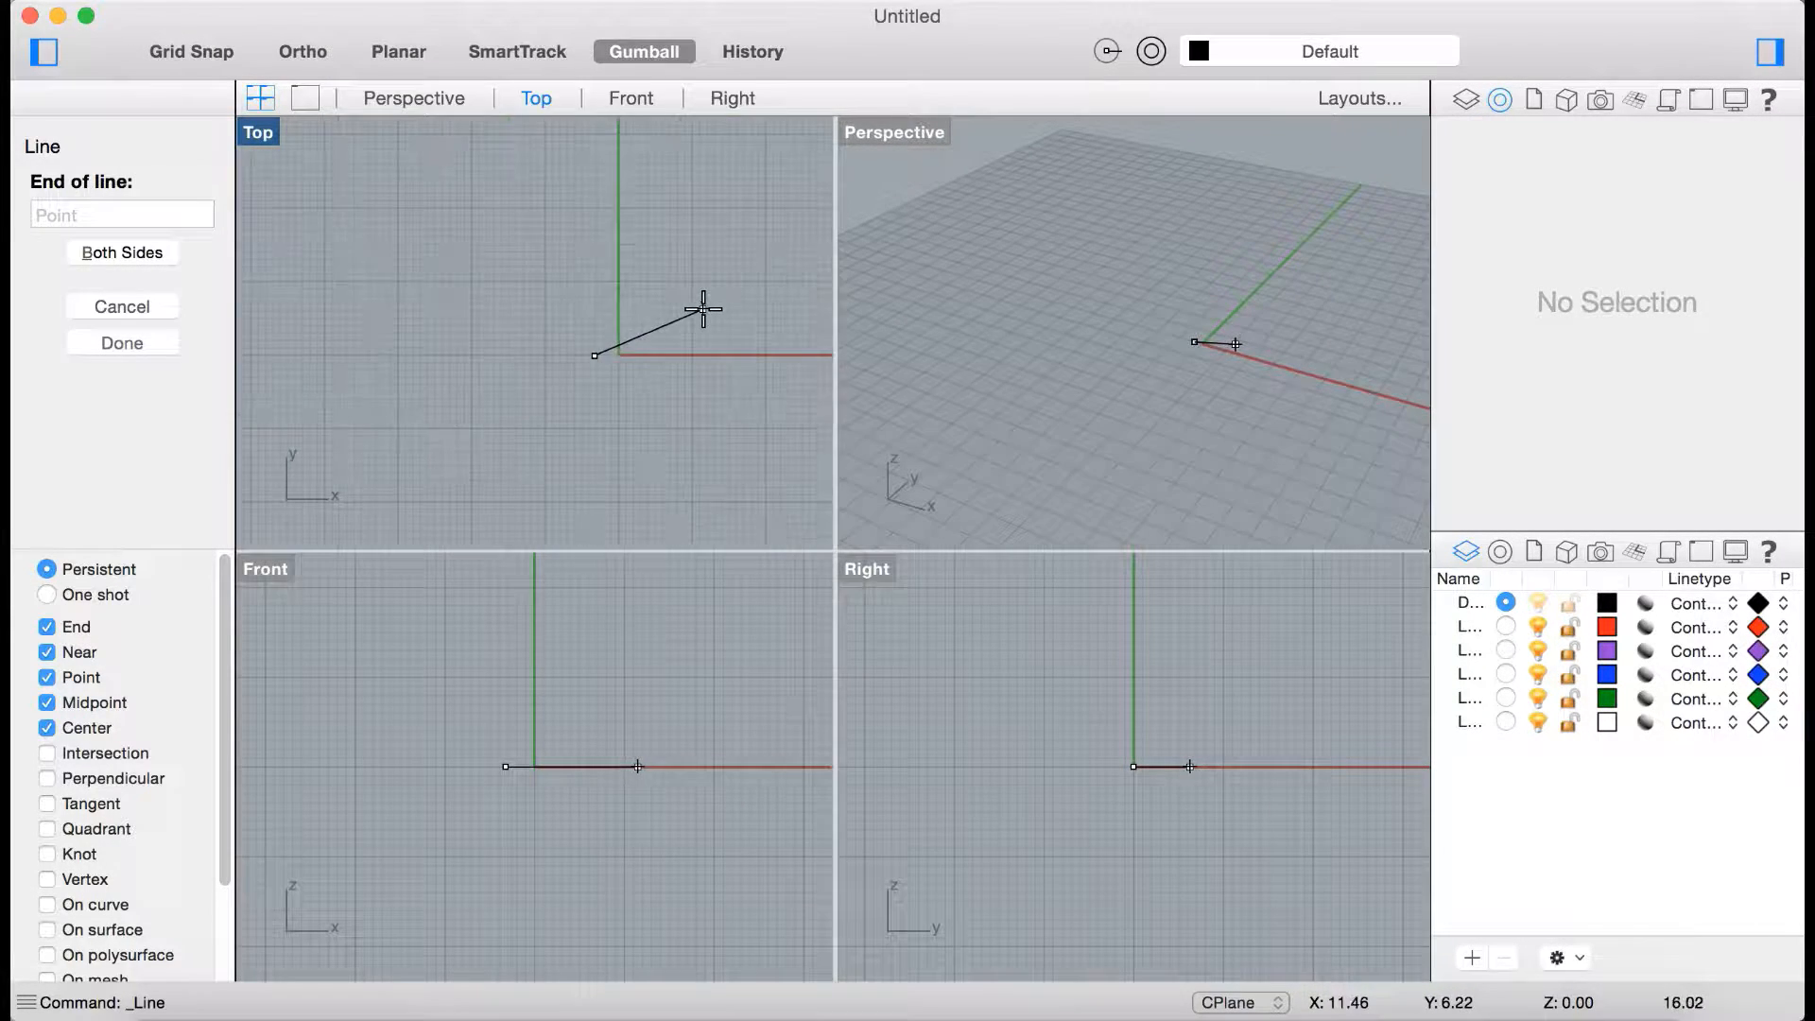
{"action": "scroll", "coordinate": [693, 297], "scroll_direction": "up", "scroll_amount": 3}
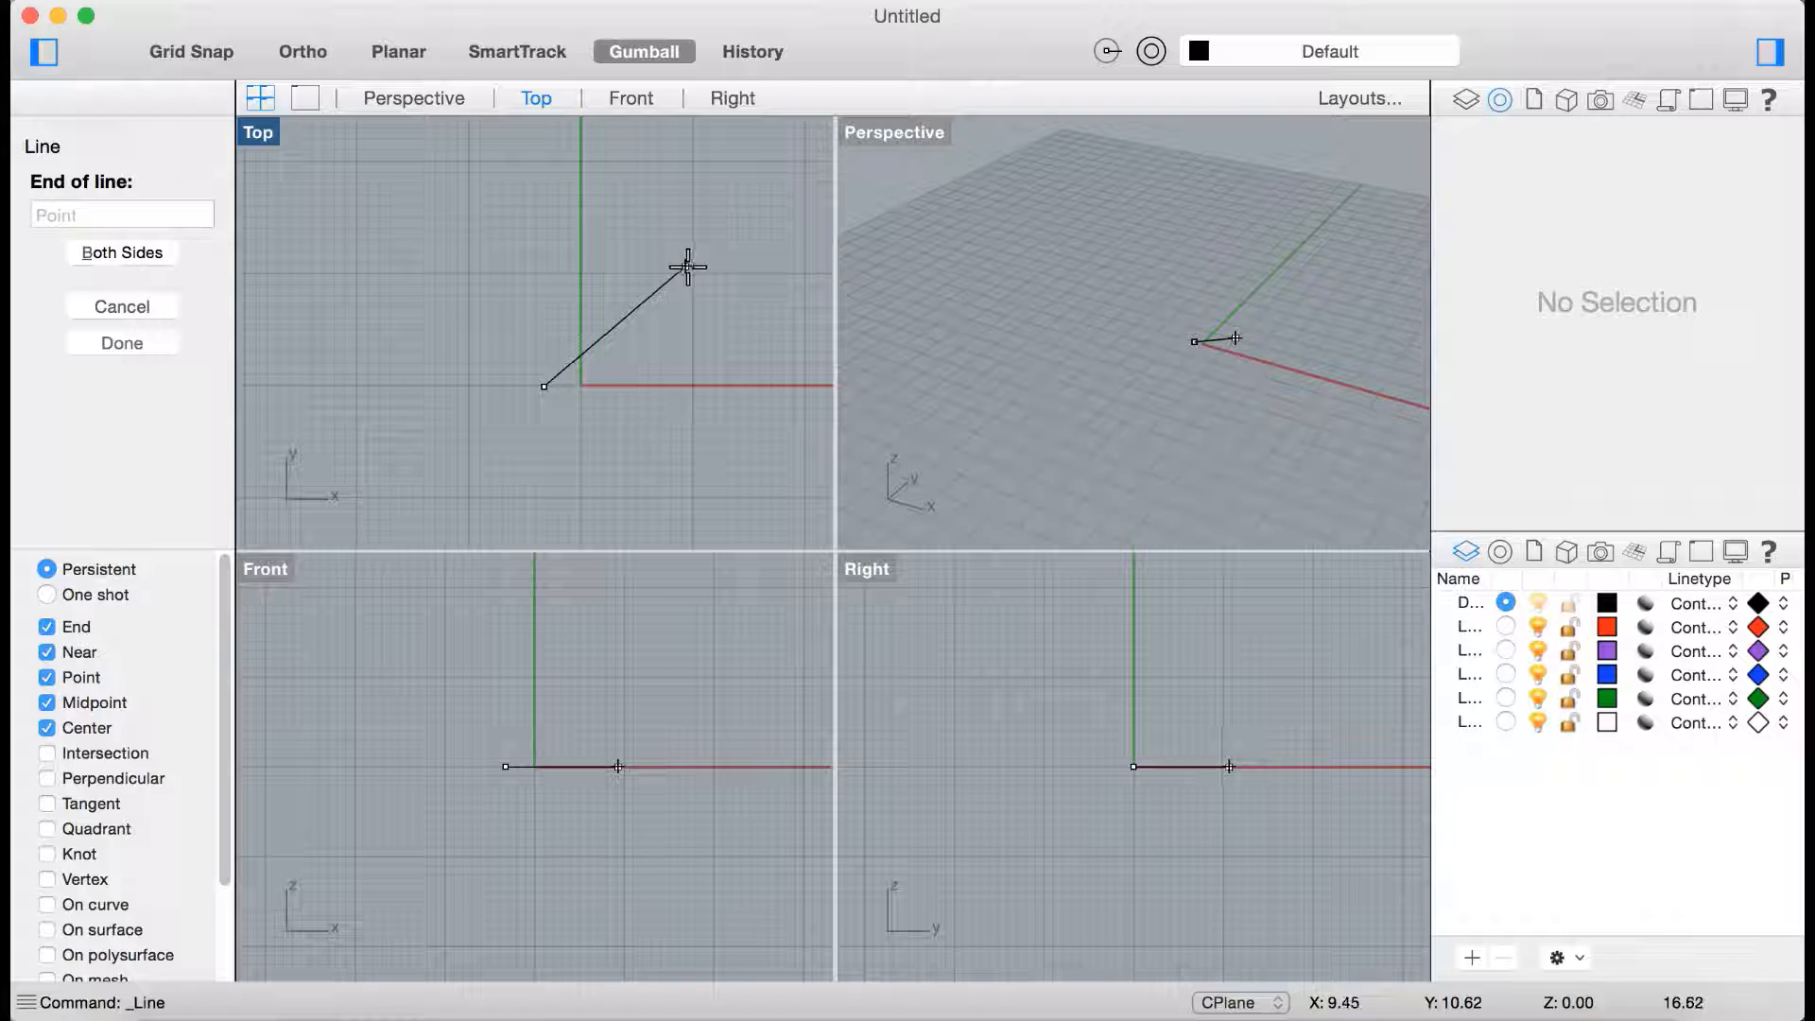
{"action": "left_click", "coordinate": [703, 274]}
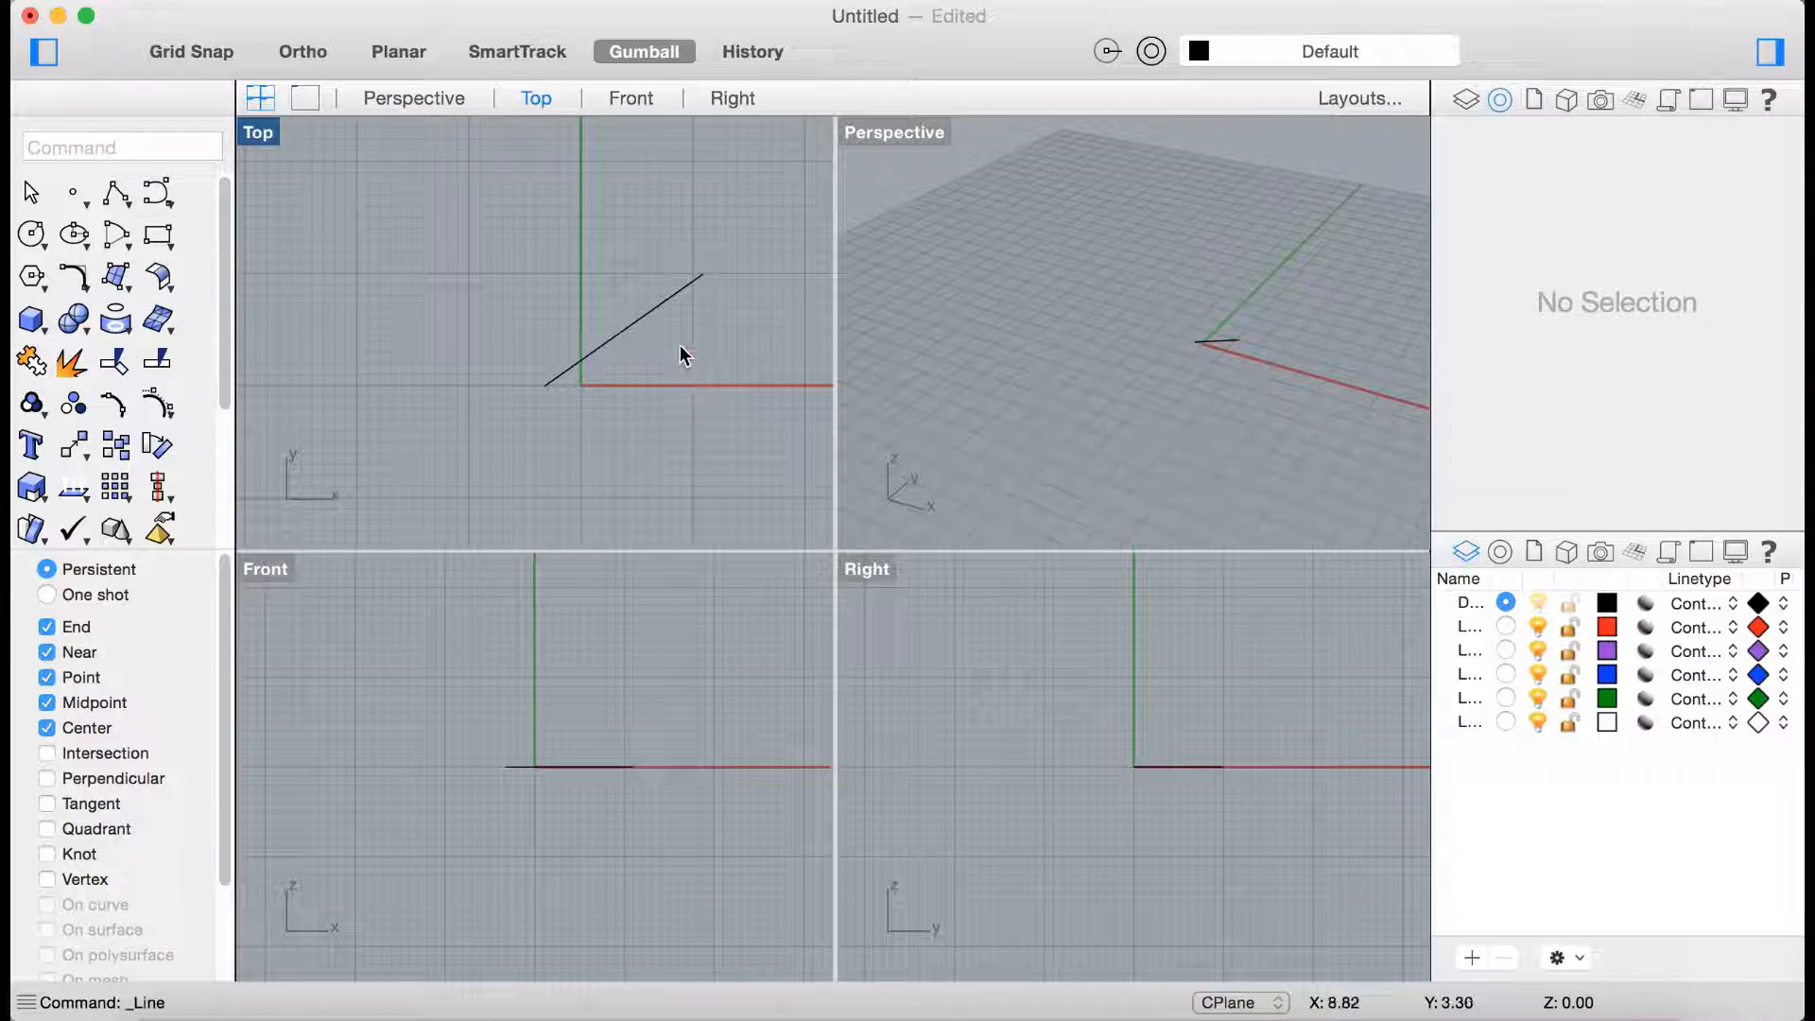
Select the diagonal line with a selection window in the Top view and delete it.
{"action": "scroll", "coordinate": [661, 289], "scroll_direction": "up", "scroll_amount": 2}
{"action": "left_click_drag", "start_coordinate": [529, 467], "coordinate": [520, 467]}
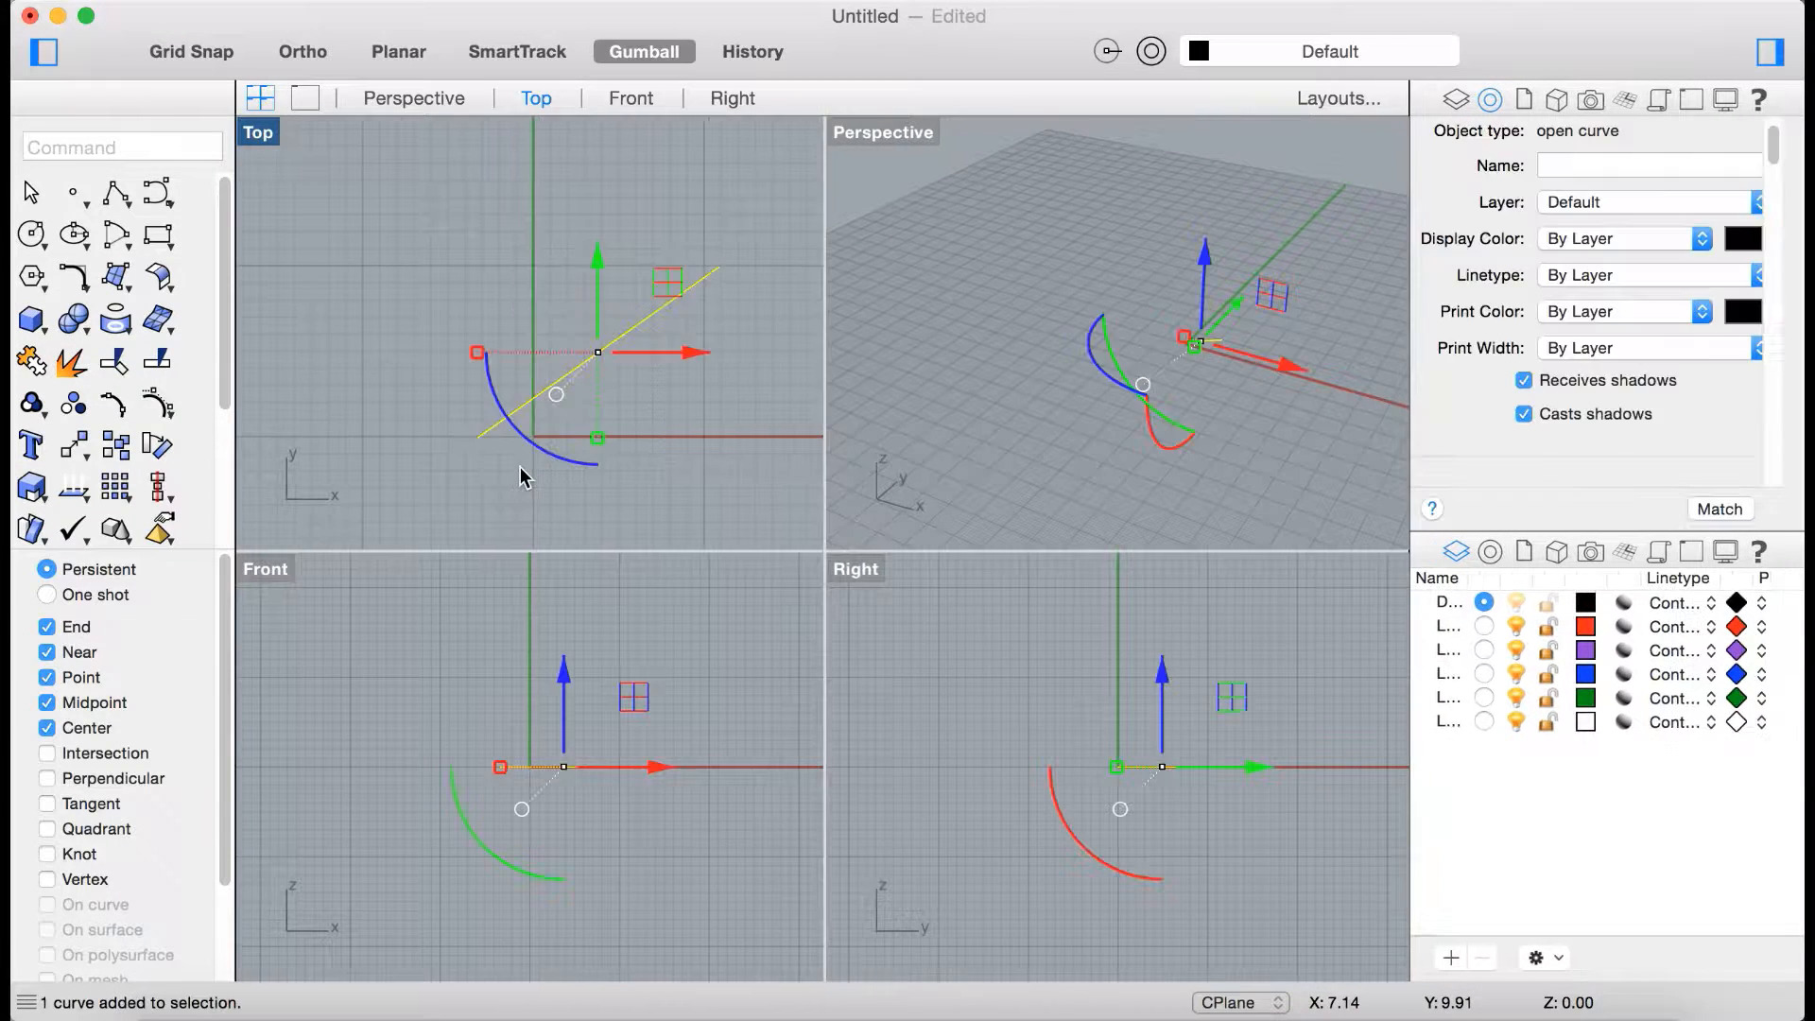
{"action": "left_click", "coordinate": [674, 427]}
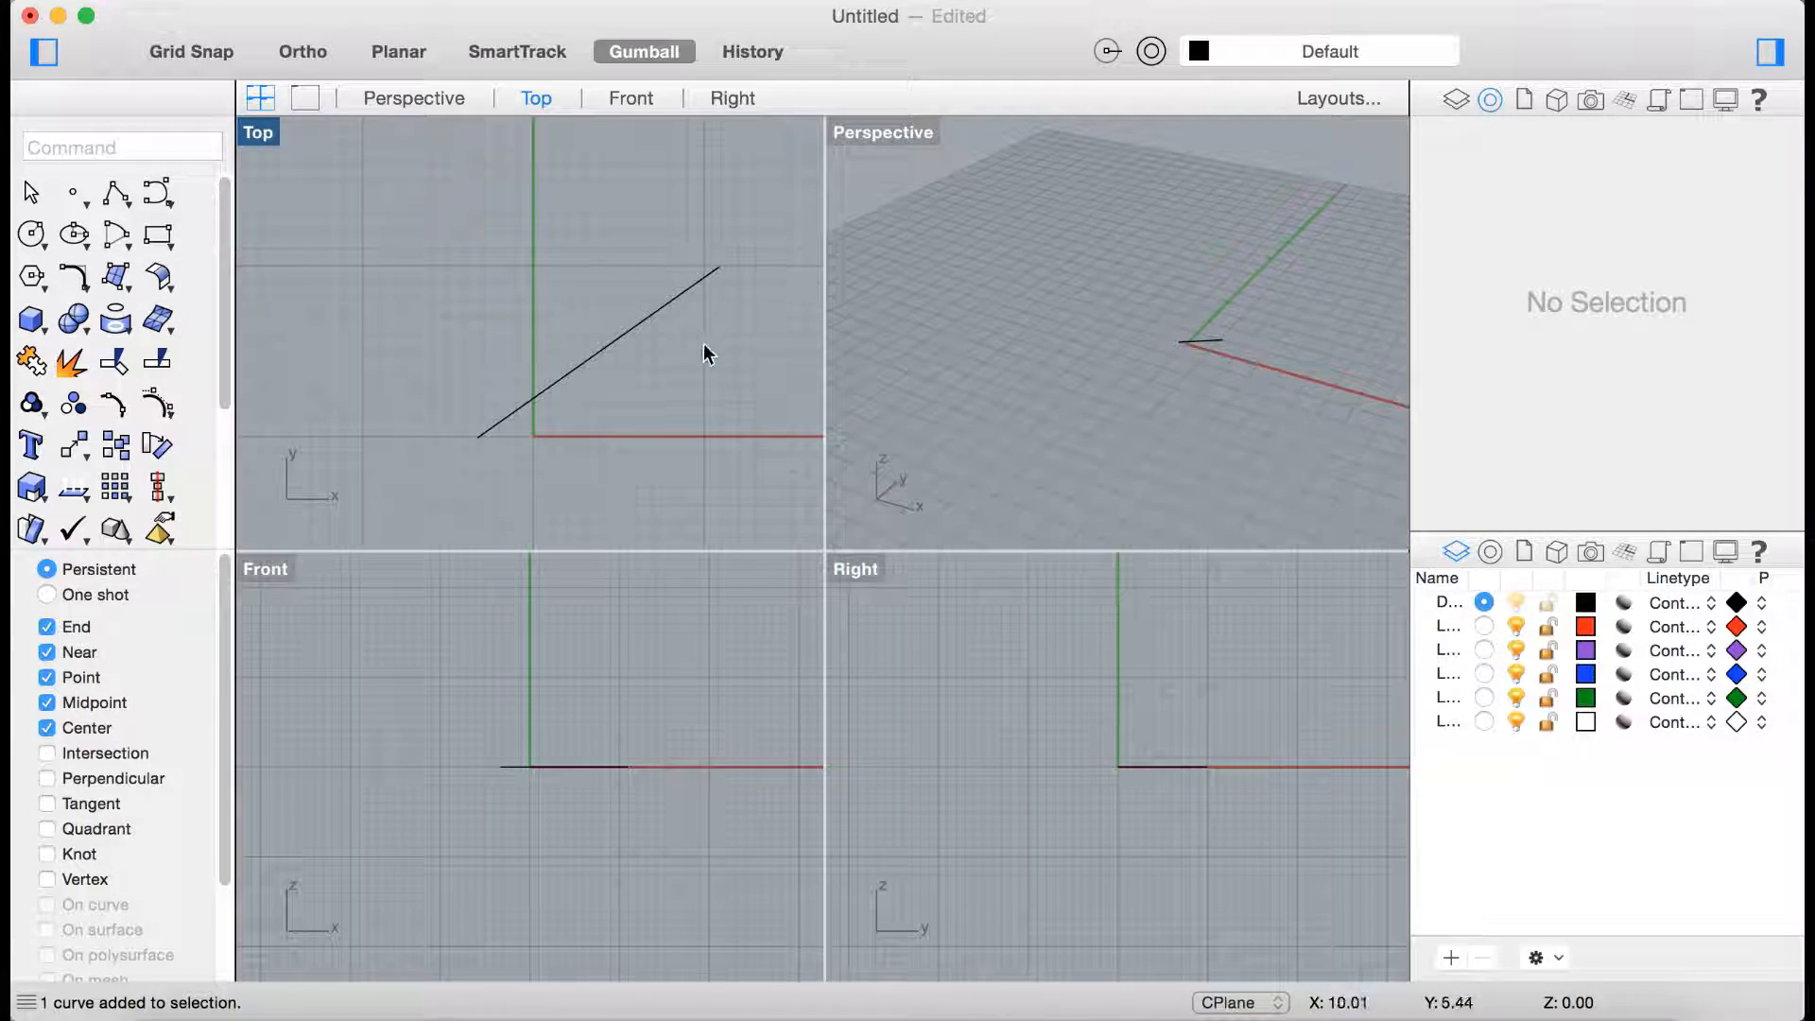
{"action": "left_click_drag", "start_coordinate": [785, 220], "coordinate": [597, 457]}
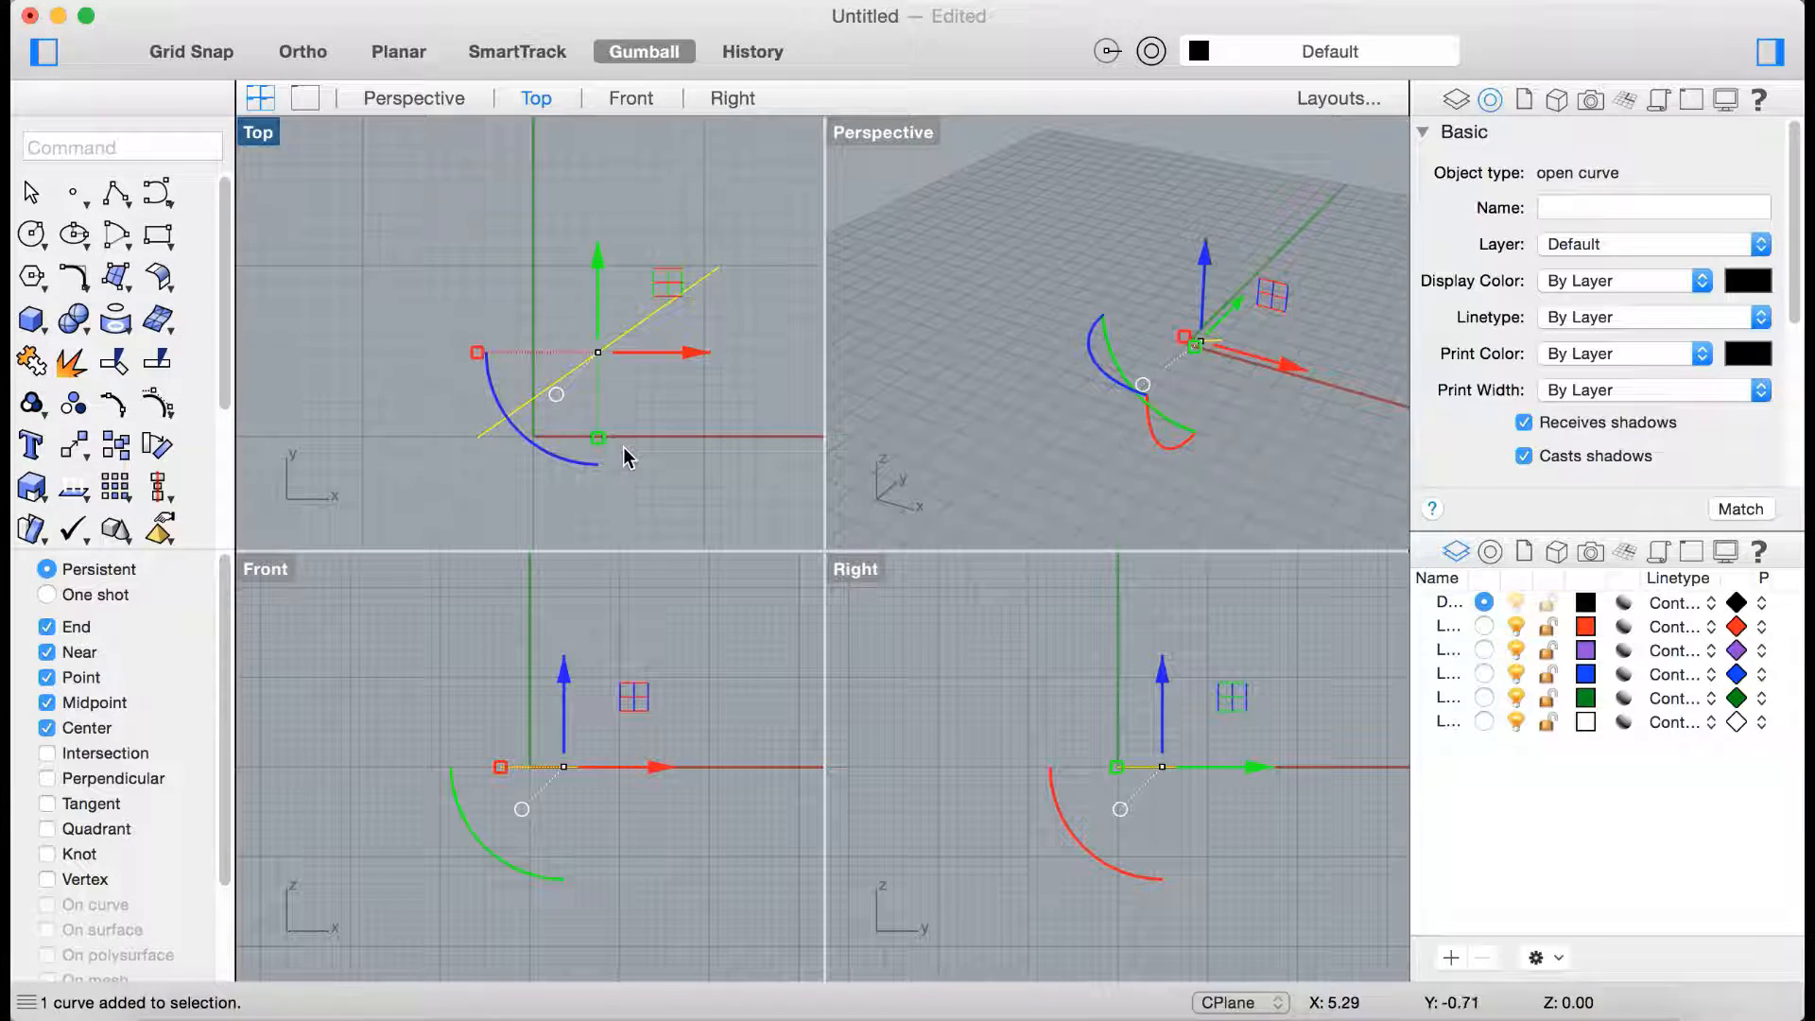
{"action": "left_click", "coordinate": [622, 446]}
{"action": "left_click_drag", "start_coordinate": [784, 222], "coordinate": [610, 462]}
{"action": "key", "text": "Delete"}
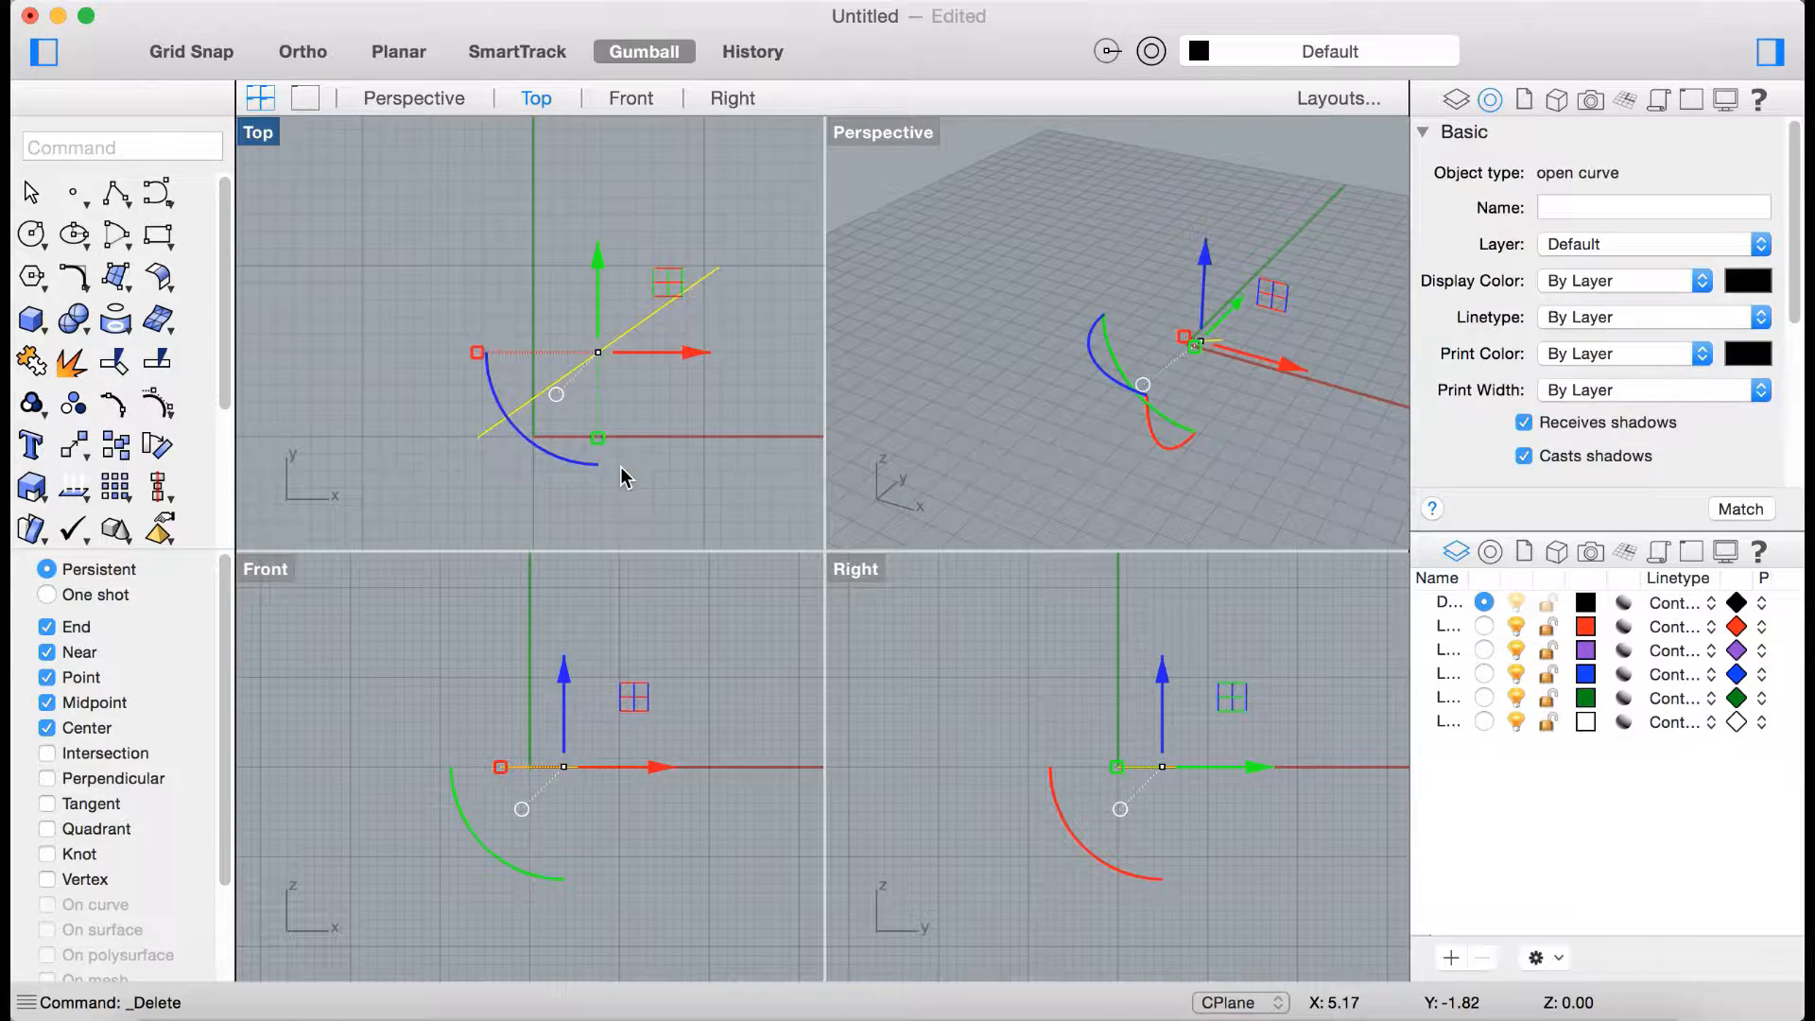
Draw a single line in the Top view, rising diagonally from a point left of the y-axis, with its length fixed at 2.
{"action": "left_click", "coordinate": [118, 196]}
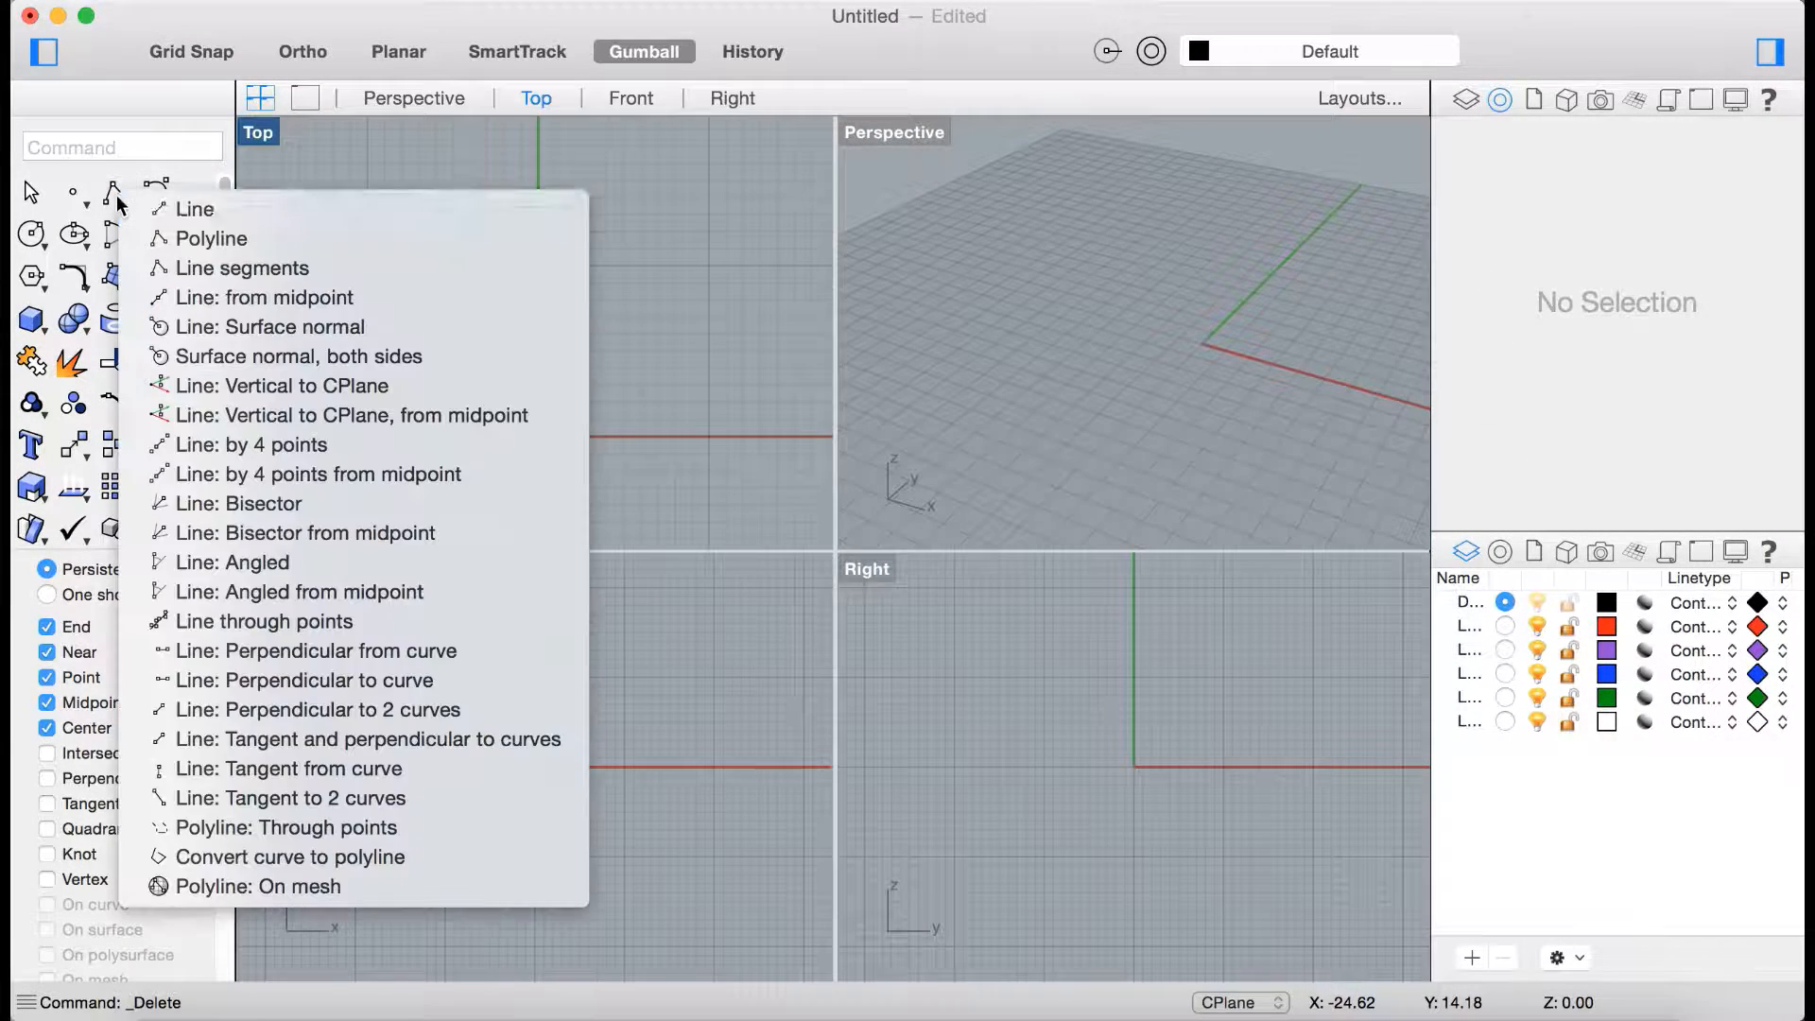
{"action": "left_click", "coordinate": [170, 211]}
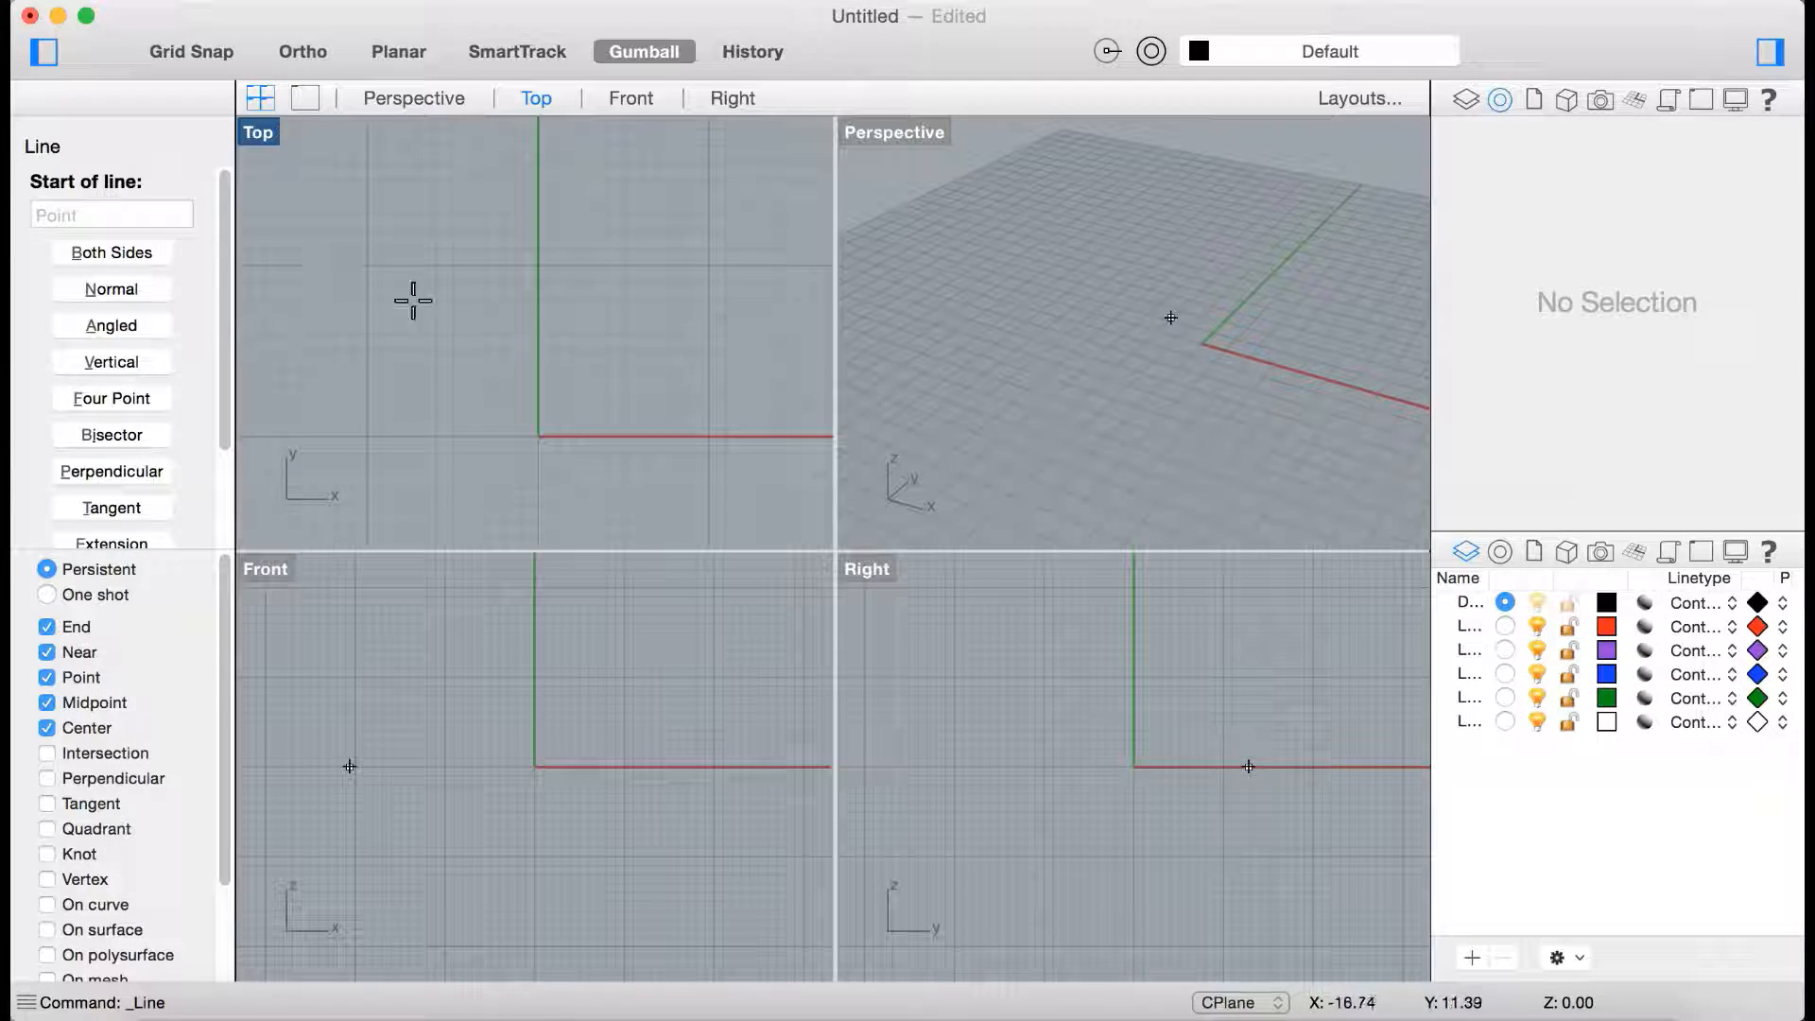
{"action": "left_click", "coordinate": [438, 395]}
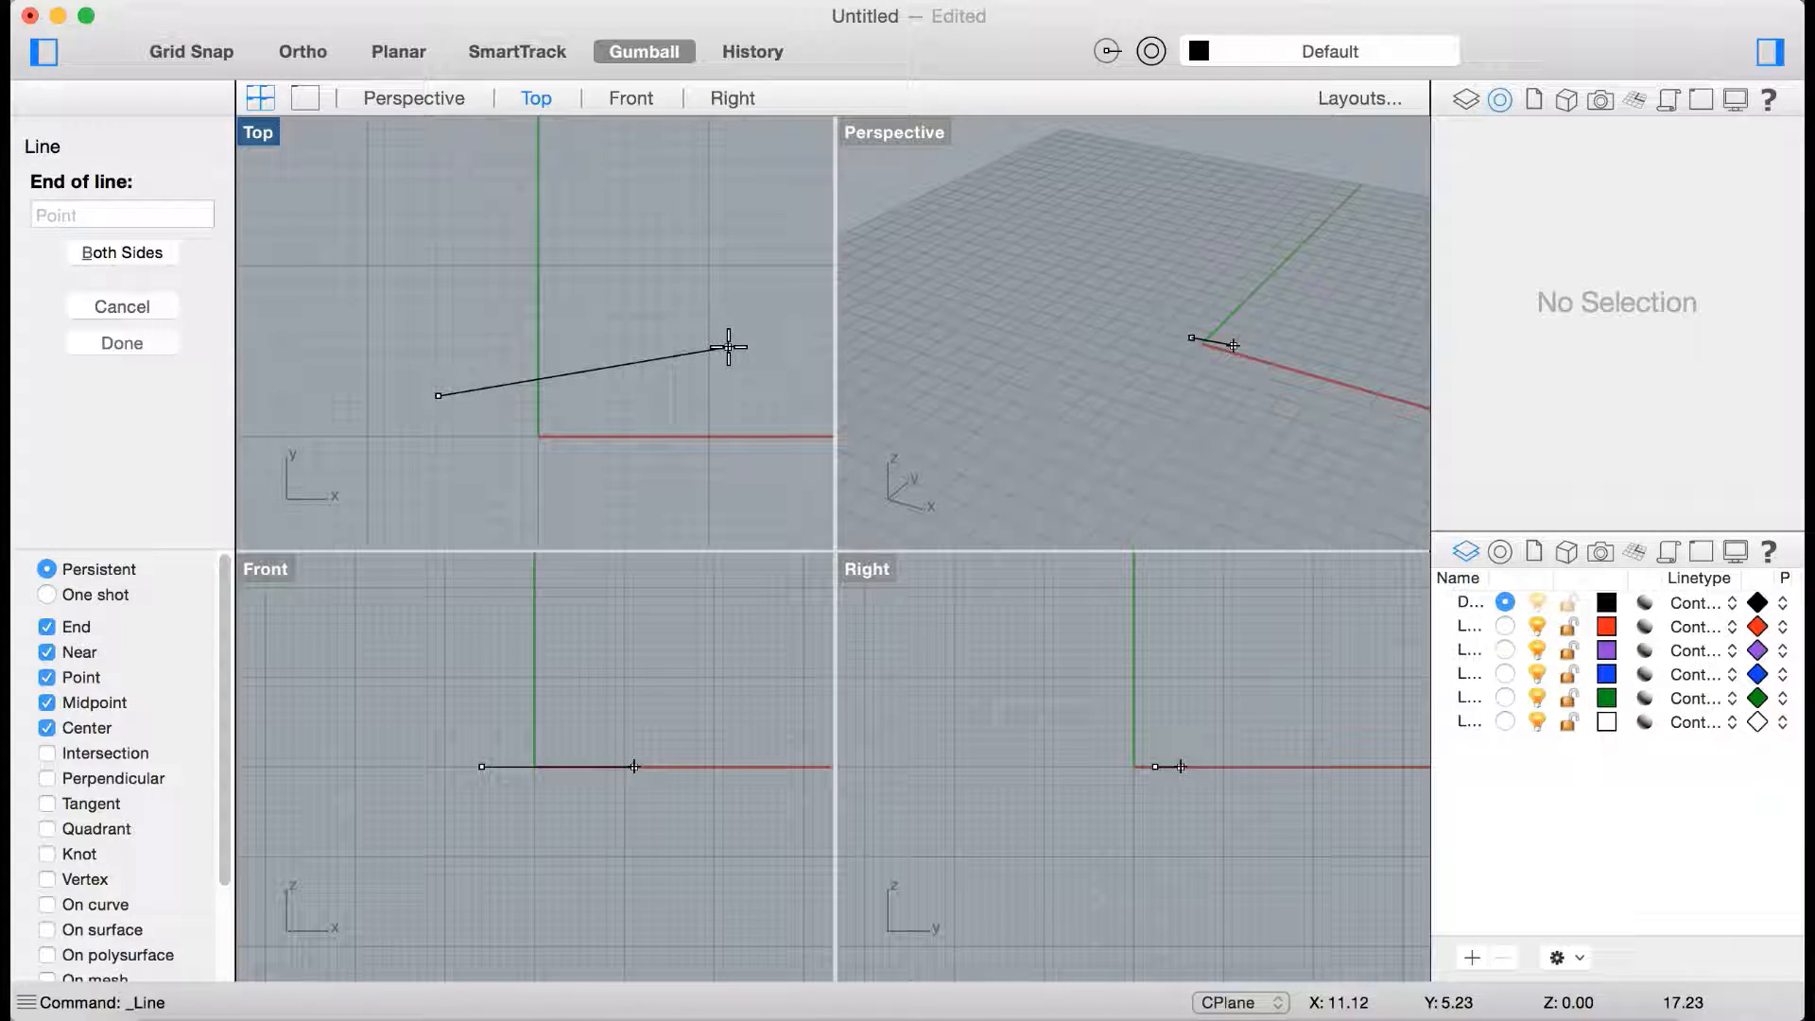
{"action": "type", "text": "2"}
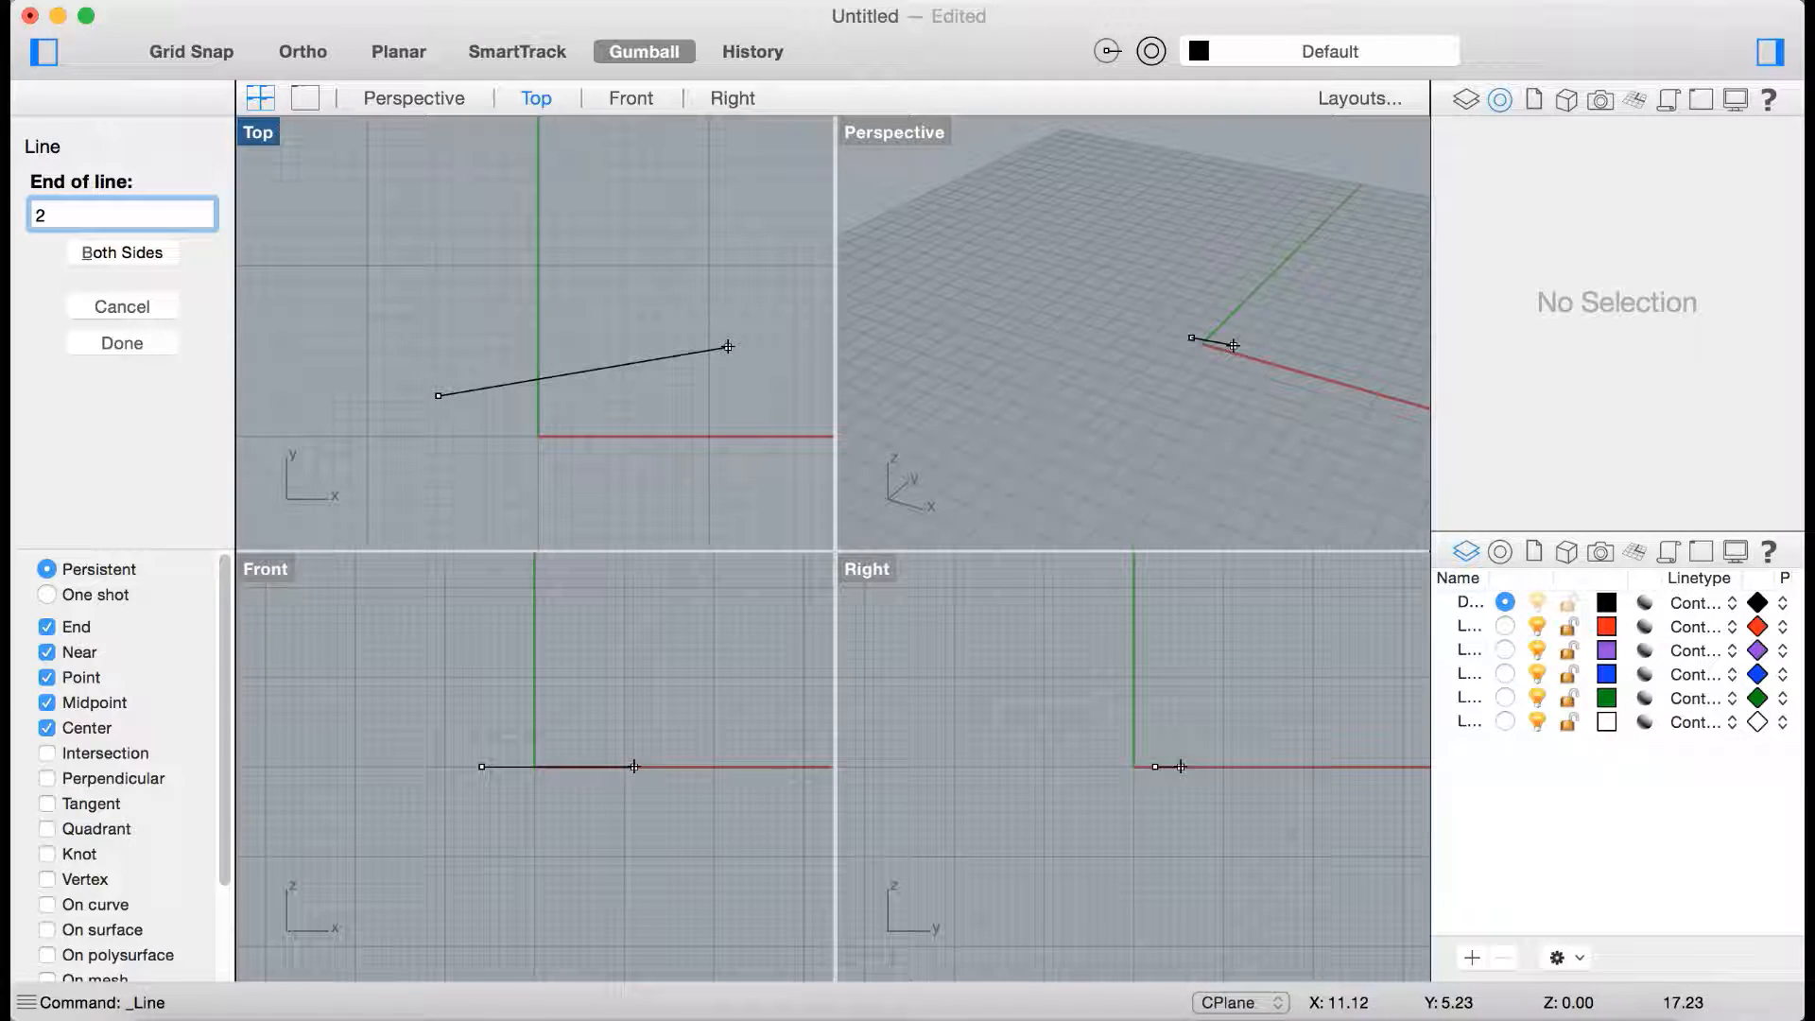
{"action": "key", "text": "Return"}
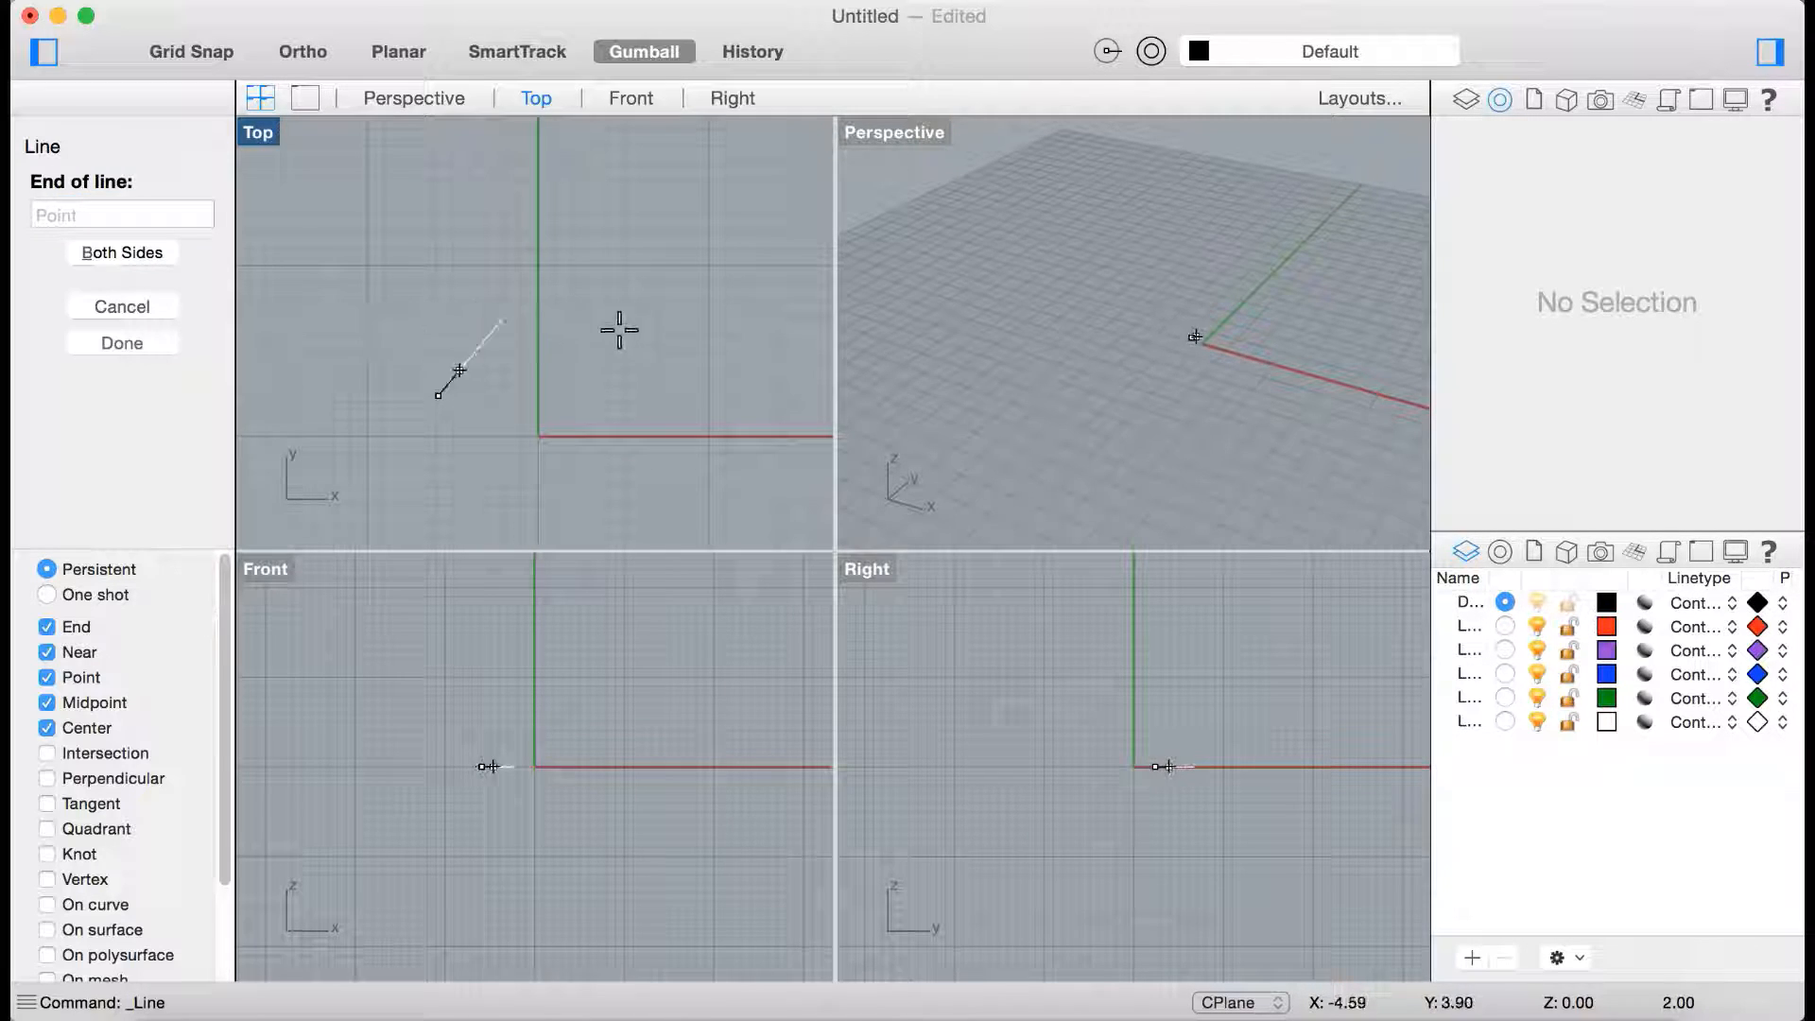
{"action": "scroll", "coordinate": [416, 416], "scroll_direction": "up", "scroll_amount": 5}
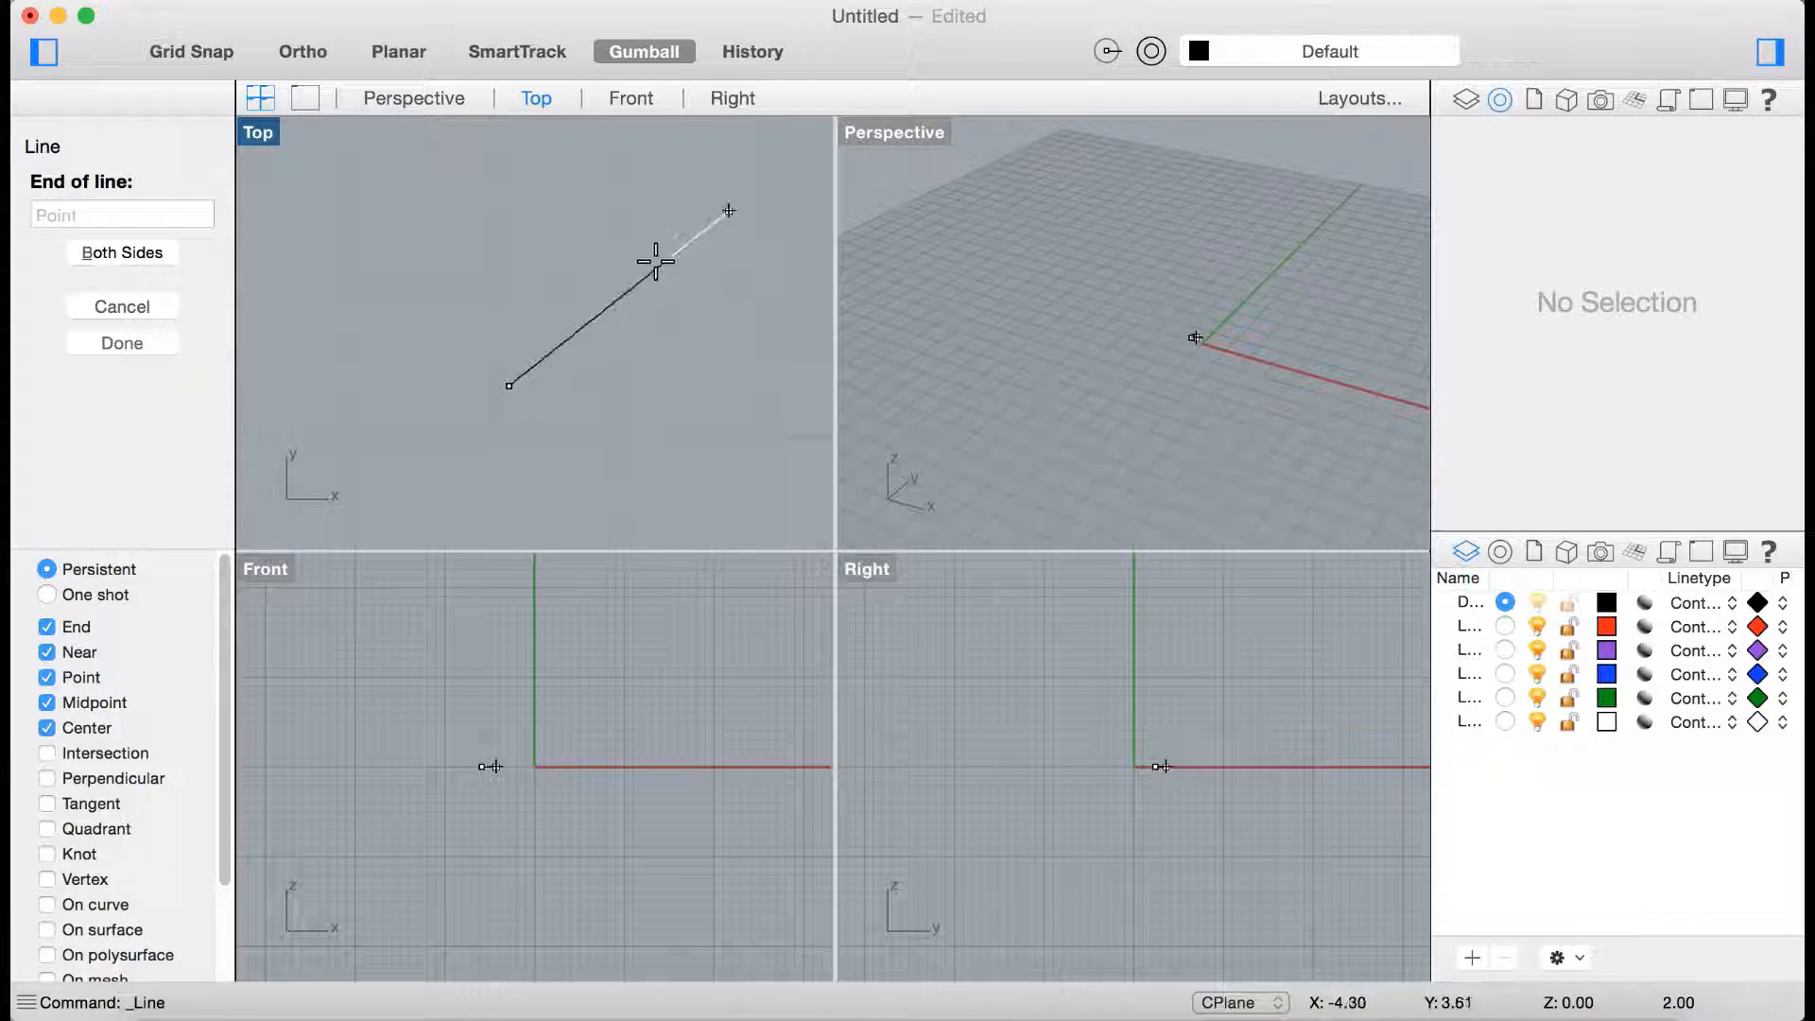
{"action": "scroll", "coordinate": [653, 260], "scroll_direction": "down", "scroll_amount": 5}
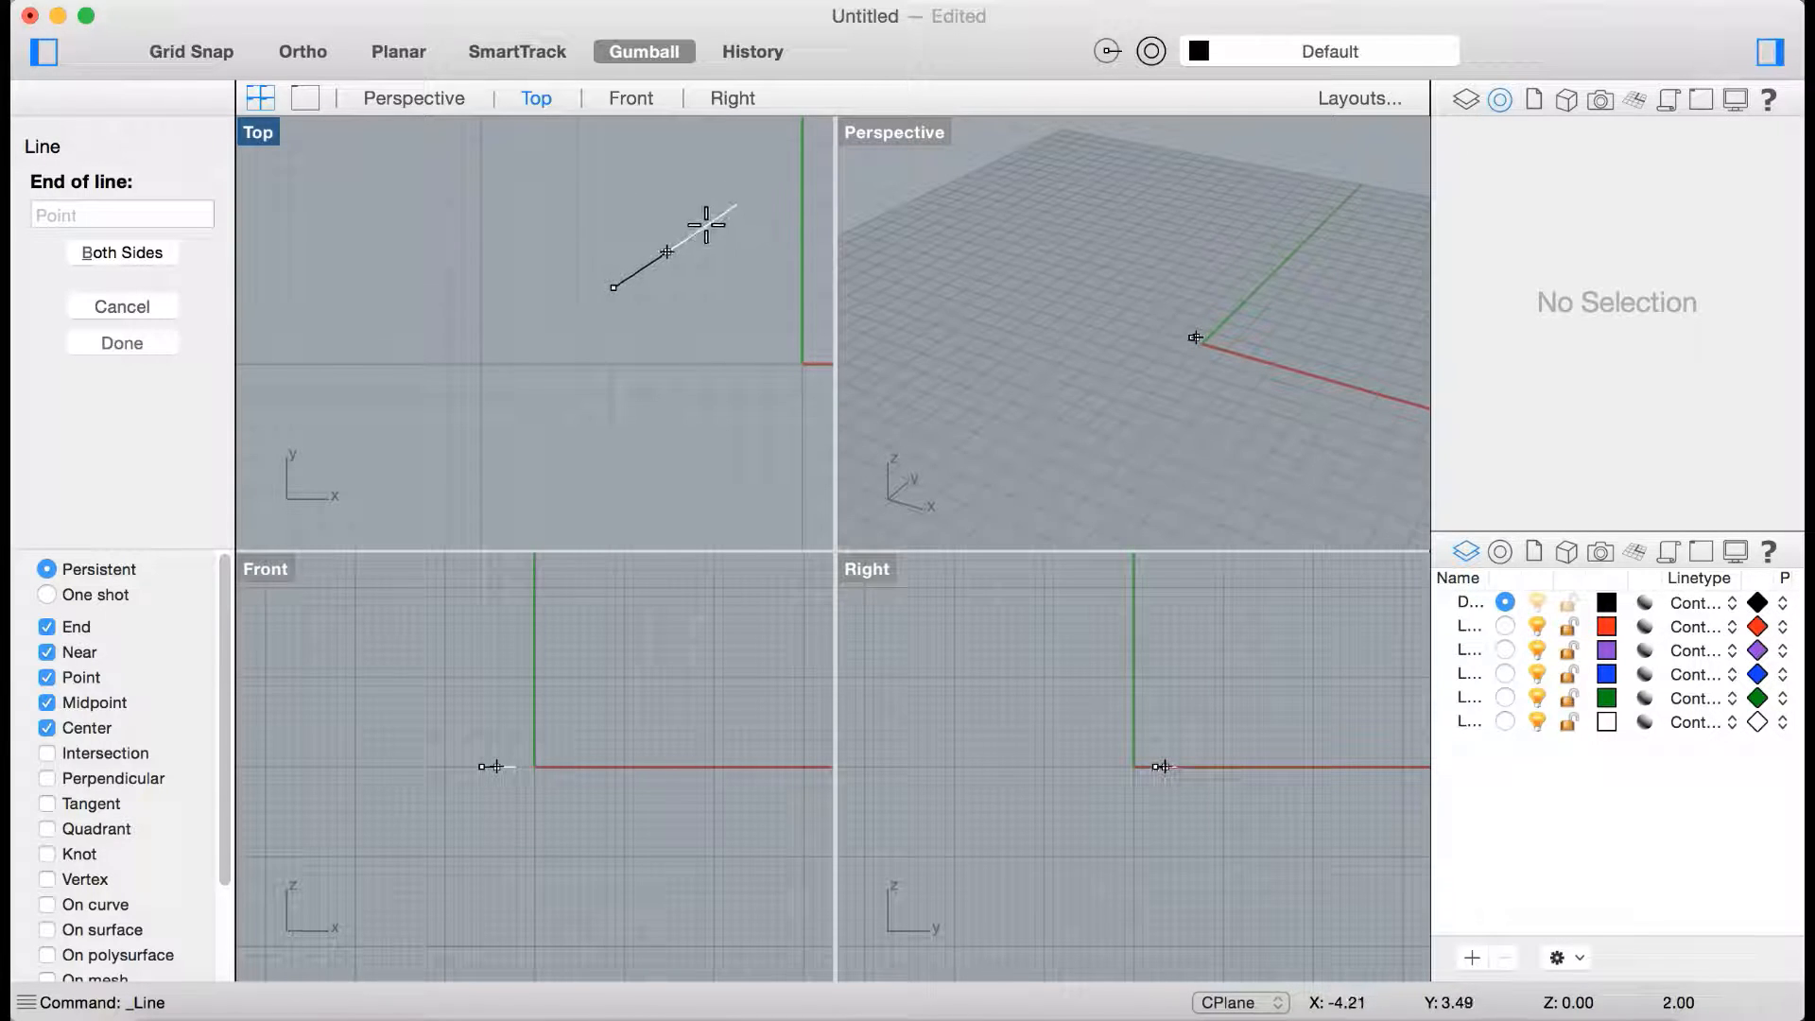
{"action": "scroll", "coordinate": [732, 205], "scroll_direction": "up", "scroll_amount": 3}
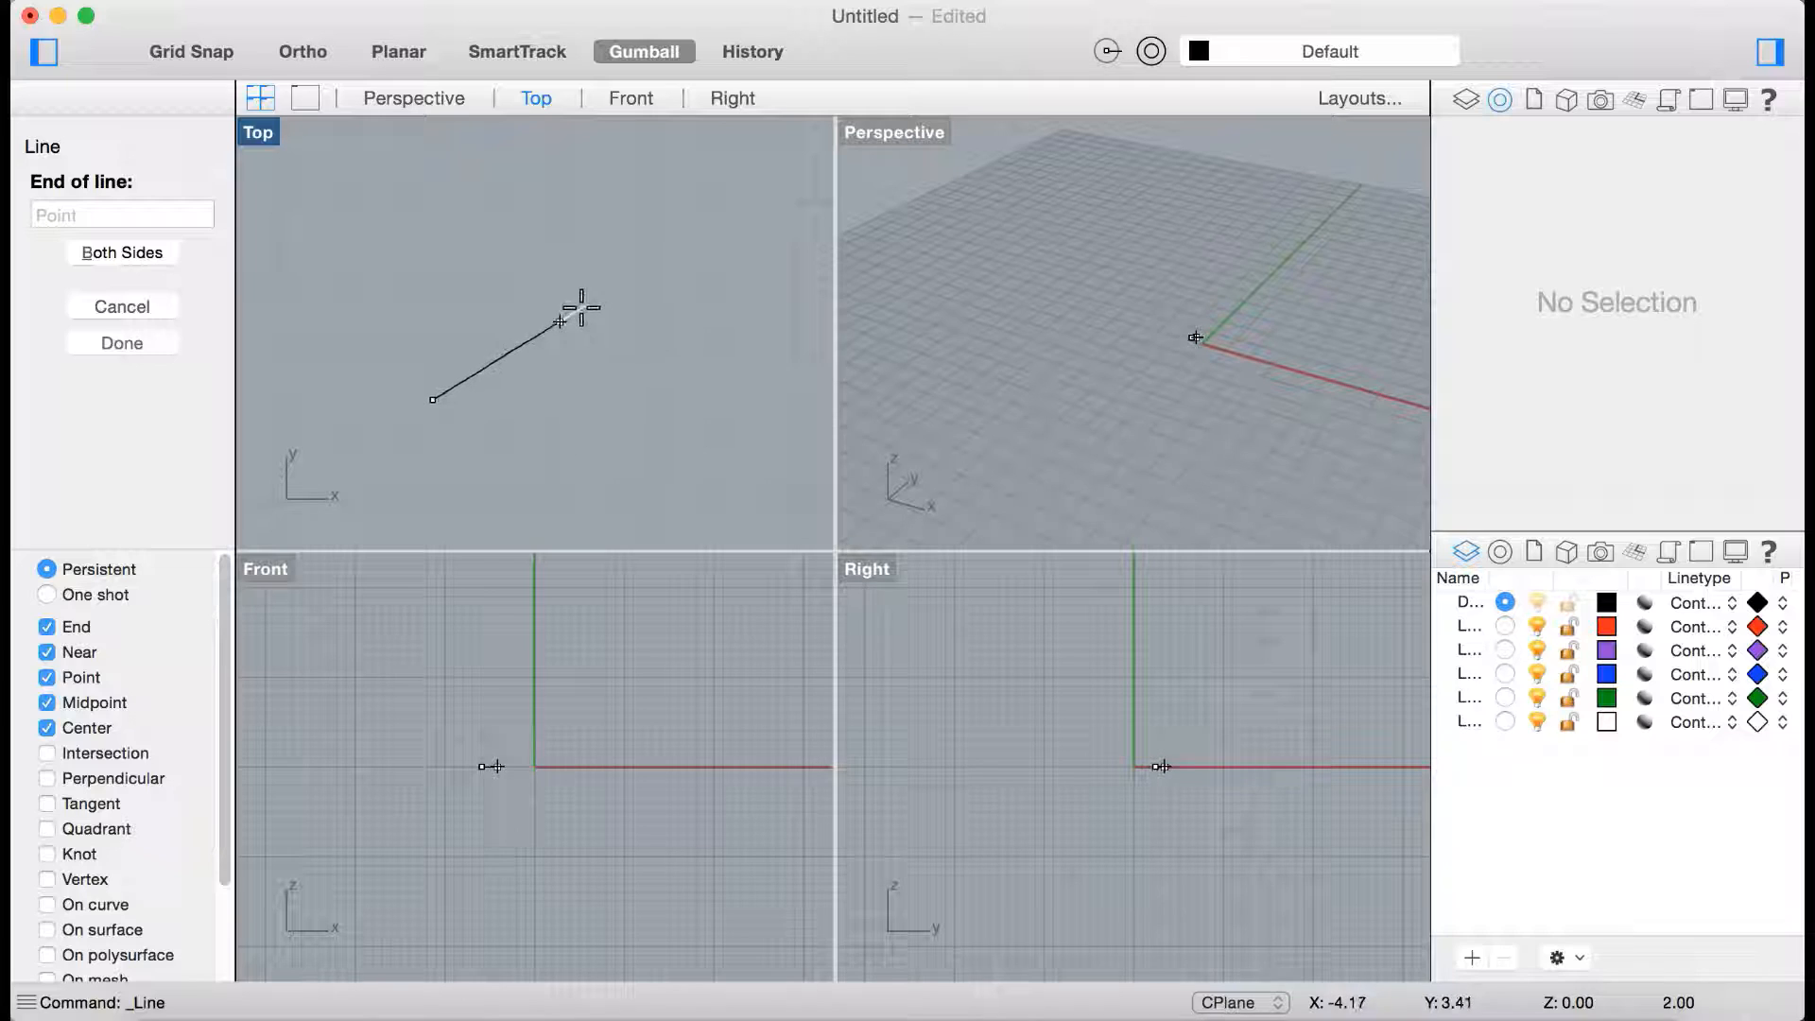
{"action": "scroll", "coordinate": [661, 276], "scroll_direction": "up", "scroll_amount": 2}
{"action": "scroll", "coordinate": [661, 281], "scroll_direction": "down", "scroll_amount": 5}
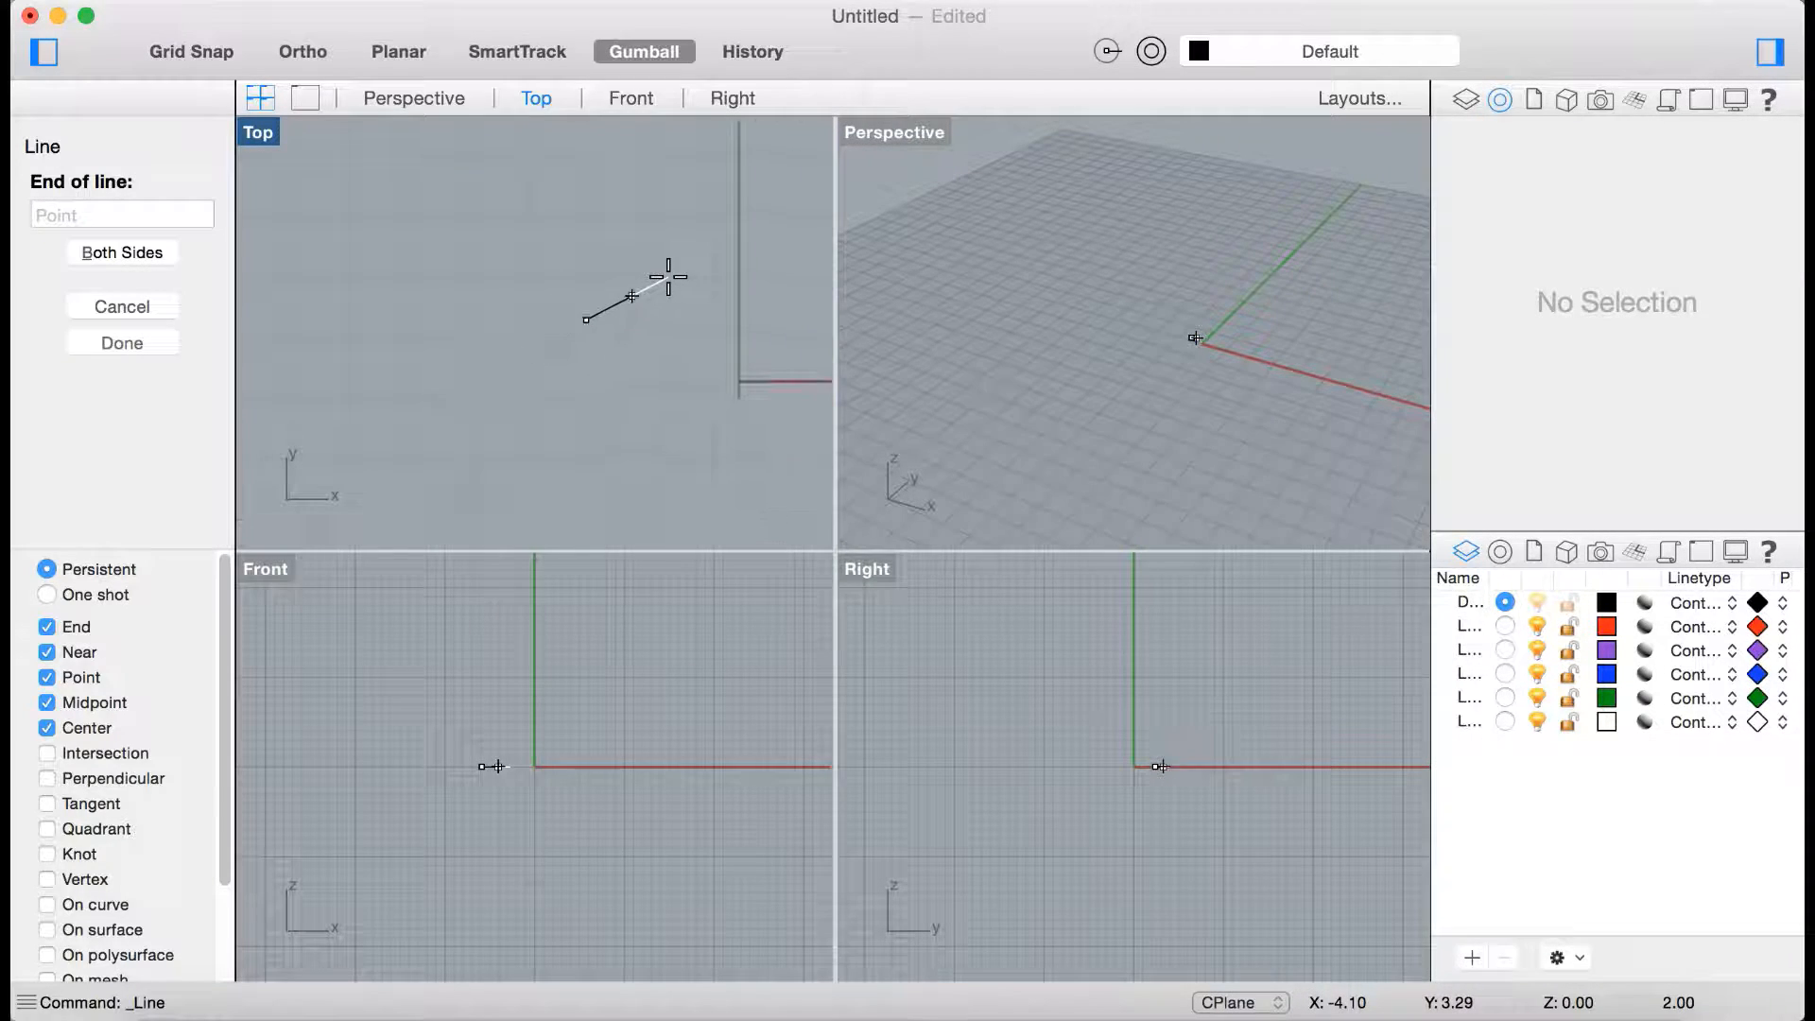
{"action": "scroll", "coordinate": [637, 252], "scroll_direction": "up", "scroll_amount": 2}
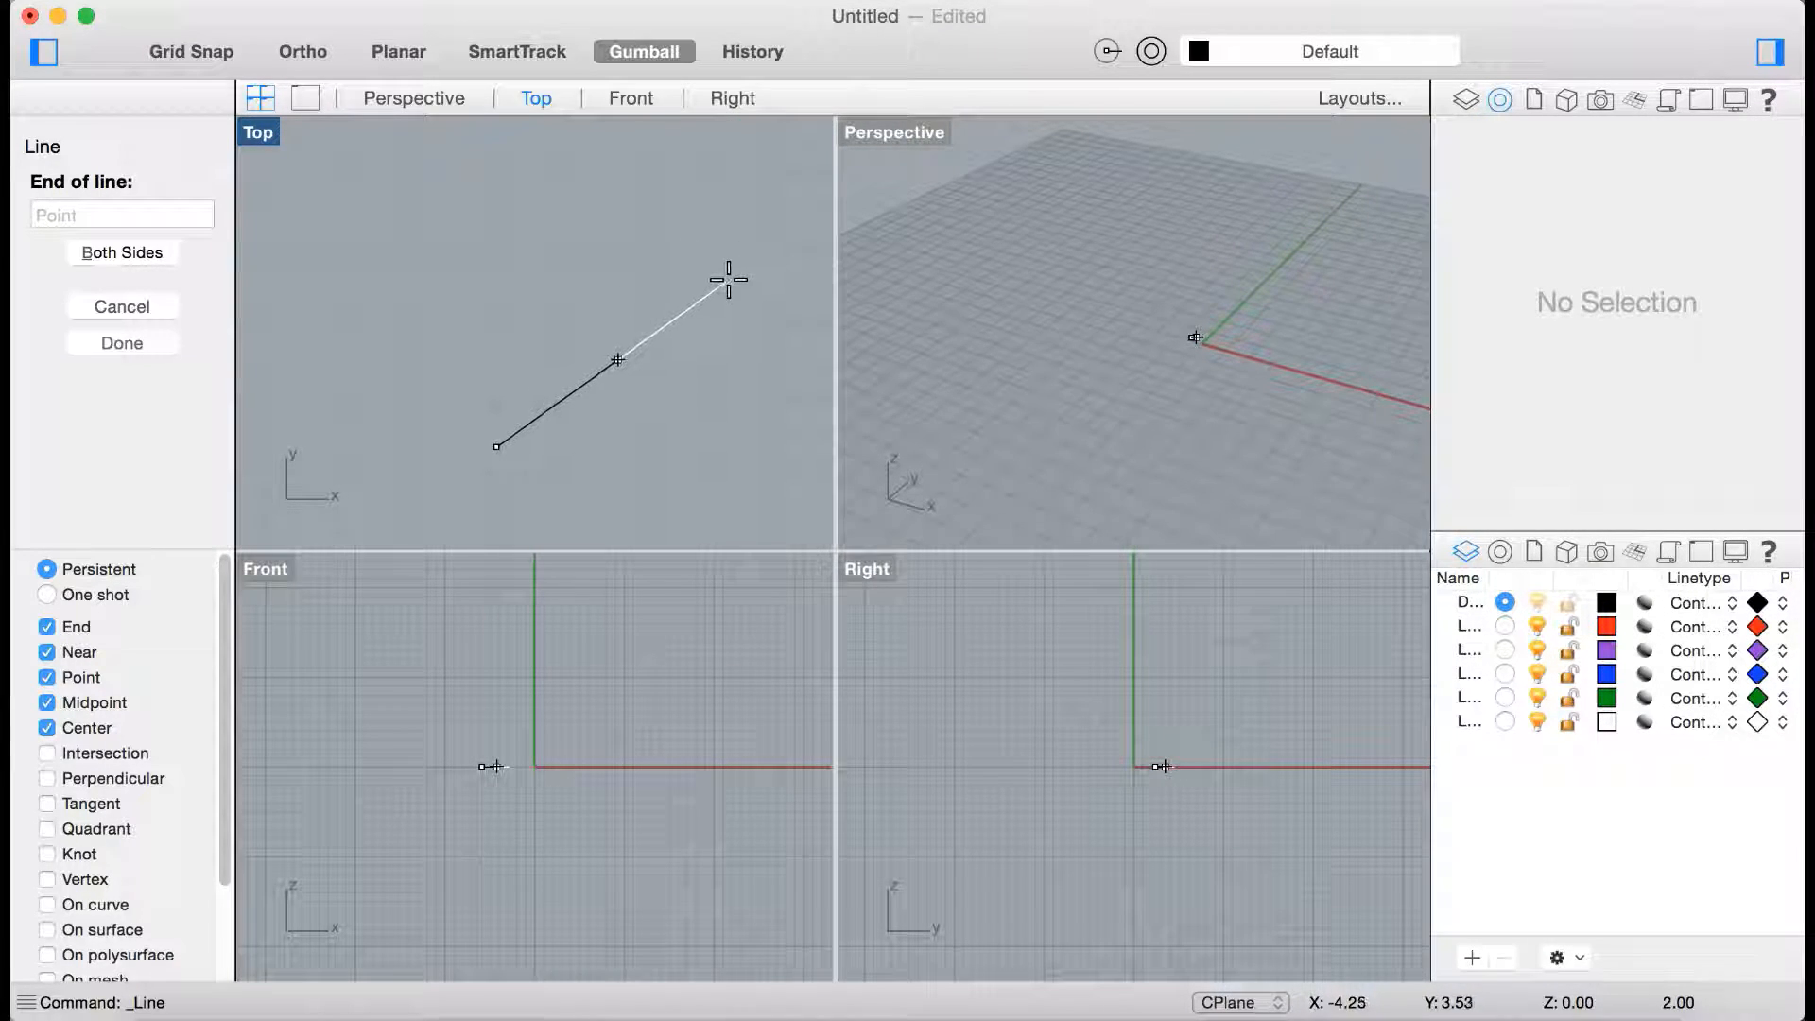
{"action": "scroll", "coordinate": [697, 296], "scroll_direction": "up", "scroll_amount": 3}
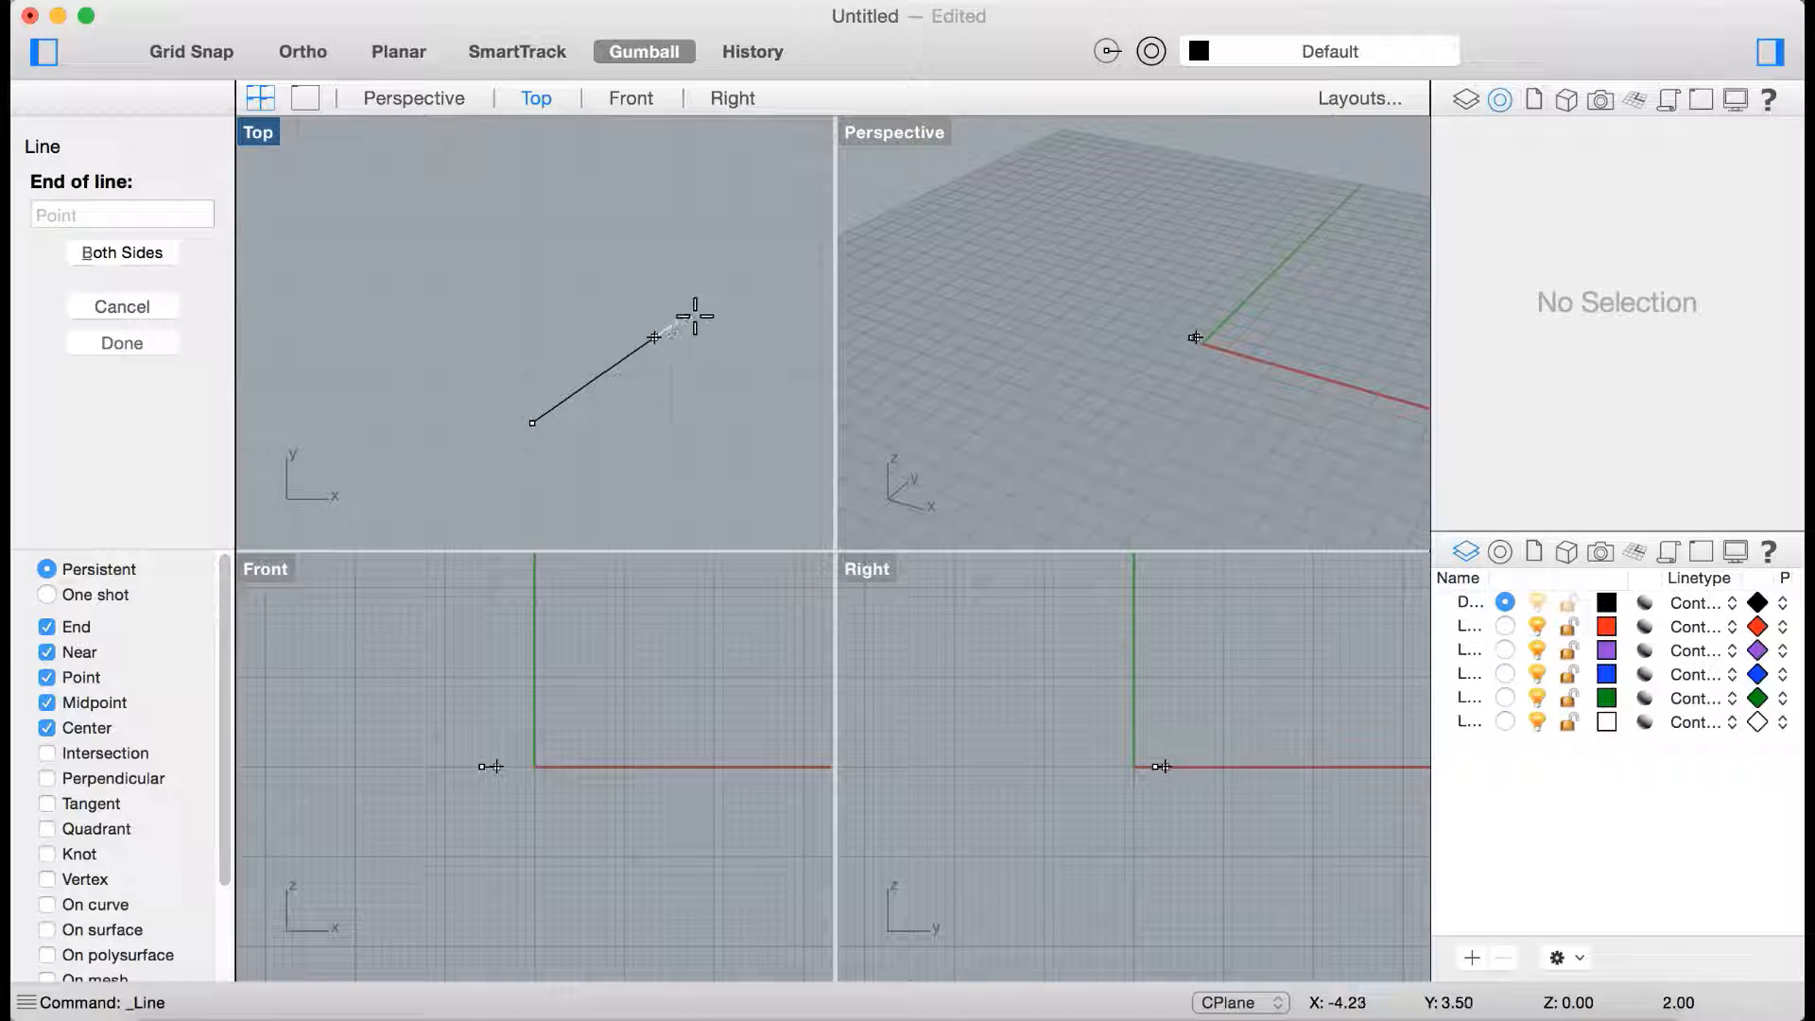
{"action": "scroll", "coordinate": [713, 287], "scroll_direction": "down", "scroll_amount": 2}
{"action": "scroll", "coordinate": [711, 288], "scroll_direction": "up", "scroll_amount": 3}
{"action": "scroll", "coordinate": [704, 289], "scroll_direction": "down", "scroll_amount": 4}
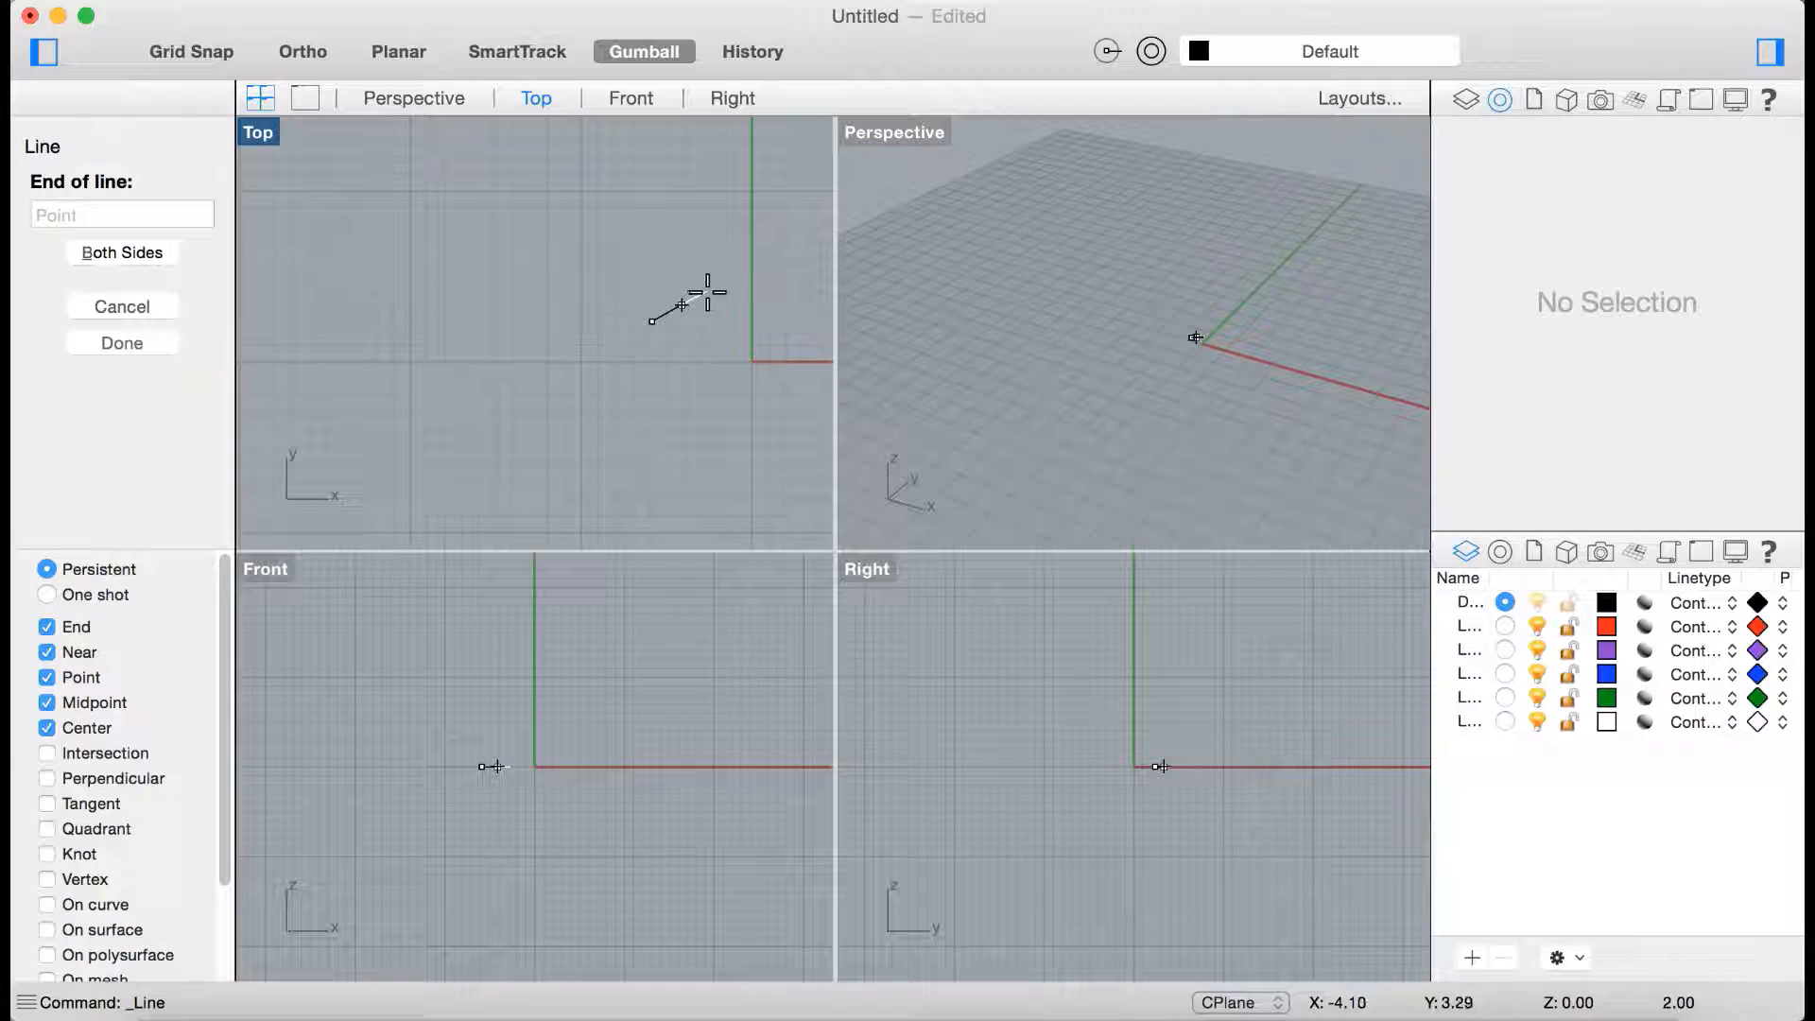
{"action": "scroll", "coordinate": [704, 271], "scroll_direction": "up", "scroll_amount": 2}
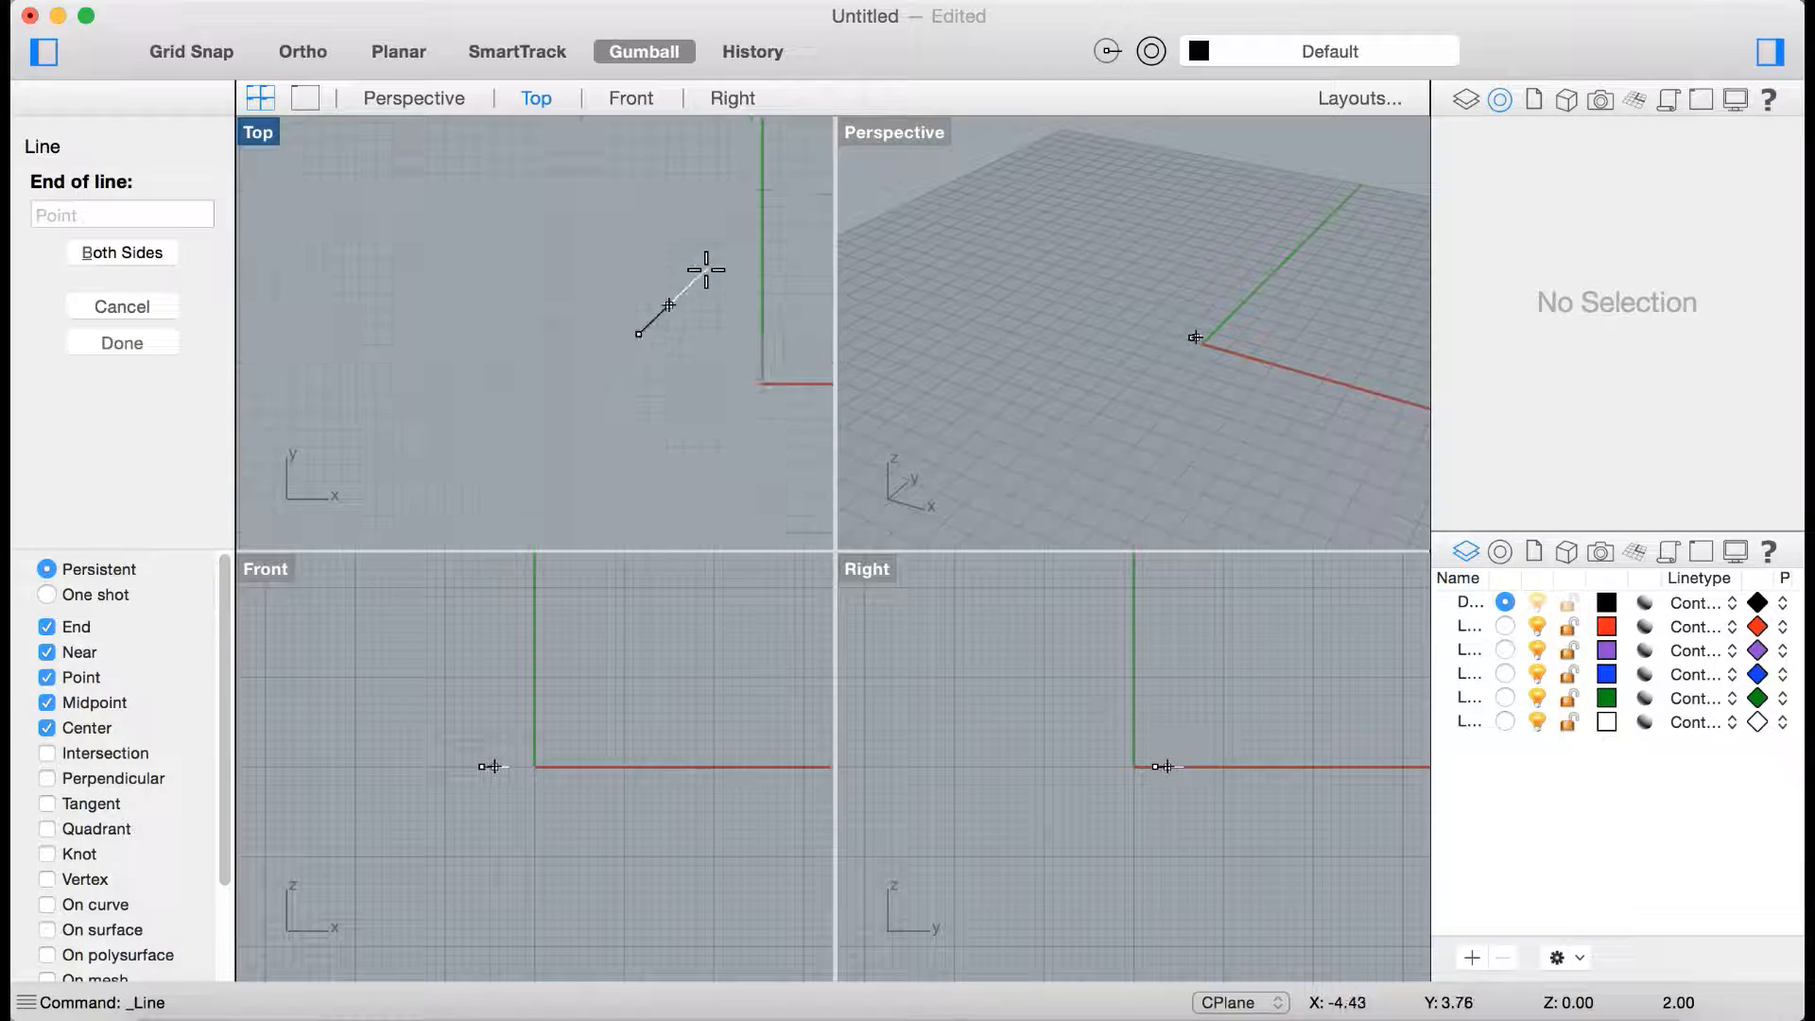
{"action": "left_click", "coordinate": [659, 312]}
{"action": "scroll", "coordinate": [651, 329], "scroll_direction": "up", "scroll_amount": 3}
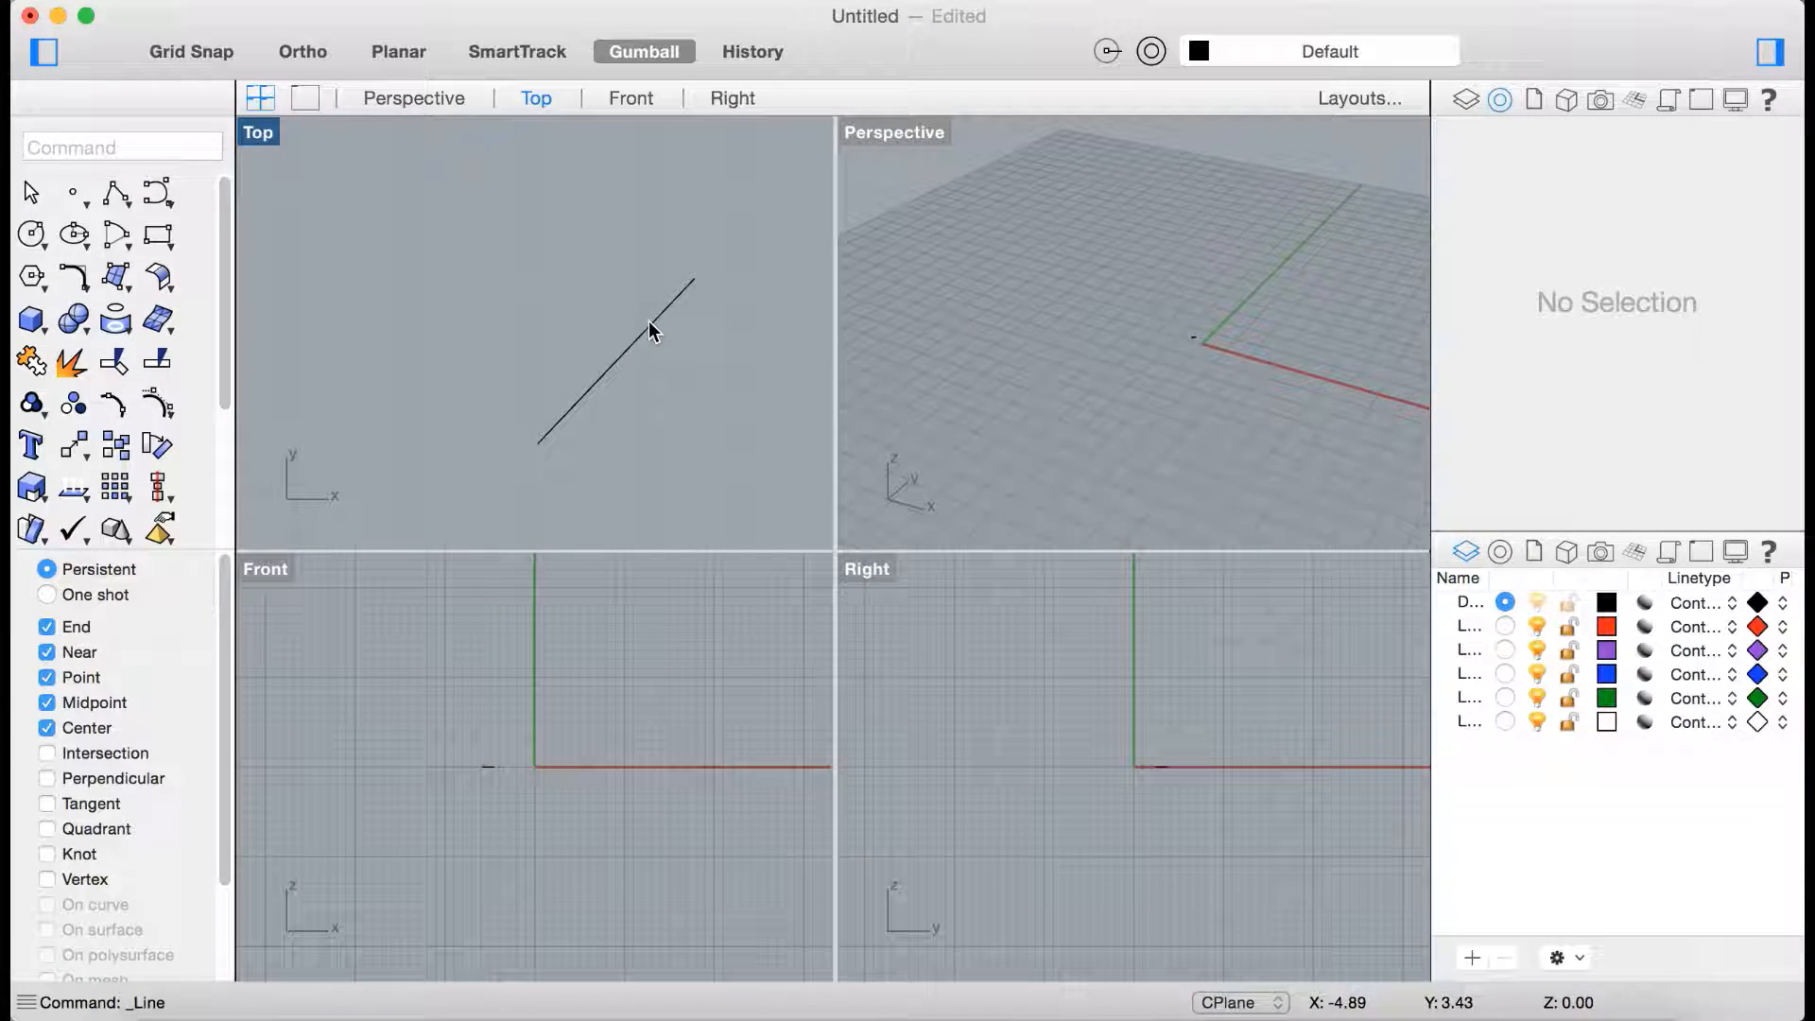
{"action": "scroll", "coordinate": [662, 364], "scroll_direction": "down", "scroll_amount": 3}
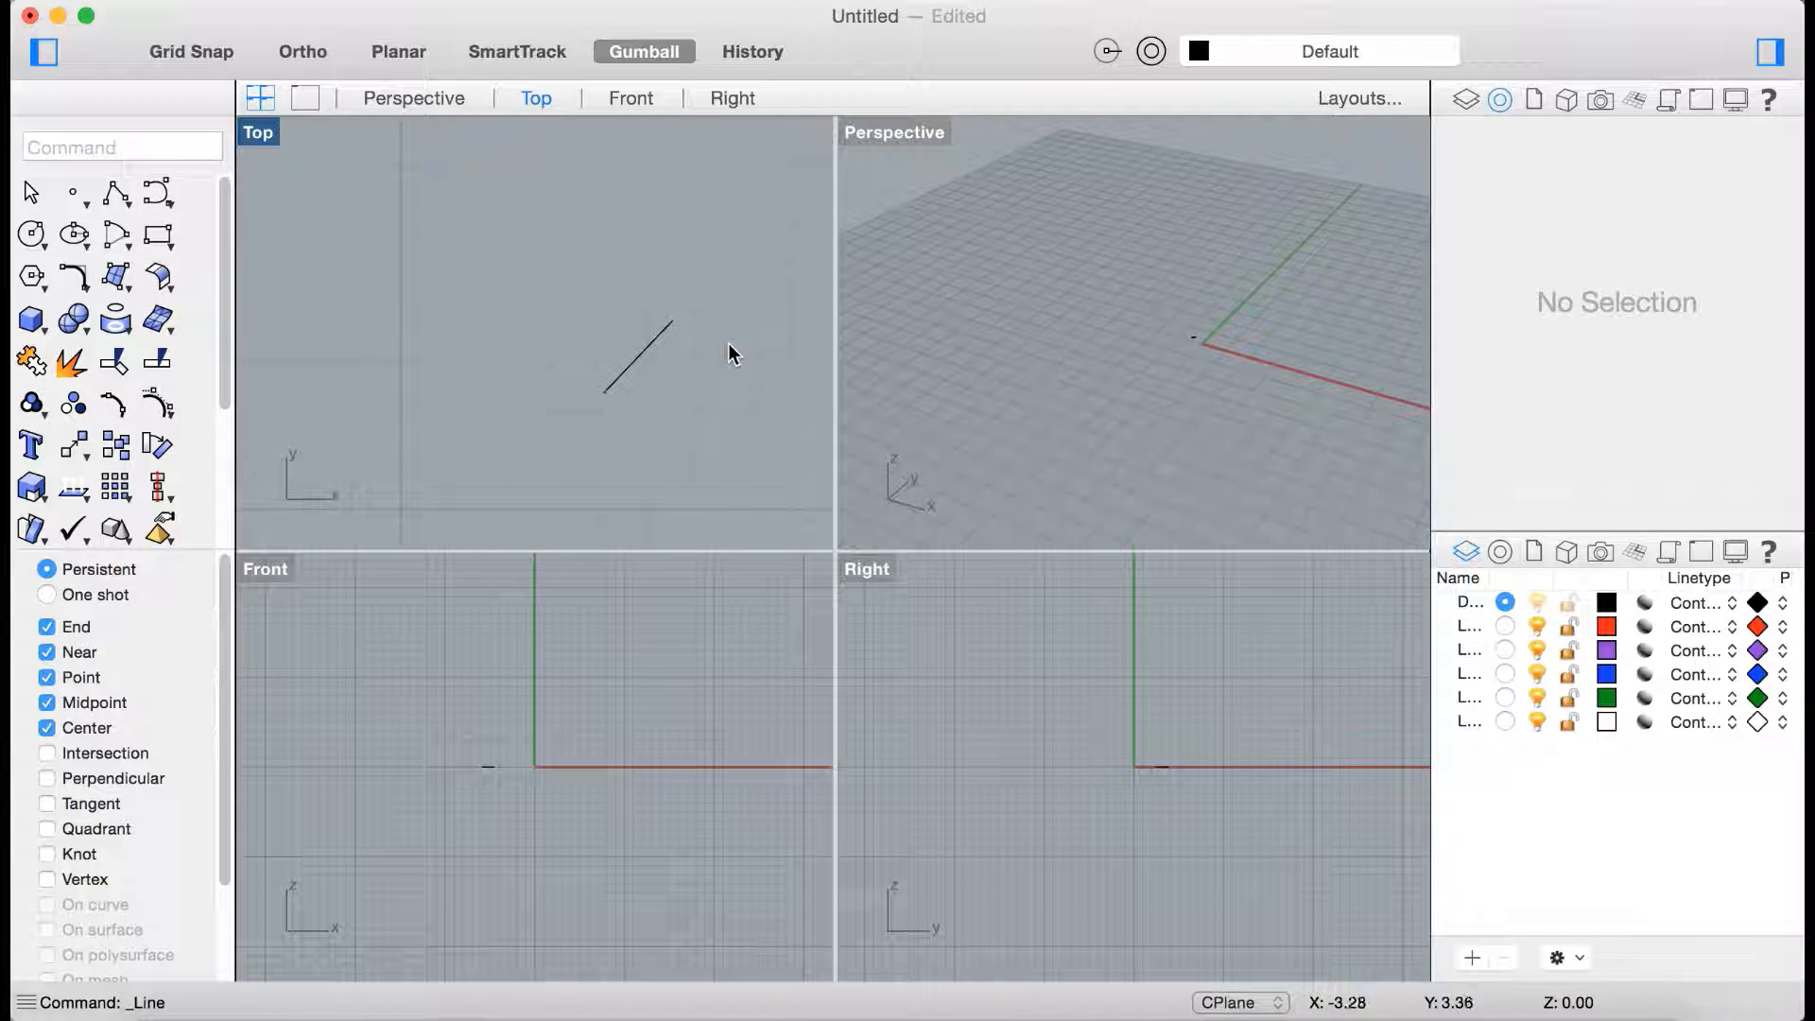
Place an aligned dimension between the two endpoints of the diagonal line in the Top view, just to its lower right.
{"action": "left_click", "coordinate": [766, 2]}
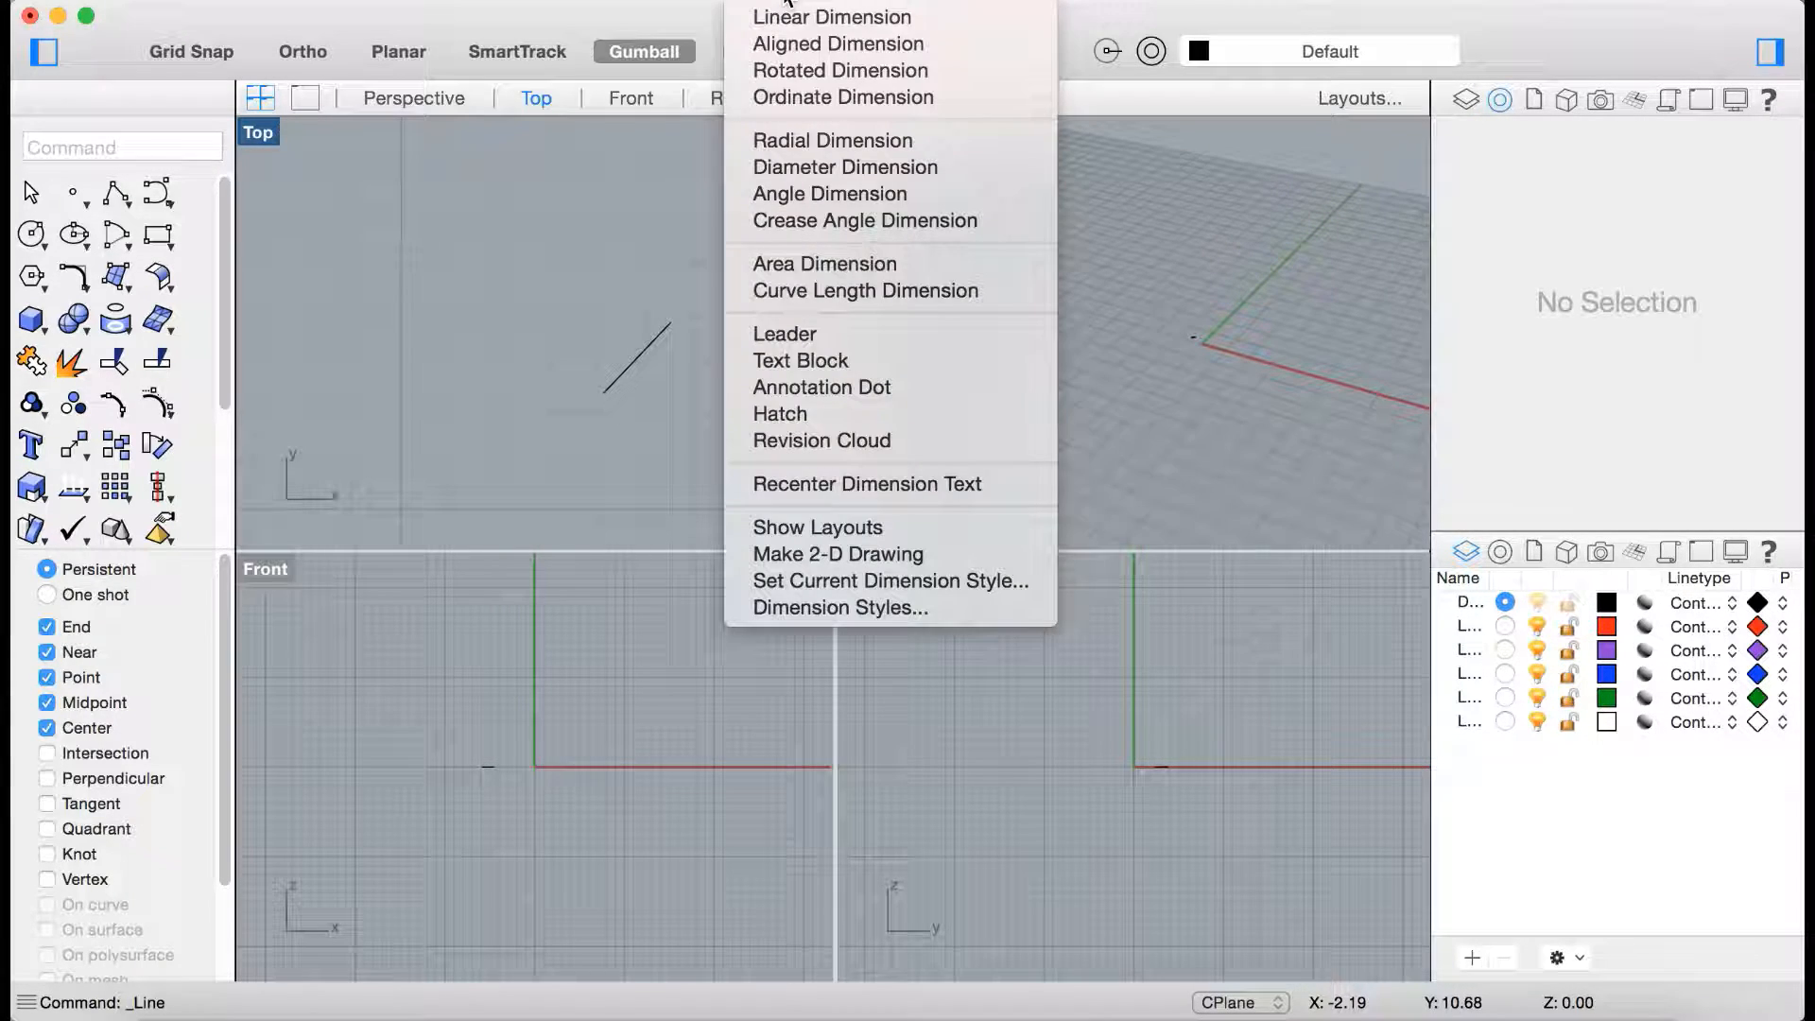
{"action": "left_click", "coordinate": [814, 47]}
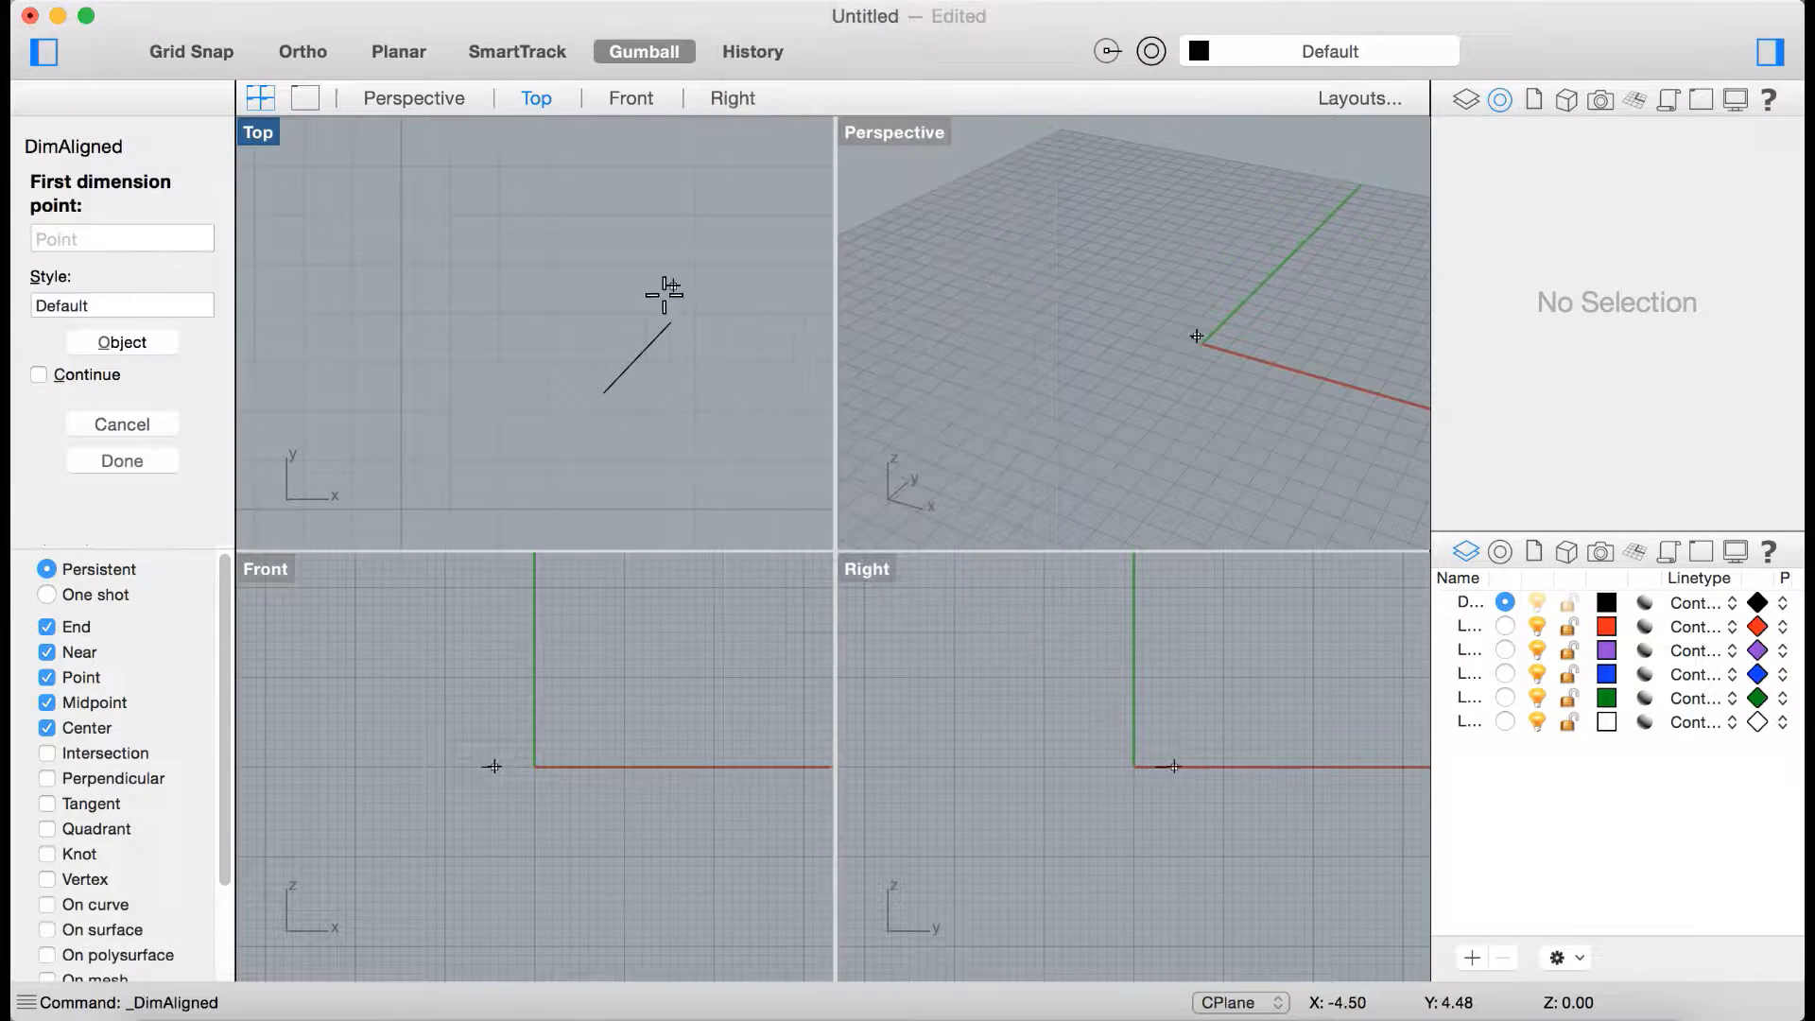
{"action": "left_click", "coordinate": [604, 393]}
{"action": "left_click", "coordinate": [669, 322]}
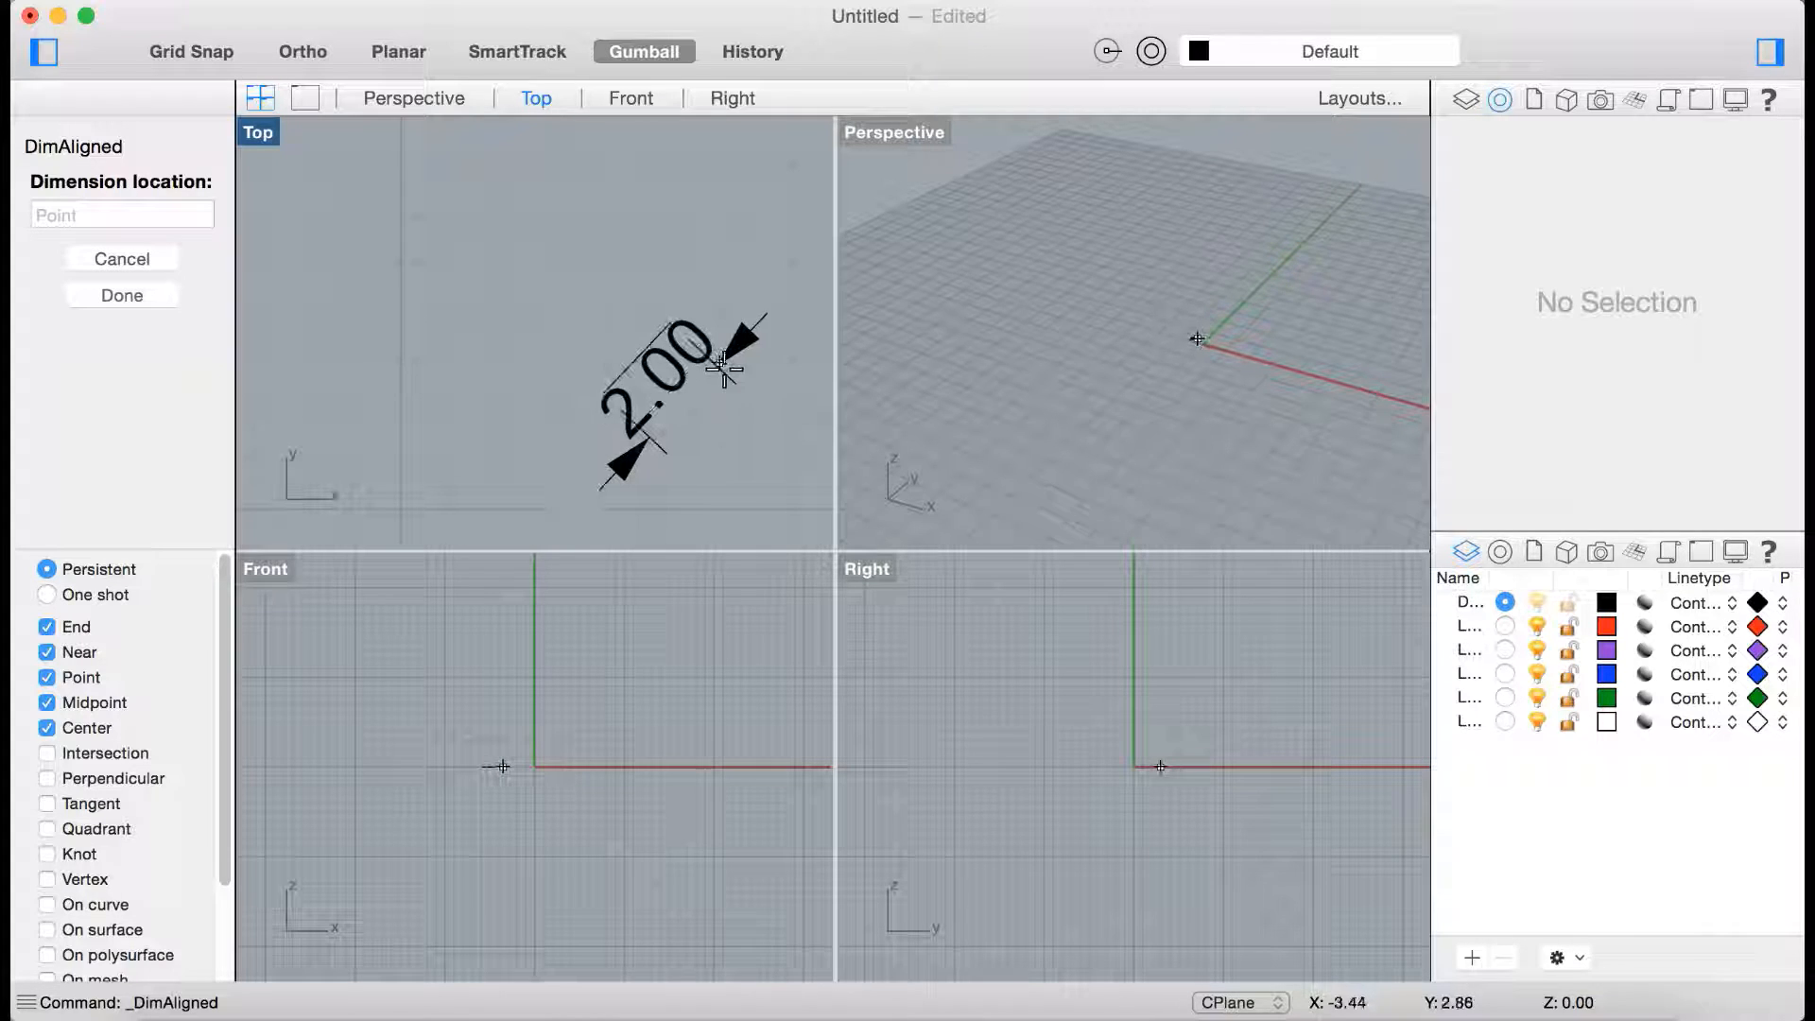
{"action": "left_click", "coordinate": [742, 355]}
{"action": "scroll", "coordinate": [666, 298], "scroll_direction": "down", "scroll_amount": 5}
{"action": "scroll", "coordinate": [673, 293], "scroll_direction": "up", "scroll_amount": 5}
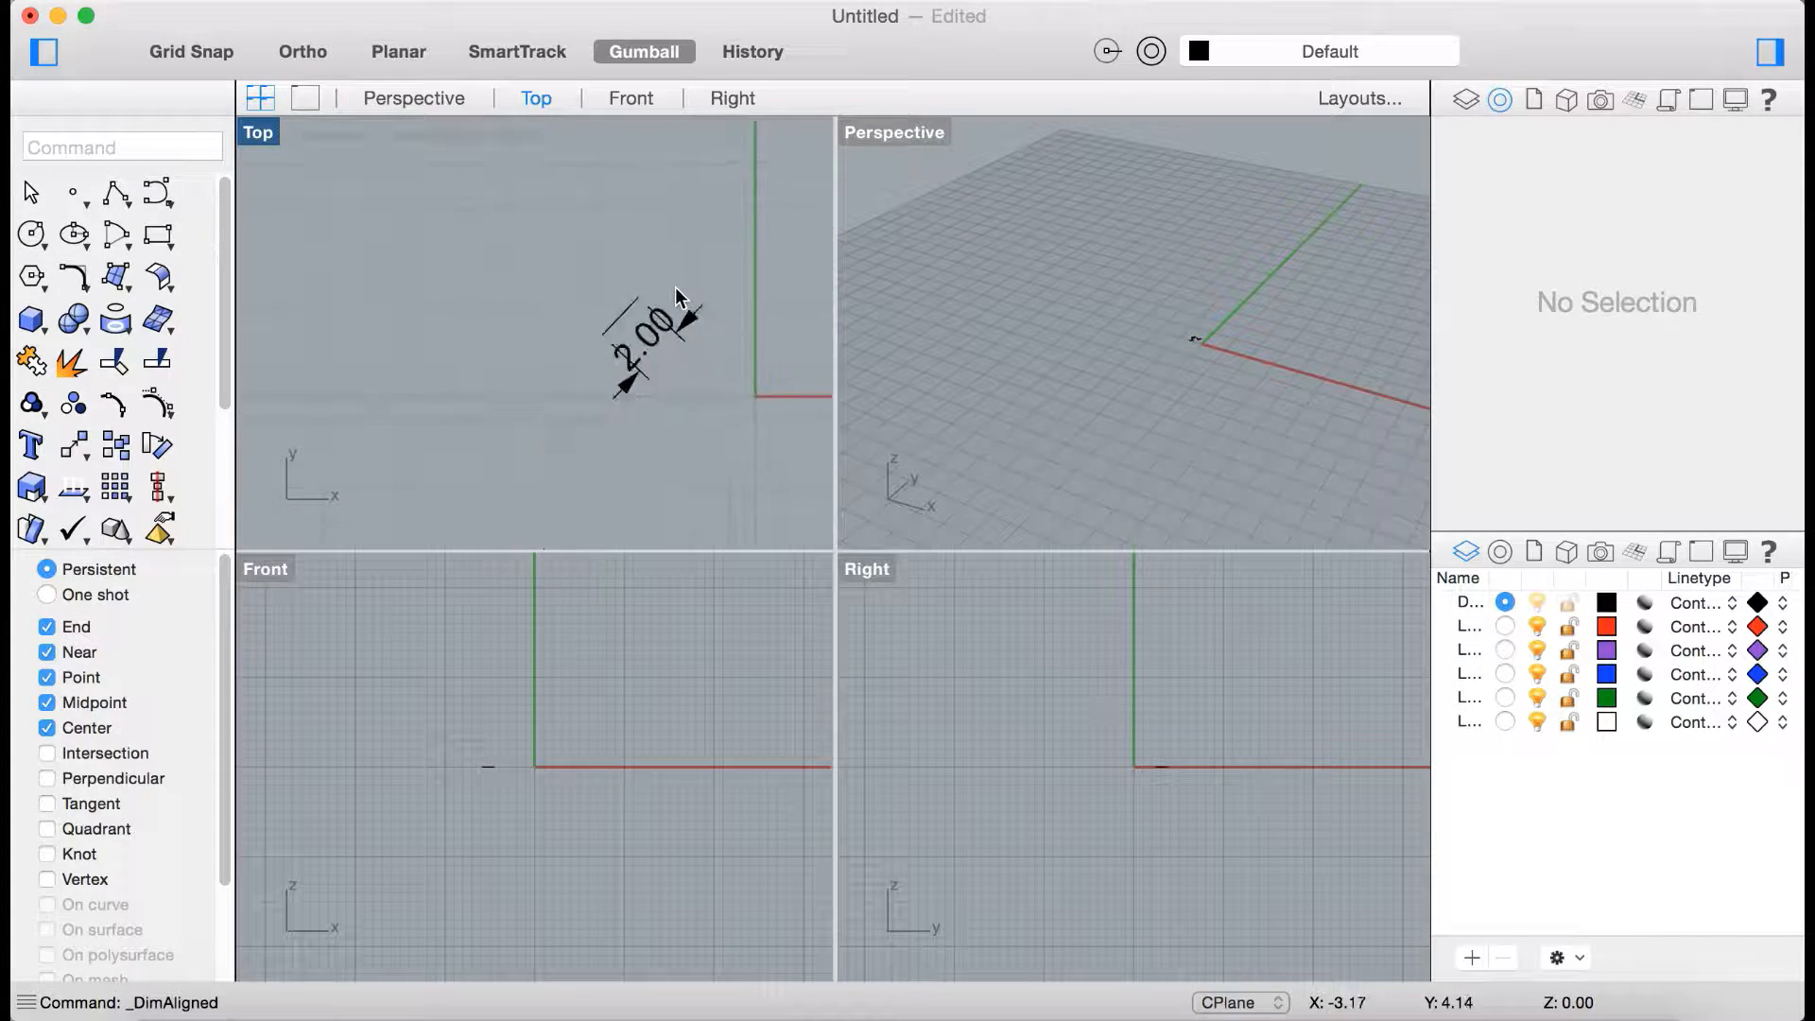
Select the diagonal line together with its aligned dimension using a selection window and delete both.
{"action": "left_click_drag", "start_coordinate": [754, 248], "coordinate": [587, 431]}
{"action": "key", "text": "Delete"}
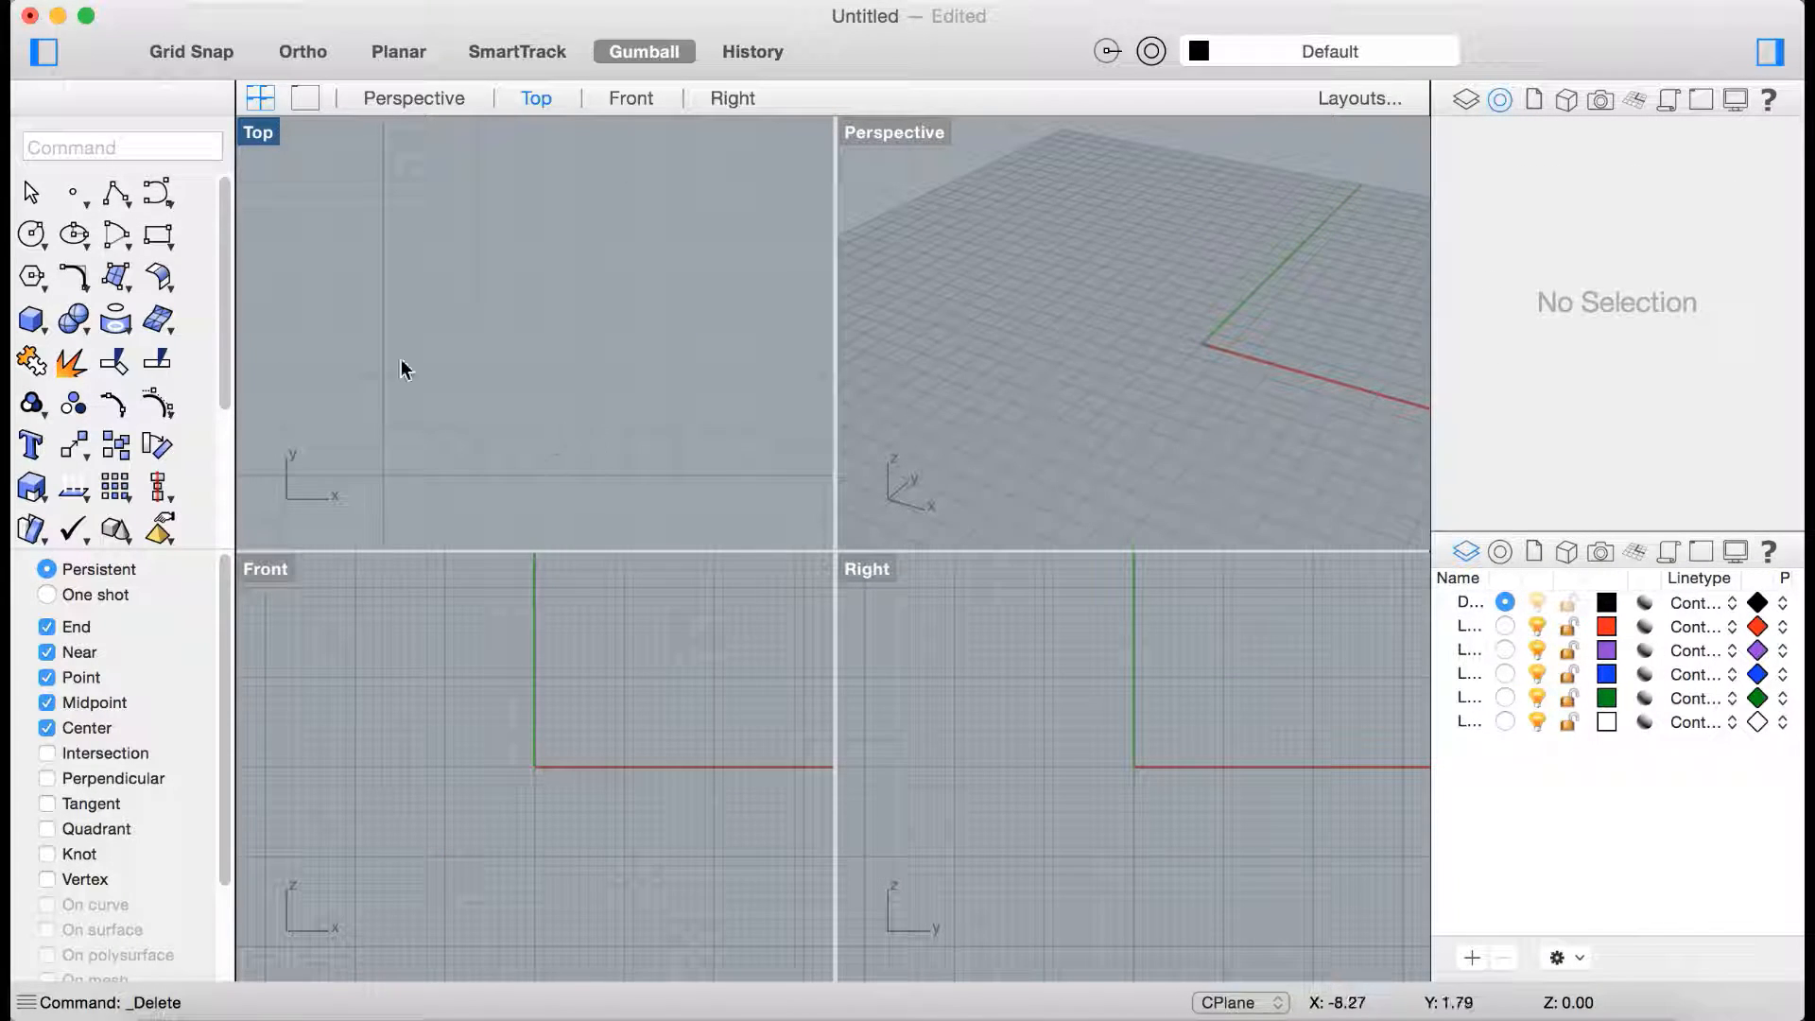
Draw a gently rising Both Sides line in the Top view, centred at about X -8, Y 2, extending 2 units each way.
{"action": "left_click", "coordinate": [117, 195]}
{"action": "left_click", "coordinate": [167, 214]}
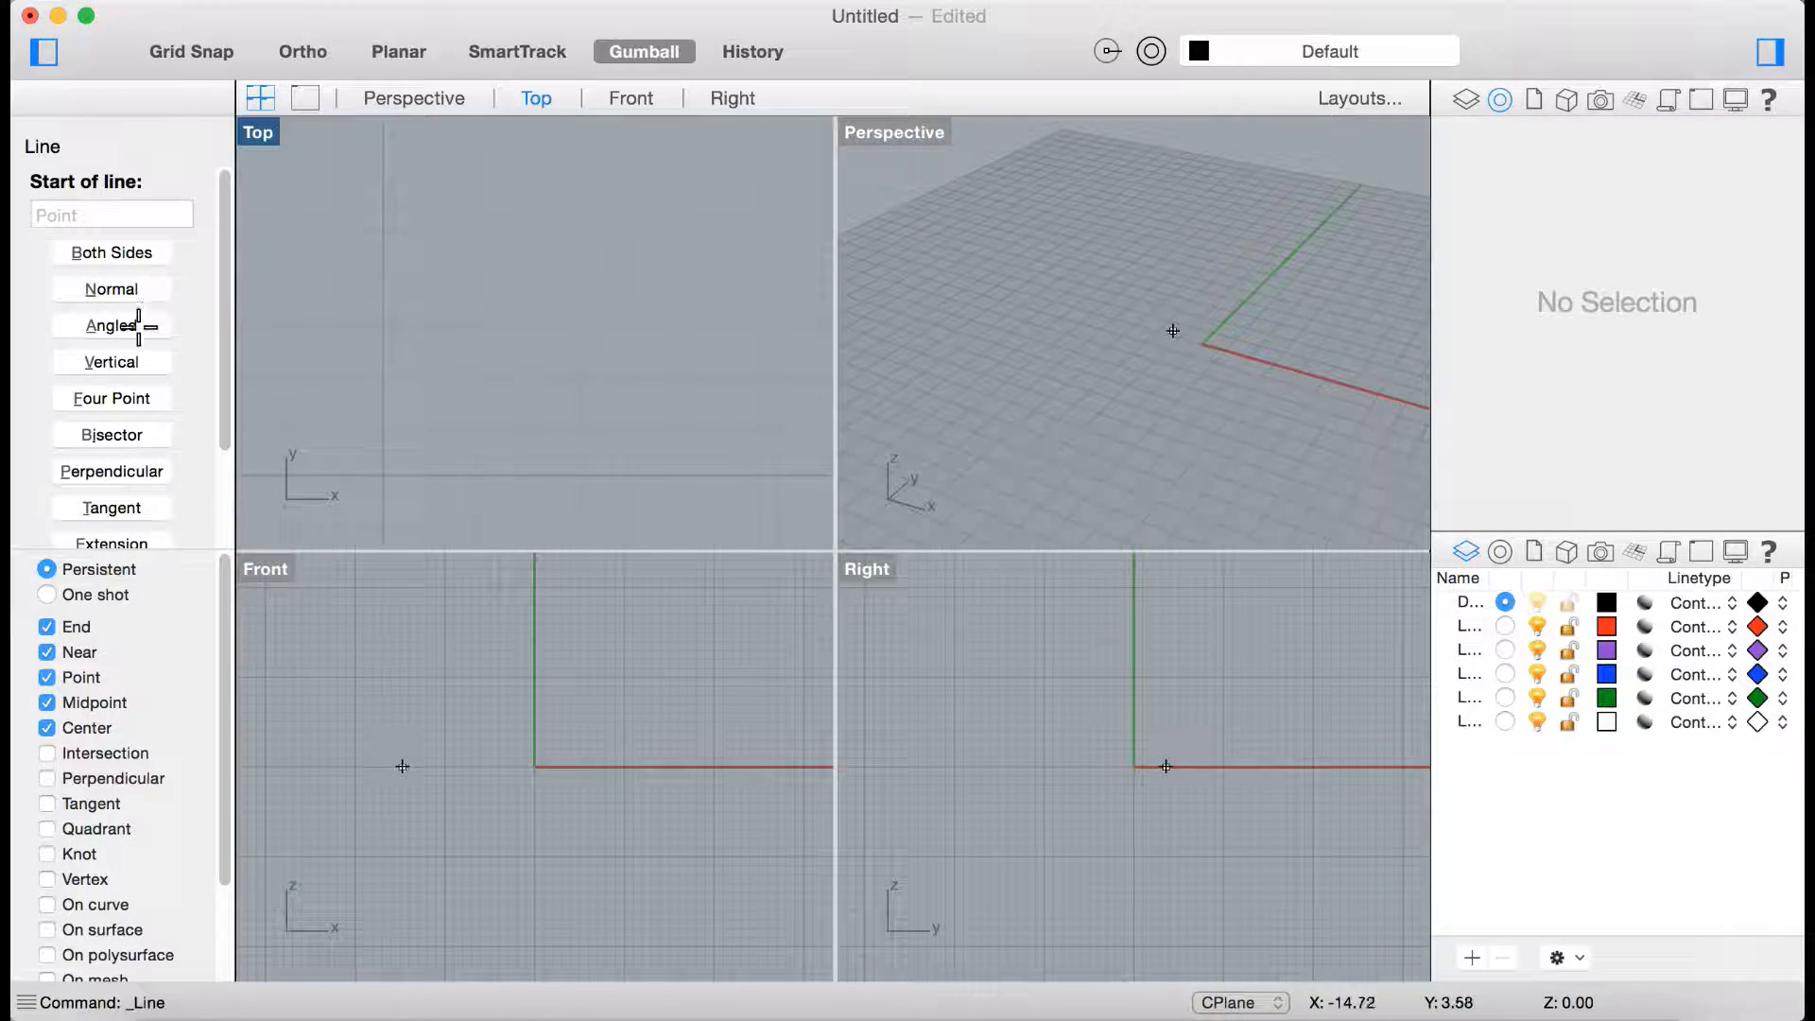
{"action": "scroll", "coordinate": [127, 477], "scroll_direction": "down", "scroll_amount": 3}
{"action": "scroll", "coordinate": [140, 492], "scroll_direction": "up", "scroll_amount": 3}
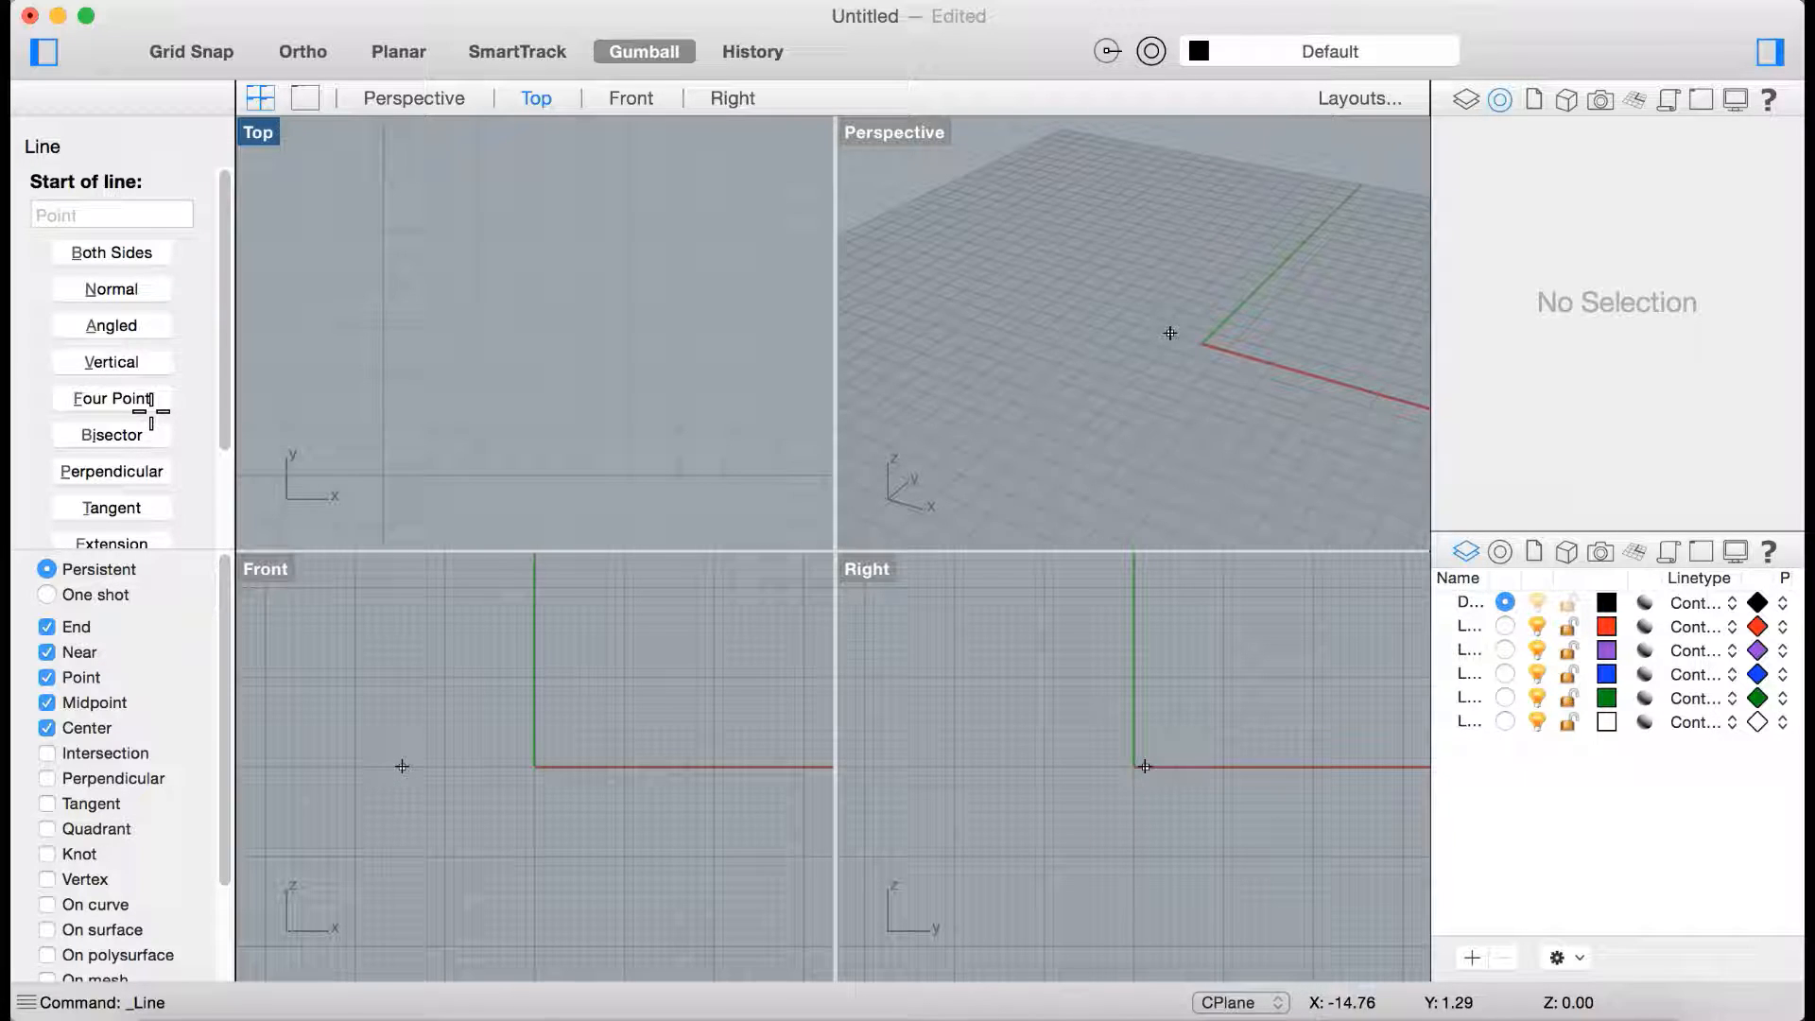
{"action": "left_click", "coordinate": [112, 251]}
{"action": "left_click", "coordinate": [493, 378]}
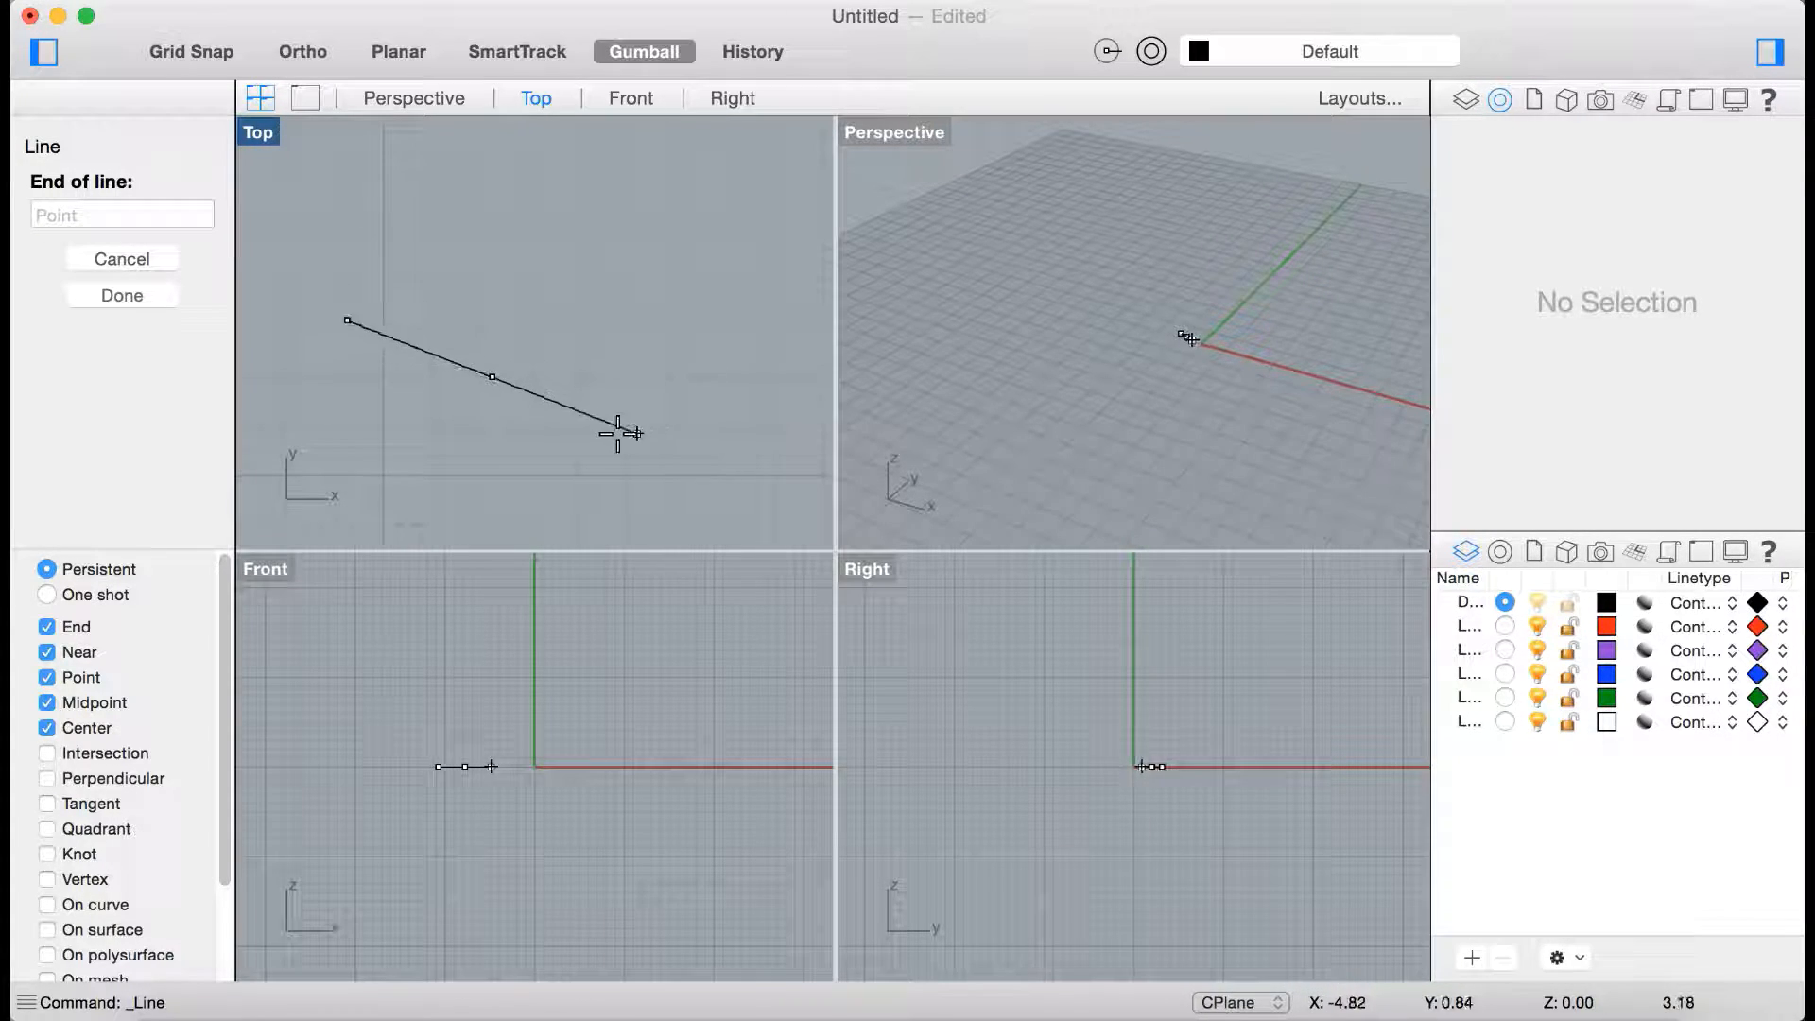
{"action": "type", "text": "2"}
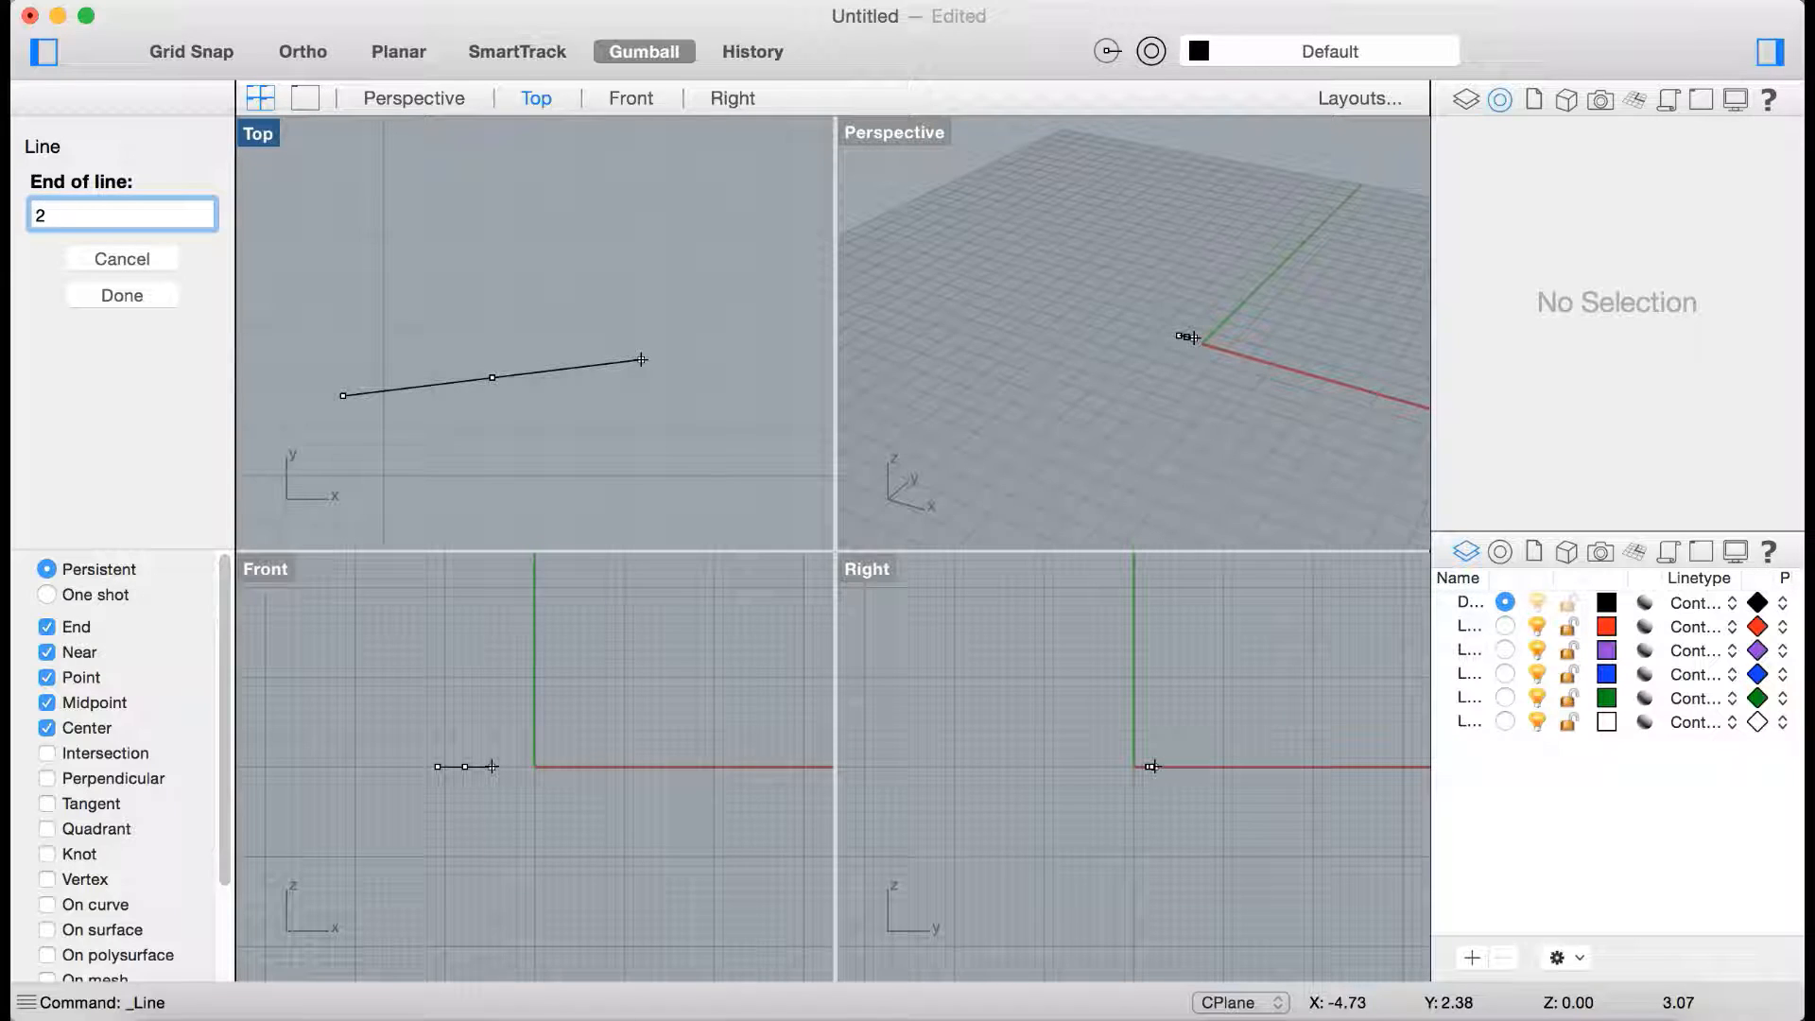
{"action": "key", "text": "Return"}
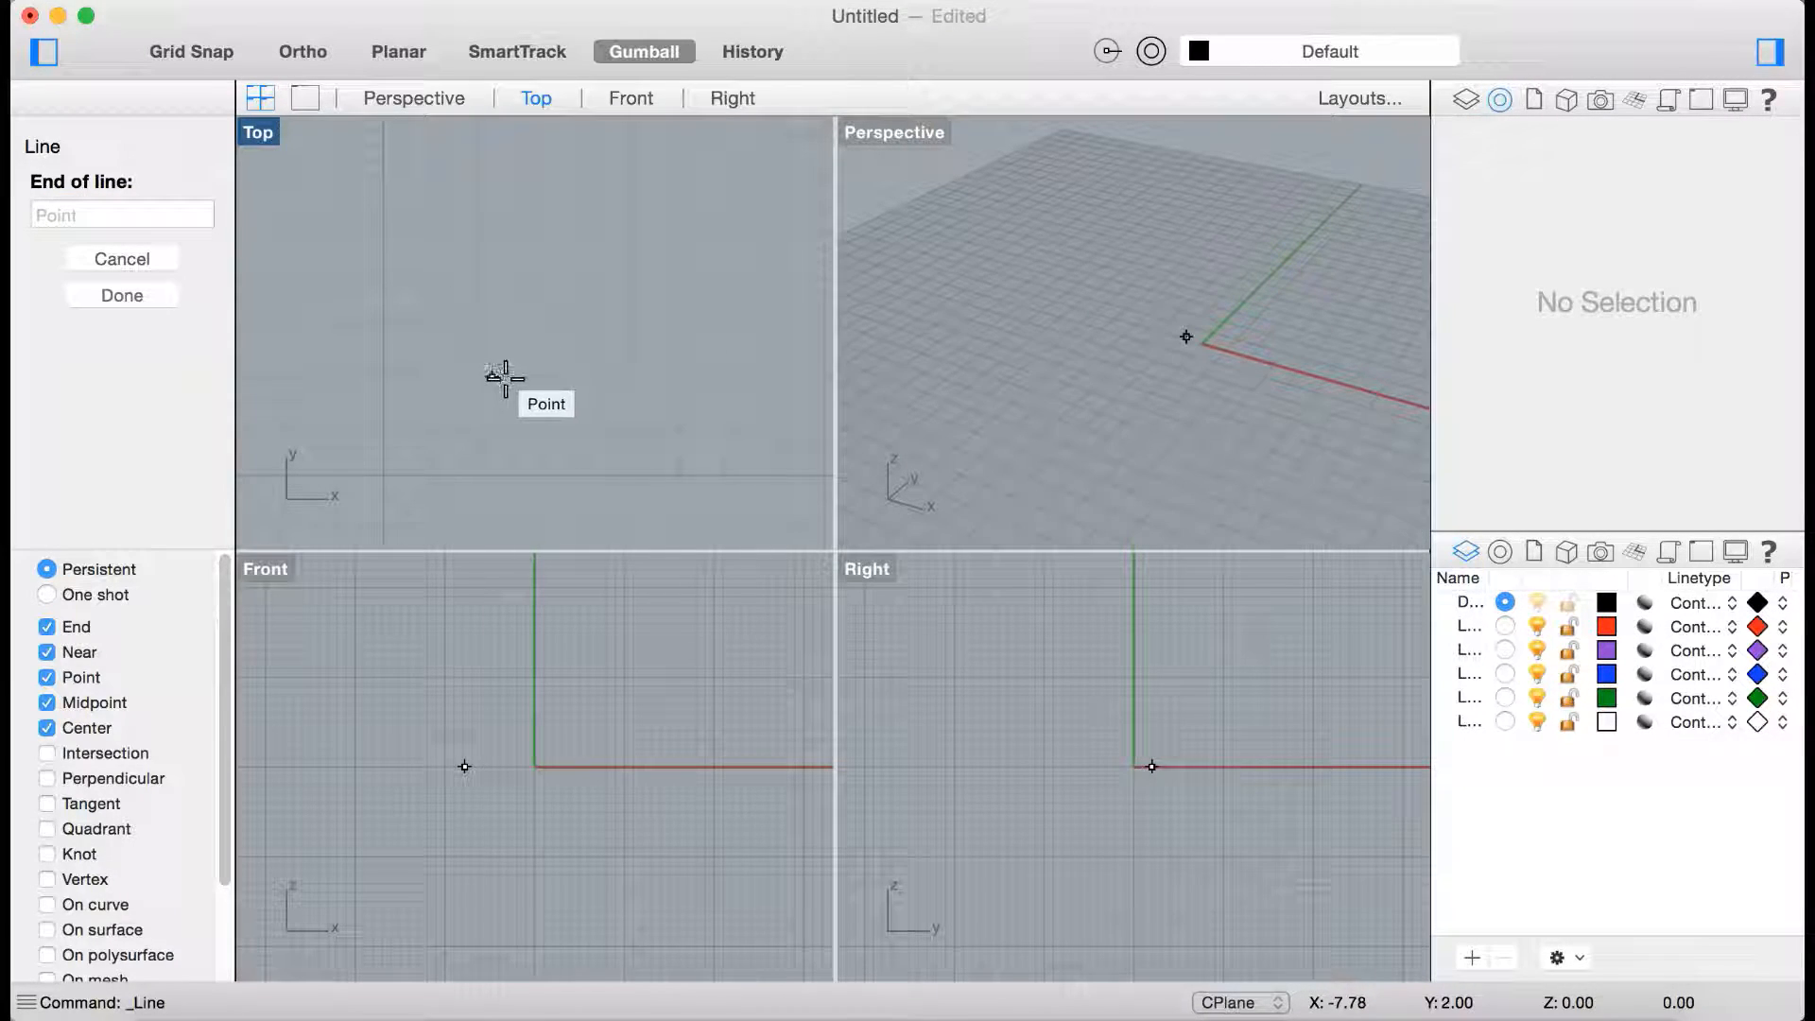
{"action": "left_click", "coordinate": [649, 336]}
{"action": "scroll", "coordinate": [440, 399], "scroll_direction": "left", "scroll_amount": 5}
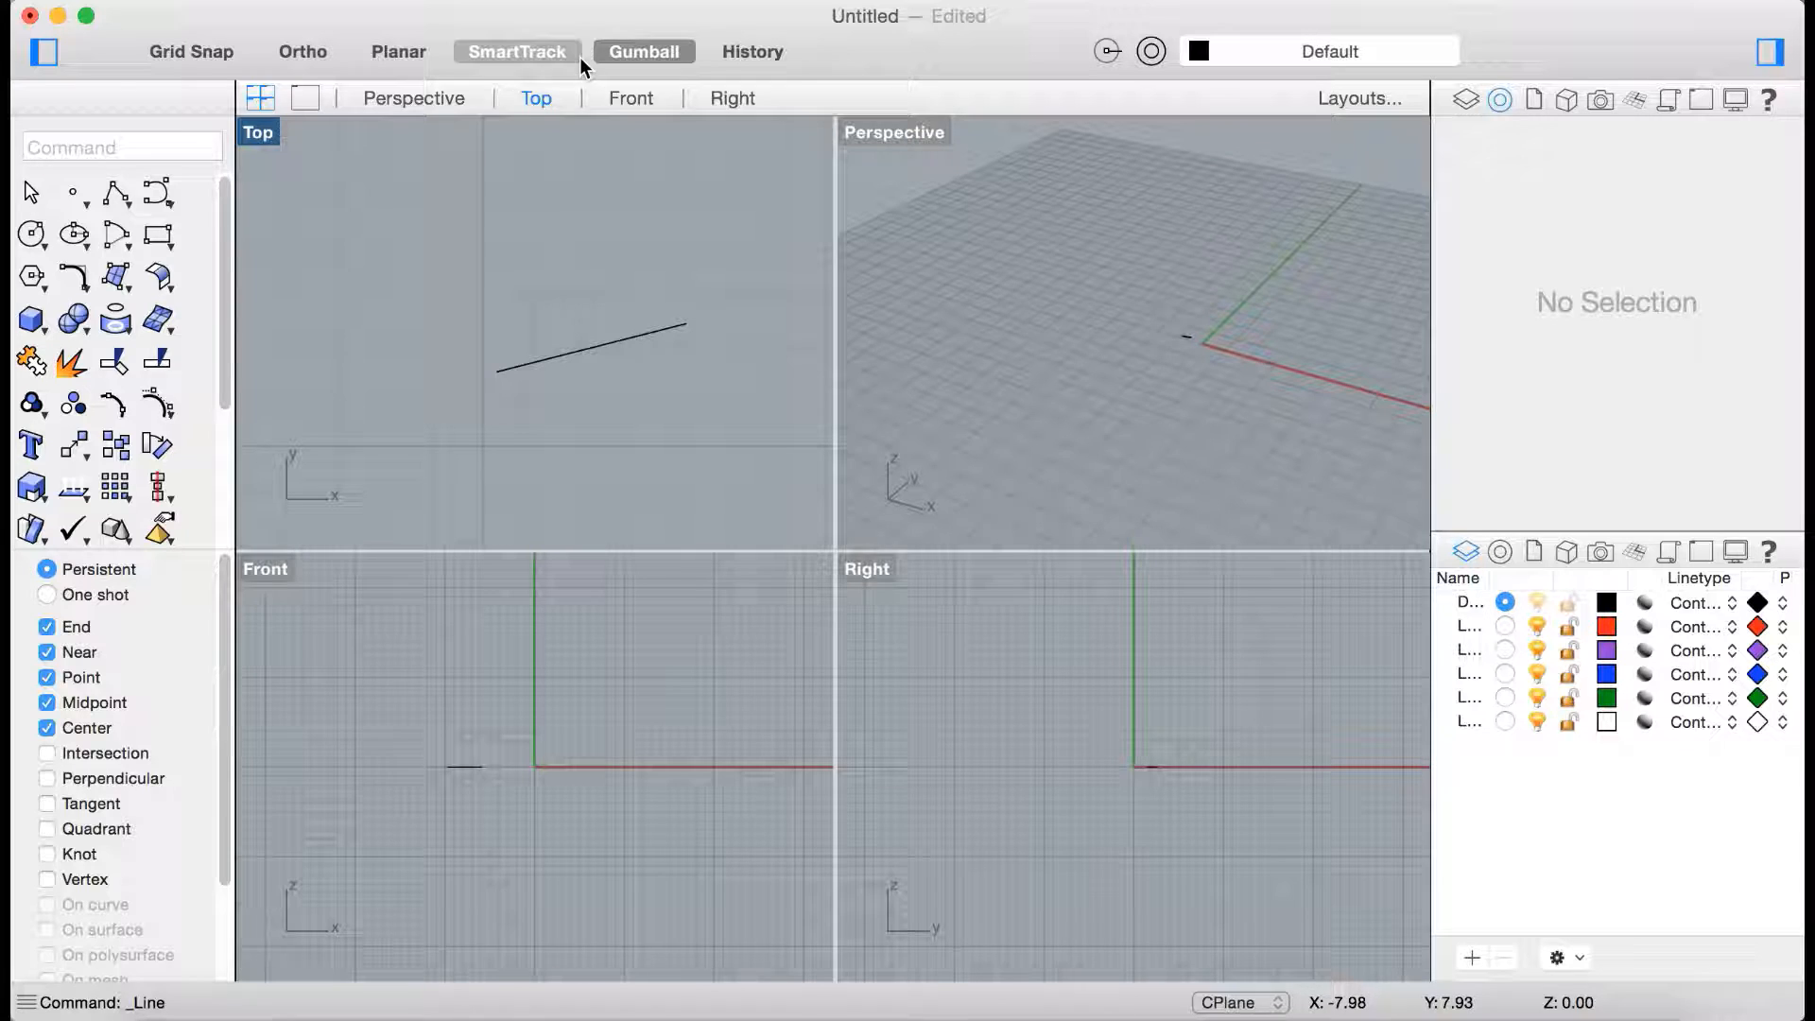
Check the line's full length by previewing an aligned dimension between its endpoints, without placing it.
{"action": "left_click", "coordinate": [732, 10]}
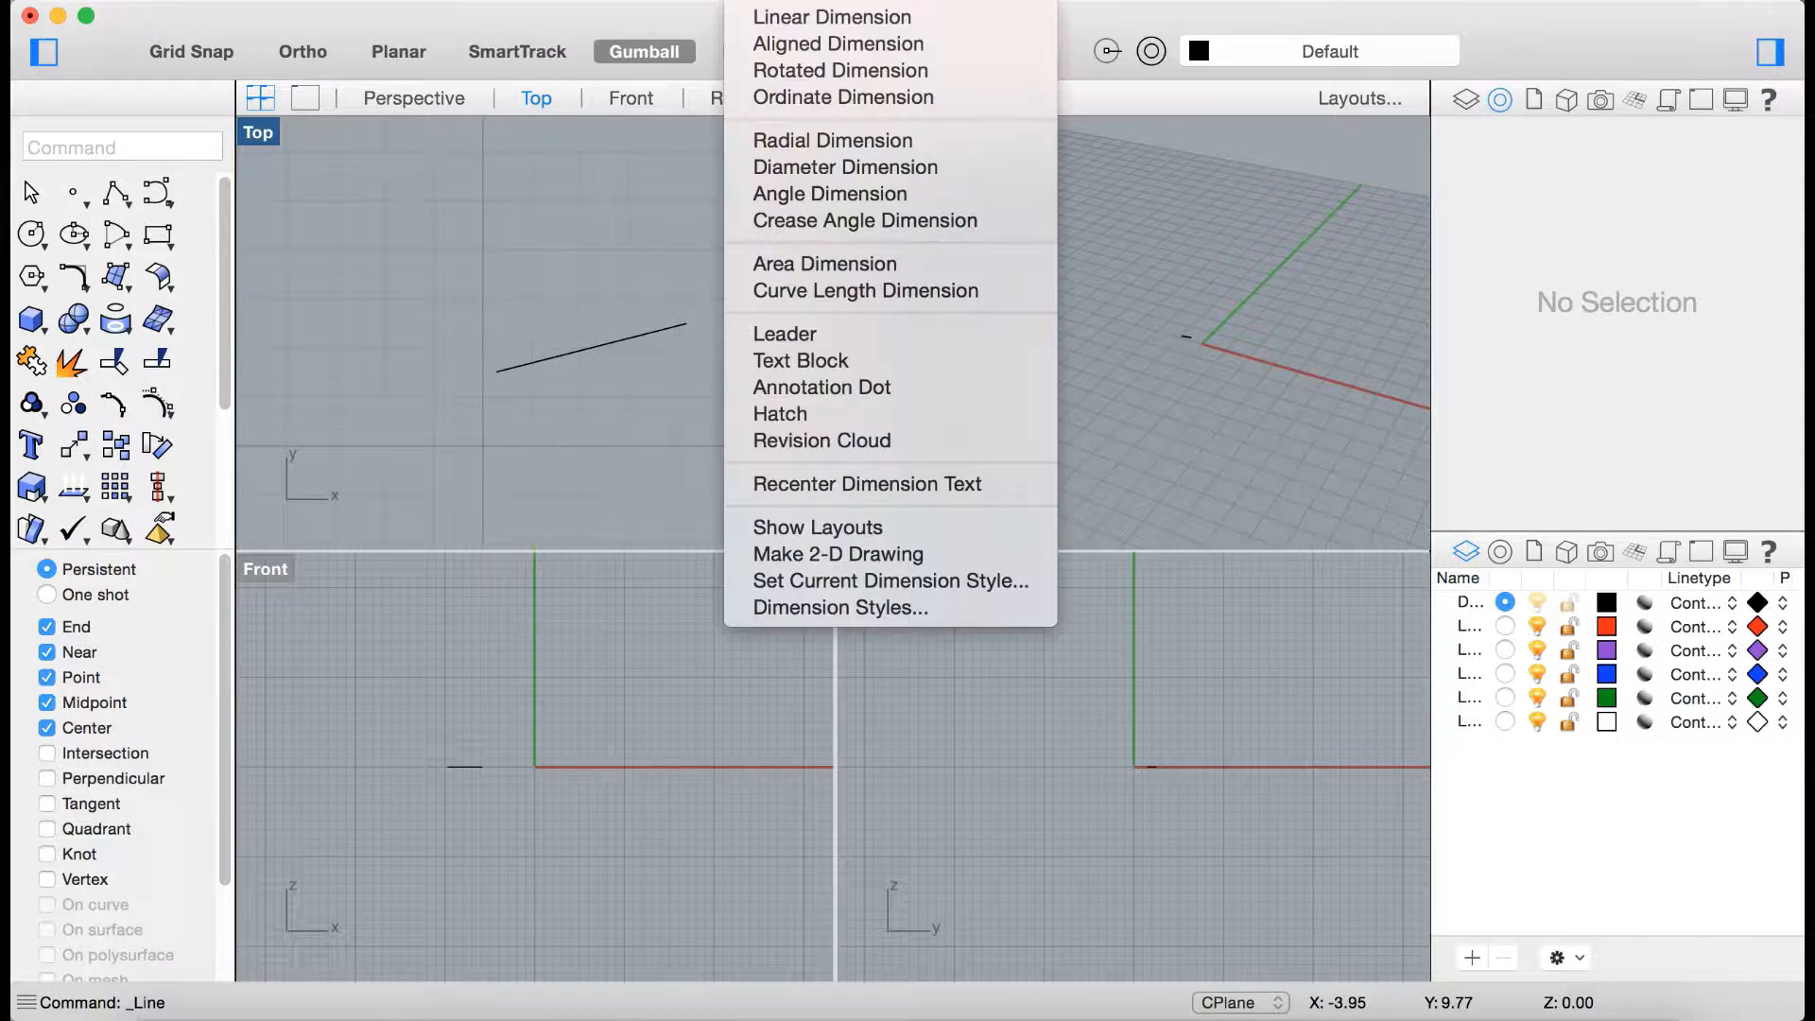
{"action": "left_click", "coordinate": [813, 44]}
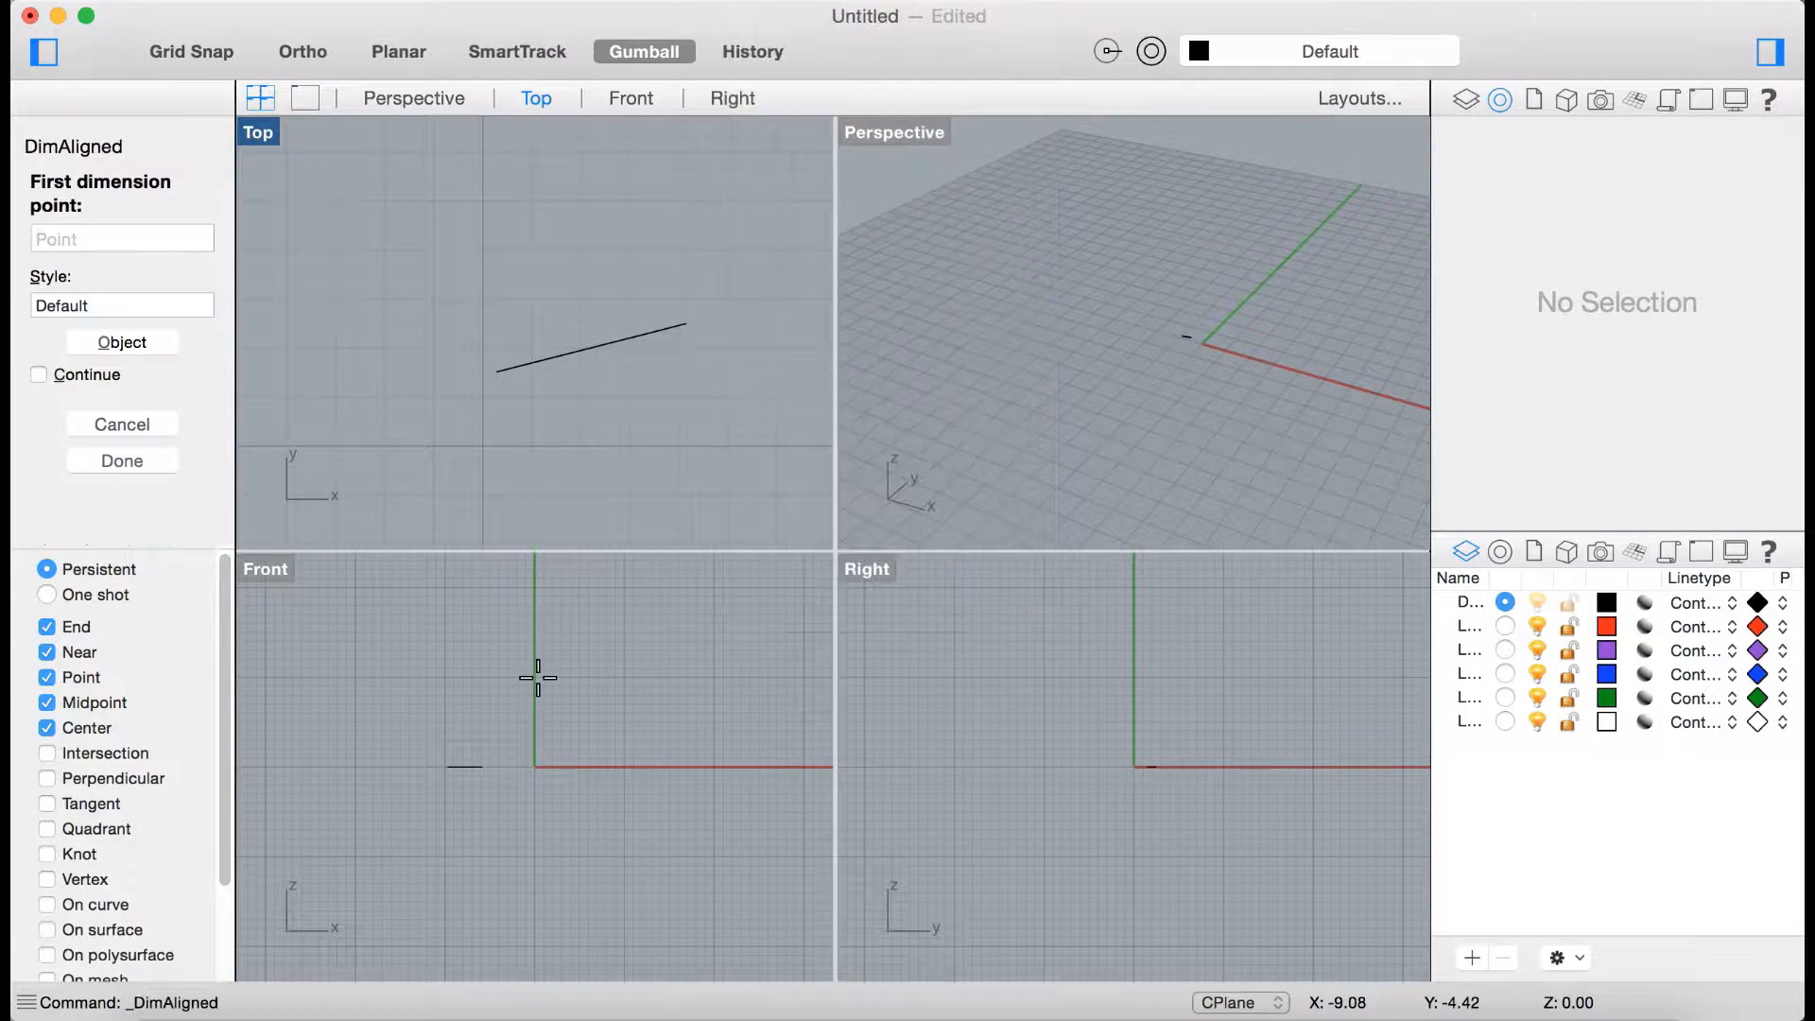
{"action": "left_click", "coordinate": [496, 371]}
{"action": "left_click", "coordinate": [688, 326]}
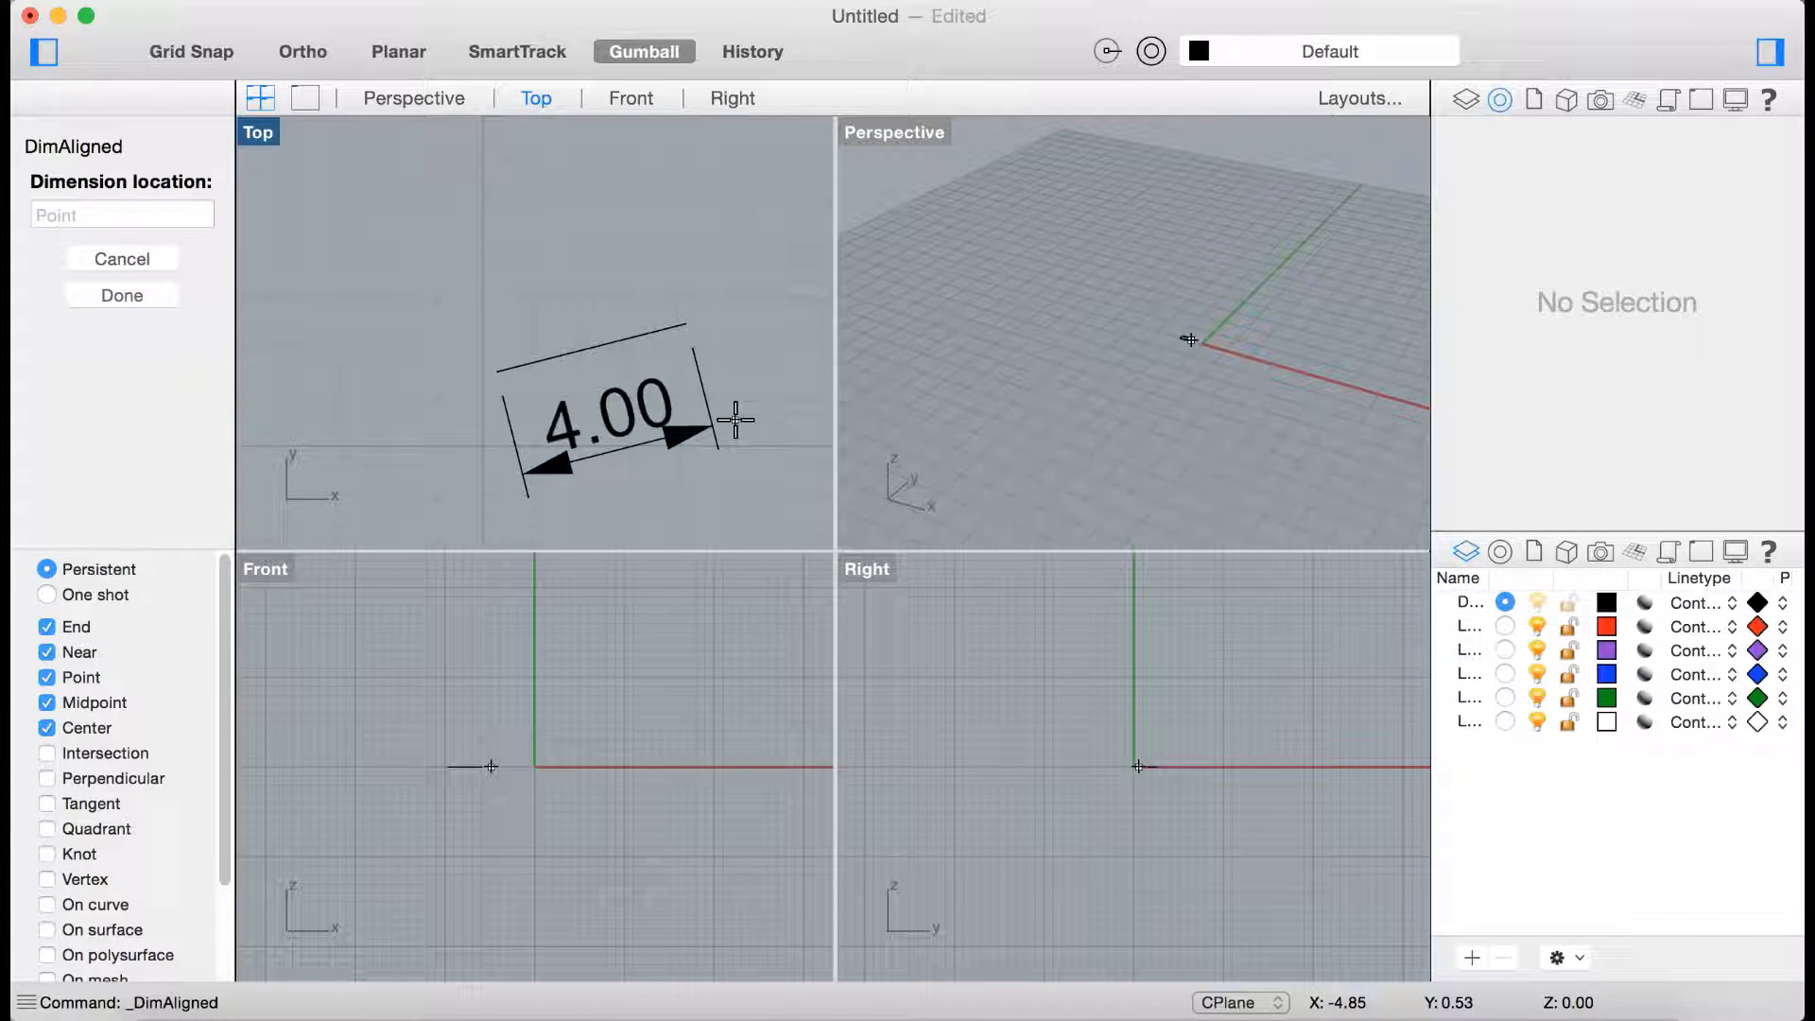
{"action": "key", "text": "Escape"}
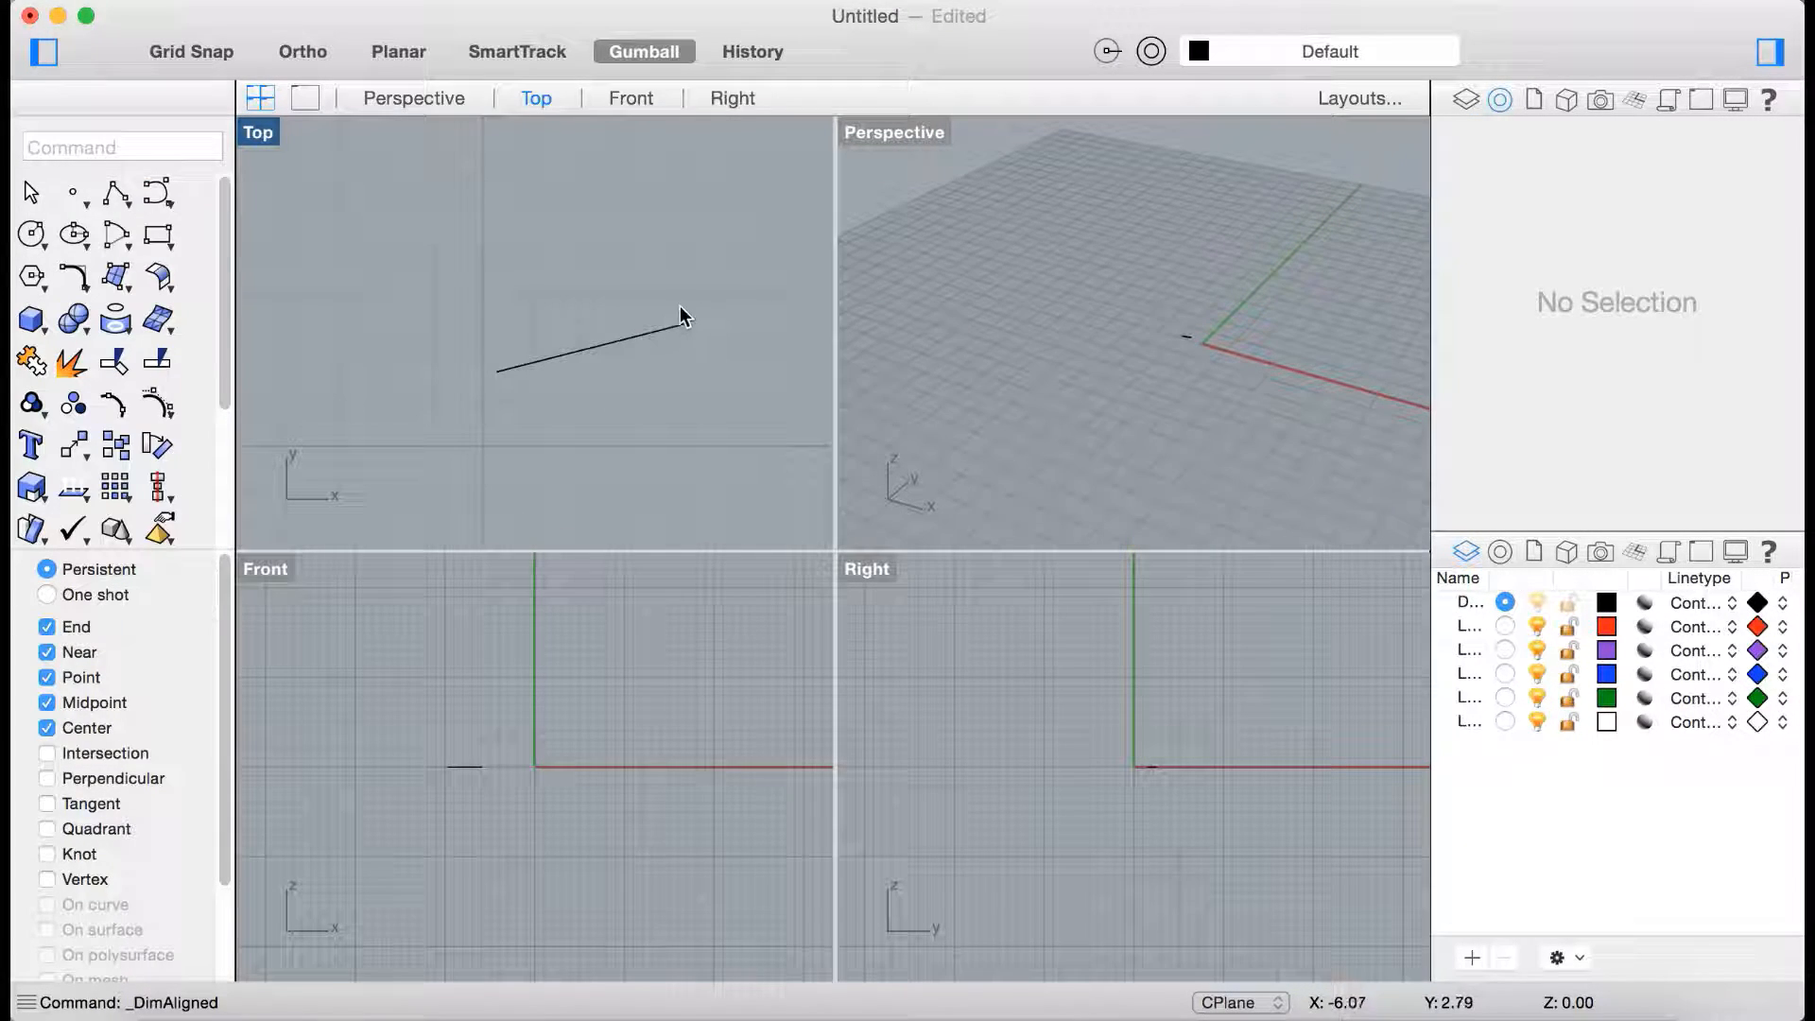
Select the Both Sides line with a crossing window in the Top view and delete it.
{"action": "left_click_drag", "start_coordinate": [616, 408], "coordinate": [543, 461]}
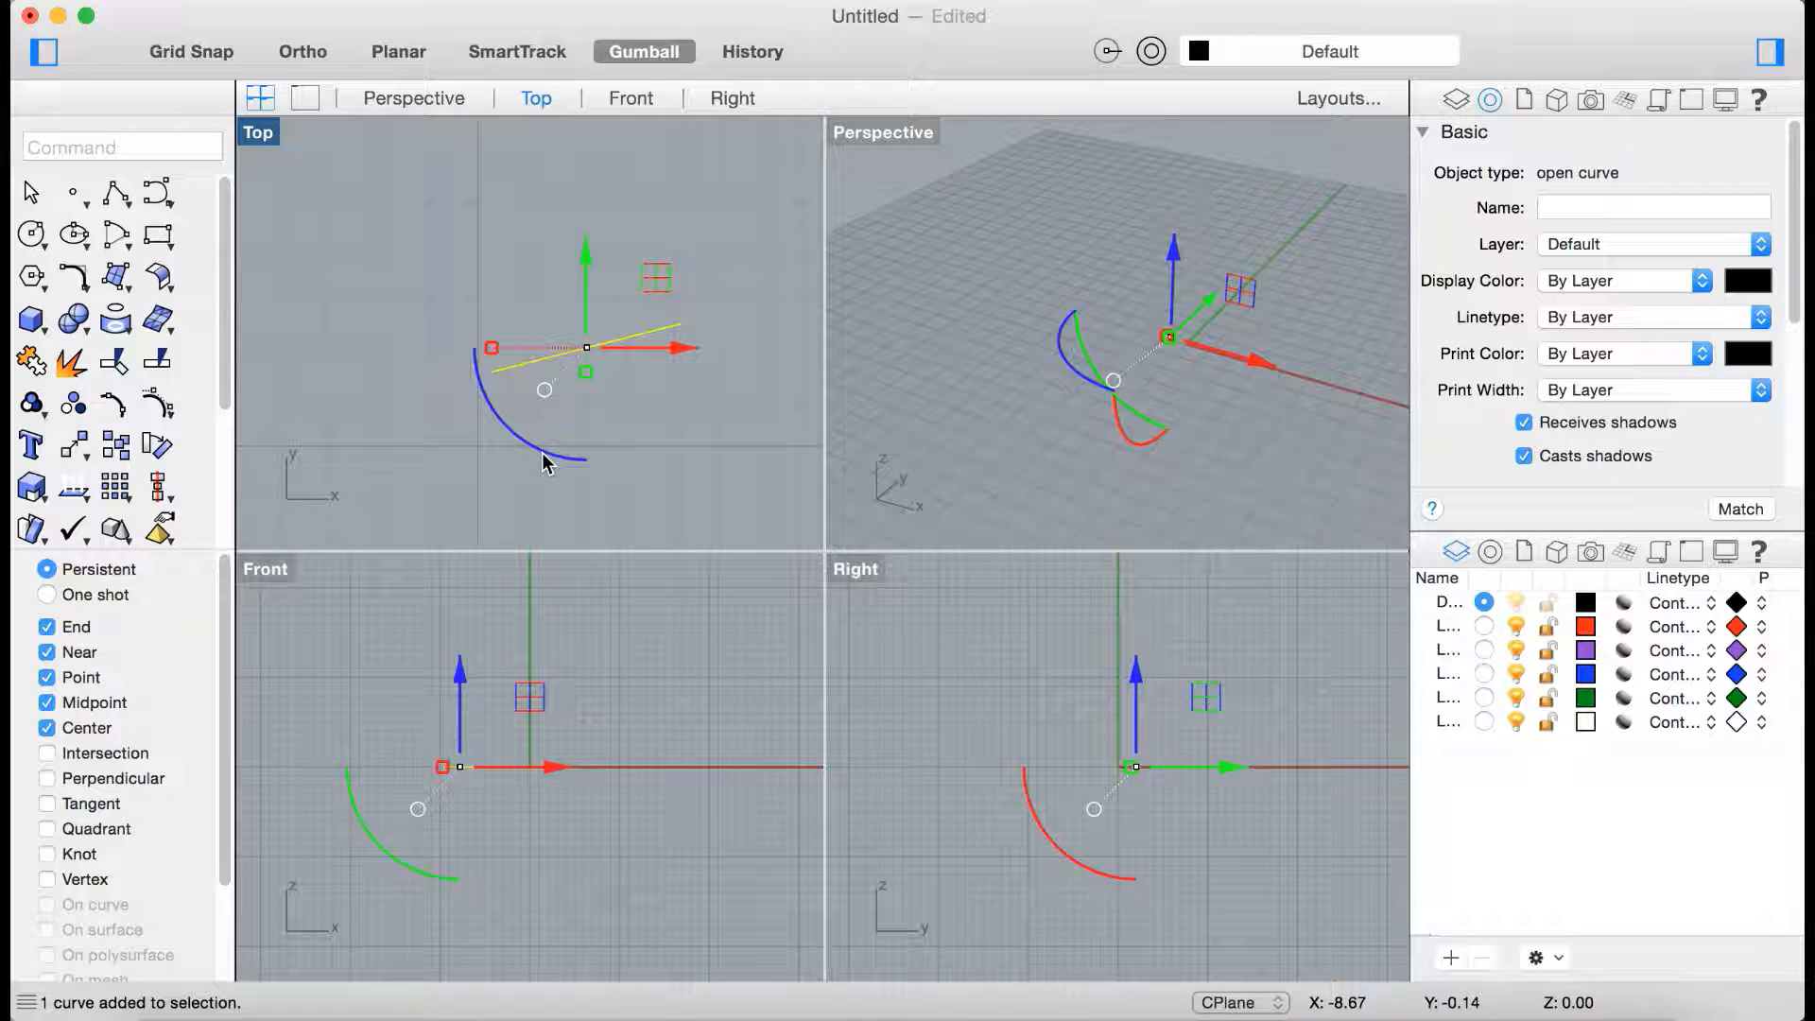
{"action": "key", "text": "Delete"}
Draw a single long, slightly rising line left of the origin in the Top view by picking its start and end points.
{"action": "left_click", "coordinate": [116, 193]}
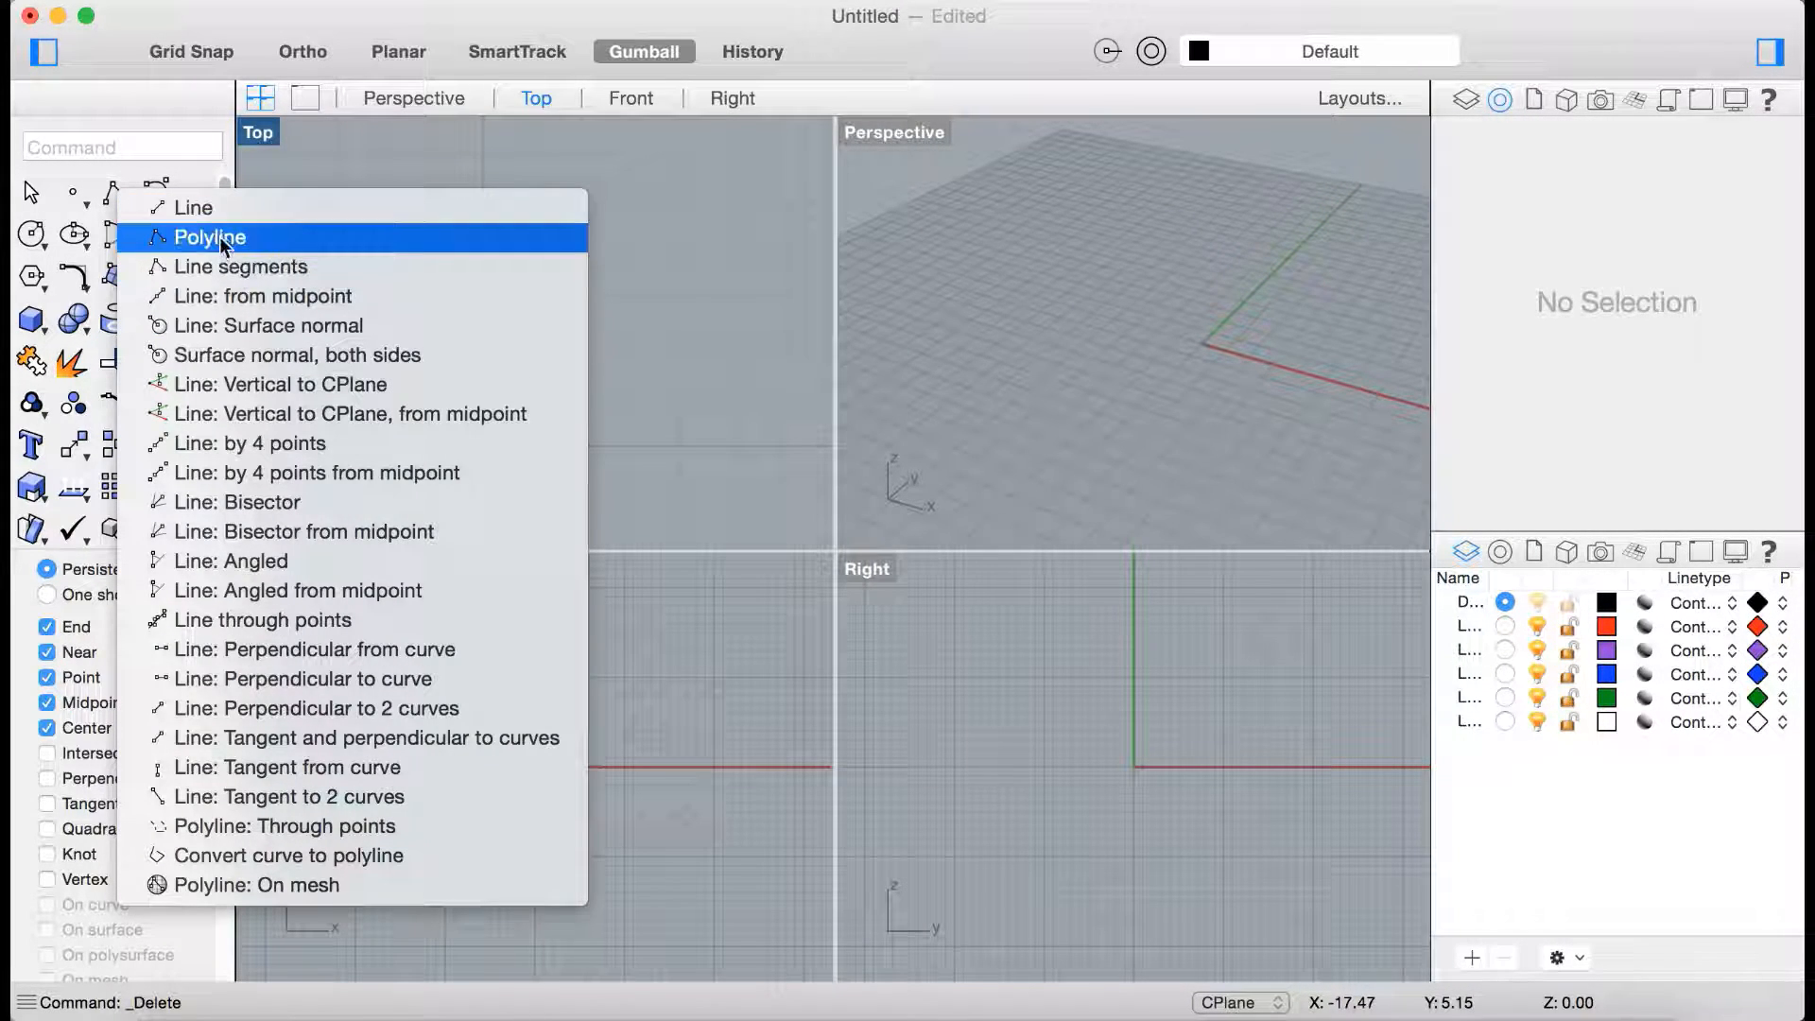
{"action": "left_click", "coordinate": [215, 206]}
{"action": "scroll", "coordinate": [135, 437], "scroll_direction": "down", "scroll_amount": 3}
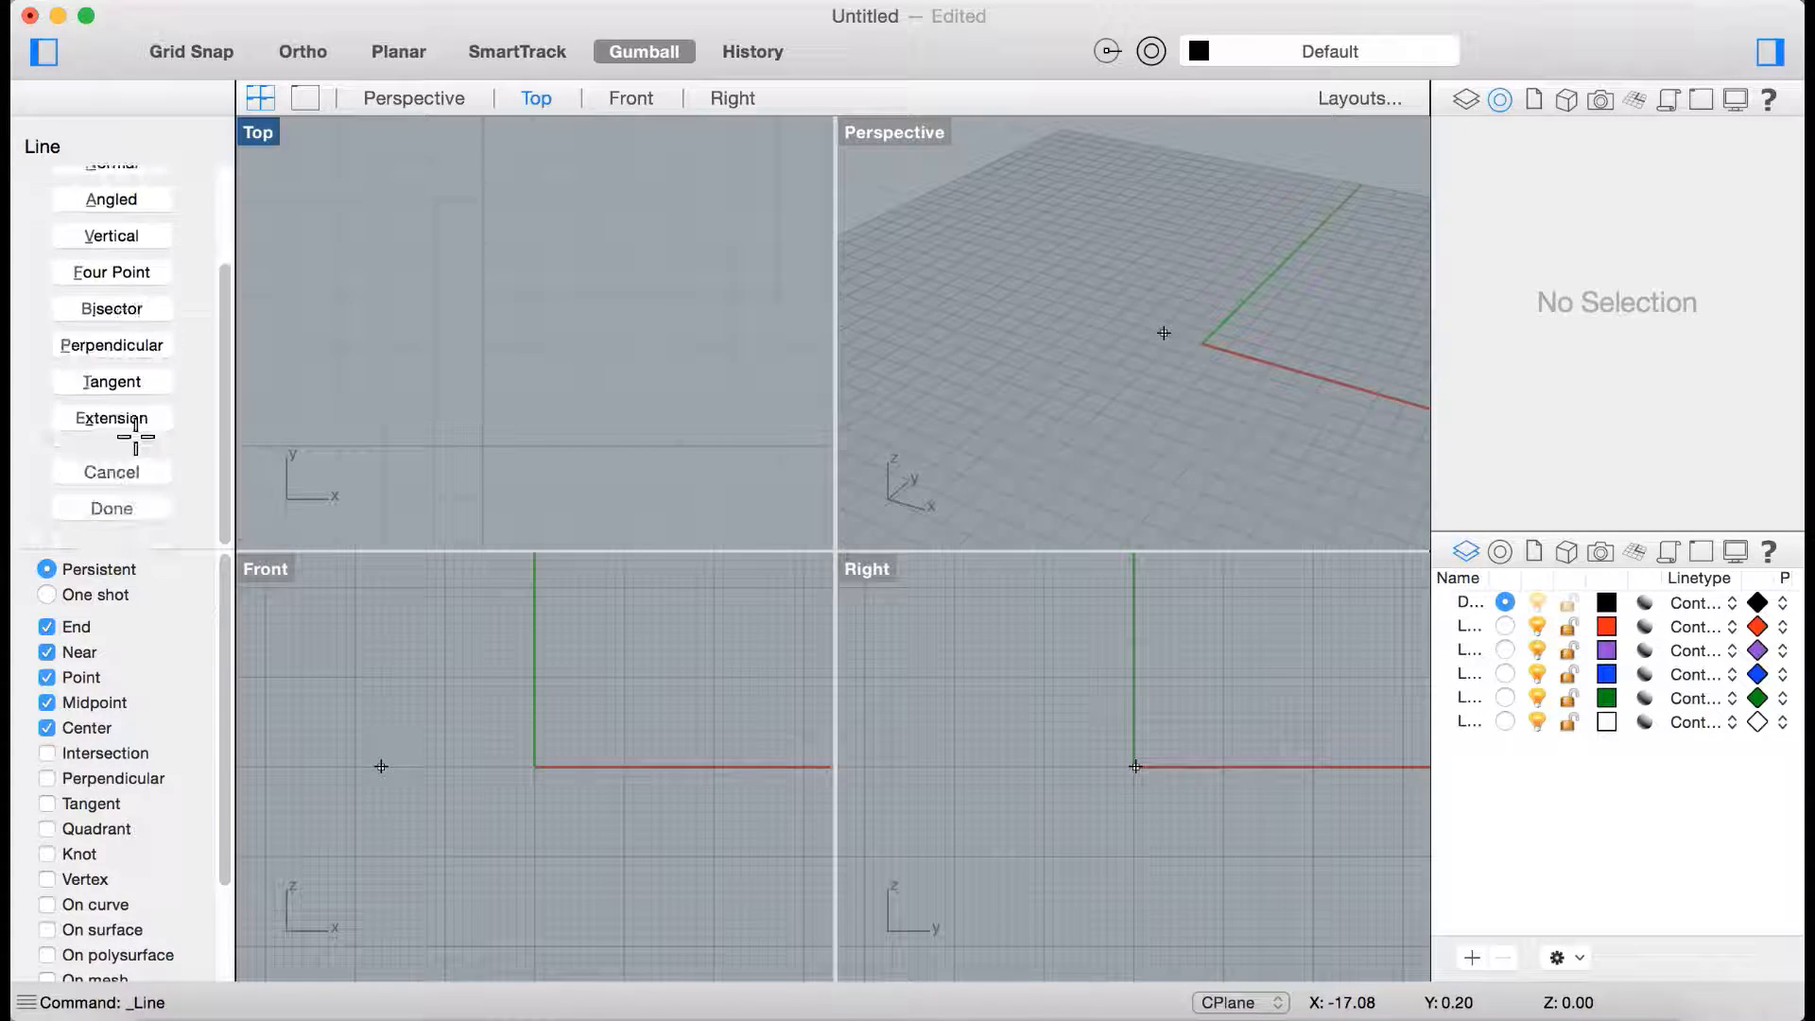
{"action": "scroll", "coordinate": [109, 417], "scroll_direction": "up", "scroll_amount": 3}
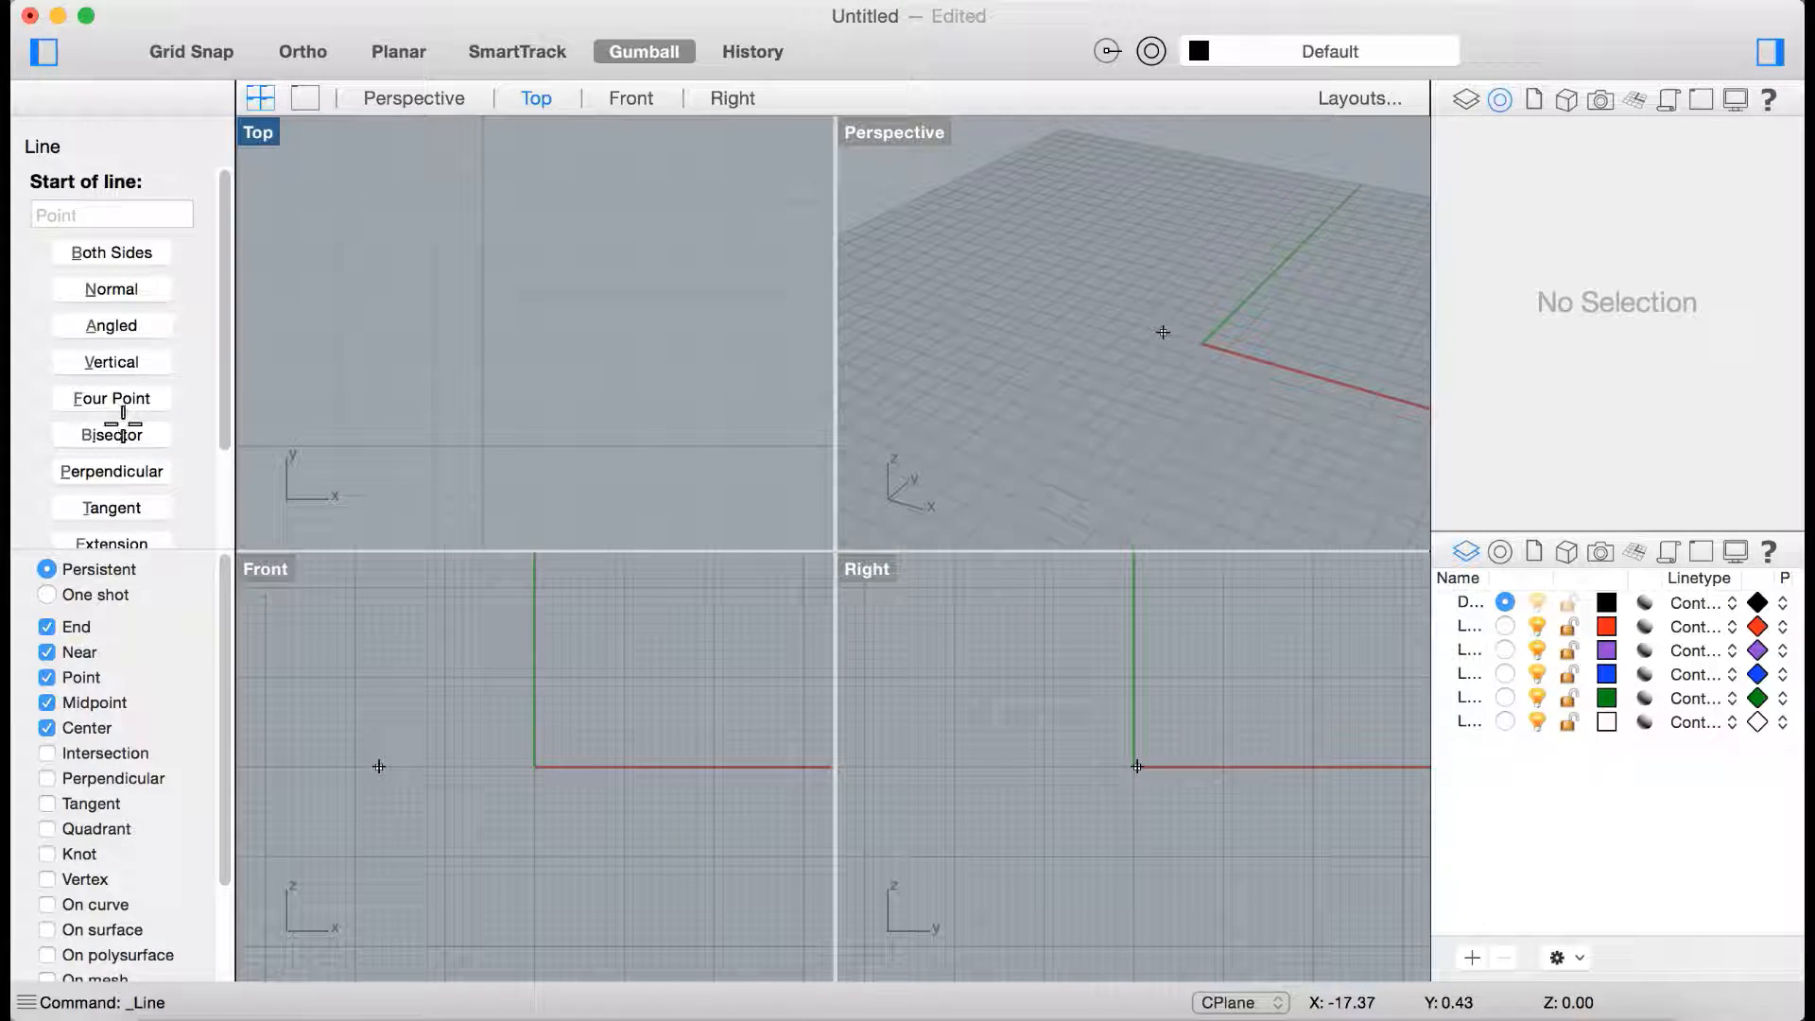
{"action": "left_click", "coordinate": [407, 389]}
{"action": "left_click", "coordinate": [723, 352]}
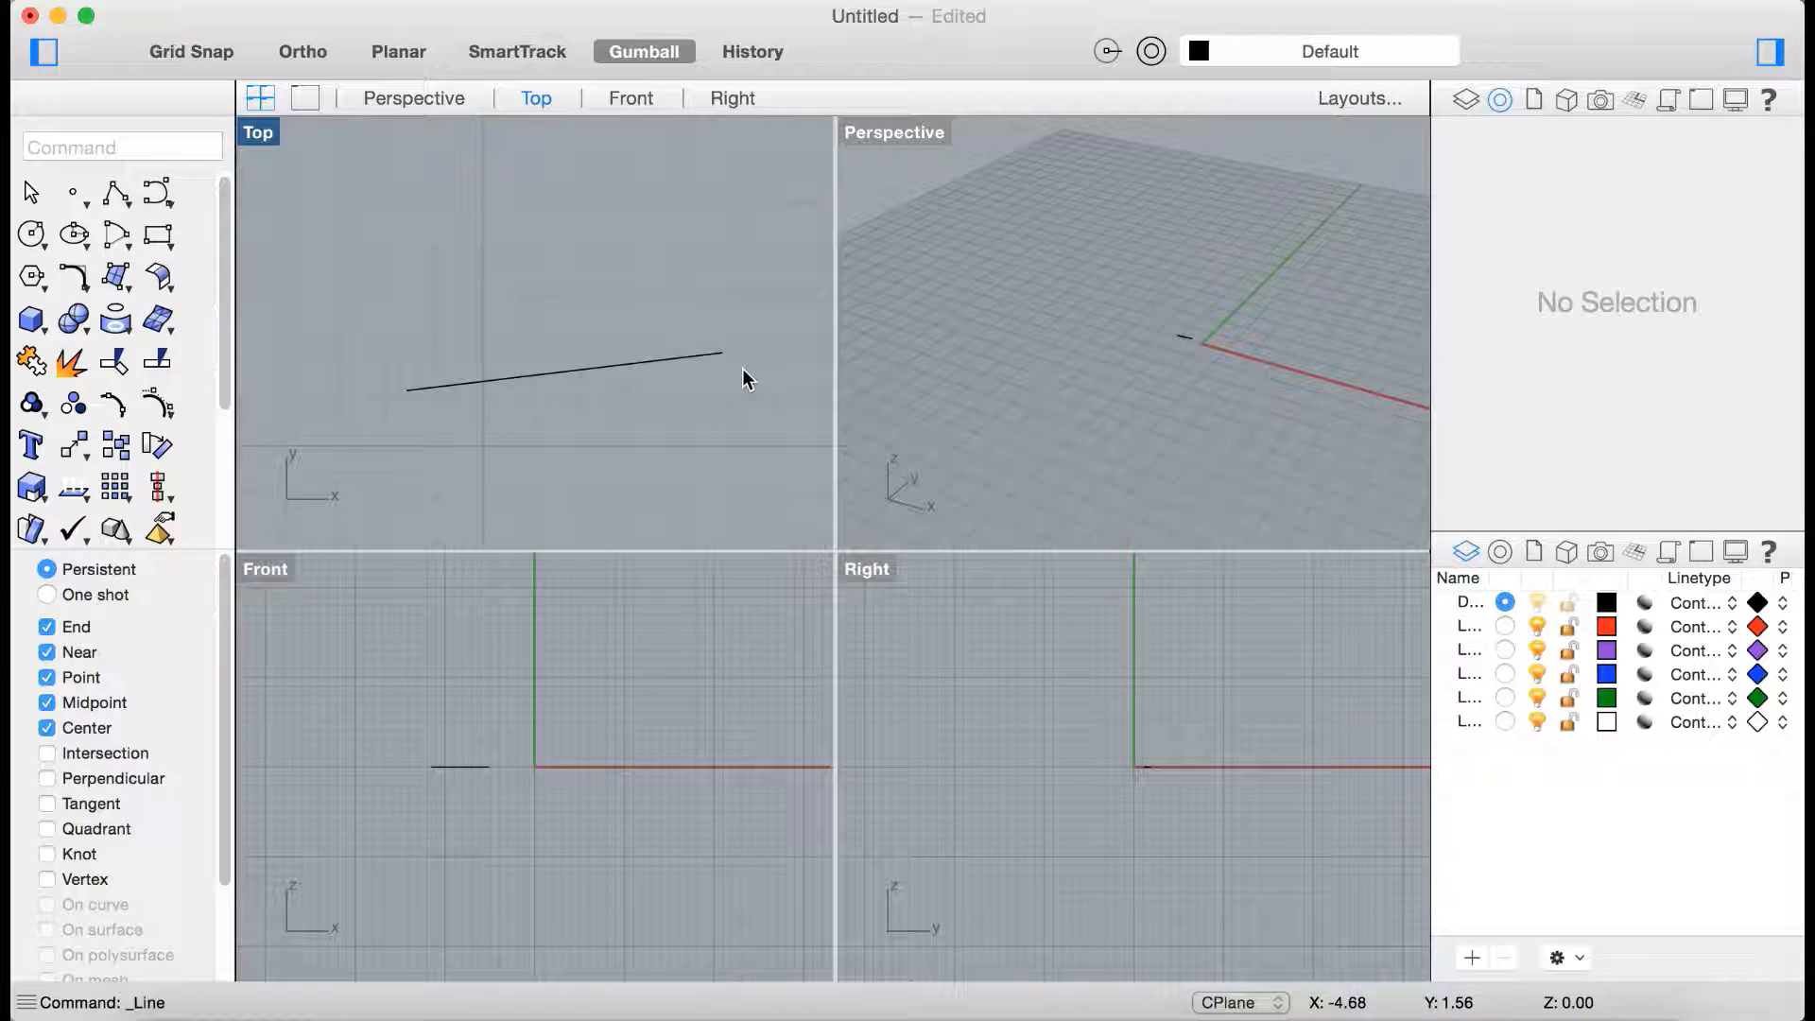
Start a line with the Perpendicular option, turn on the Midpoint snap and pick the midpoint of the long line.
{"action": "left_click", "coordinate": [125, 200]}
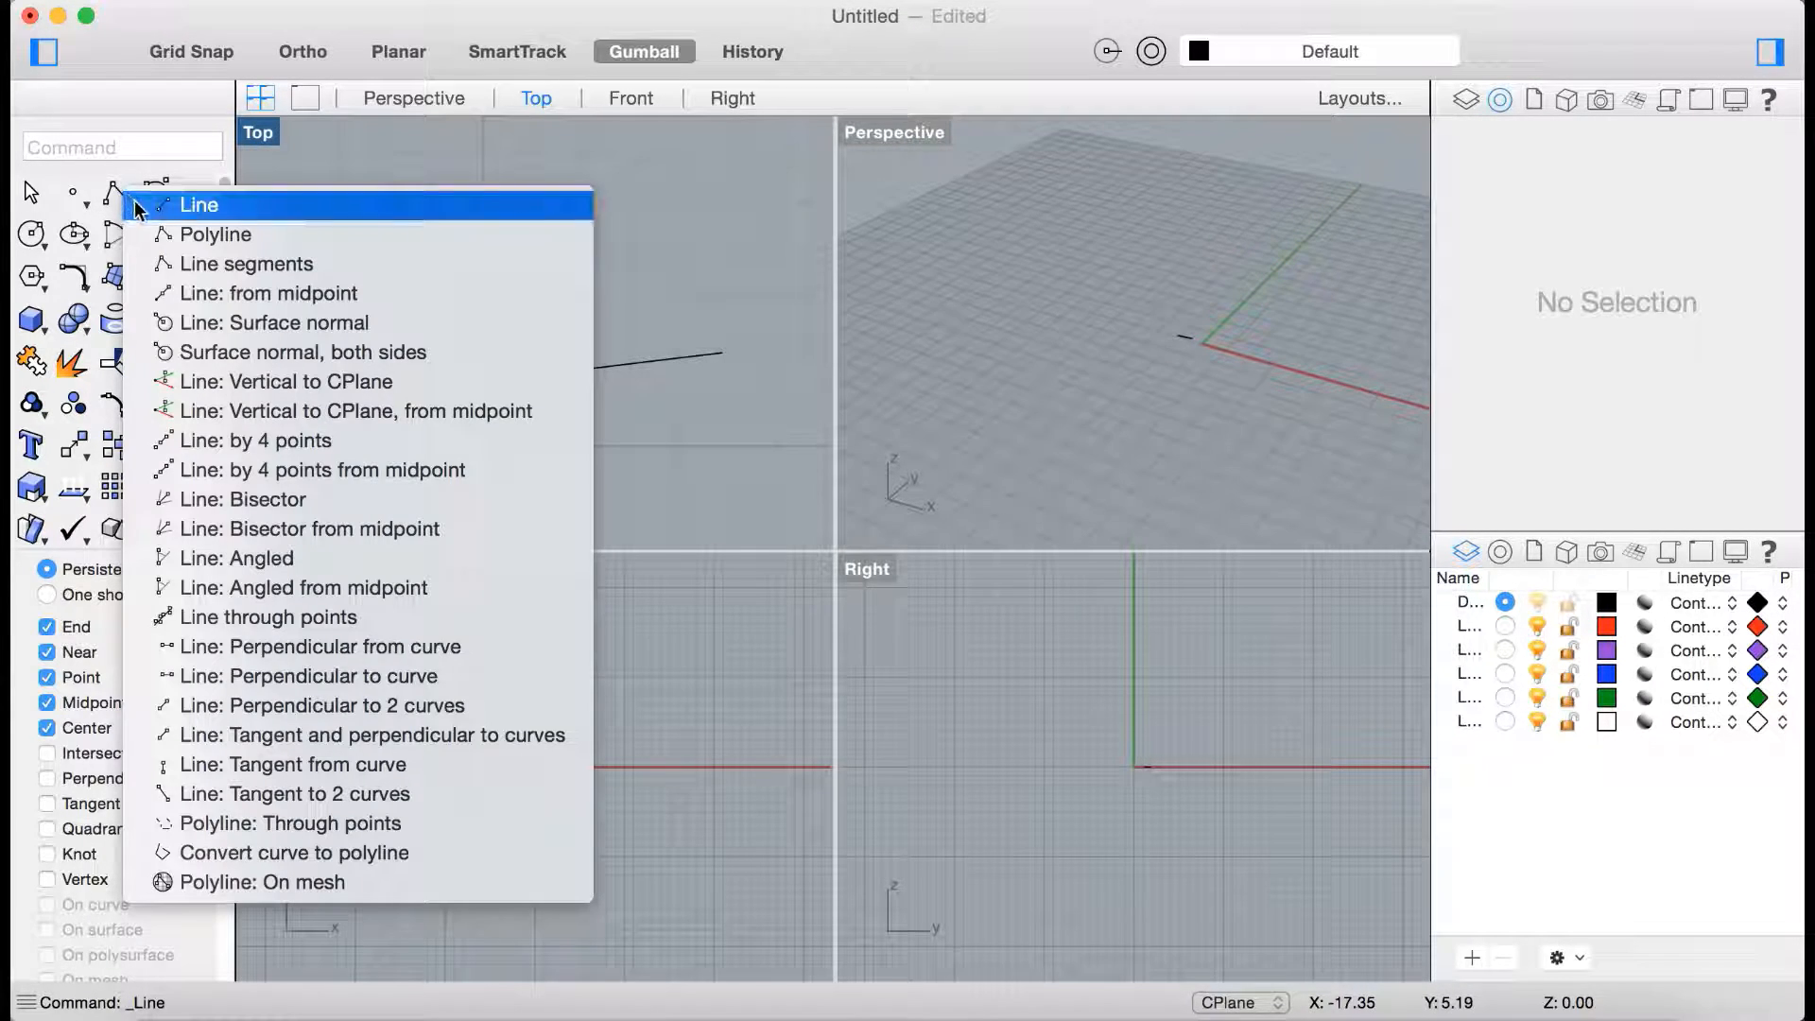
{"action": "left_click", "coordinate": [259, 214]}
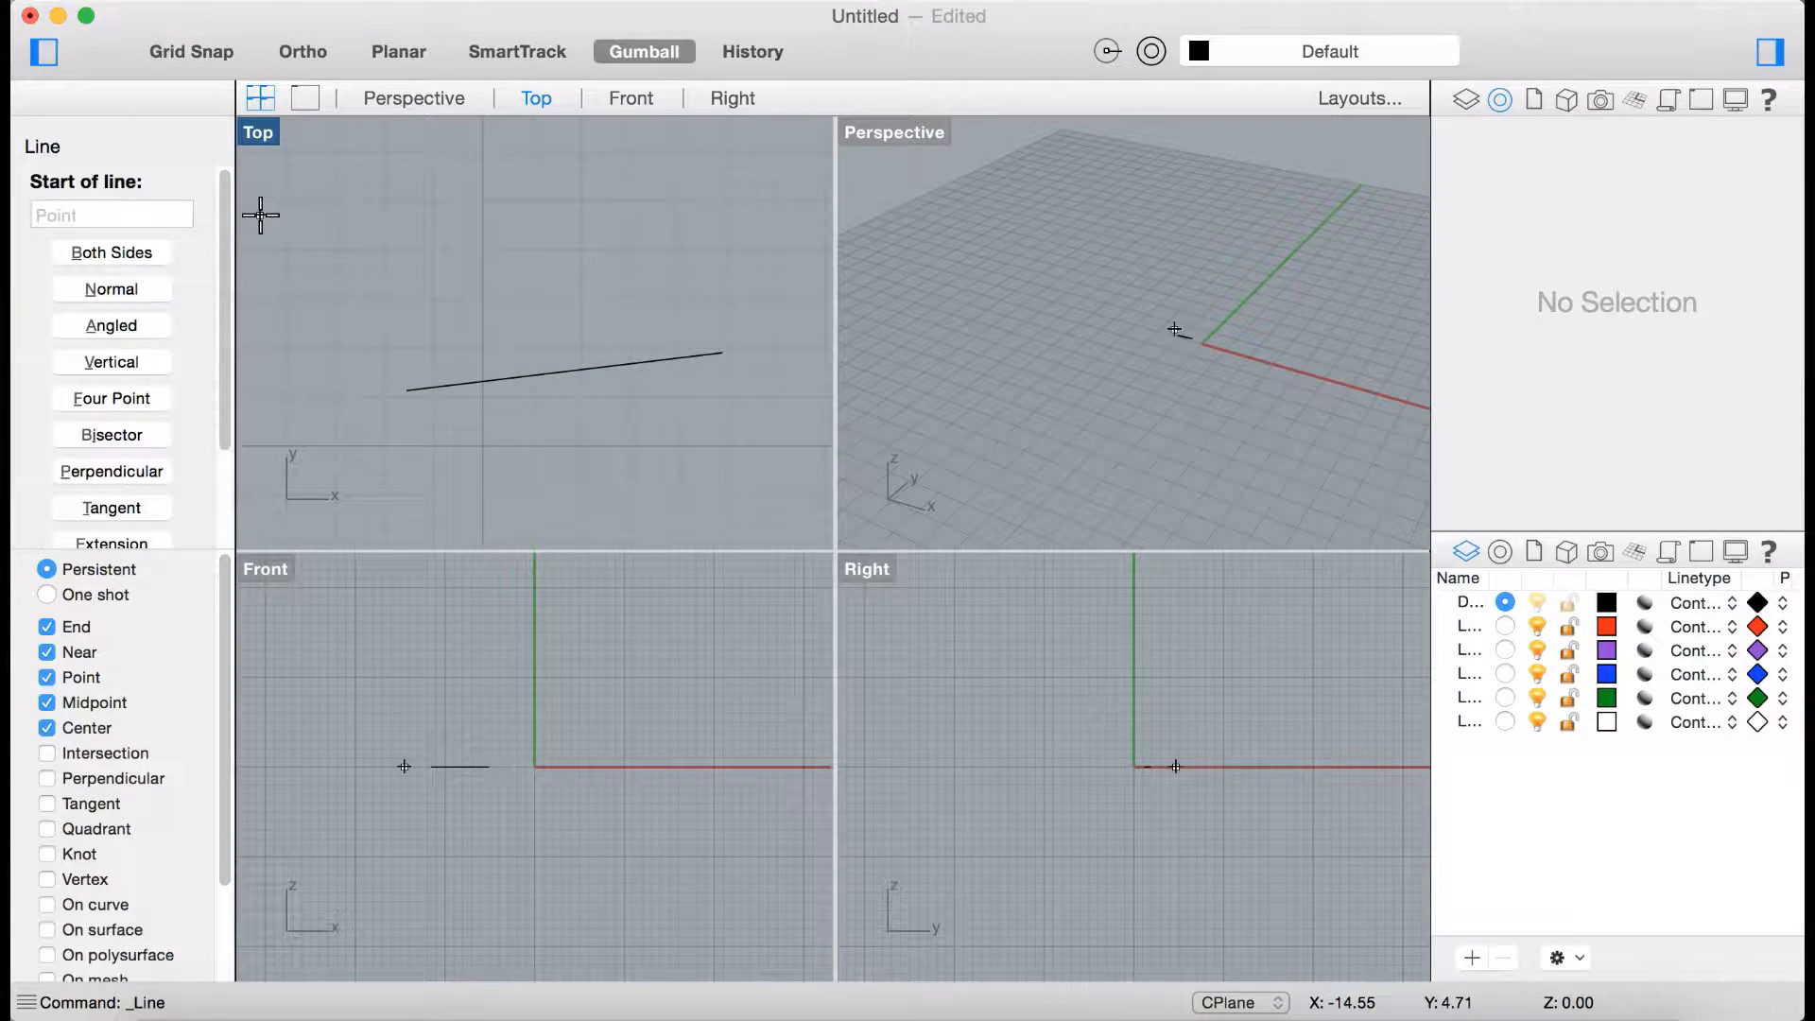
{"action": "scroll", "coordinate": [109, 350], "scroll_direction": "down", "scroll_amount": 3}
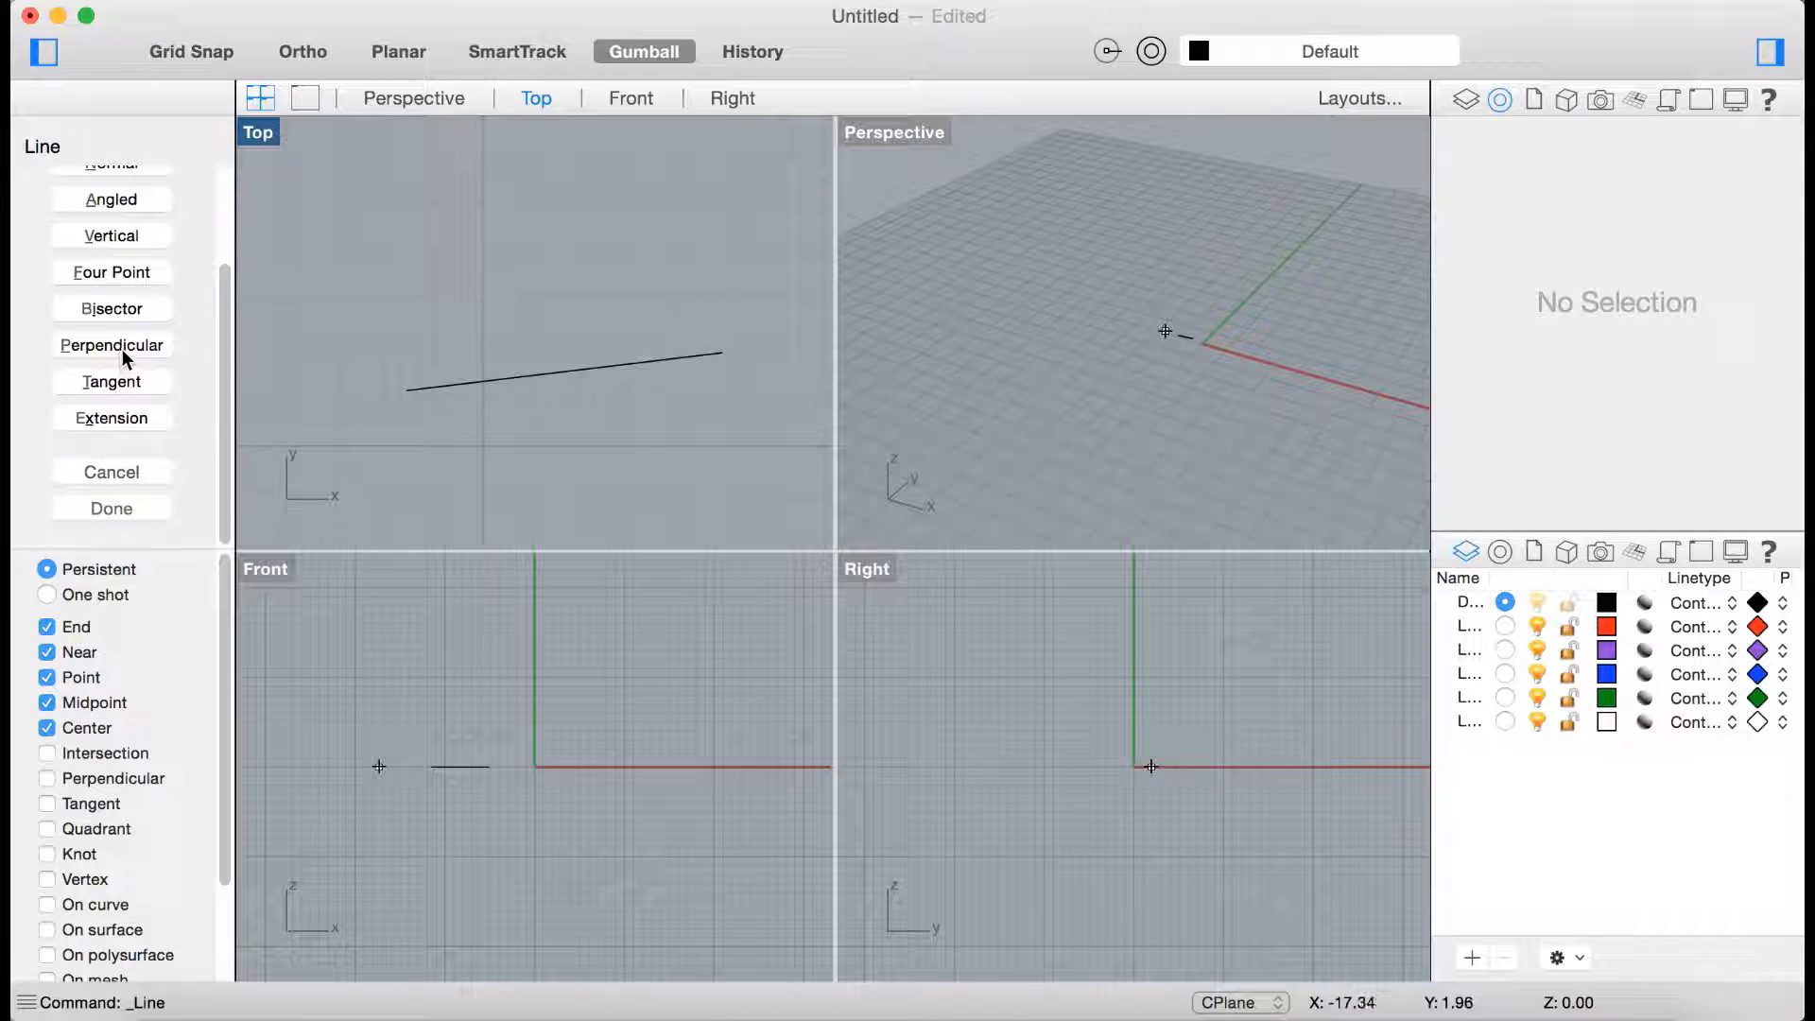
{"action": "left_click", "coordinate": [123, 347]}
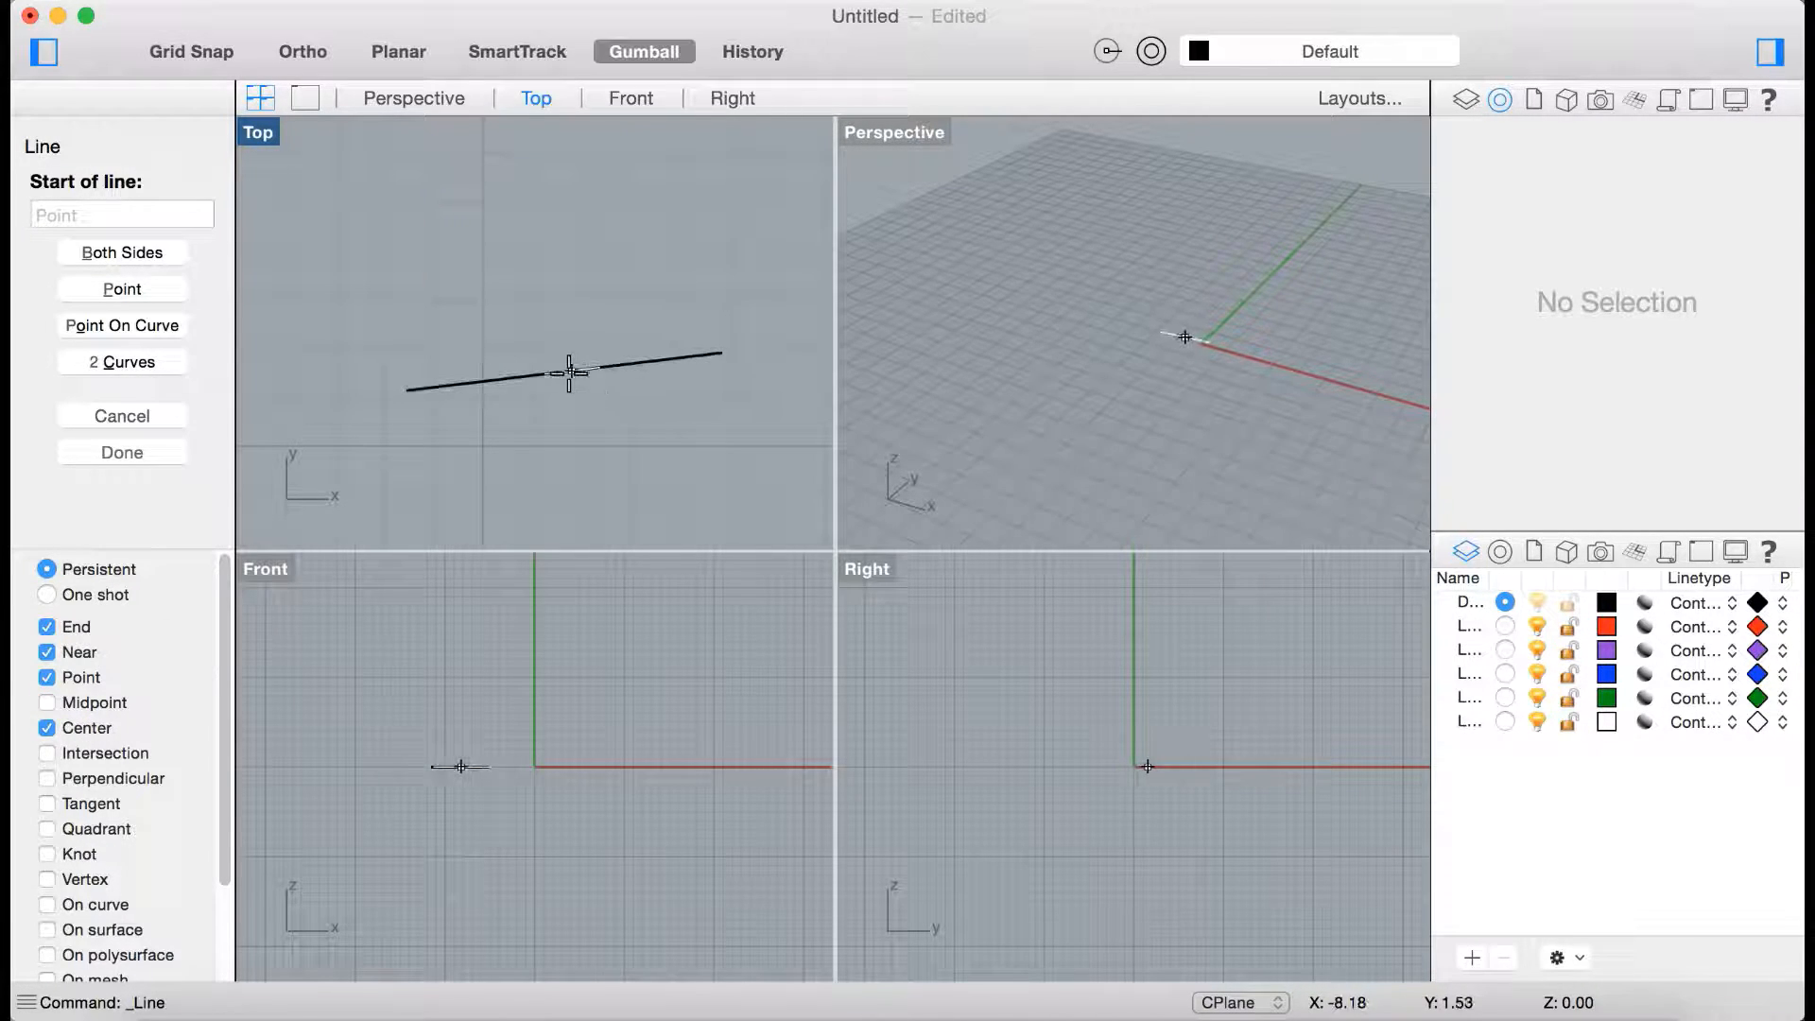
{"action": "left_click", "coordinate": [50, 702]}
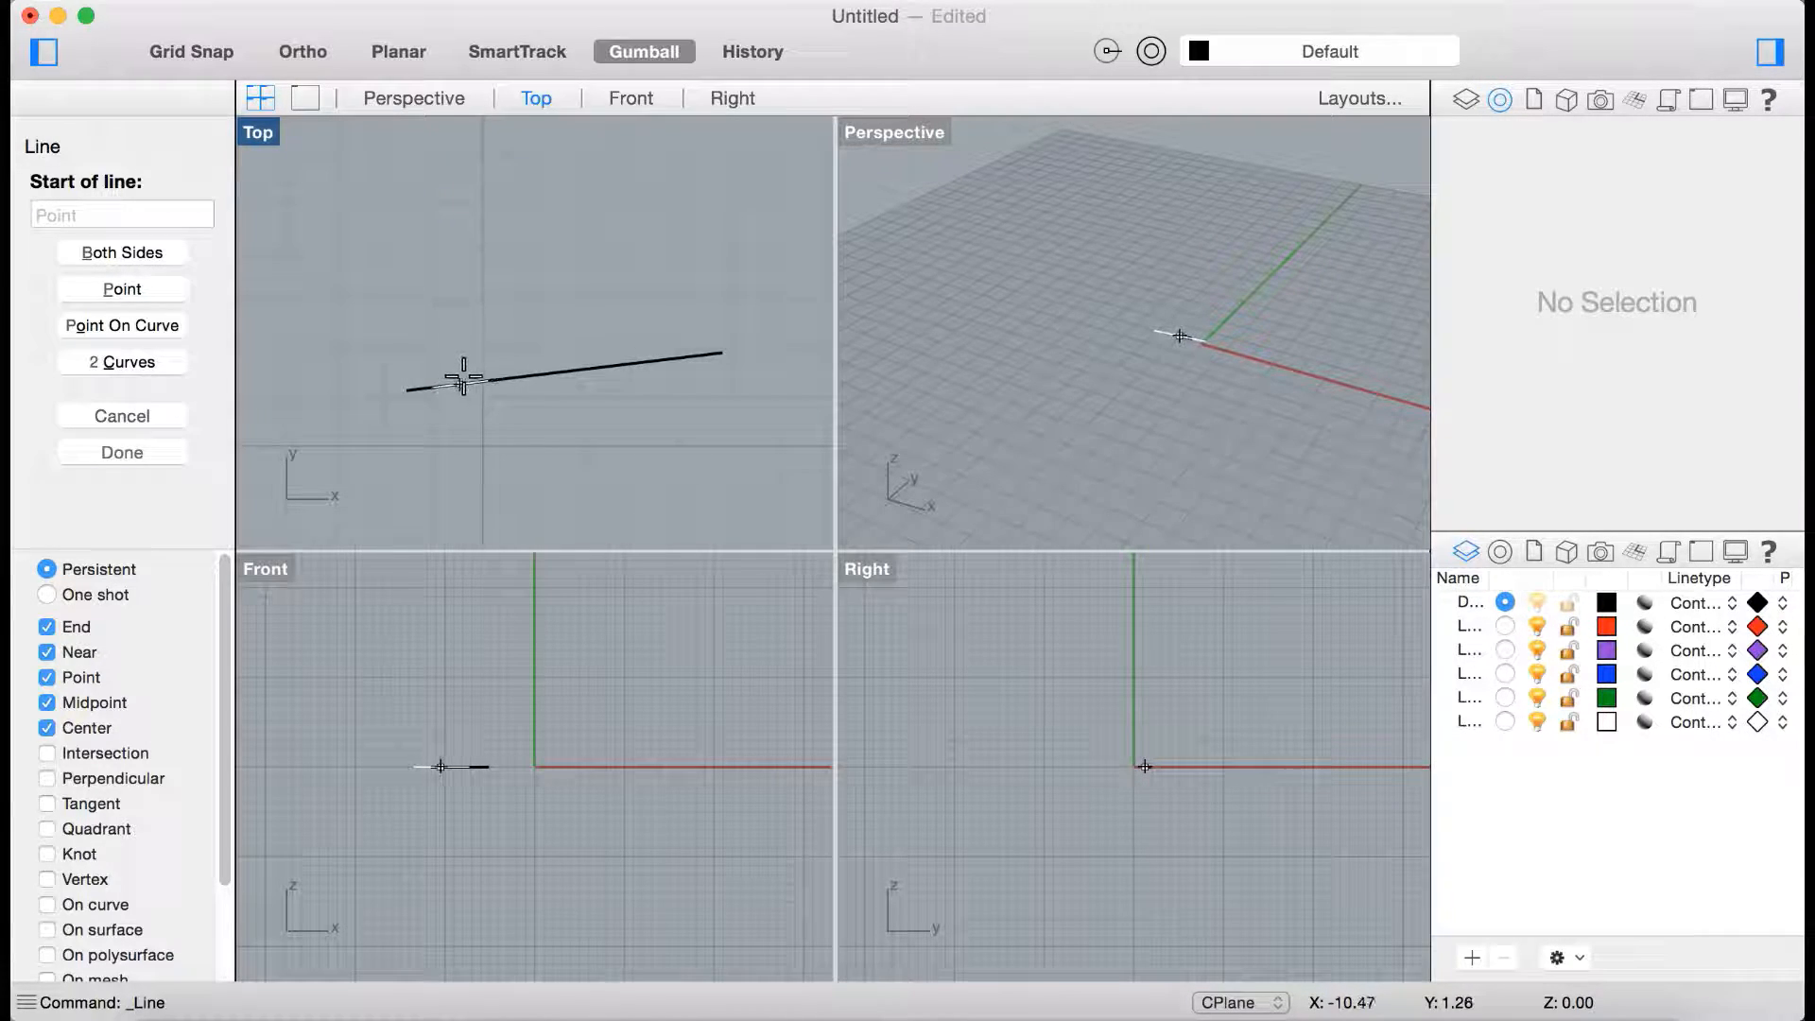
{"action": "left_click", "coordinate": [565, 371]}
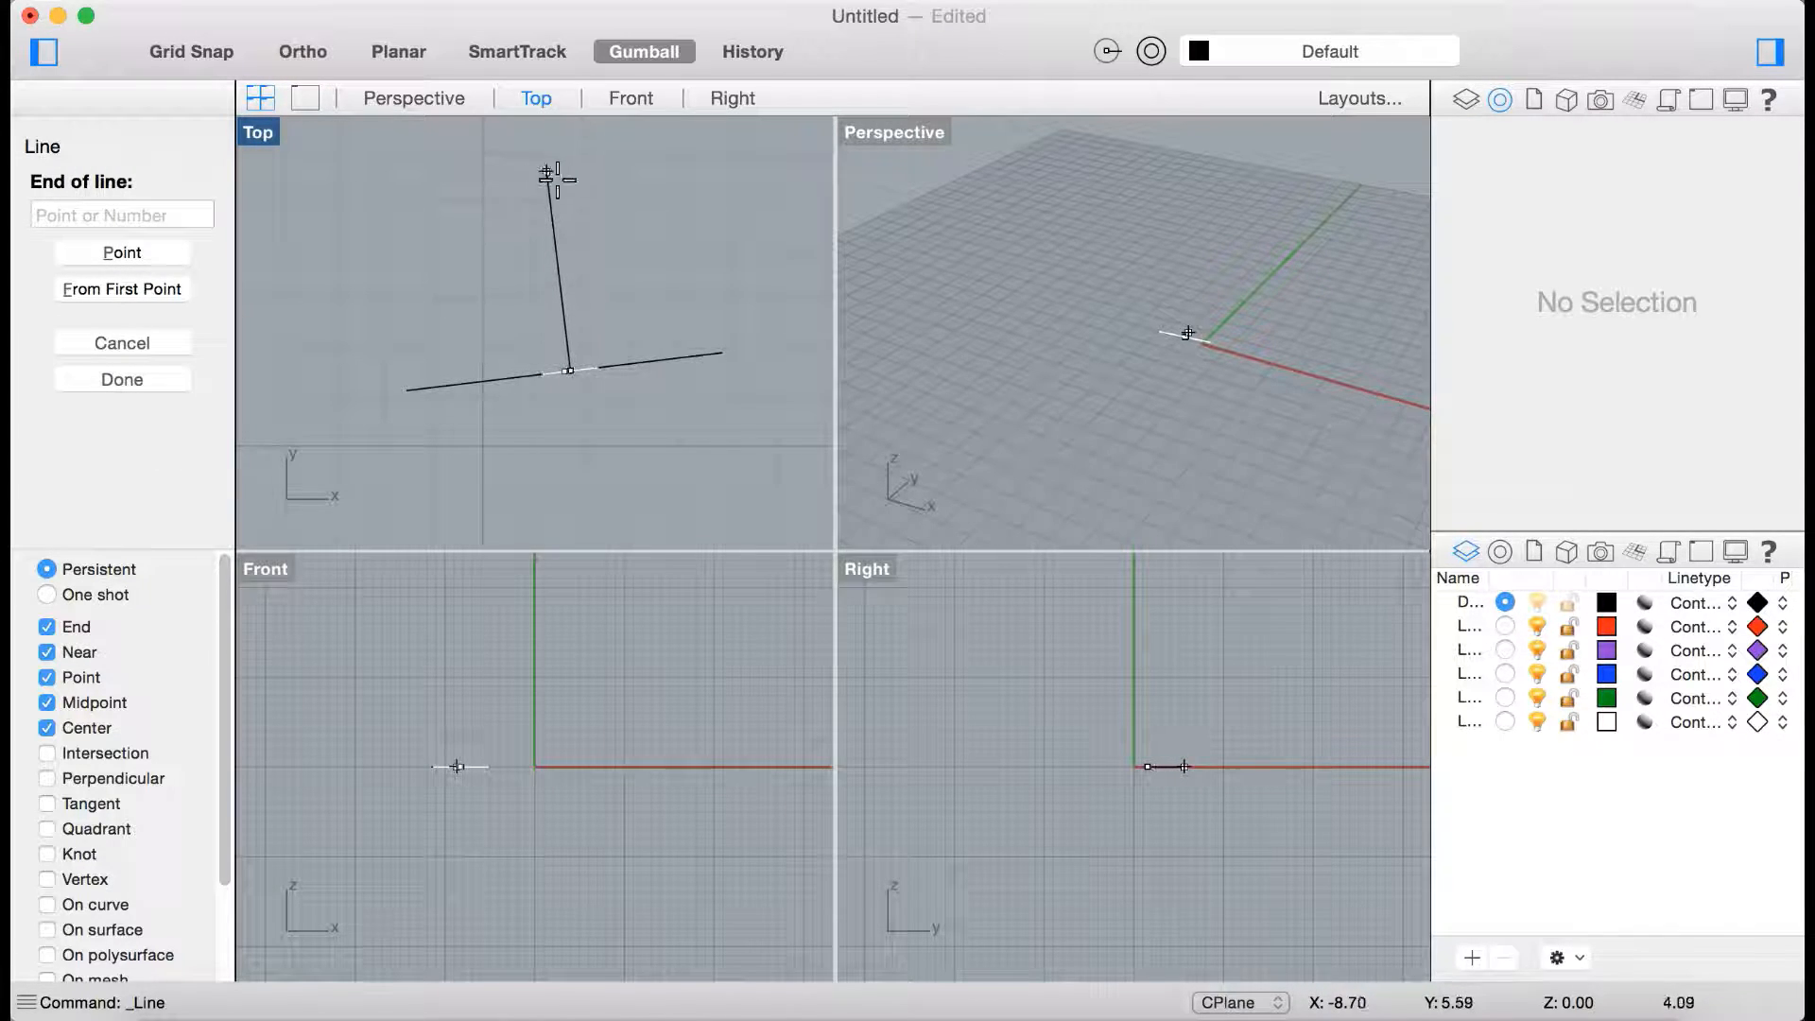
Set the perpendicular line's length to 6 and place it in the Perspective view, rising from the long line's left half.
{"action": "scroll", "coordinate": [1199, 332], "scroll_direction": "up", "scroll_amount": 5}
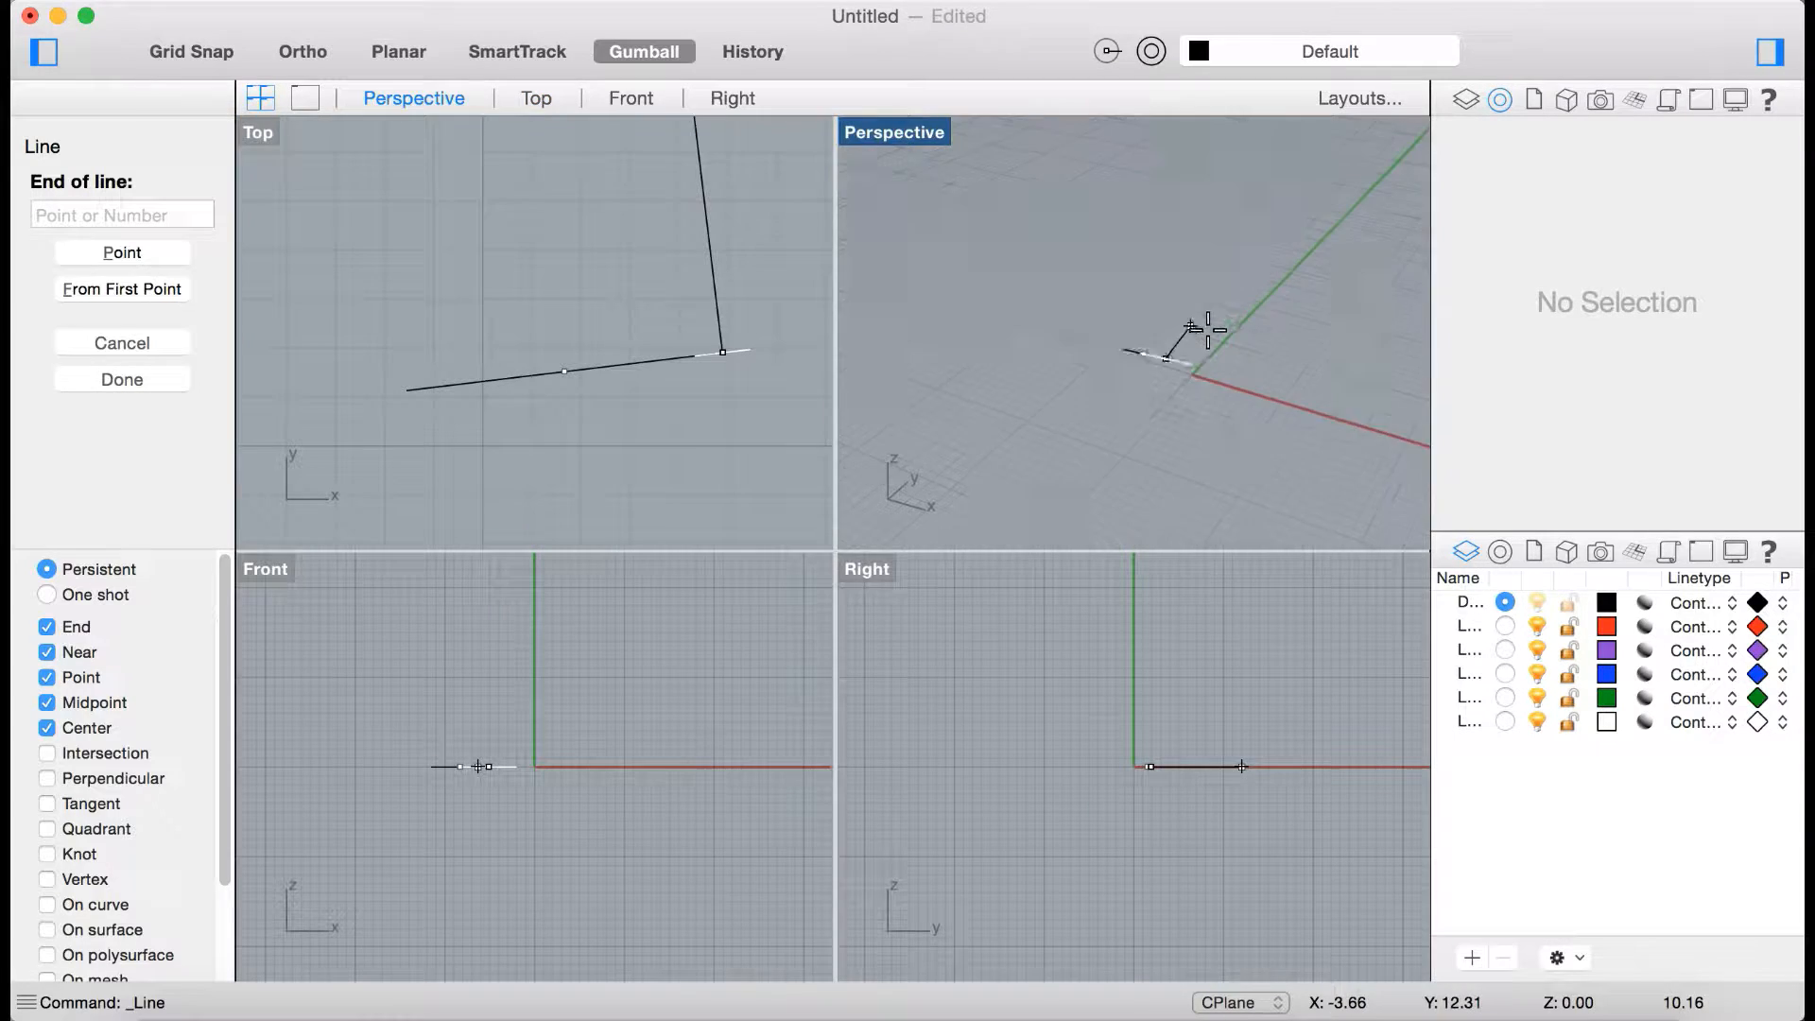
{"action": "scroll", "coordinate": [1059, 393], "scroll_direction": "up", "scroll_amount": 4}
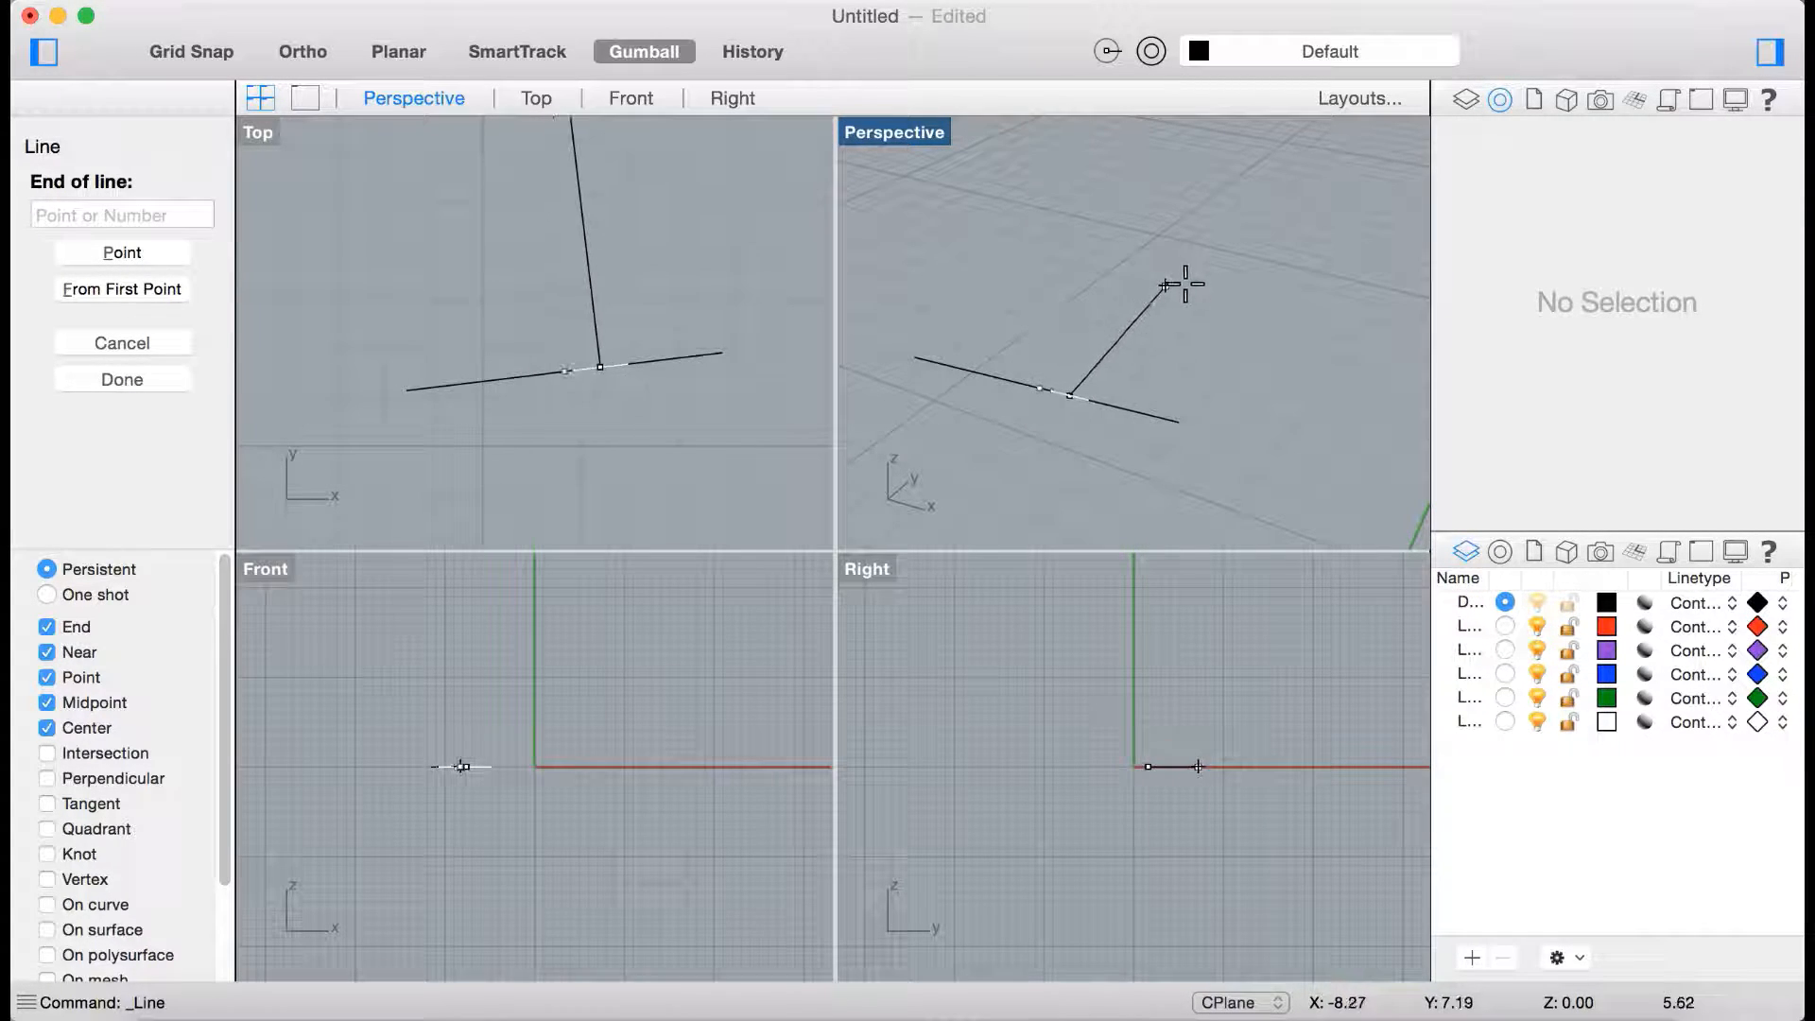
{"action": "type", "text": "3"}
{"action": "key", "text": "Return"}
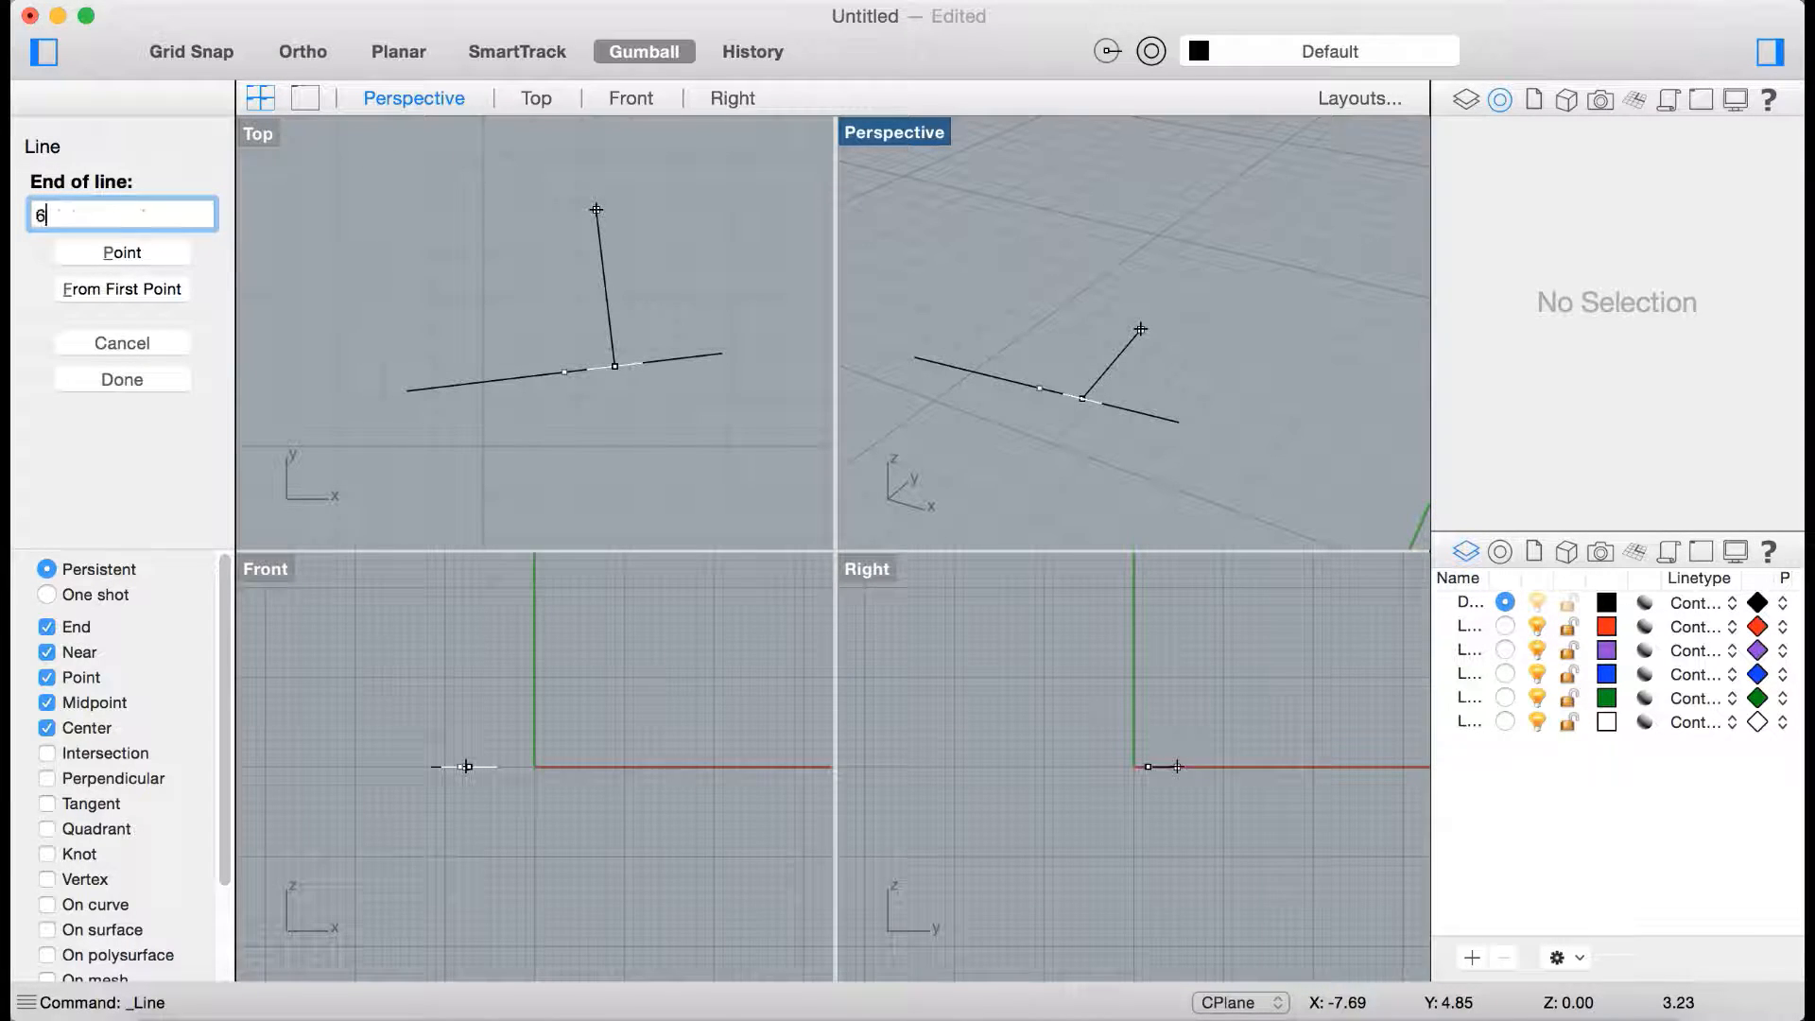
{"action": "type", "text": "6"}
{"action": "key", "text": "Return"}
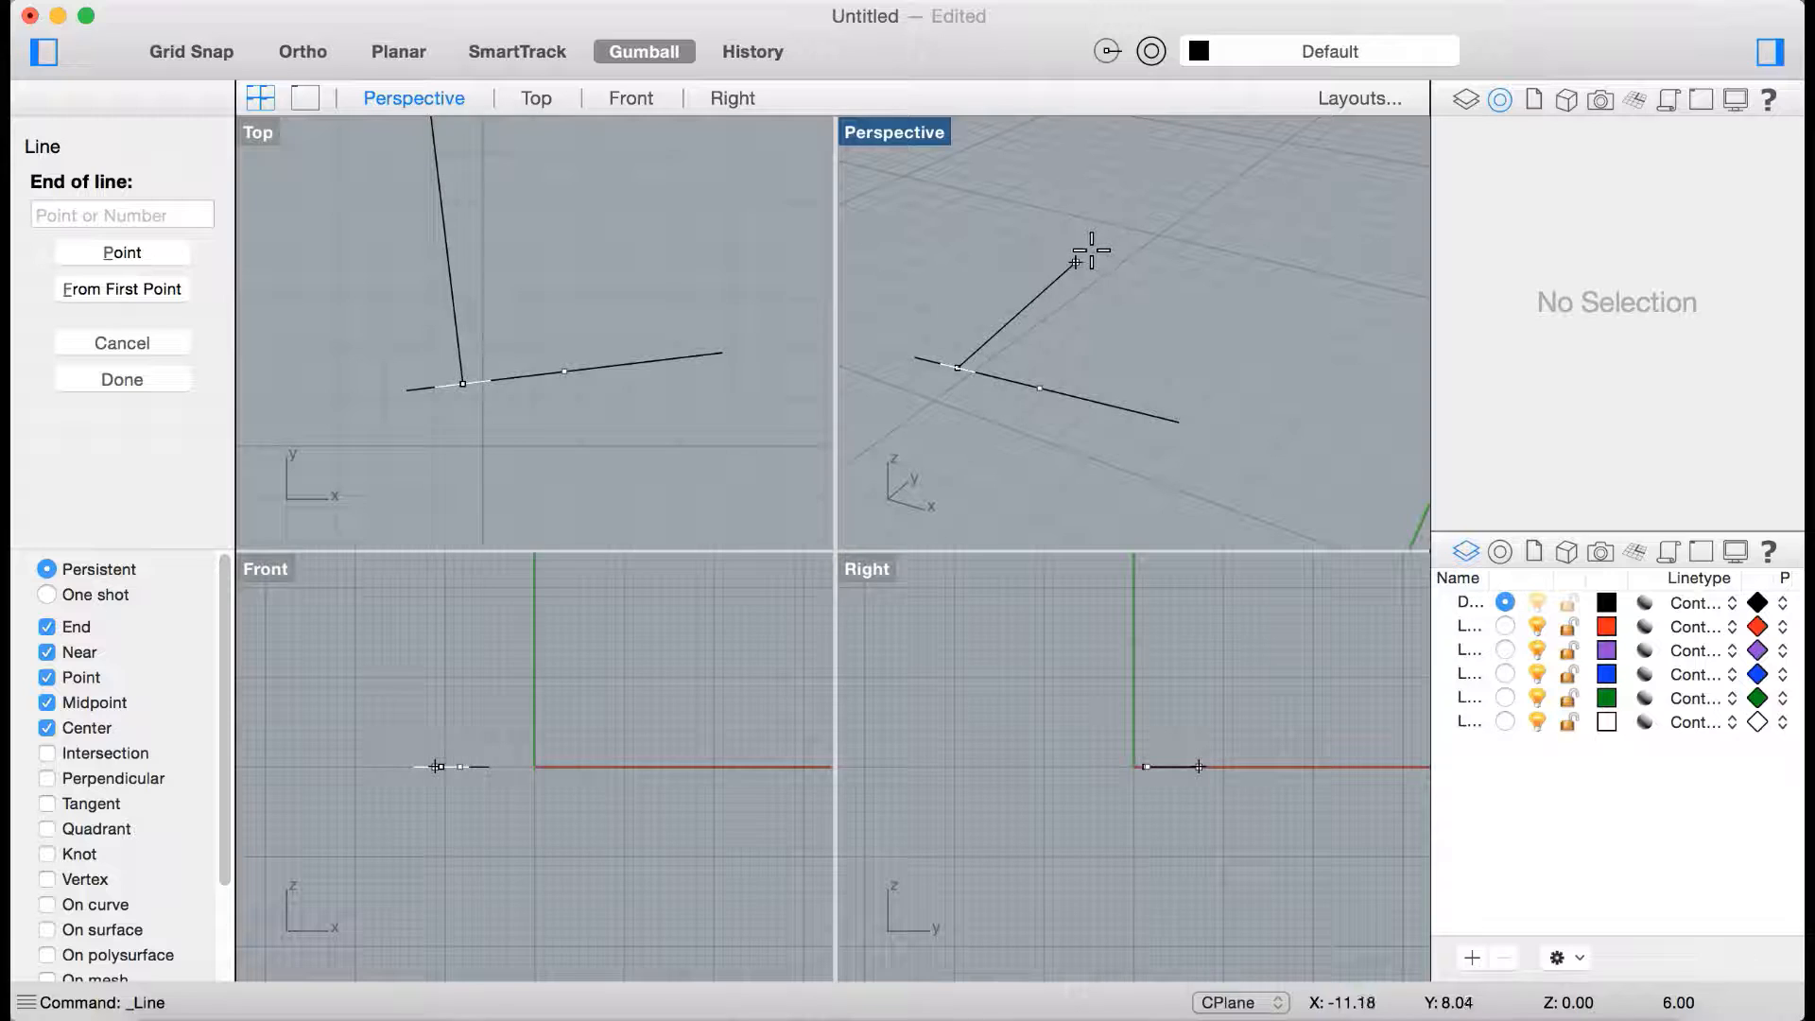
{"action": "left_click", "coordinate": [1153, 236]}
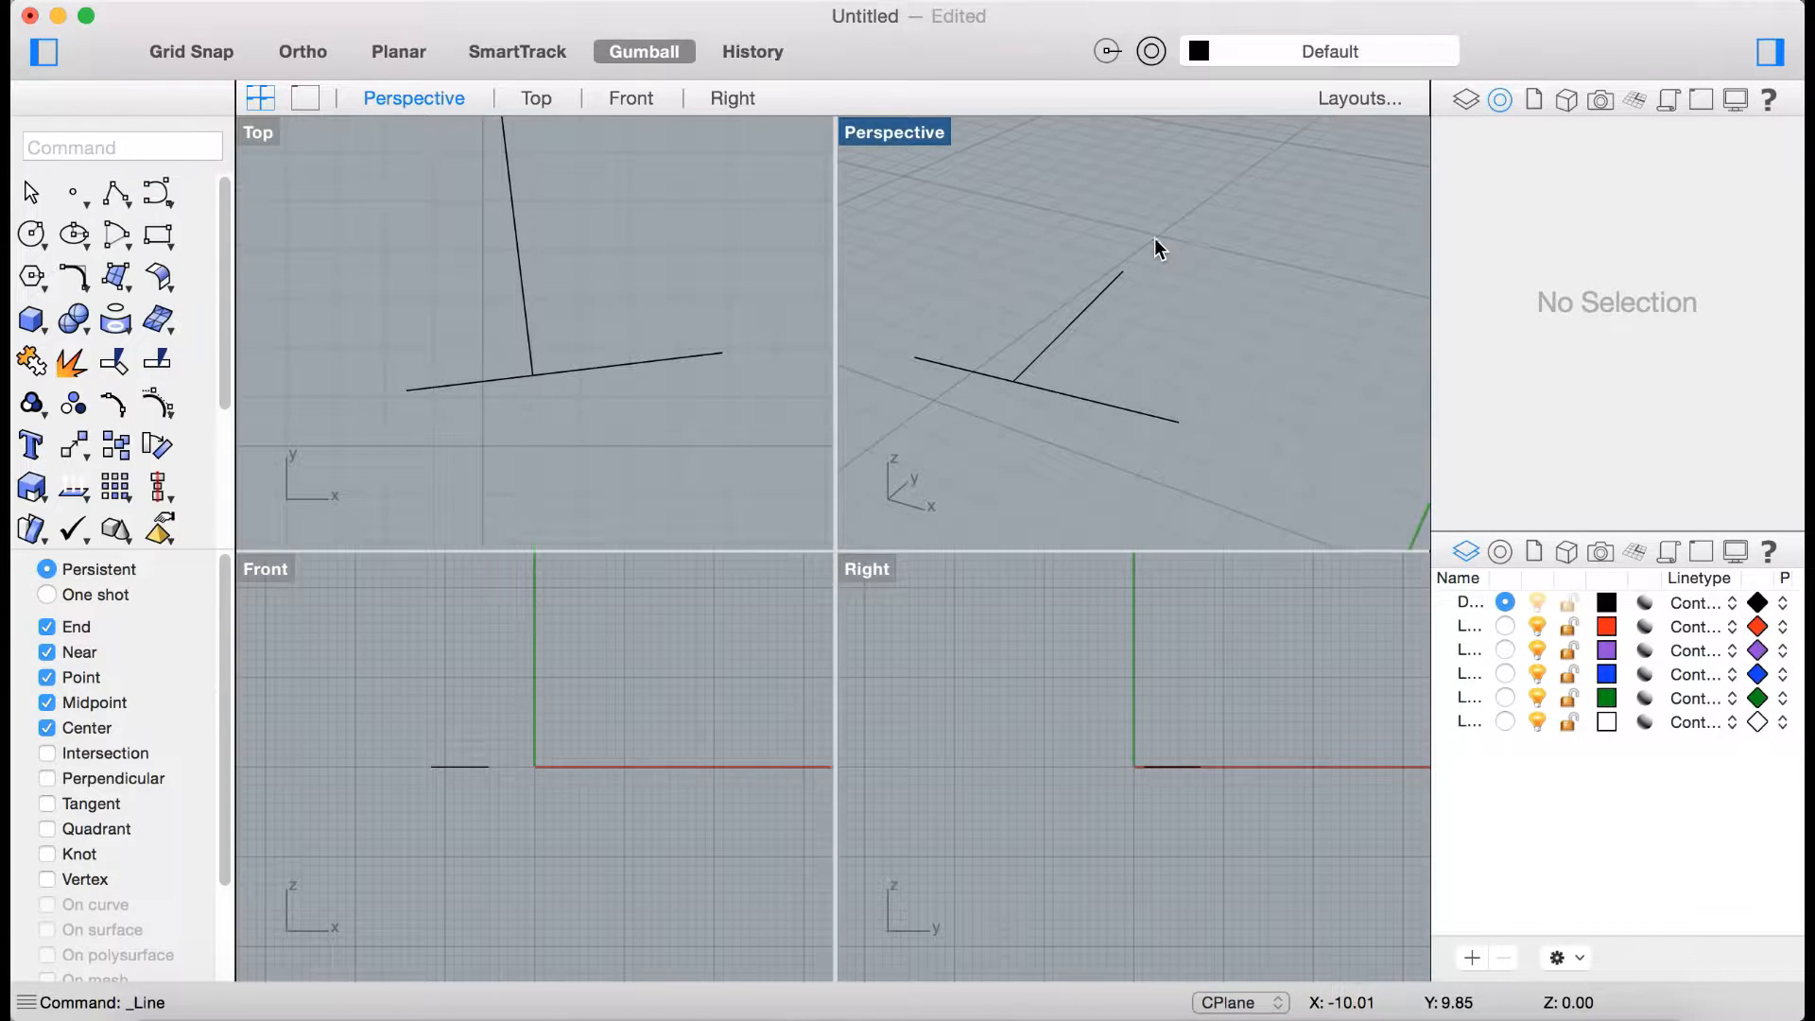
Select the perpendicular line in the Perspective view and delete it, keeping the long line.
{"action": "scroll", "coordinate": [1076, 363], "scroll_direction": "down", "scroll_amount": 3}
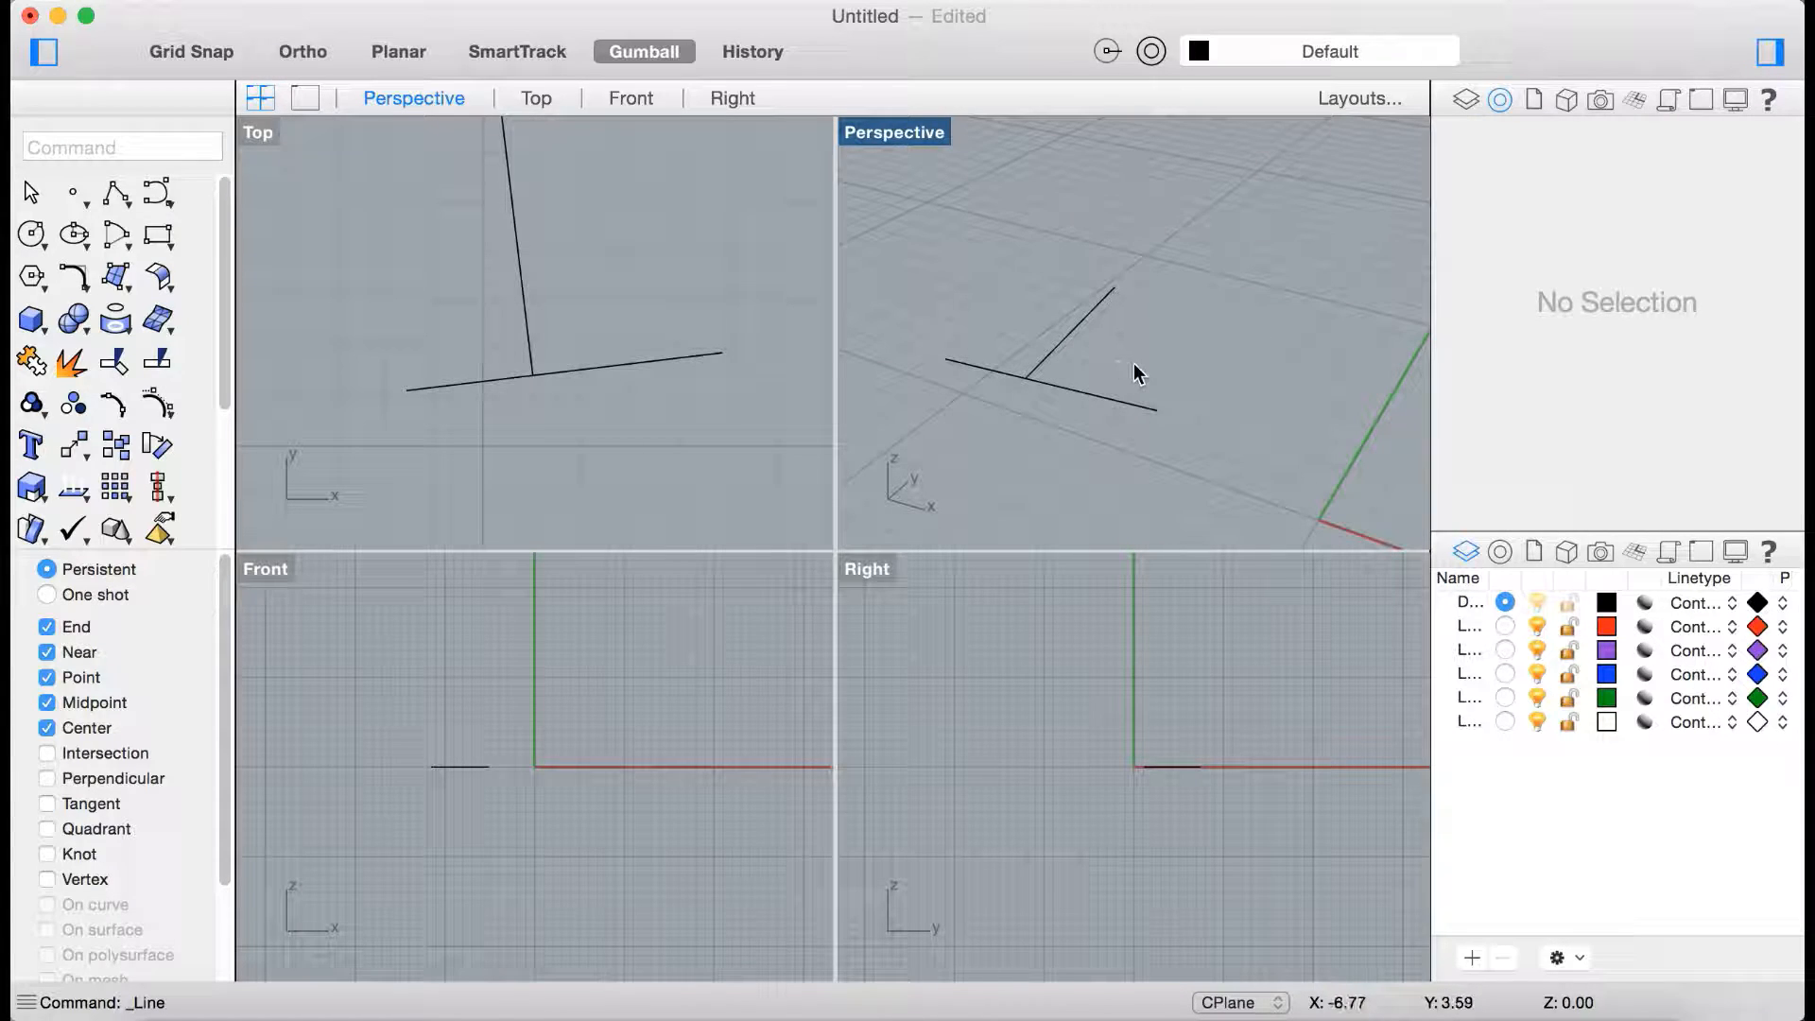
{"action": "right_click_drag", "start_coordinate": [1146, 369], "coordinate": [1214, 376]}
{"action": "right_click_drag", "start_coordinate": [1053, 397], "coordinate": [1130, 342]}
{"action": "left_click", "coordinate": [1037, 372]}
{"action": "key", "text": "Delete"}
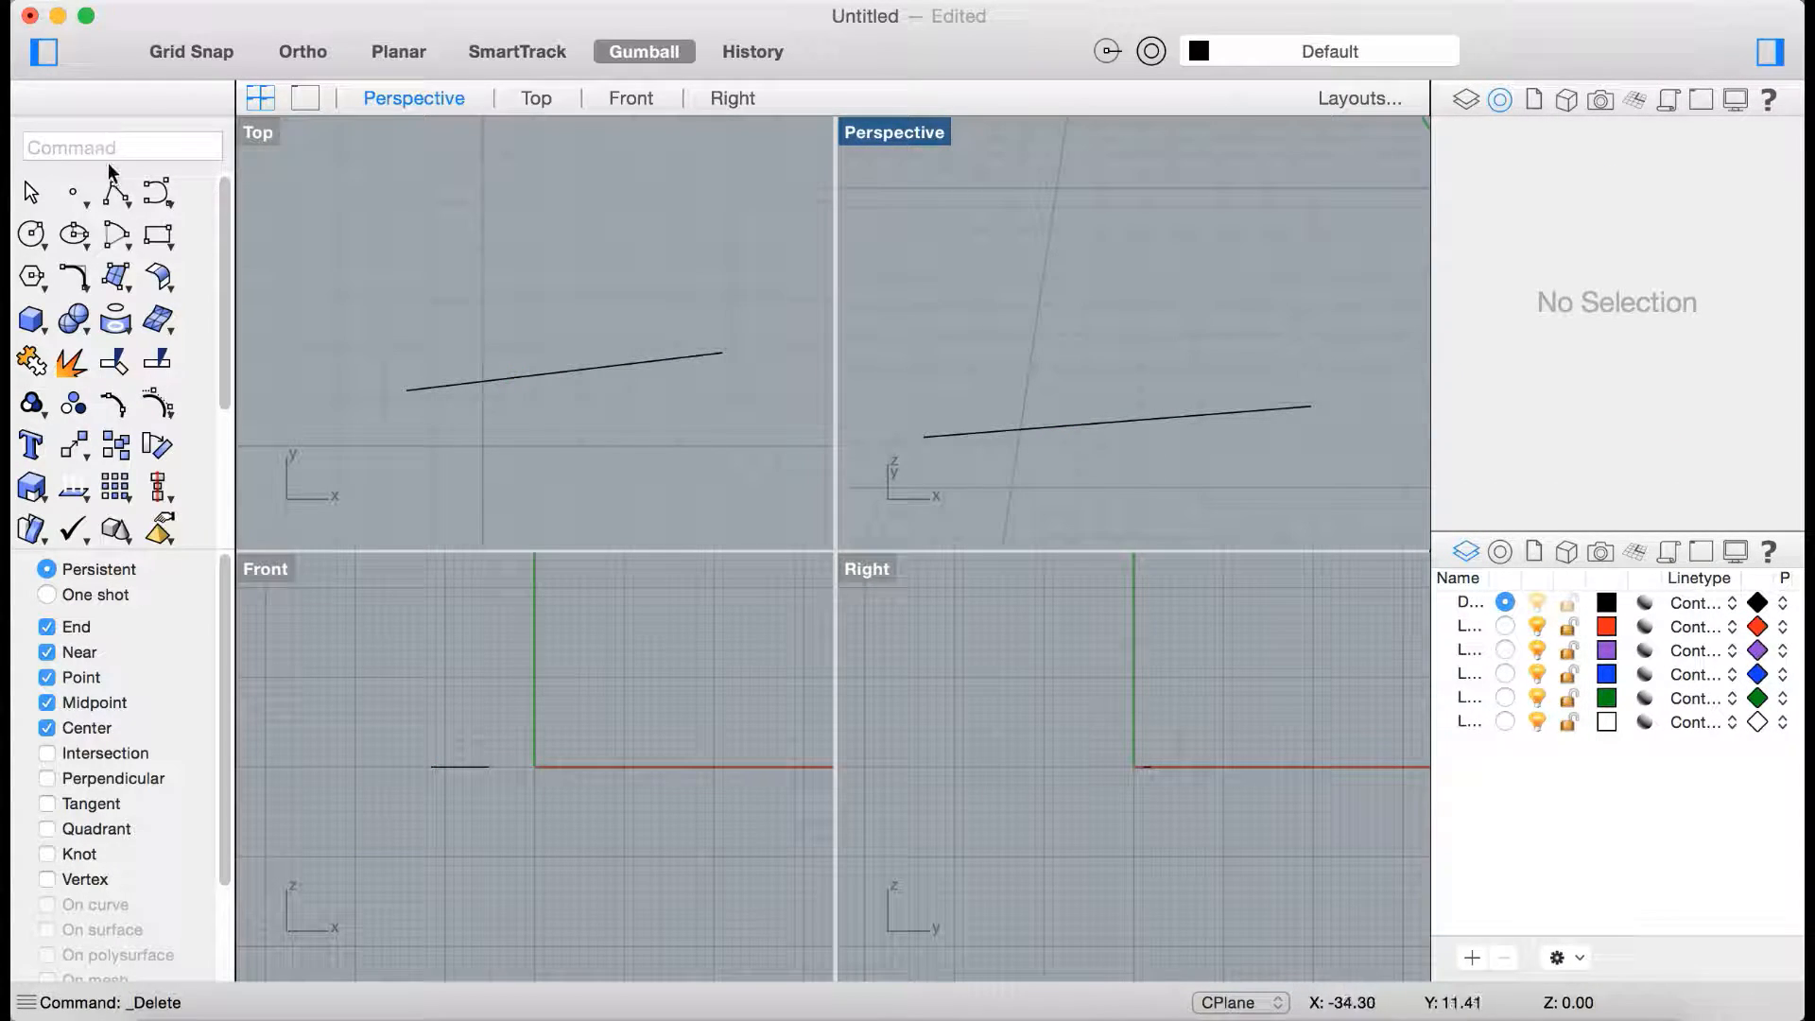
{"action": "left_click", "coordinate": [116, 194]}
{"action": "left_click", "coordinate": [172, 196]}
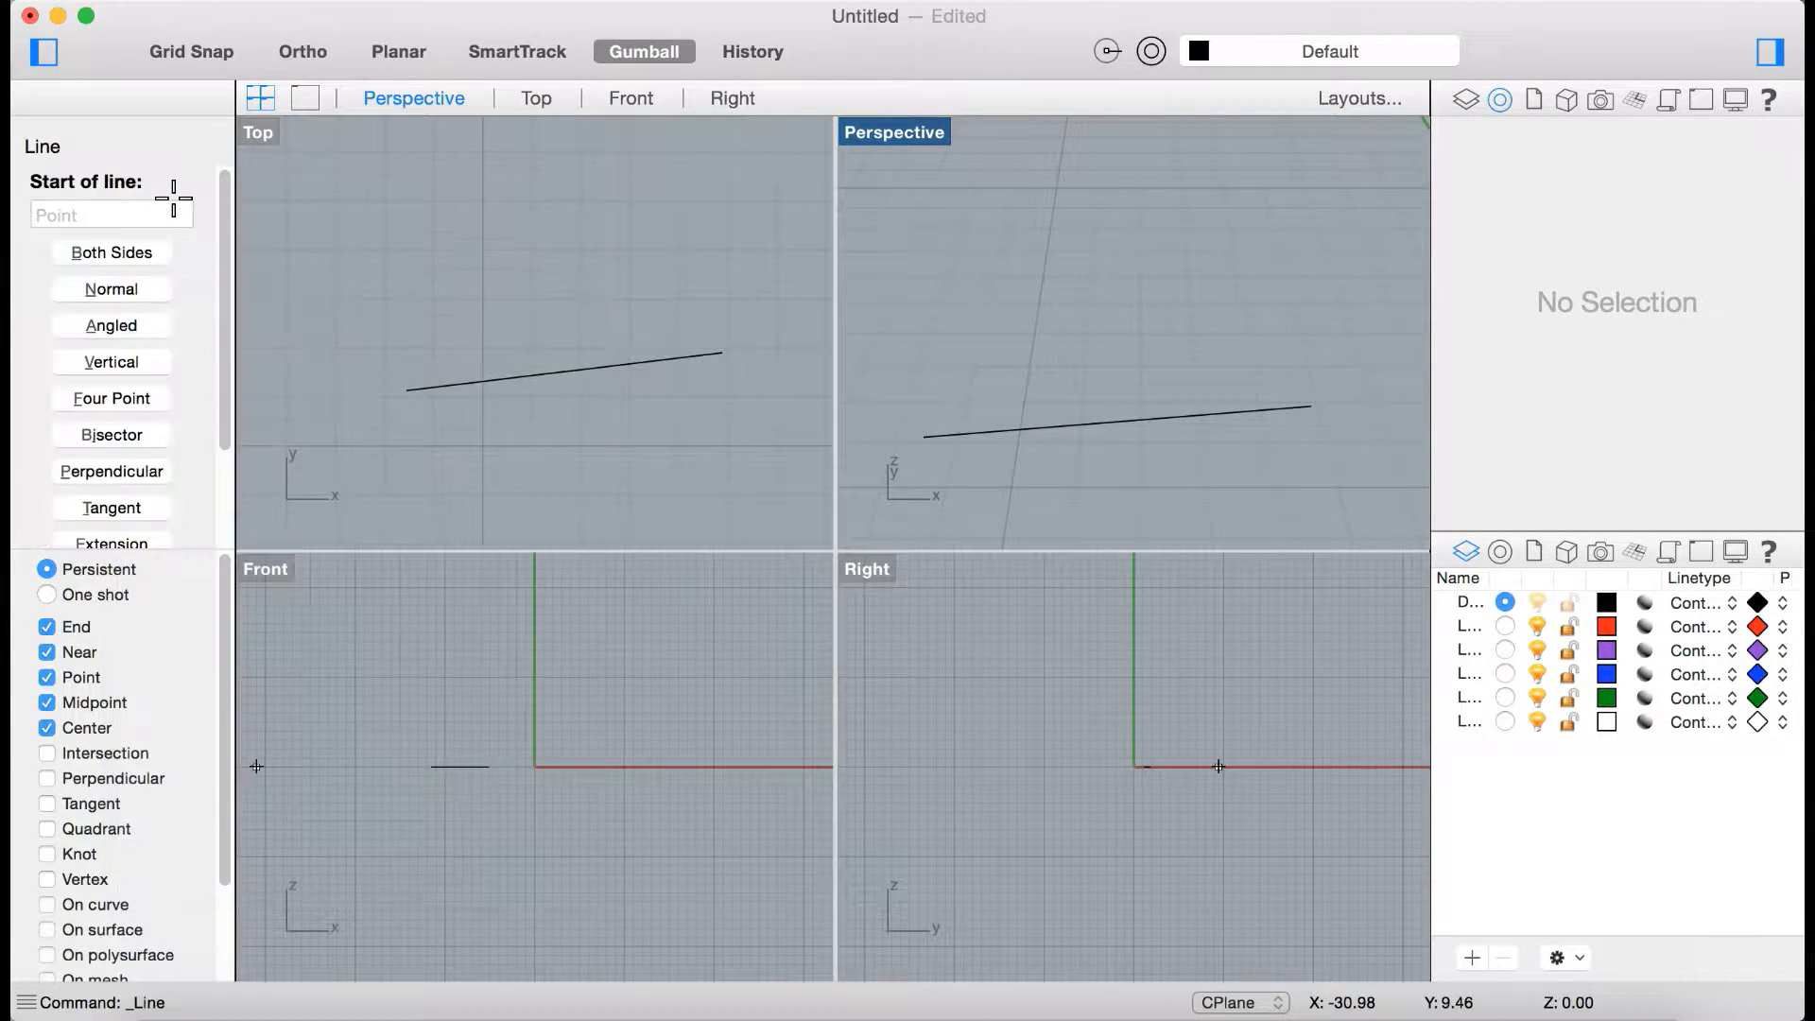
{"action": "scroll", "coordinate": [126, 471], "scroll_direction": "down", "scroll_amount": 4}
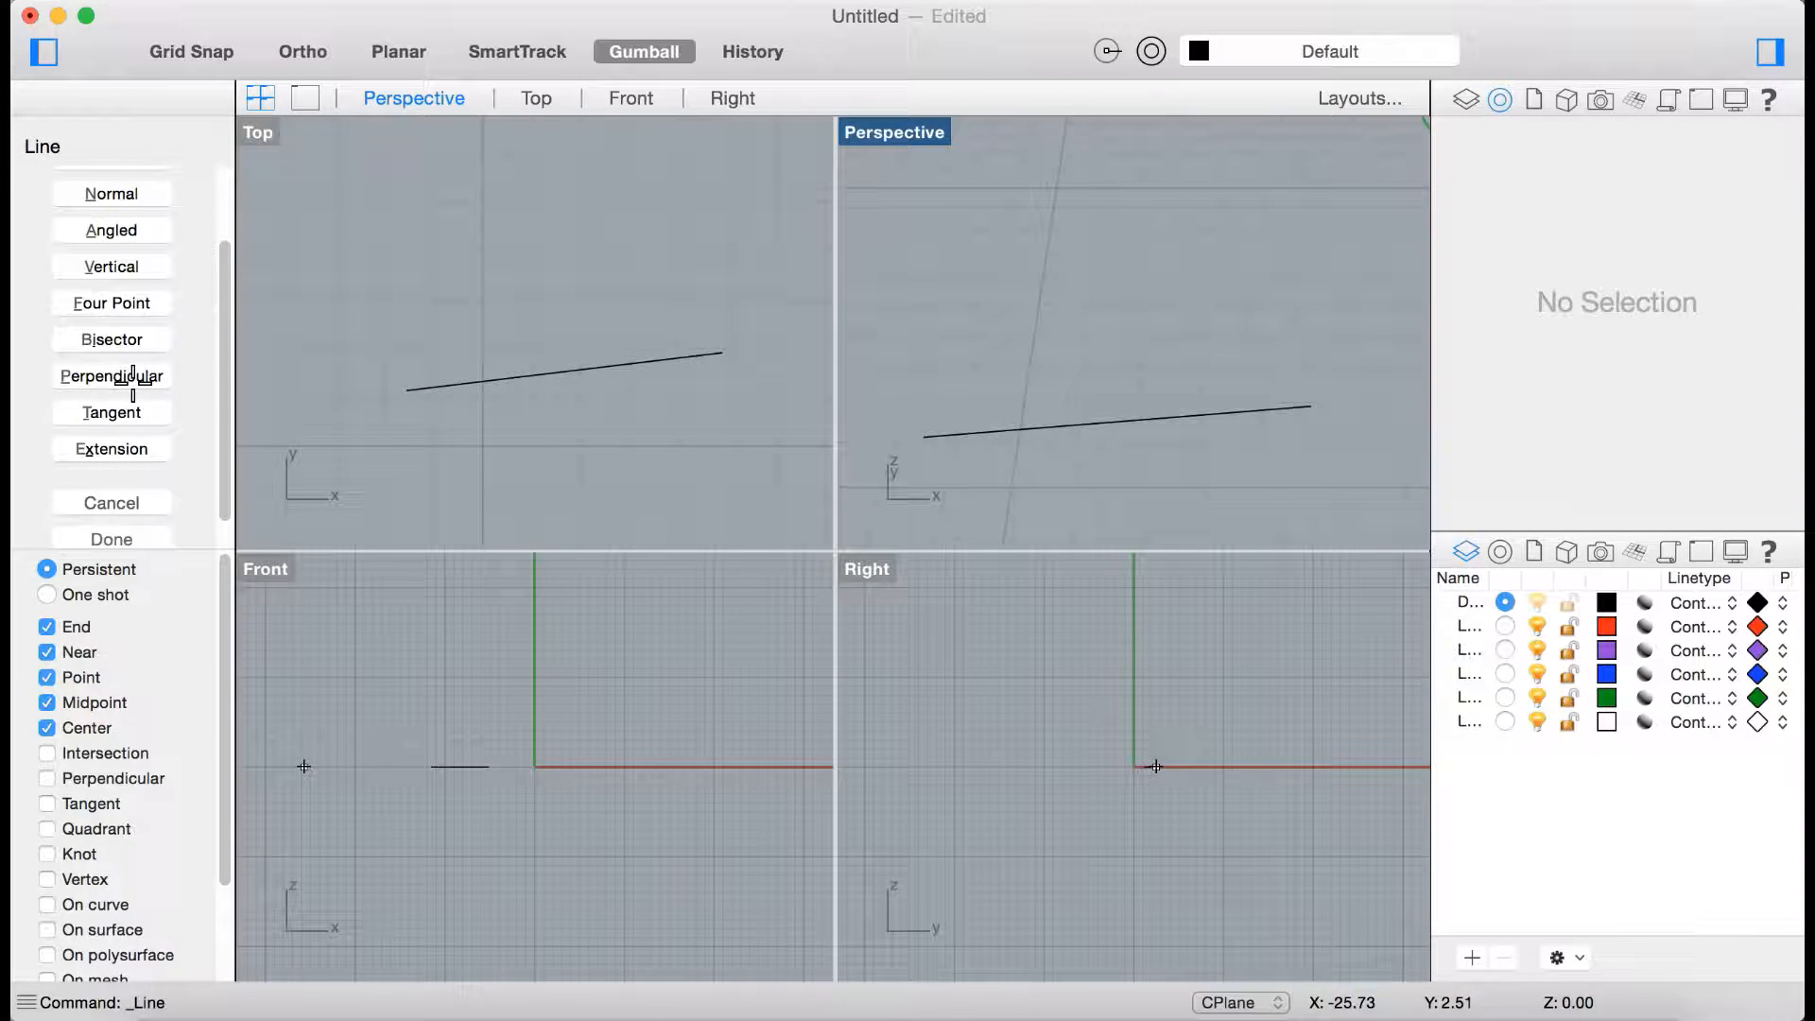
{"action": "left_click", "coordinate": [133, 378]}
{"action": "left_click", "coordinate": [567, 371]}
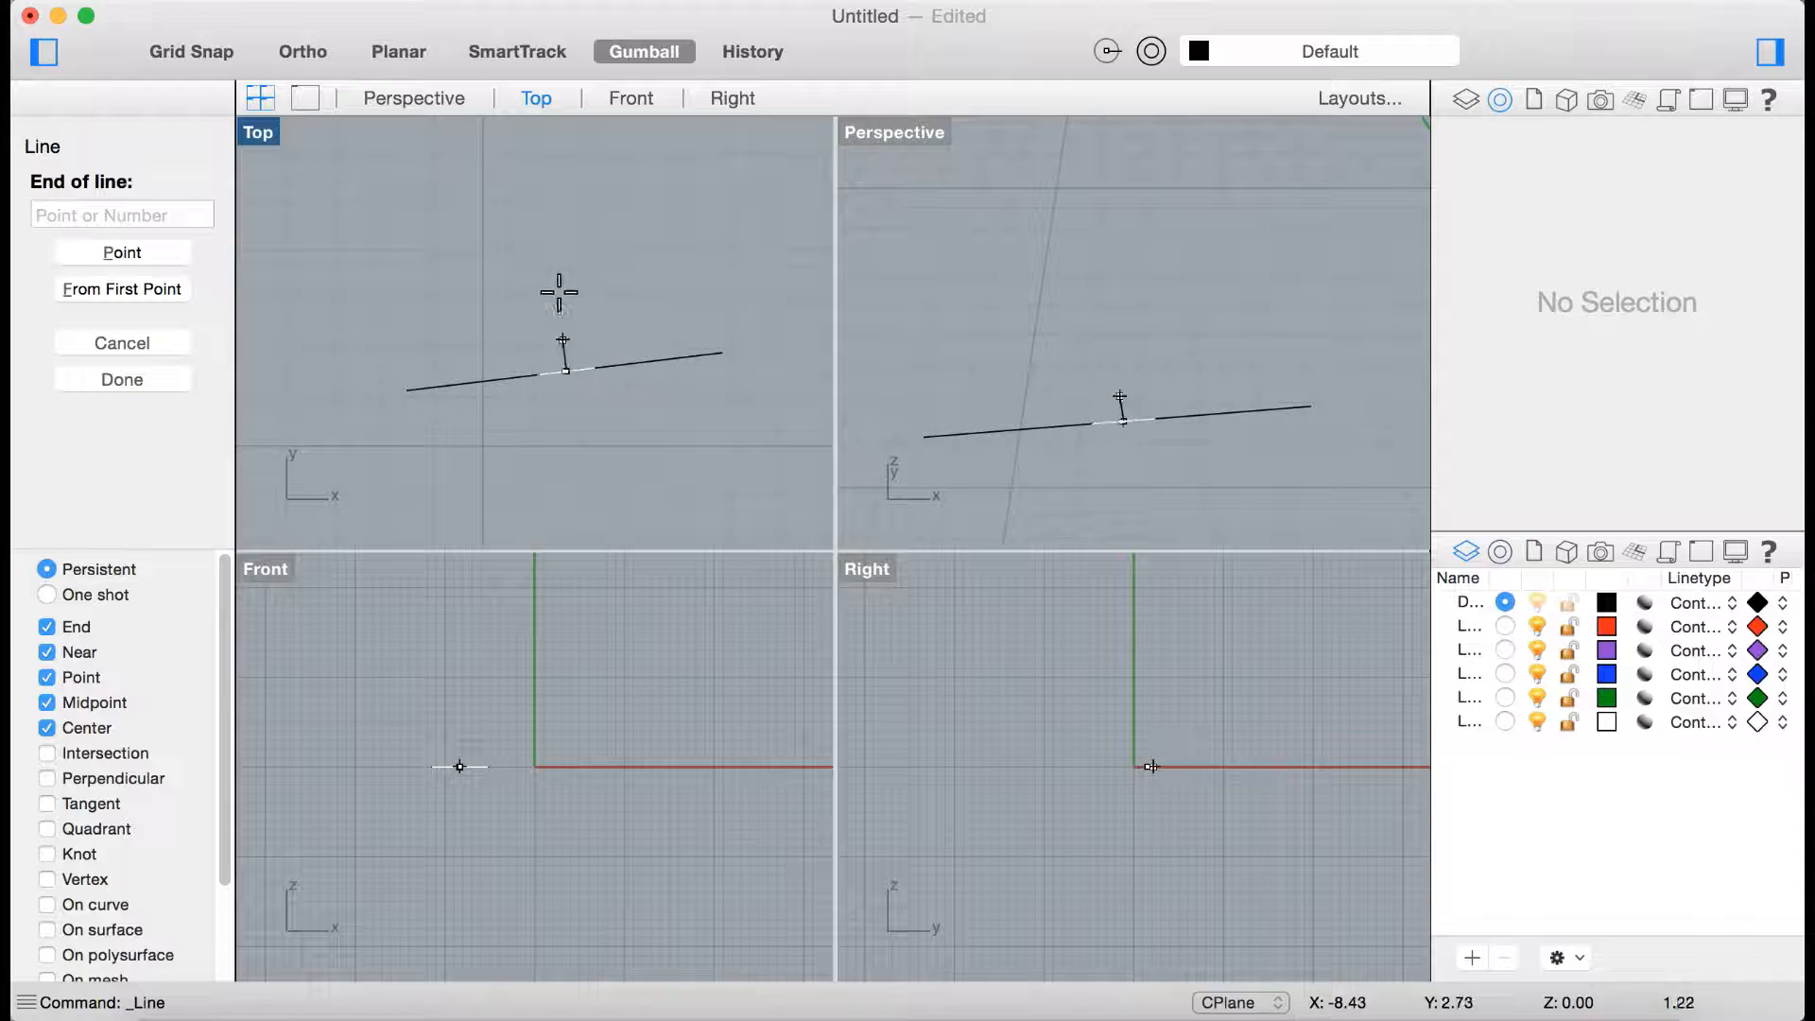
{"action": "key", "text": "Escape"}
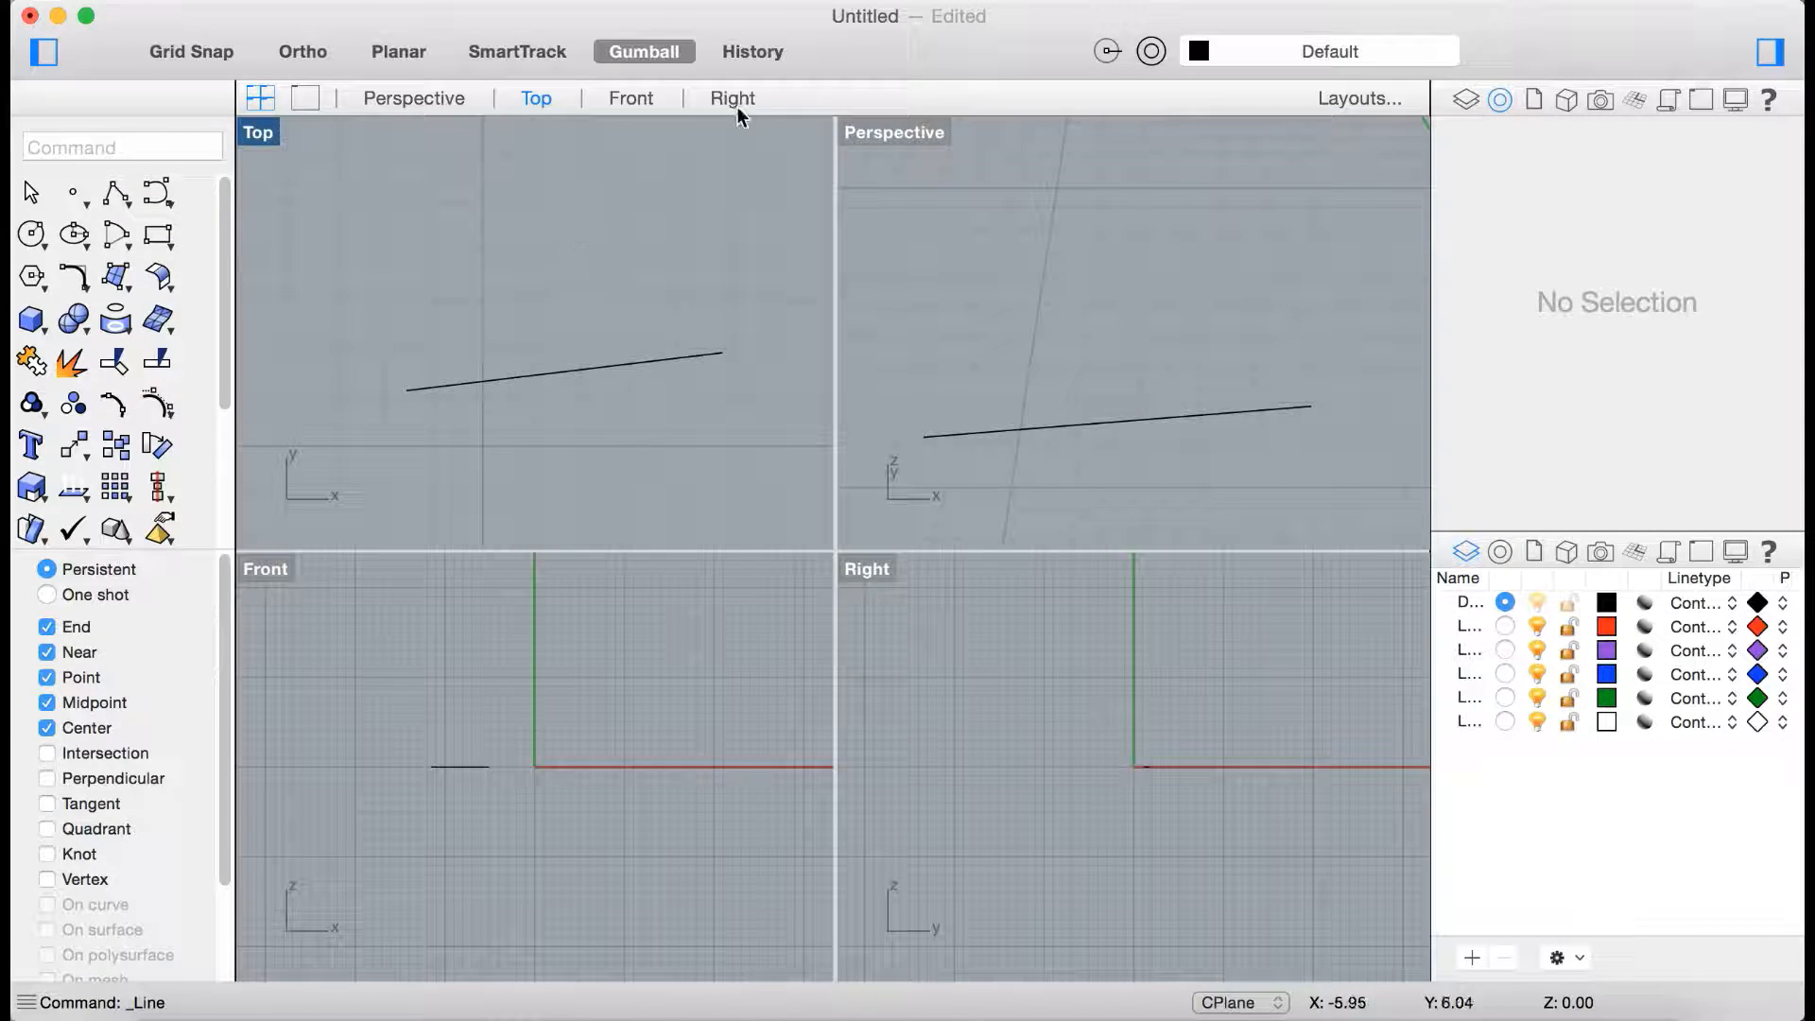
{"action": "right_click", "coordinate": [119, 194]}
{"action": "left_click", "coordinate": [110, 195]}
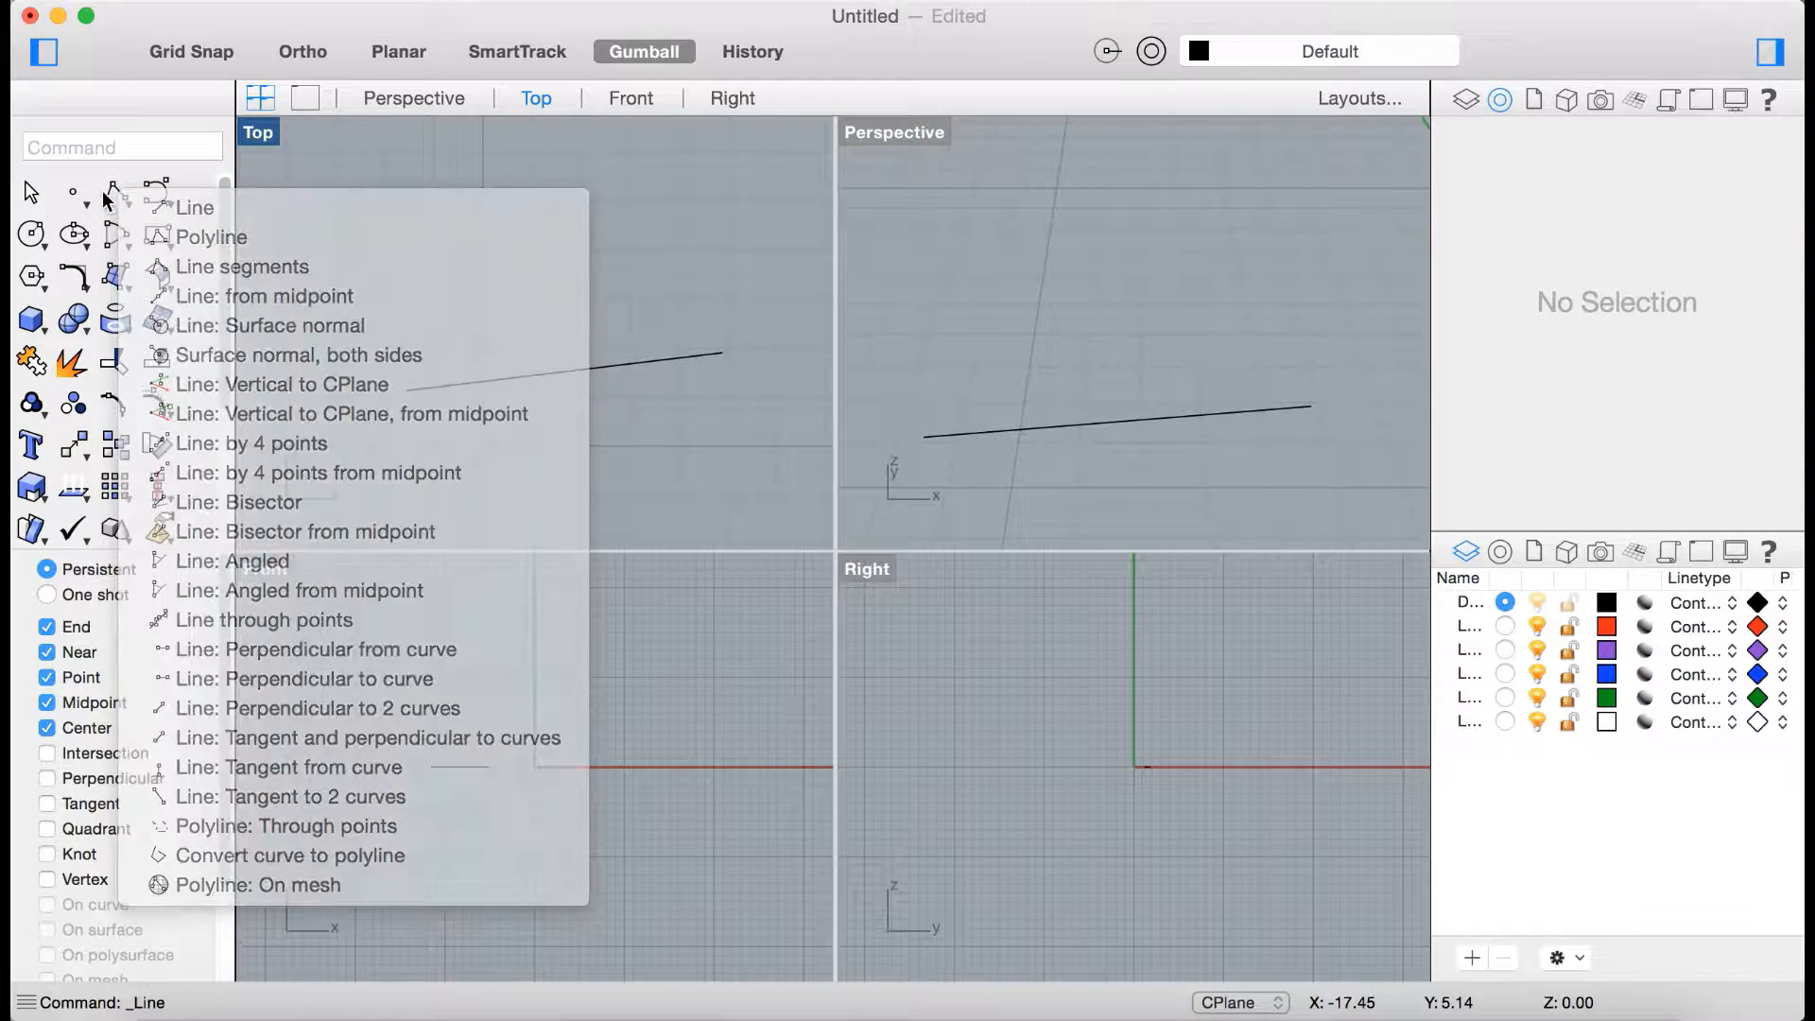
{"action": "left_click", "coordinate": [115, 195]}
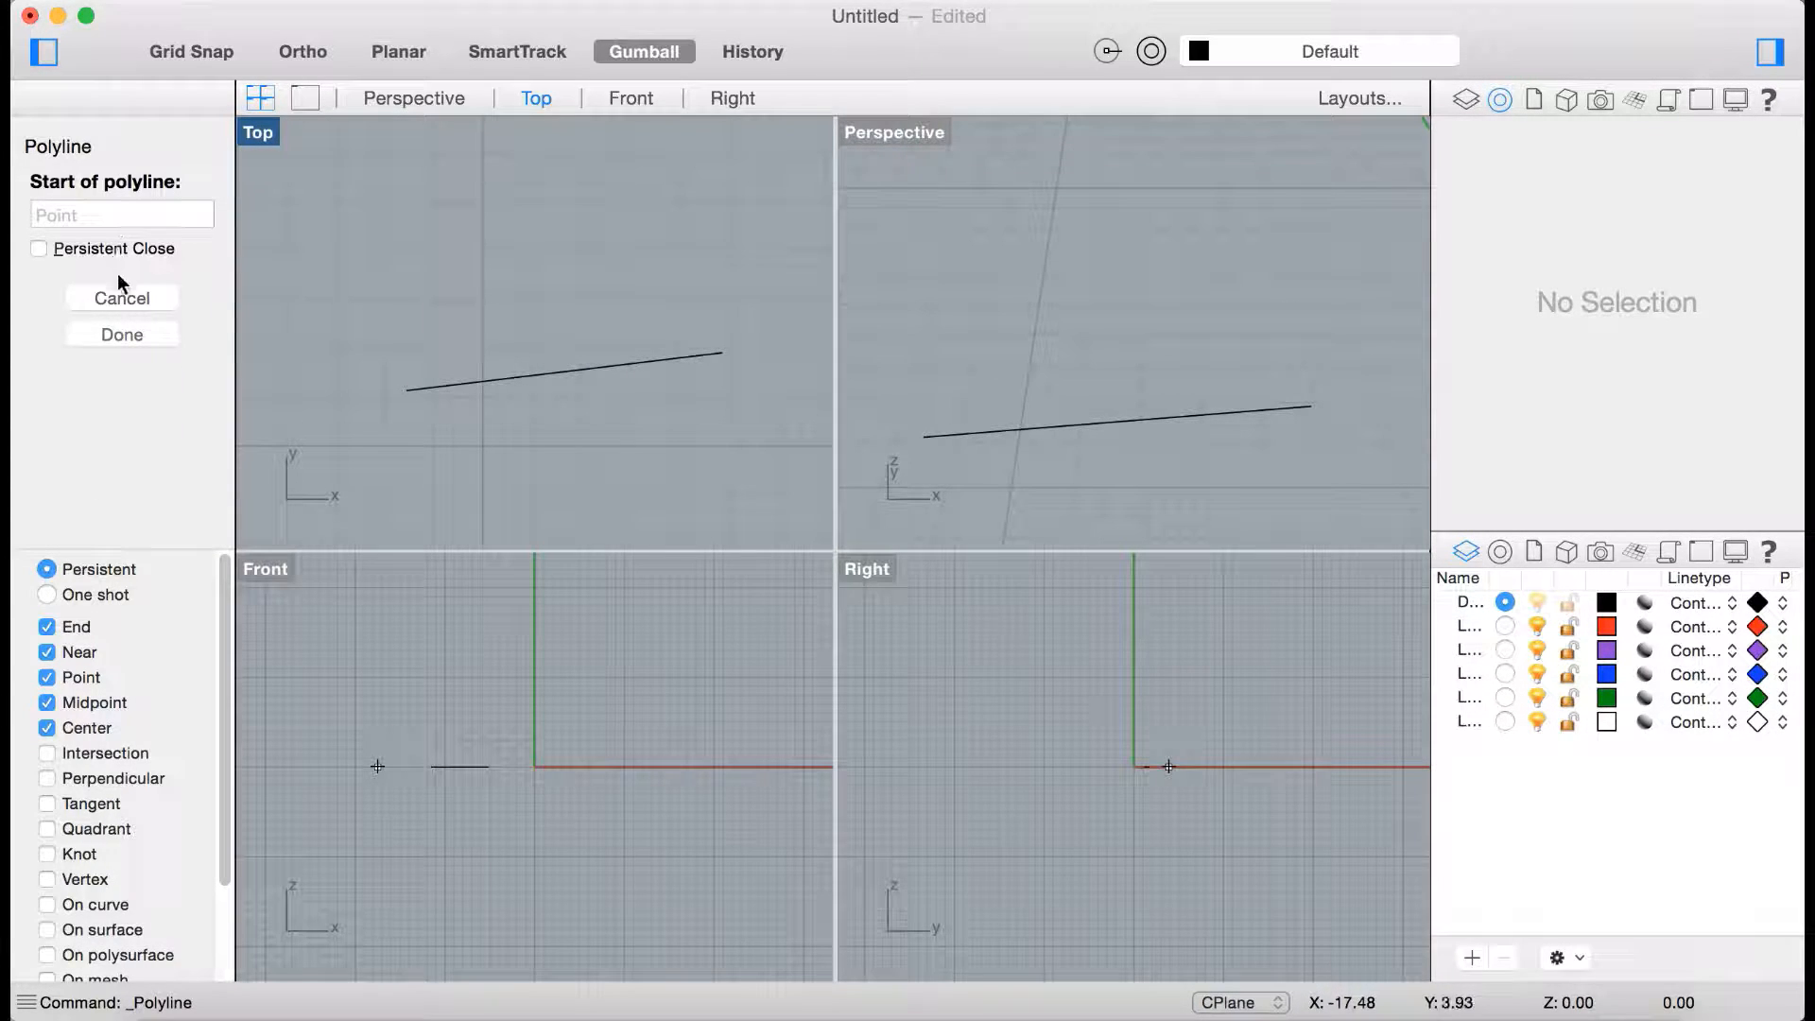
{"action": "left_click", "coordinate": [120, 295]}
Draw a line with the Vertical option, starting near the middle of the long line and ending above it in the Perspective view.
{"action": "right_click", "coordinate": [112, 197]}
{"action": "left_click", "coordinate": [185, 203]}
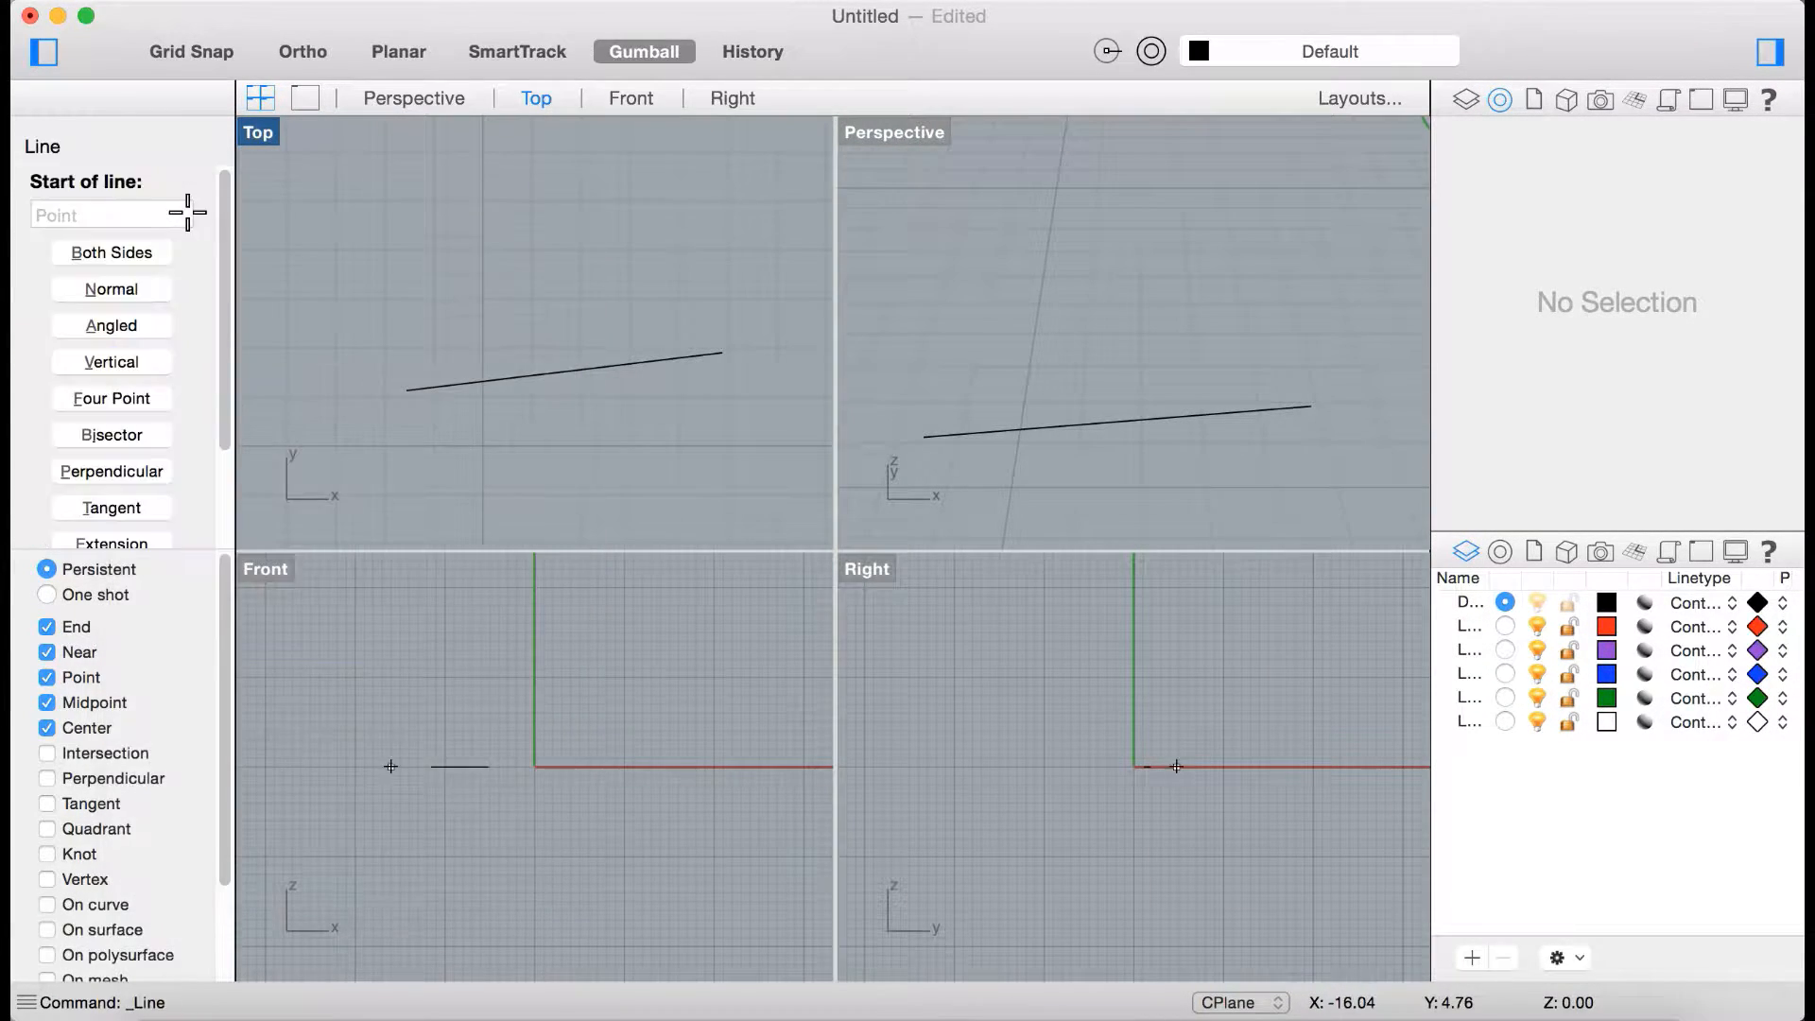
{"action": "scroll", "coordinate": [148, 403], "scroll_direction": "down", "scroll_amount": 3}
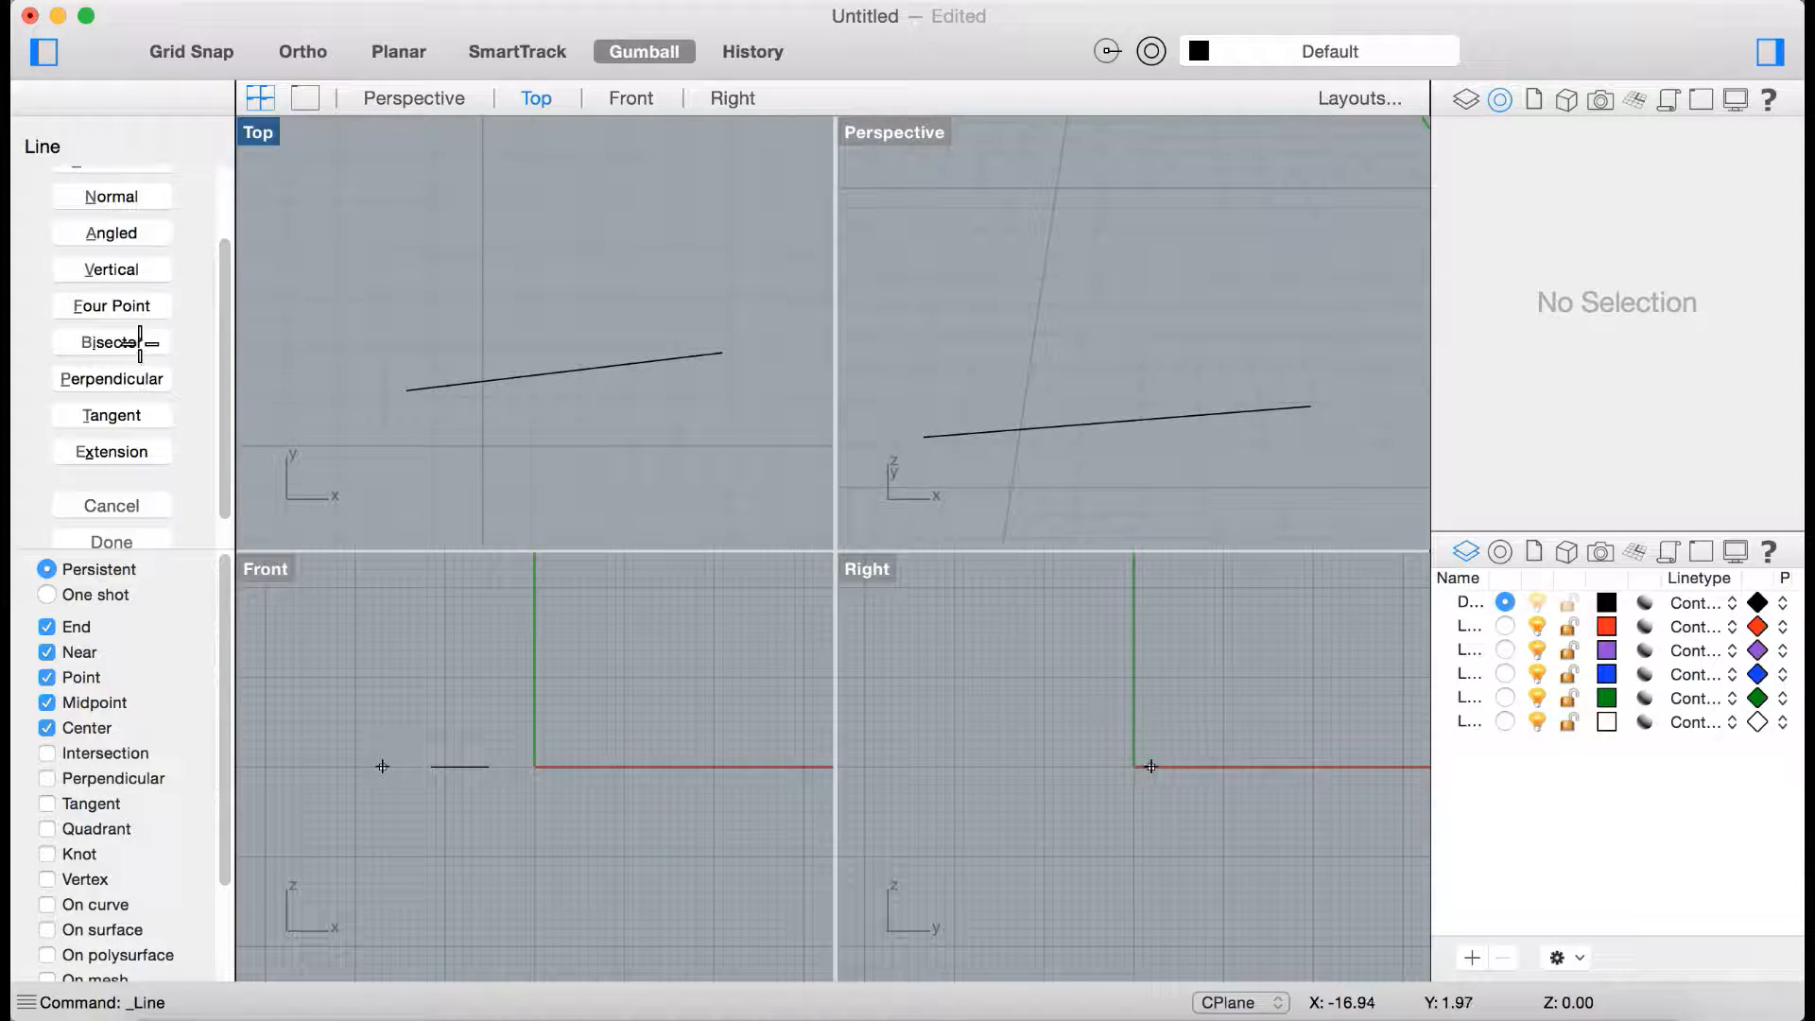
{"action": "left_click", "coordinate": [120, 271]}
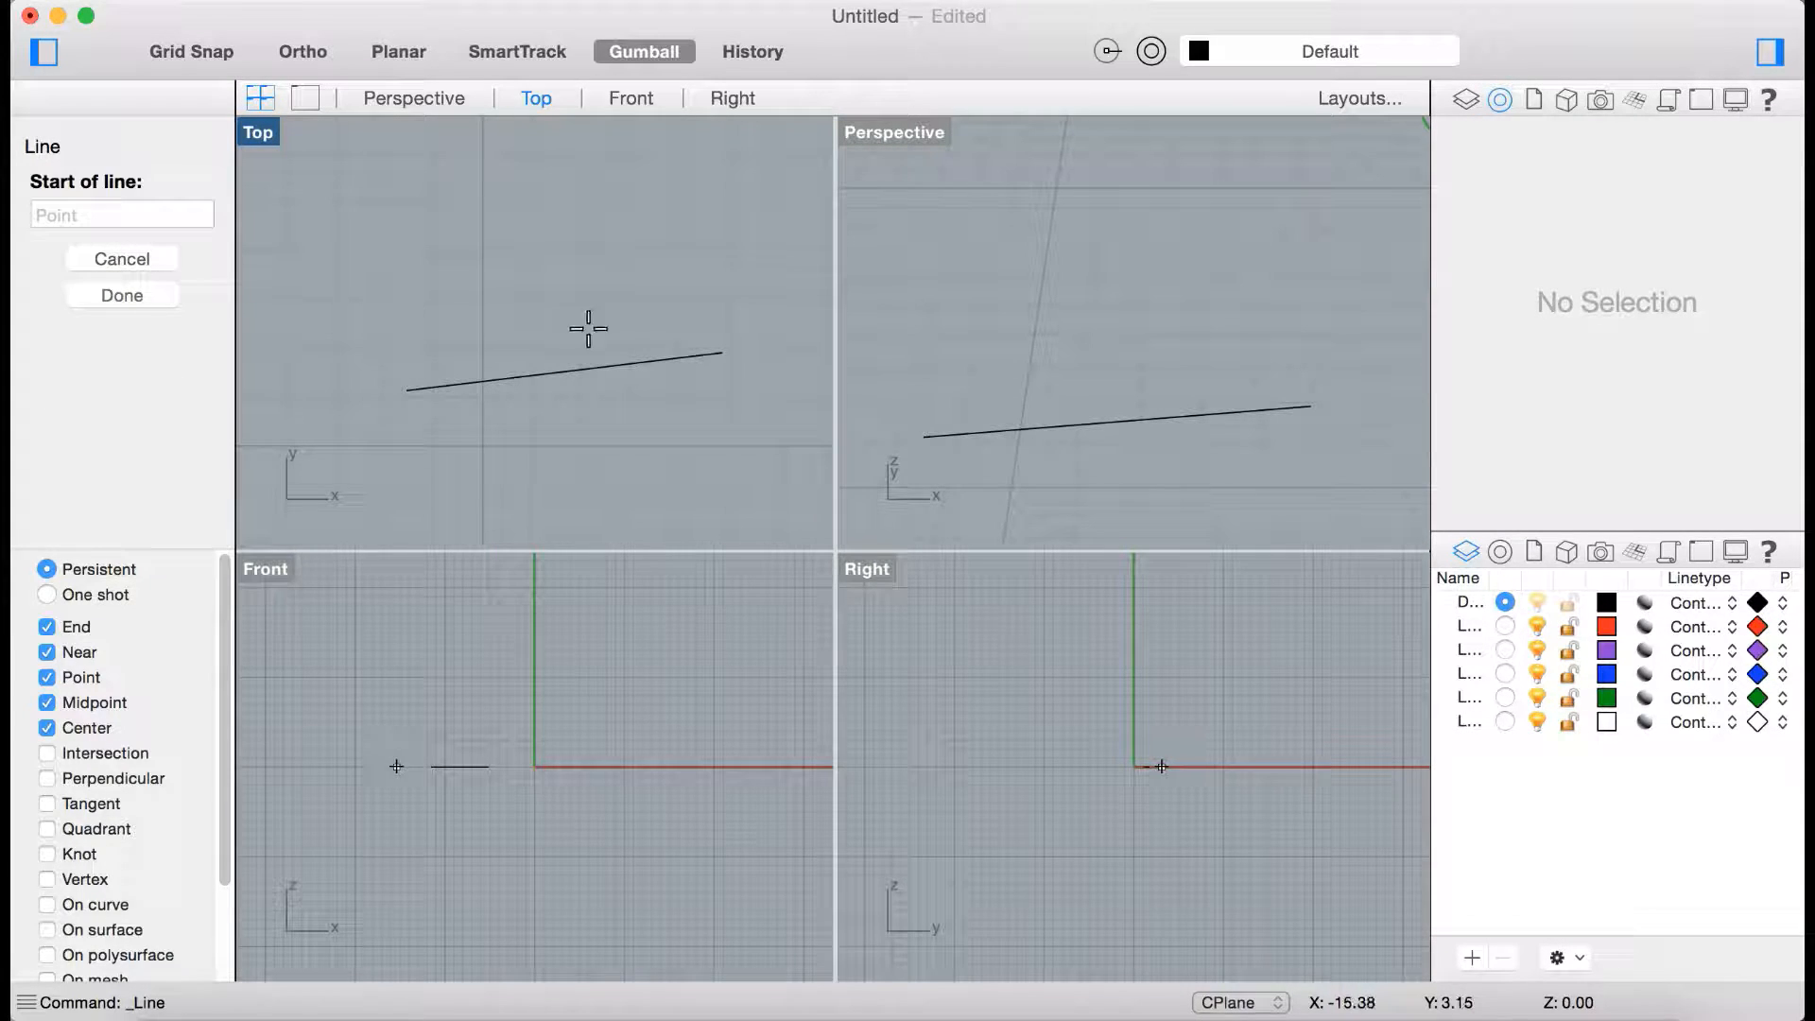
{"action": "left_click", "coordinate": [552, 375]}
{"action": "scroll", "coordinate": [1190, 358], "scroll_direction": "down", "scroll_amount": 12}
{"action": "scroll", "coordinate": [1195, 318], "scroll_direction": "up", "scroll_amount": 6}
{"action": "scroll", "coordinate": [1165, 368], "scroll_direction": "up", "scroll_amount": 8}
{"action": "scroll", "coordinate": [1182, 349], "scroll_direction": "down", "scroll_amount": 3}
{"action": "scroll", "coordinate": [1147, 331], "scroll_direction": "up", "scroll_amount": 3}
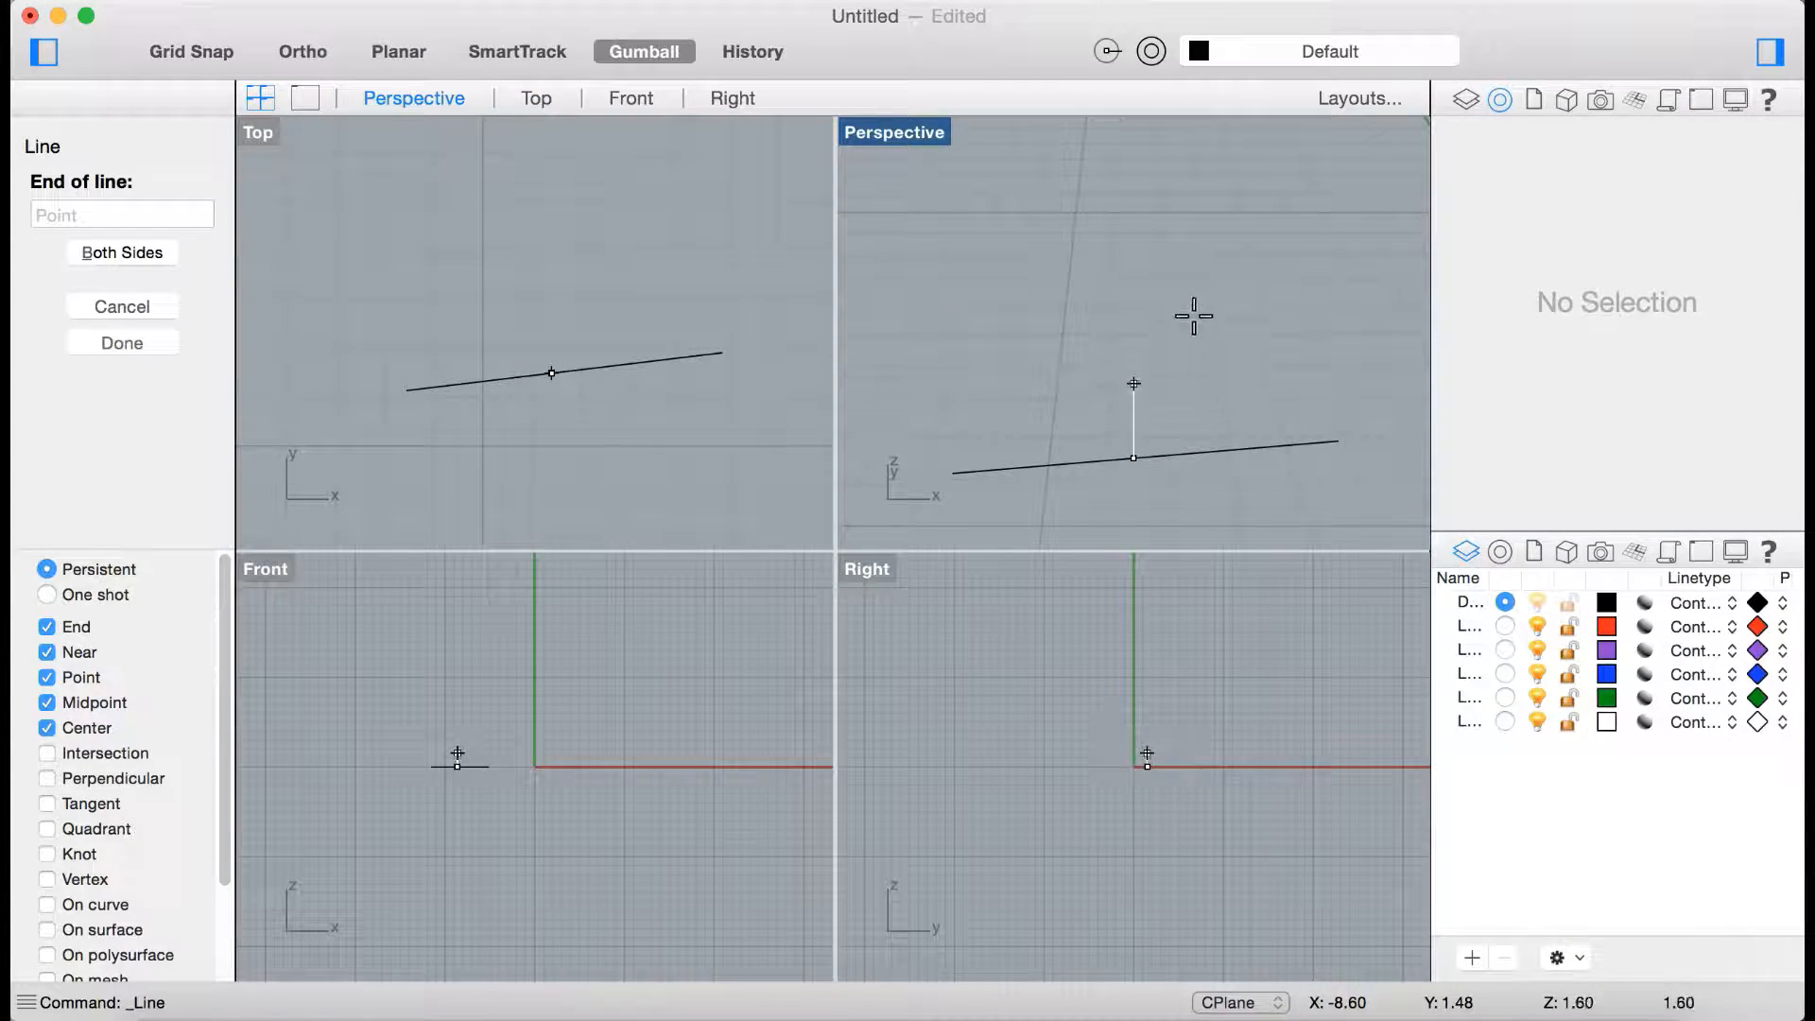
{"action": "left_click", "coordinate": [1207, 255]}
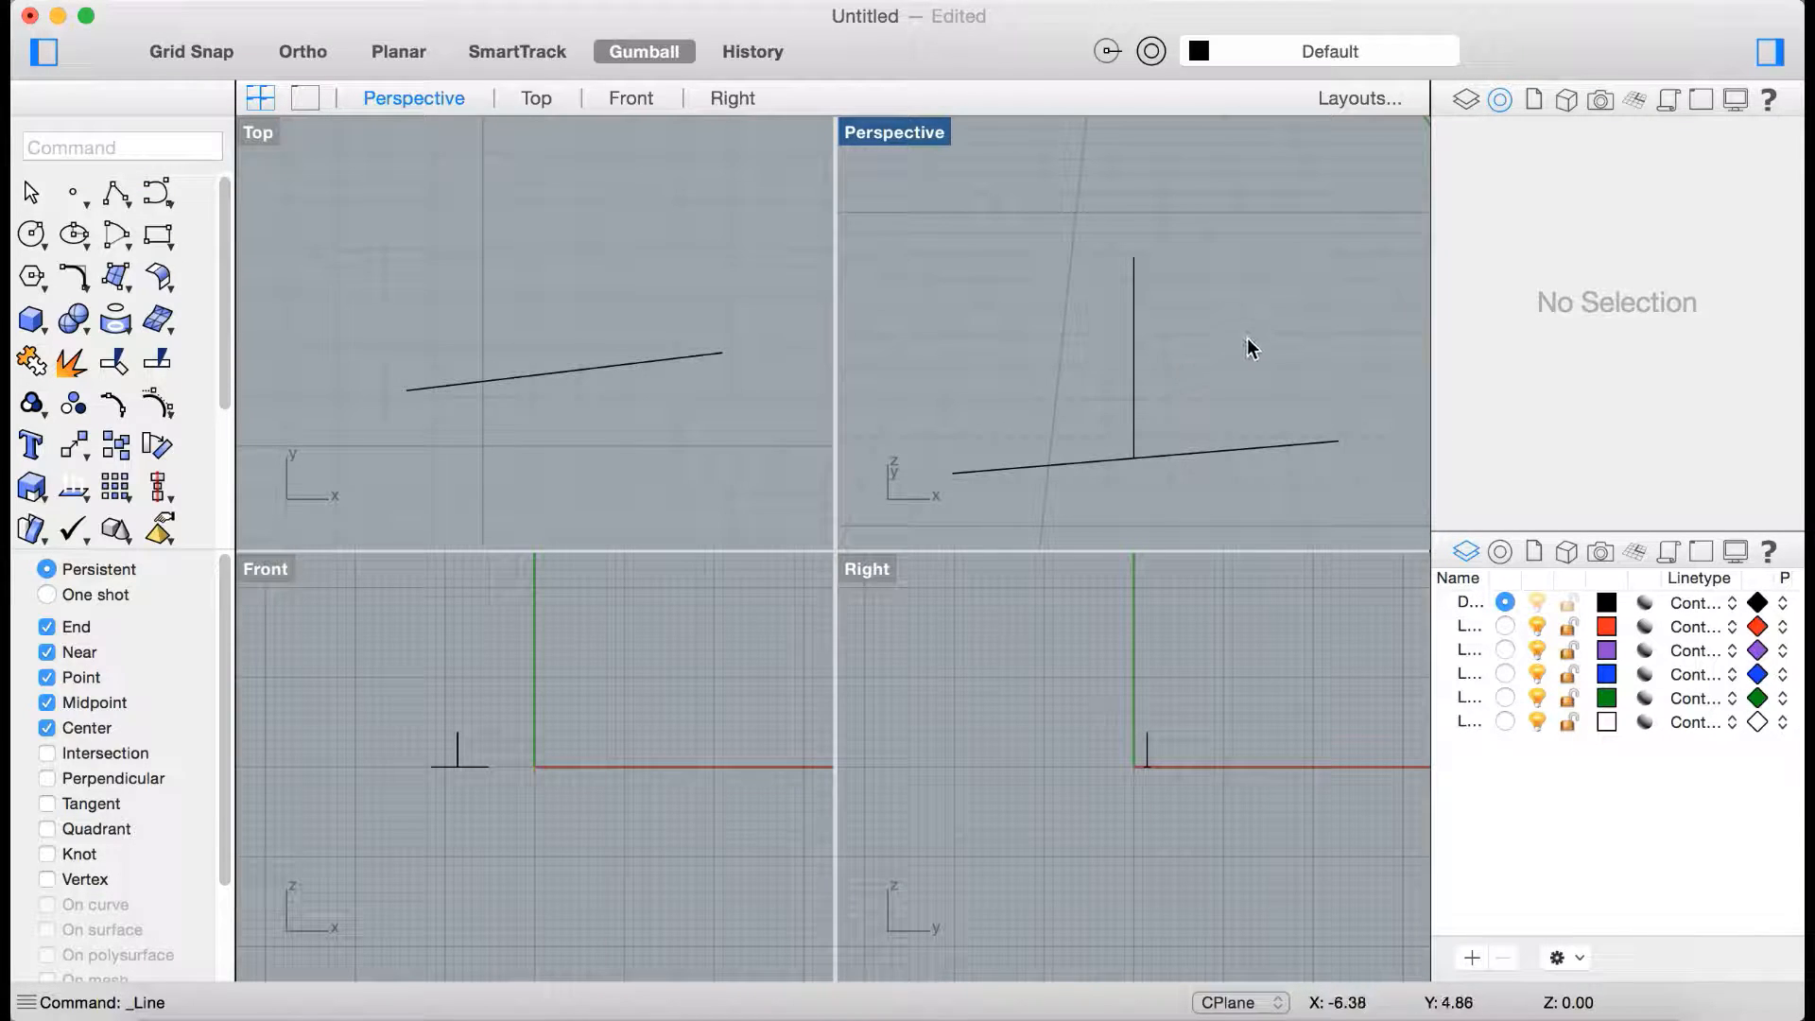
Select only the vertical line in the Perspective view and delete it.
{"action": "right_click_drag", "start_coordinate": [1221, 421], "coordinate": [1103, 389]}
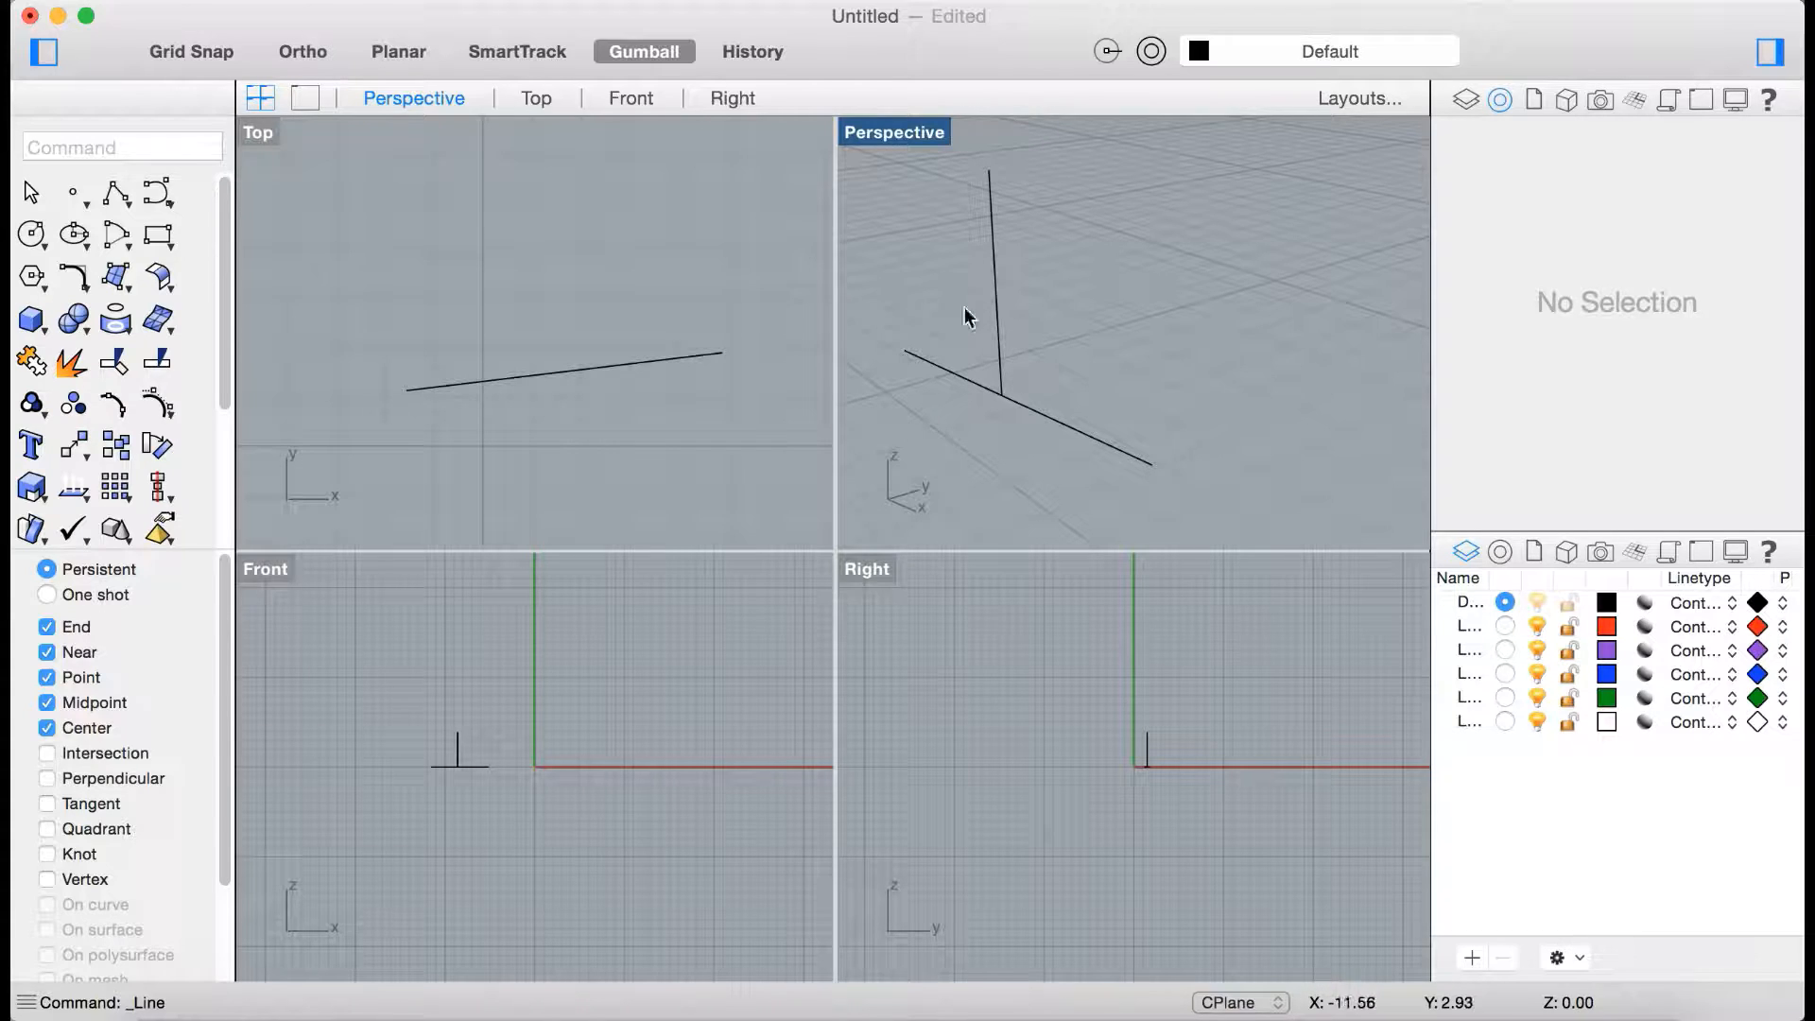
{"action": "left_click_drag", "start_coordinate": [1051, 264], "coordinate": [977, 327]}
{"action": "key", "text": "Delete"}
{"action": "right_click_drag", "start_coordinate": [1077, 369], "coordinate": [1162, 375]}
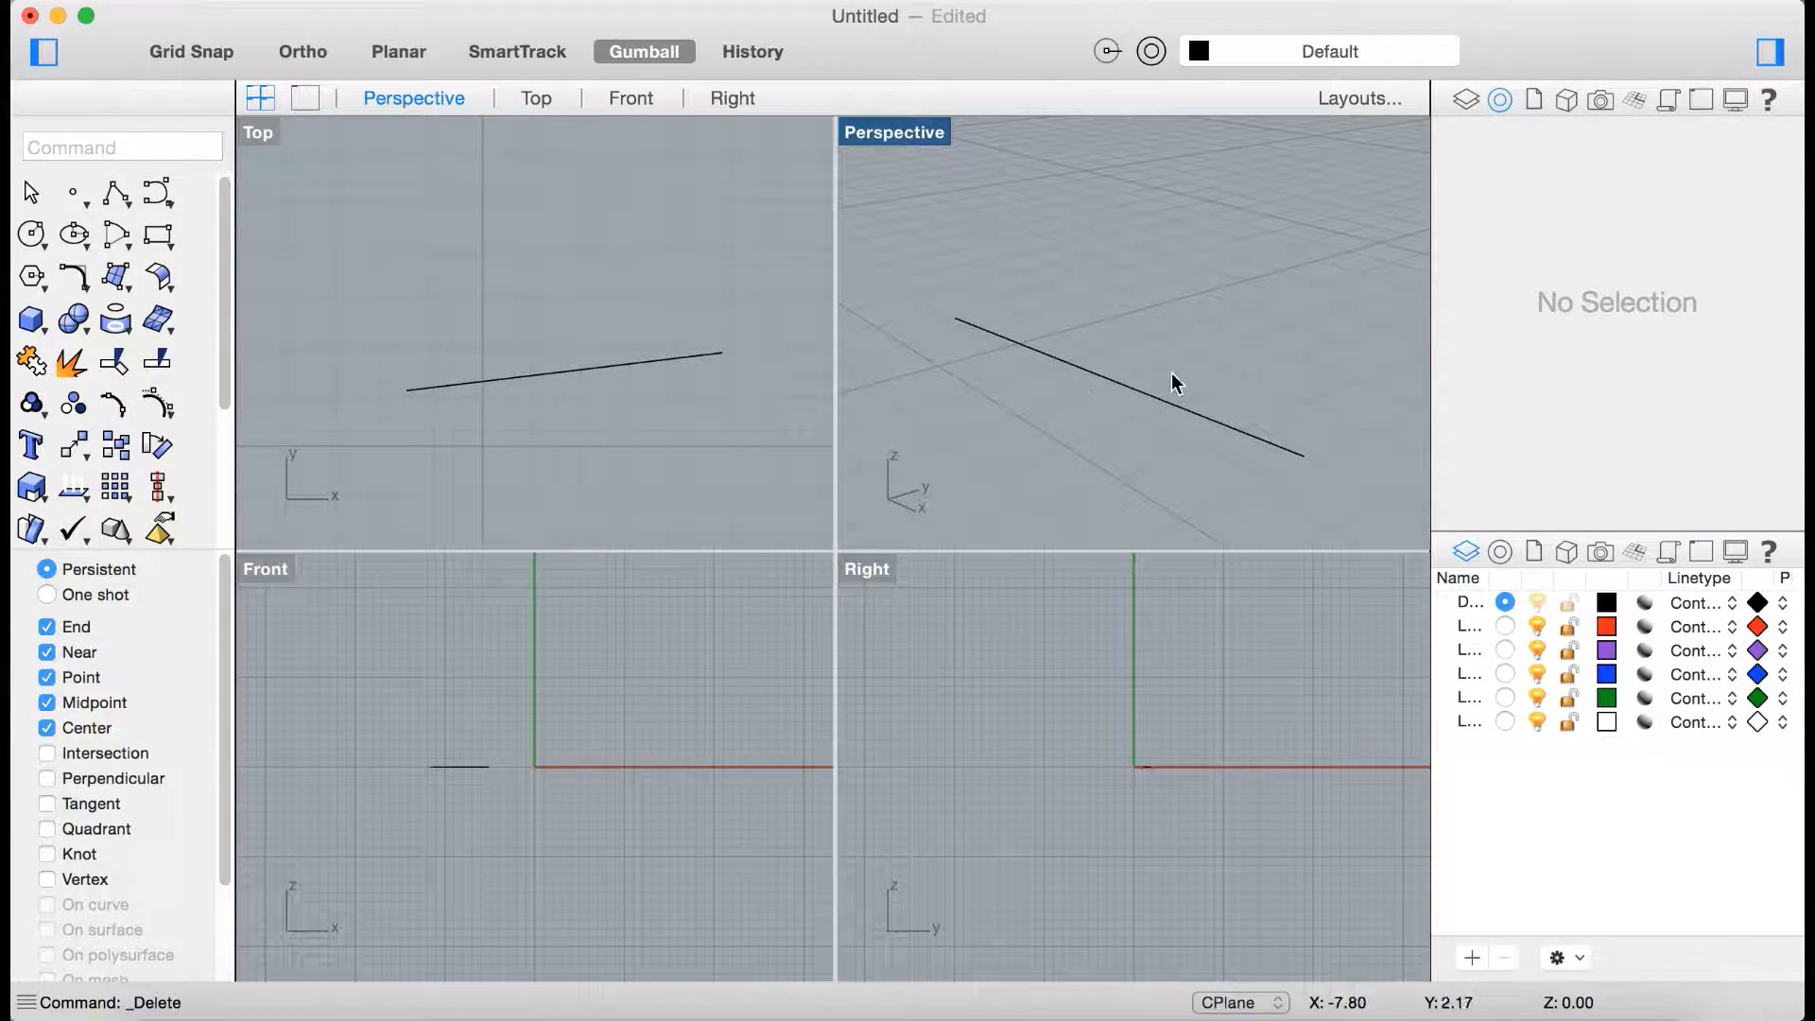
{"action": "left_click", "coordinate": [117, 193]}
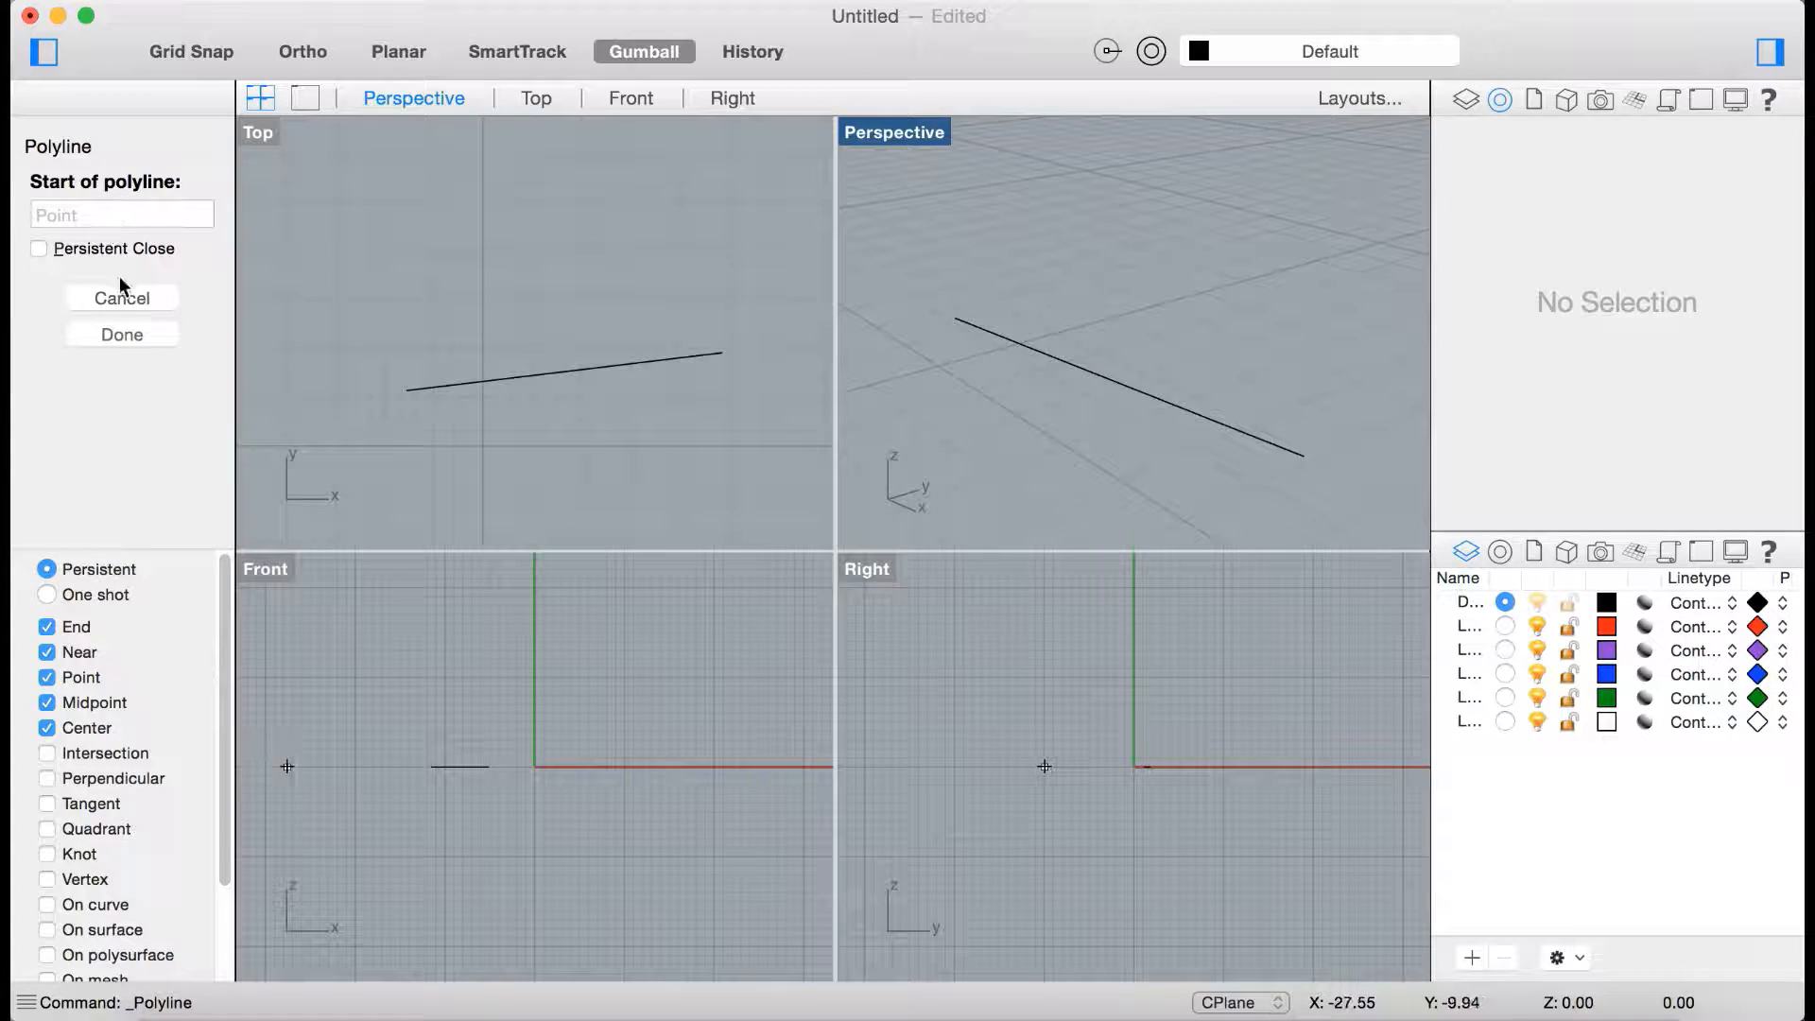
{"action": "left_click", "coordinate": [121, 286]}
{"action": "left_click", "coordinate": [116, 193]}
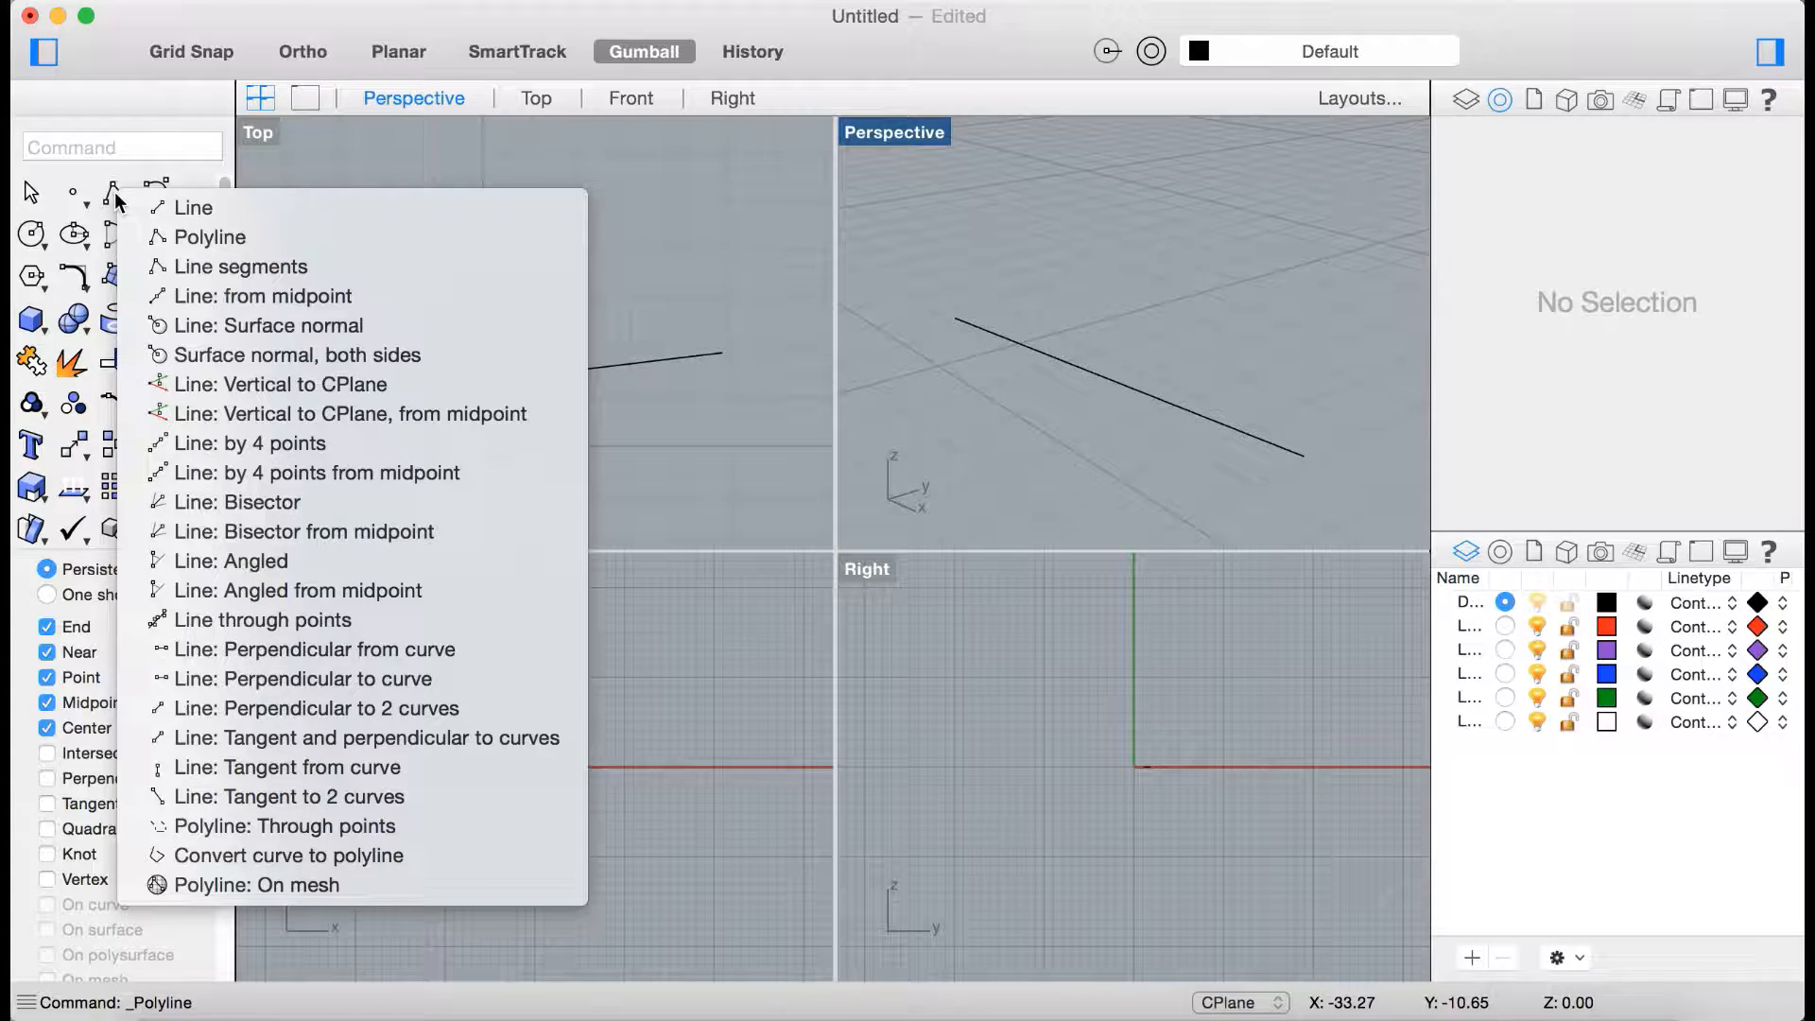
{"action": "left_click", "coordinate": [189, 208]}
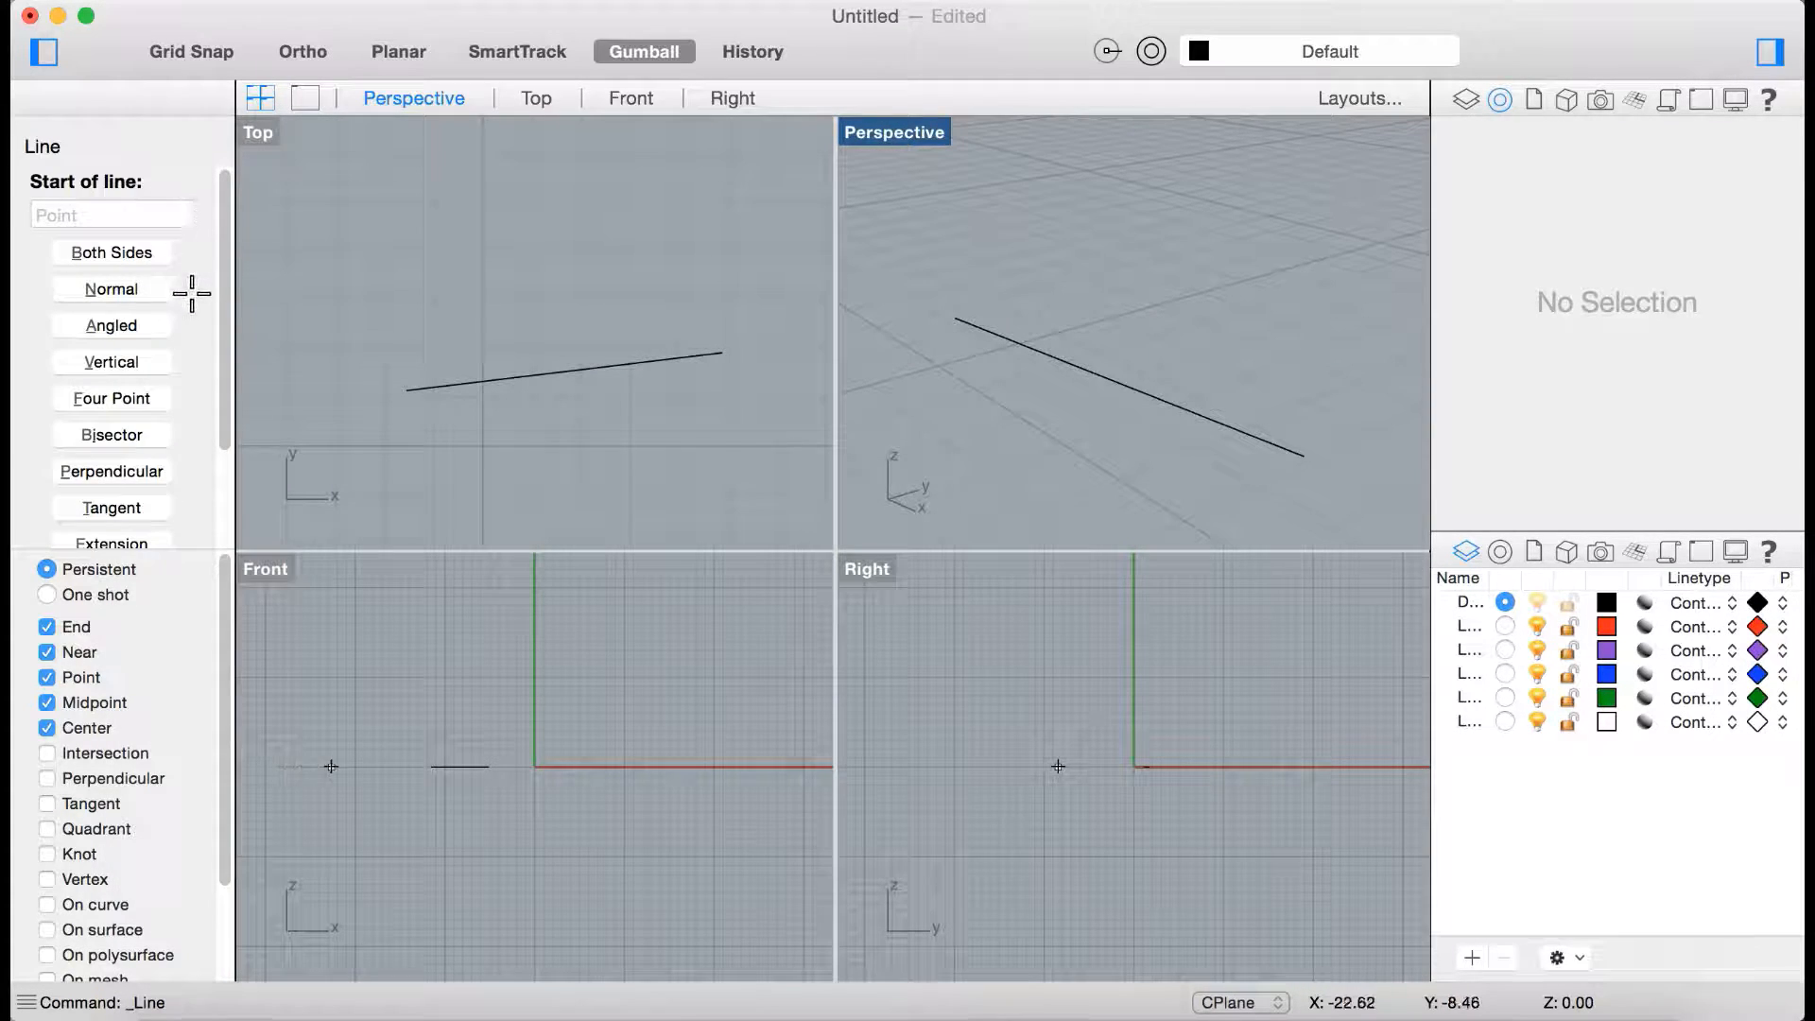
{"action": "scroll", "coordinate": [170, 397], "scroll_direction": "down", "scroll_amount": 3}
{"action": "scroll", "coordinate": [142, 425], "scroll_direction": "up", "scroll_amount": 3}
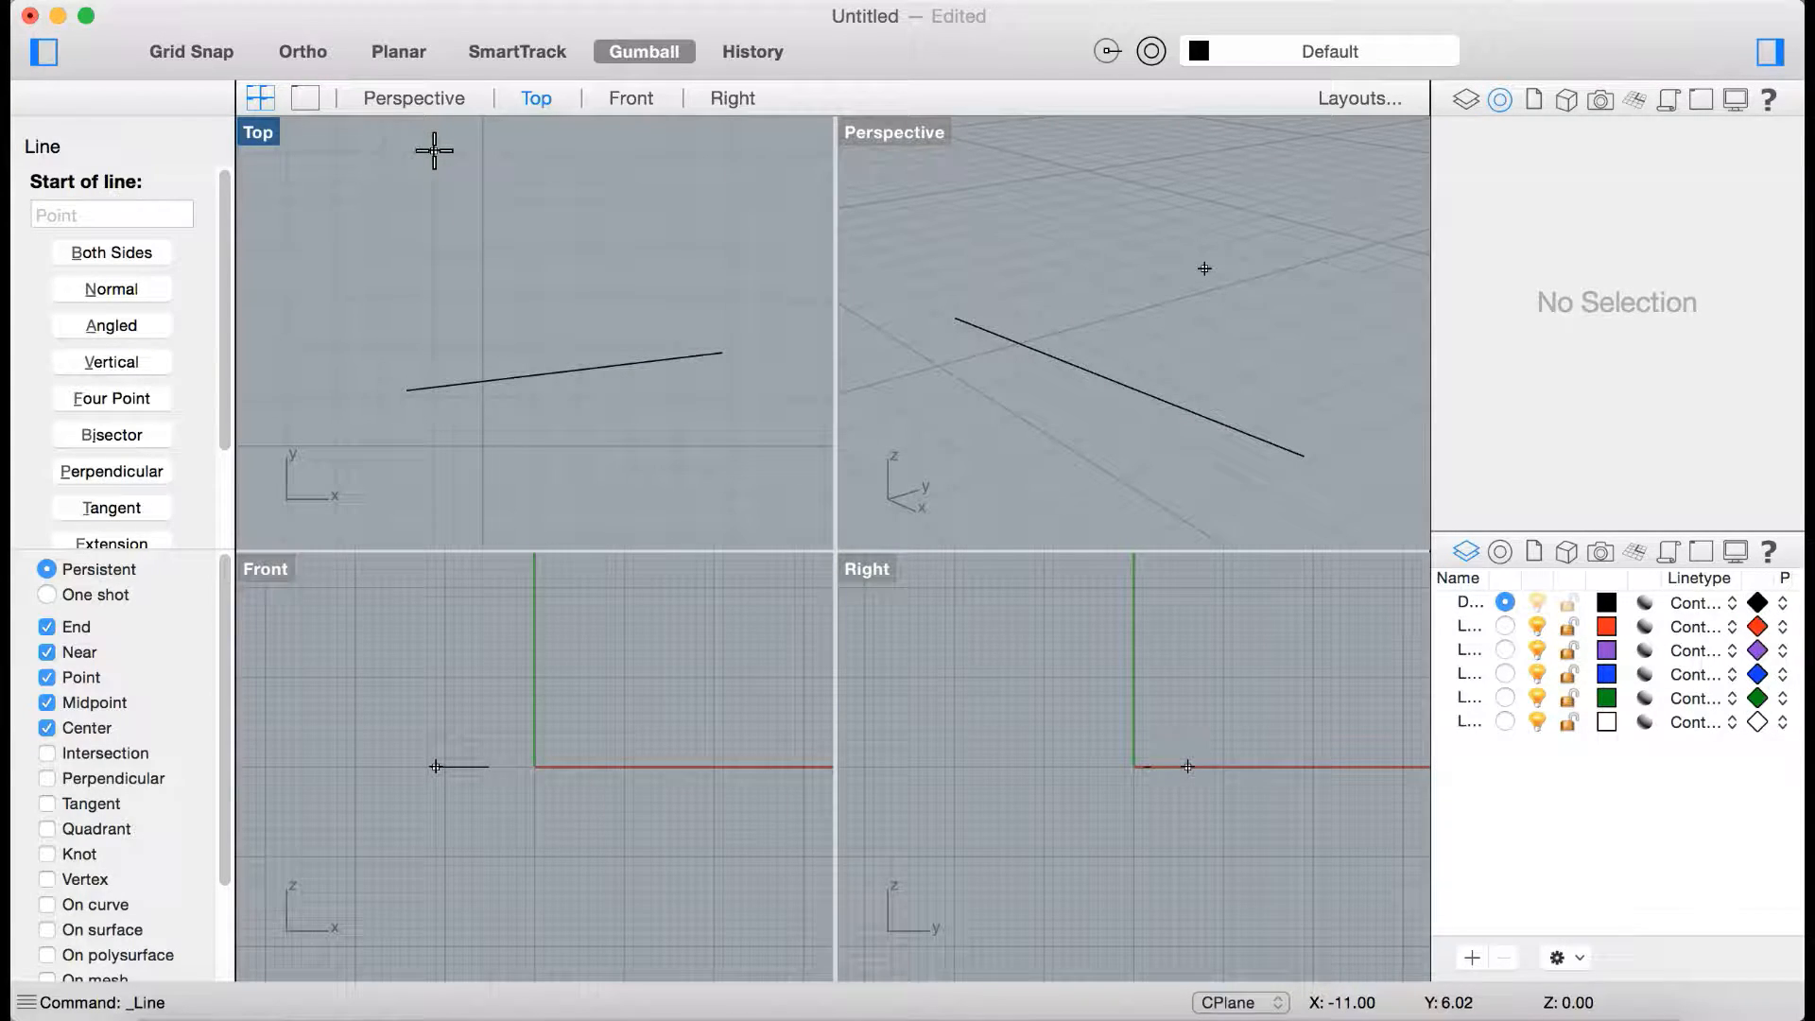
{"action": "key", "text": "Escape"}
Delete the long line and draw a circle in its place in the Top view.
{"action": "left_click_drag", "start_coordinate": [626, 317], "coordinate": [560, 440]}
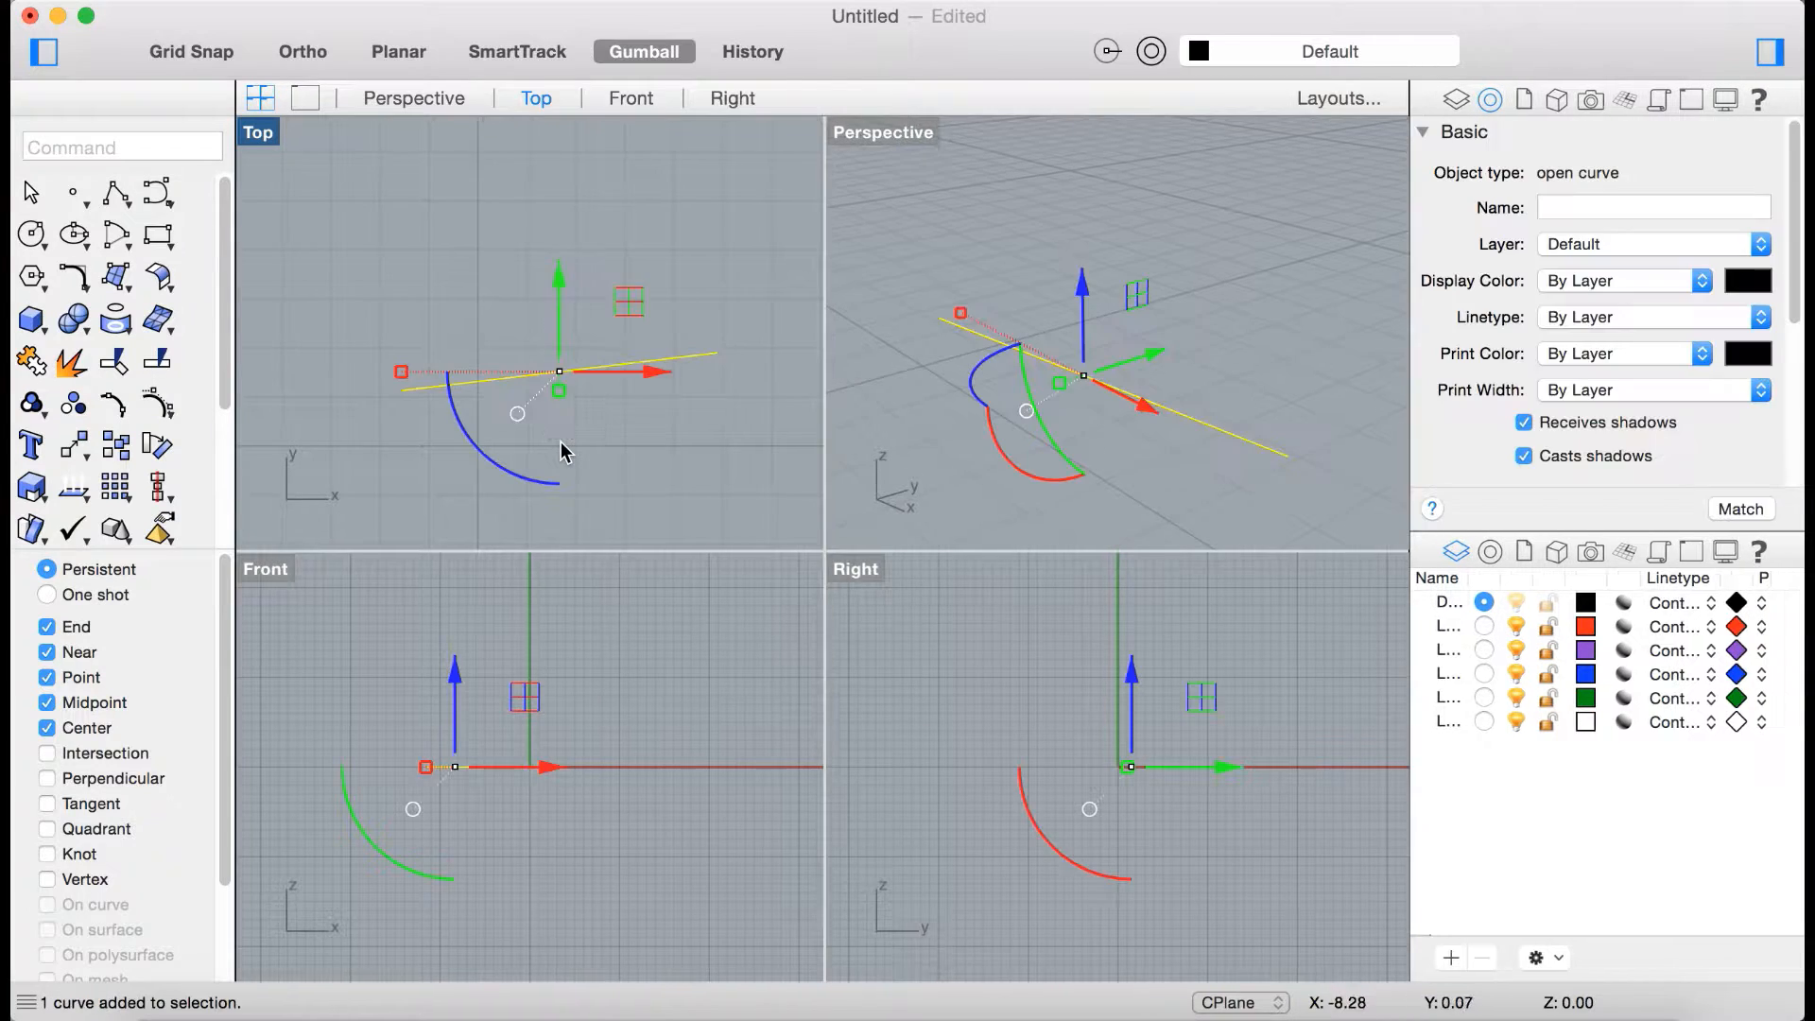
{"action": "key", "text": "Delete"}
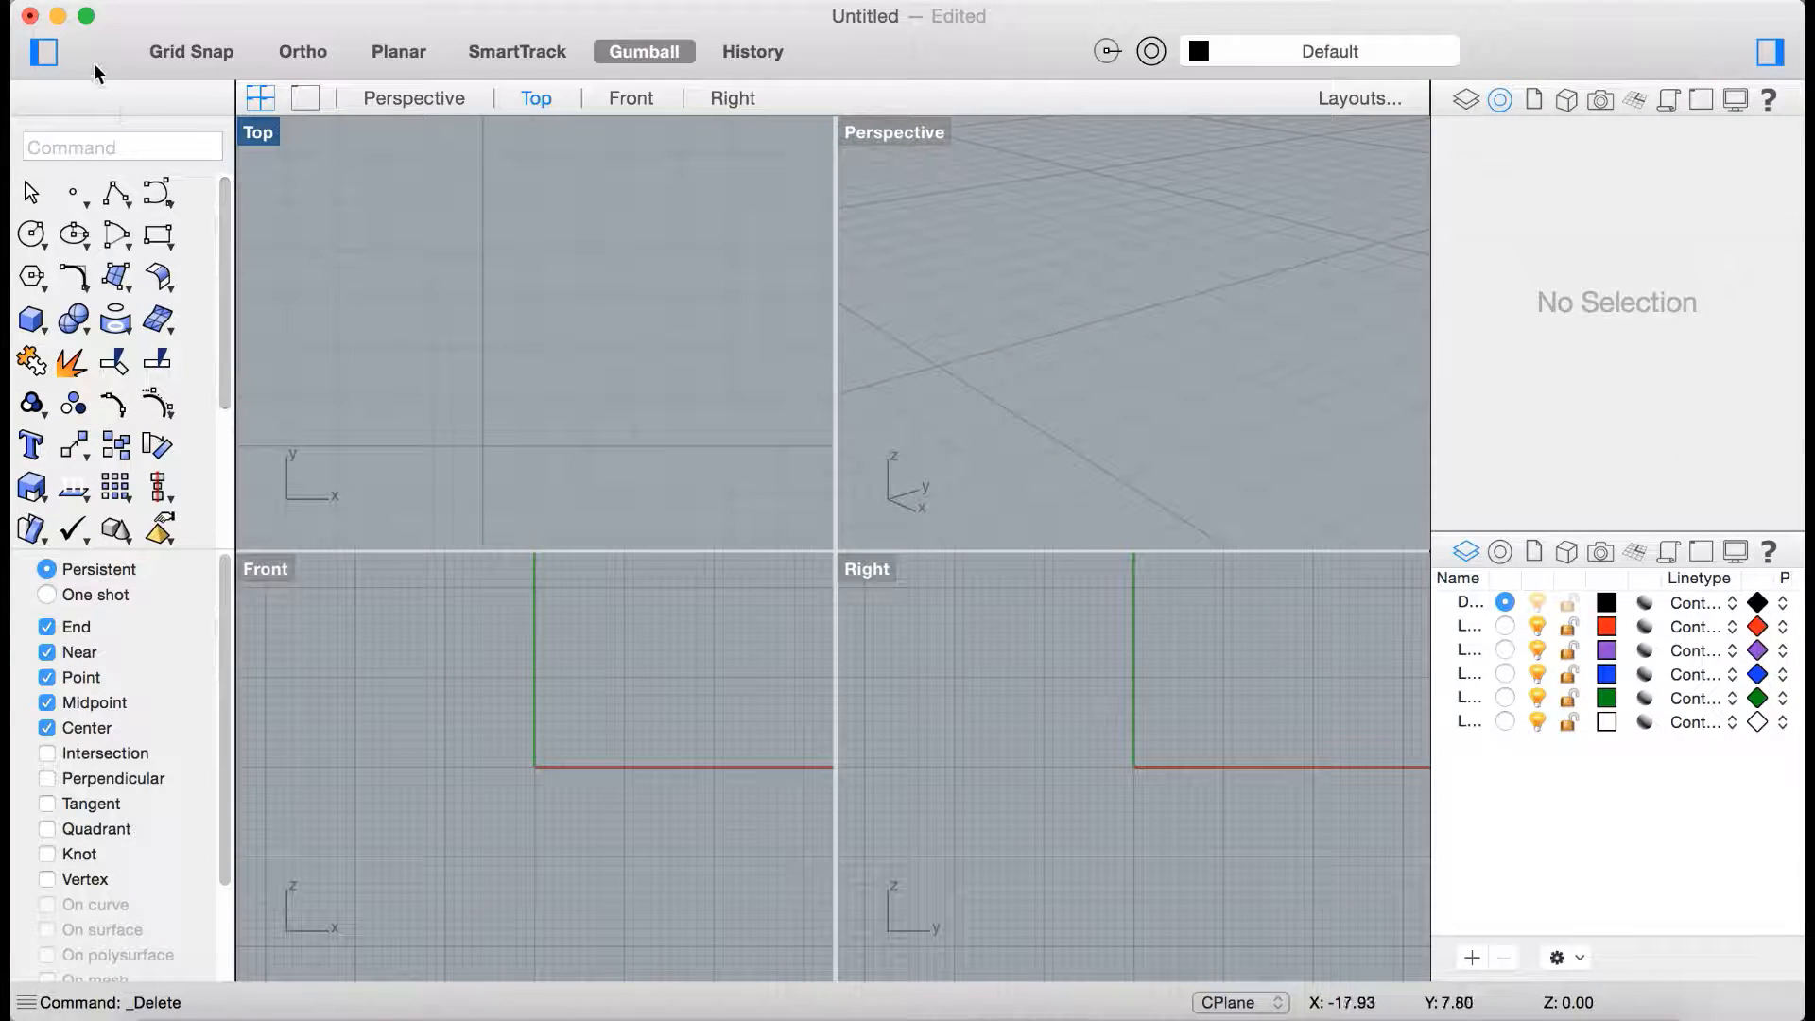
{"action": "left_click", "coordinate": [28, 239]}
{"action": "left_click", "coordinate": [498, 345]}
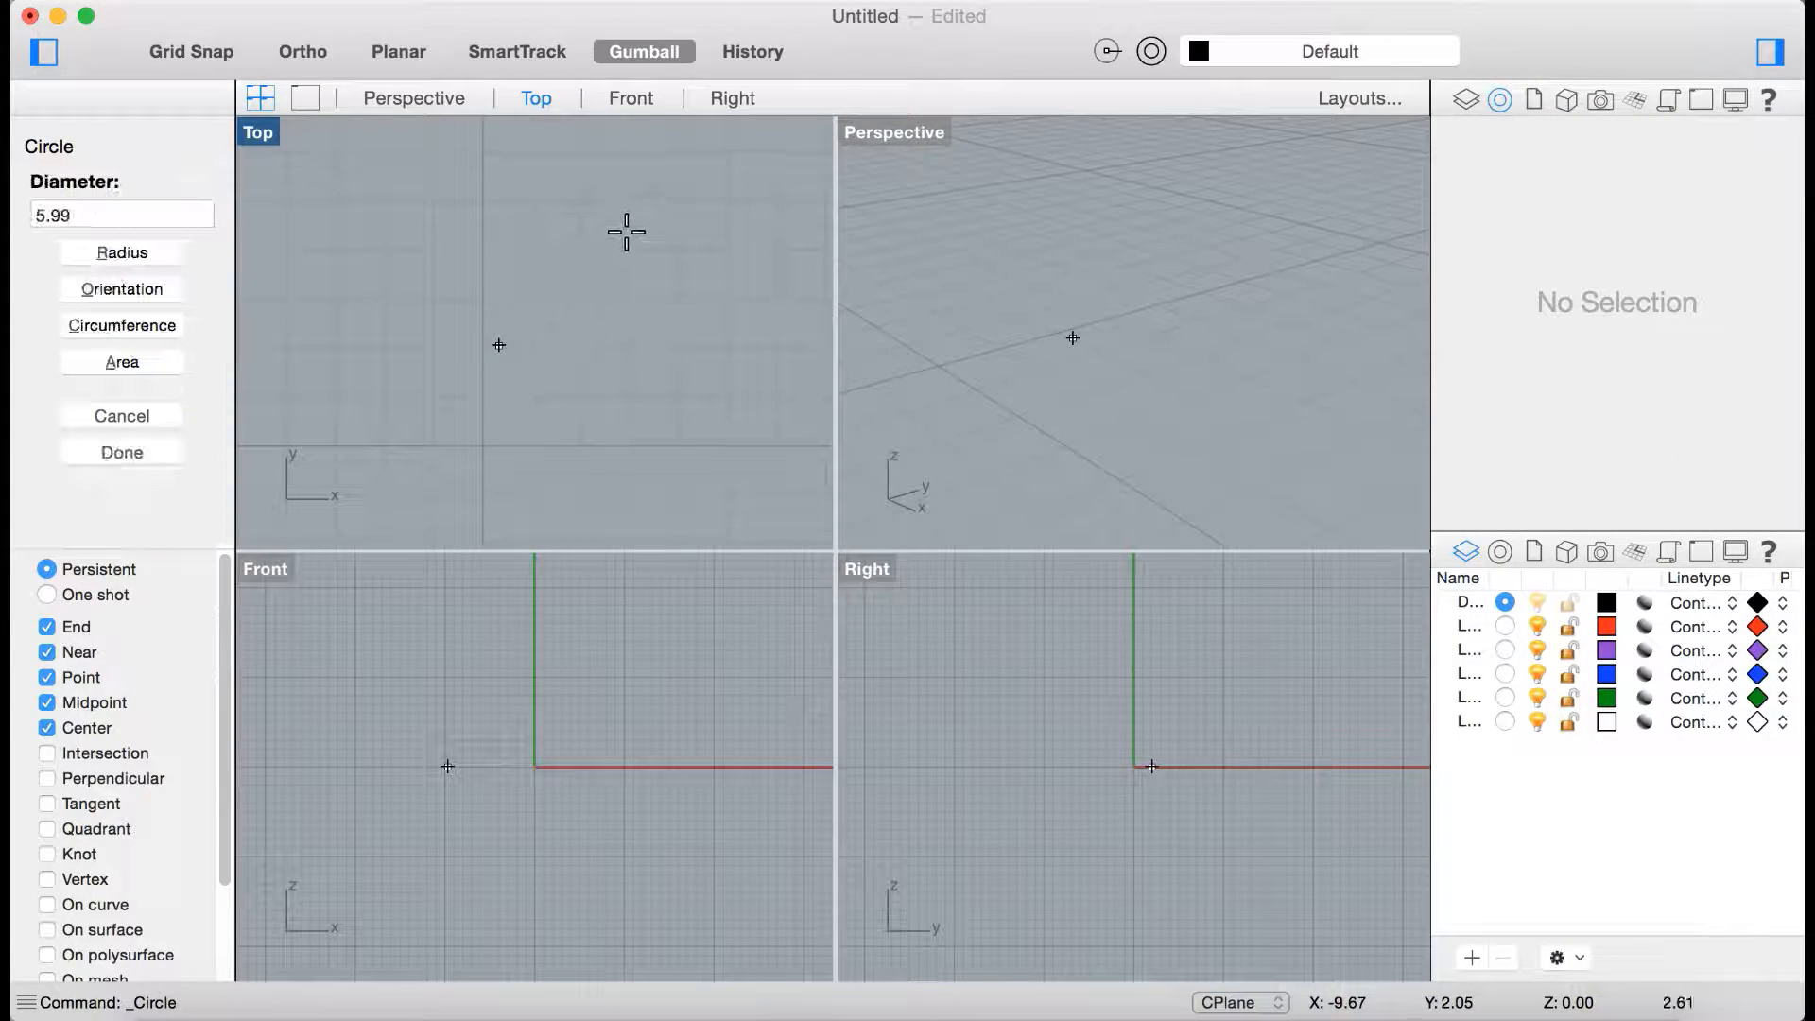
{"action": "key", "text": "Return"}
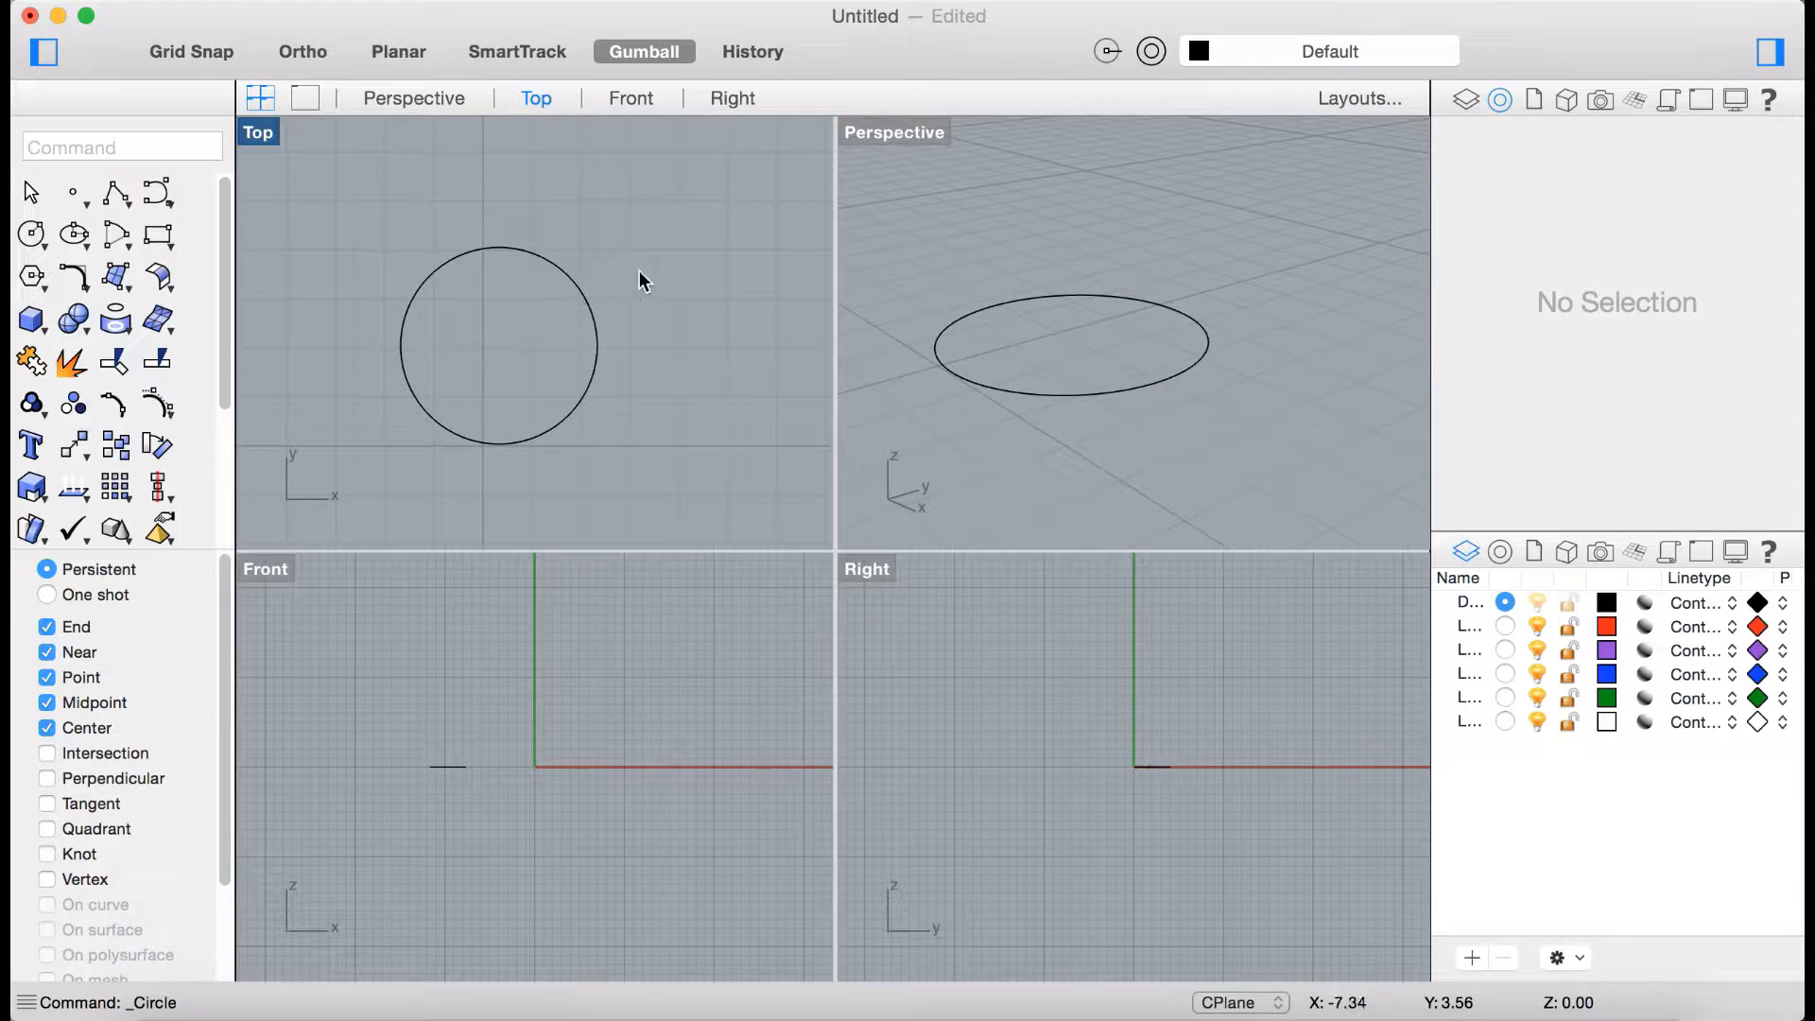
Draw a line with the Tangent option, starting on the circle's left edge and extending upward in the Top view.
{"action": "left_click", "coordinate": [113, 195]}
{"action": "left_click", "coordinate": [121, 298]}
{"action": "left_click", "coordinate": [127, 197]}
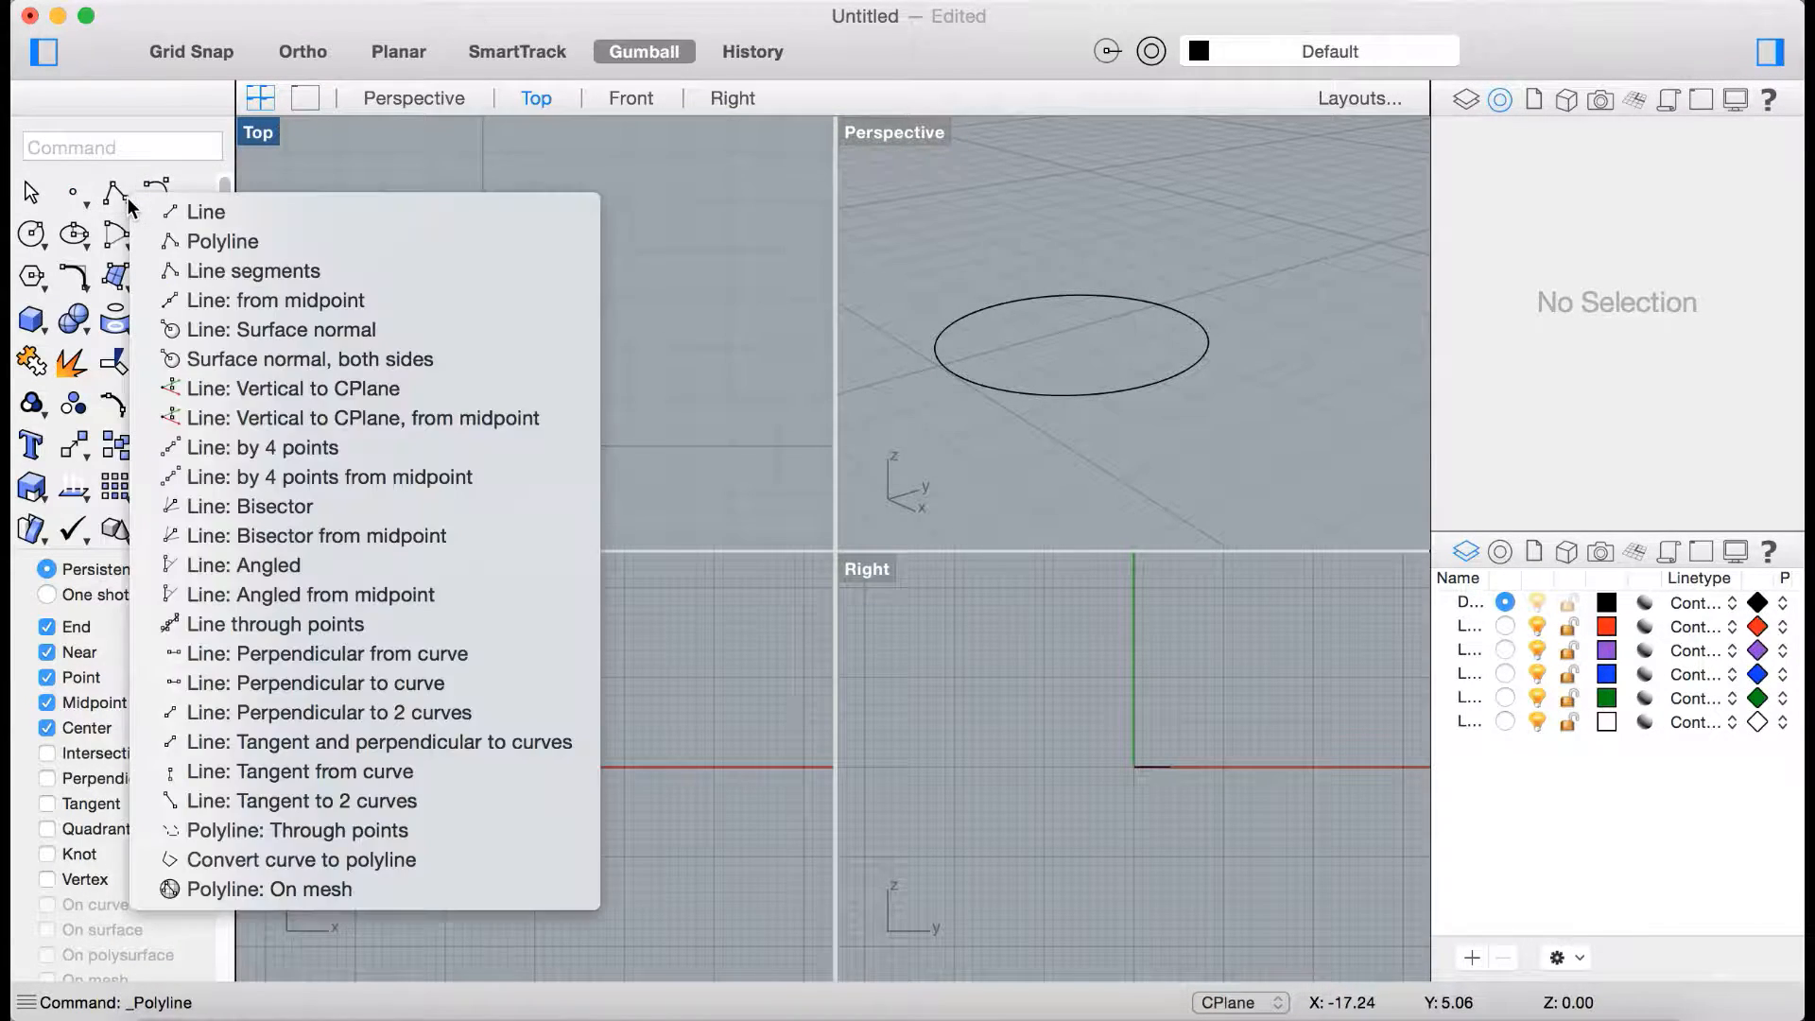
{"action": "left_click", "coordinate": [172, 206]}
{"action": "scroll", "coordinate": [130, 478], "scroll_direction": "down", "scroll_amount": 3}
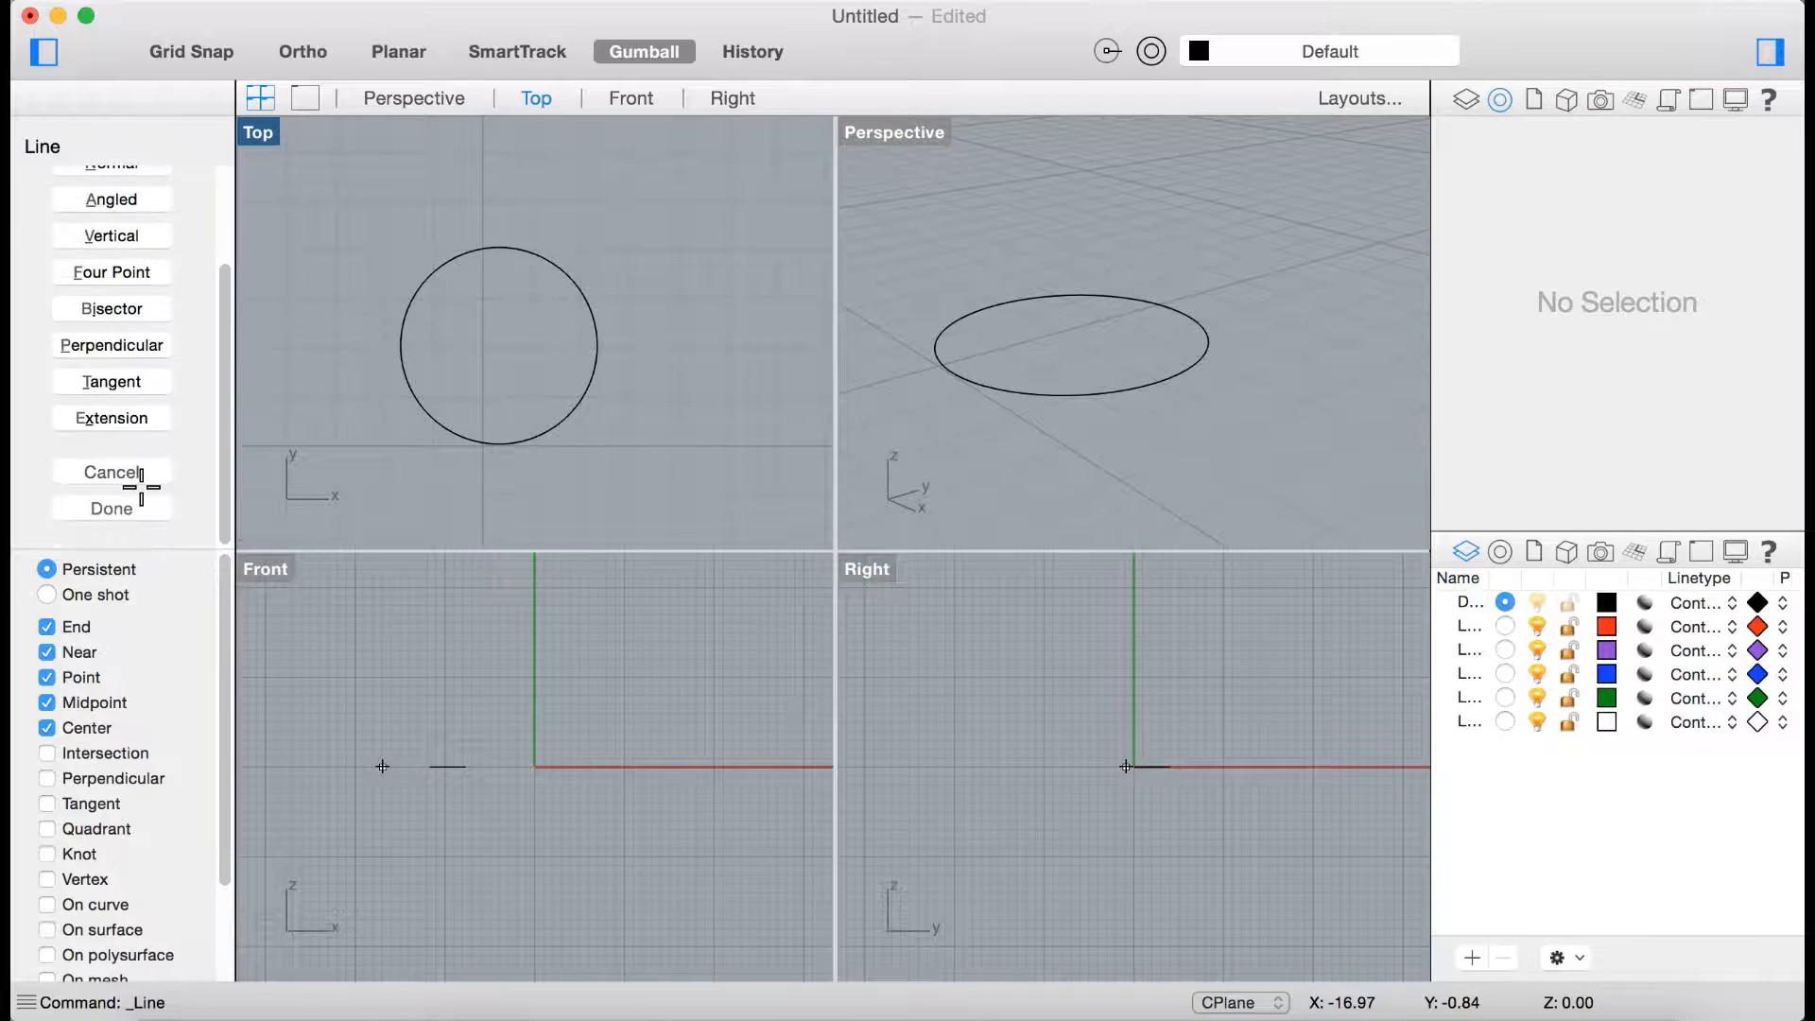
{"action": "left_click", "coordinate": [129, 382]}
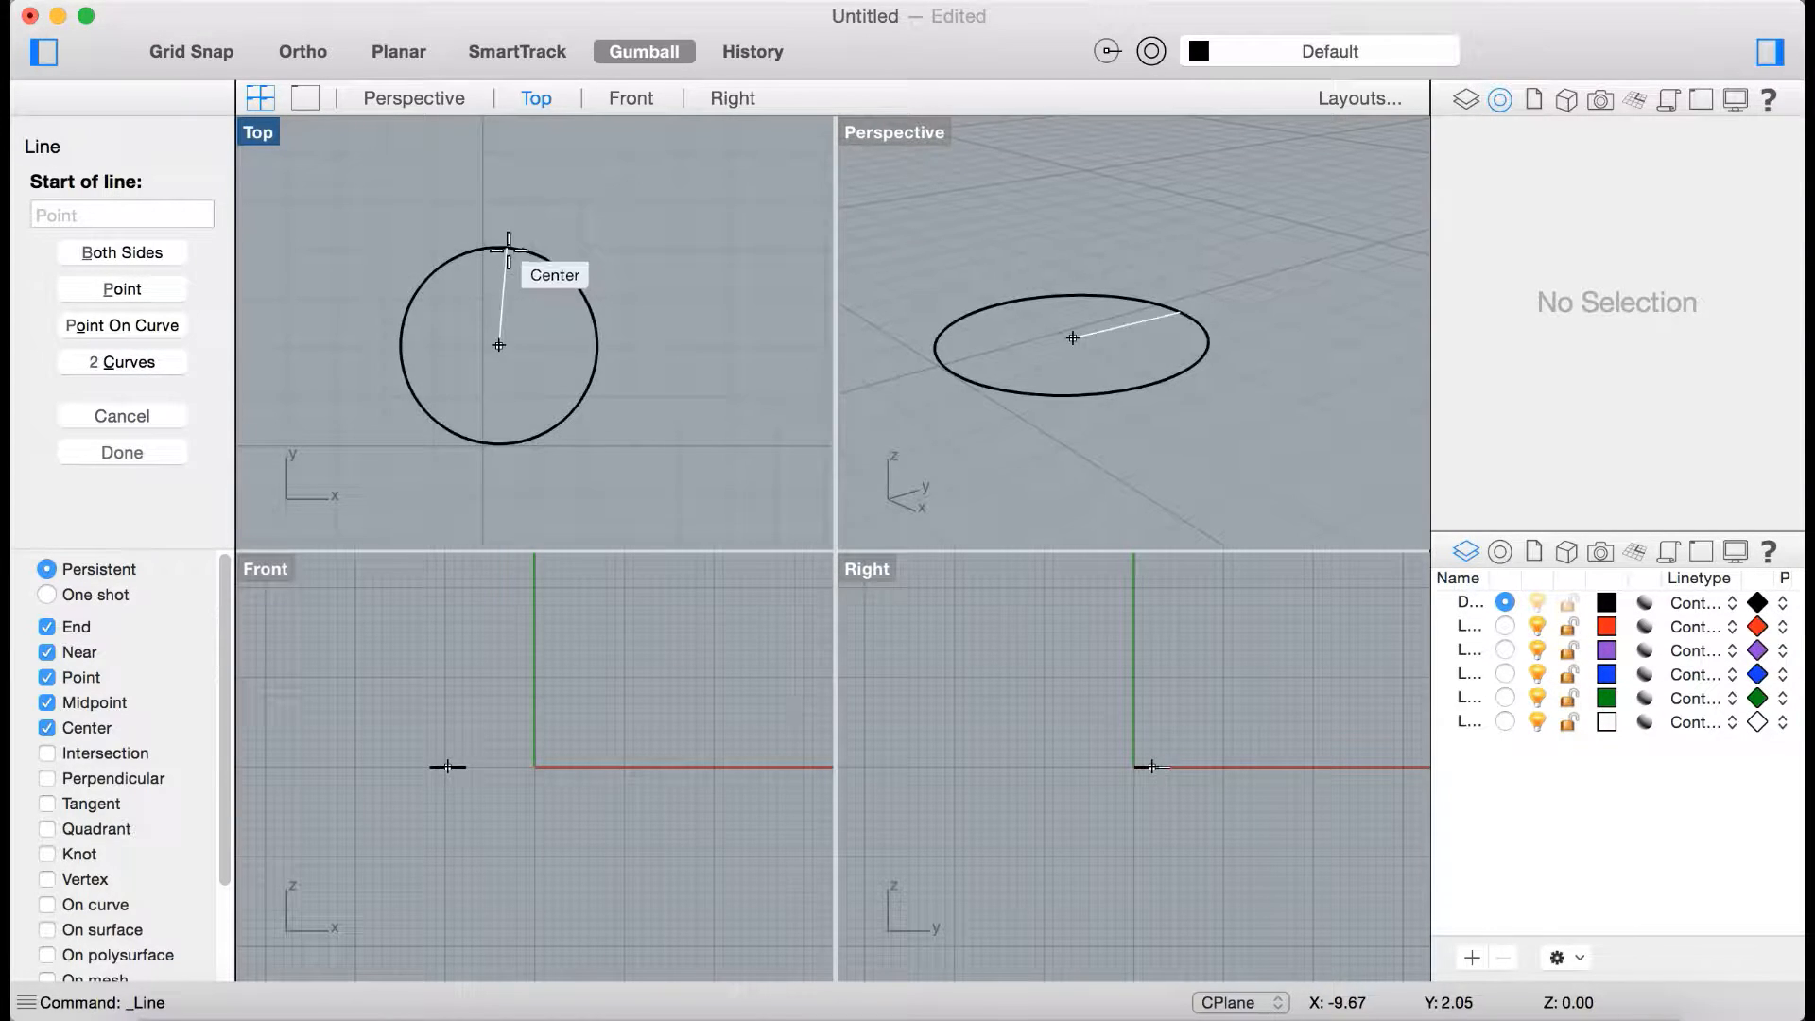
{"action": "left_click", "coordinate": [399, 352]}
{"action": "left_click", "coordinate": [388, 252]}
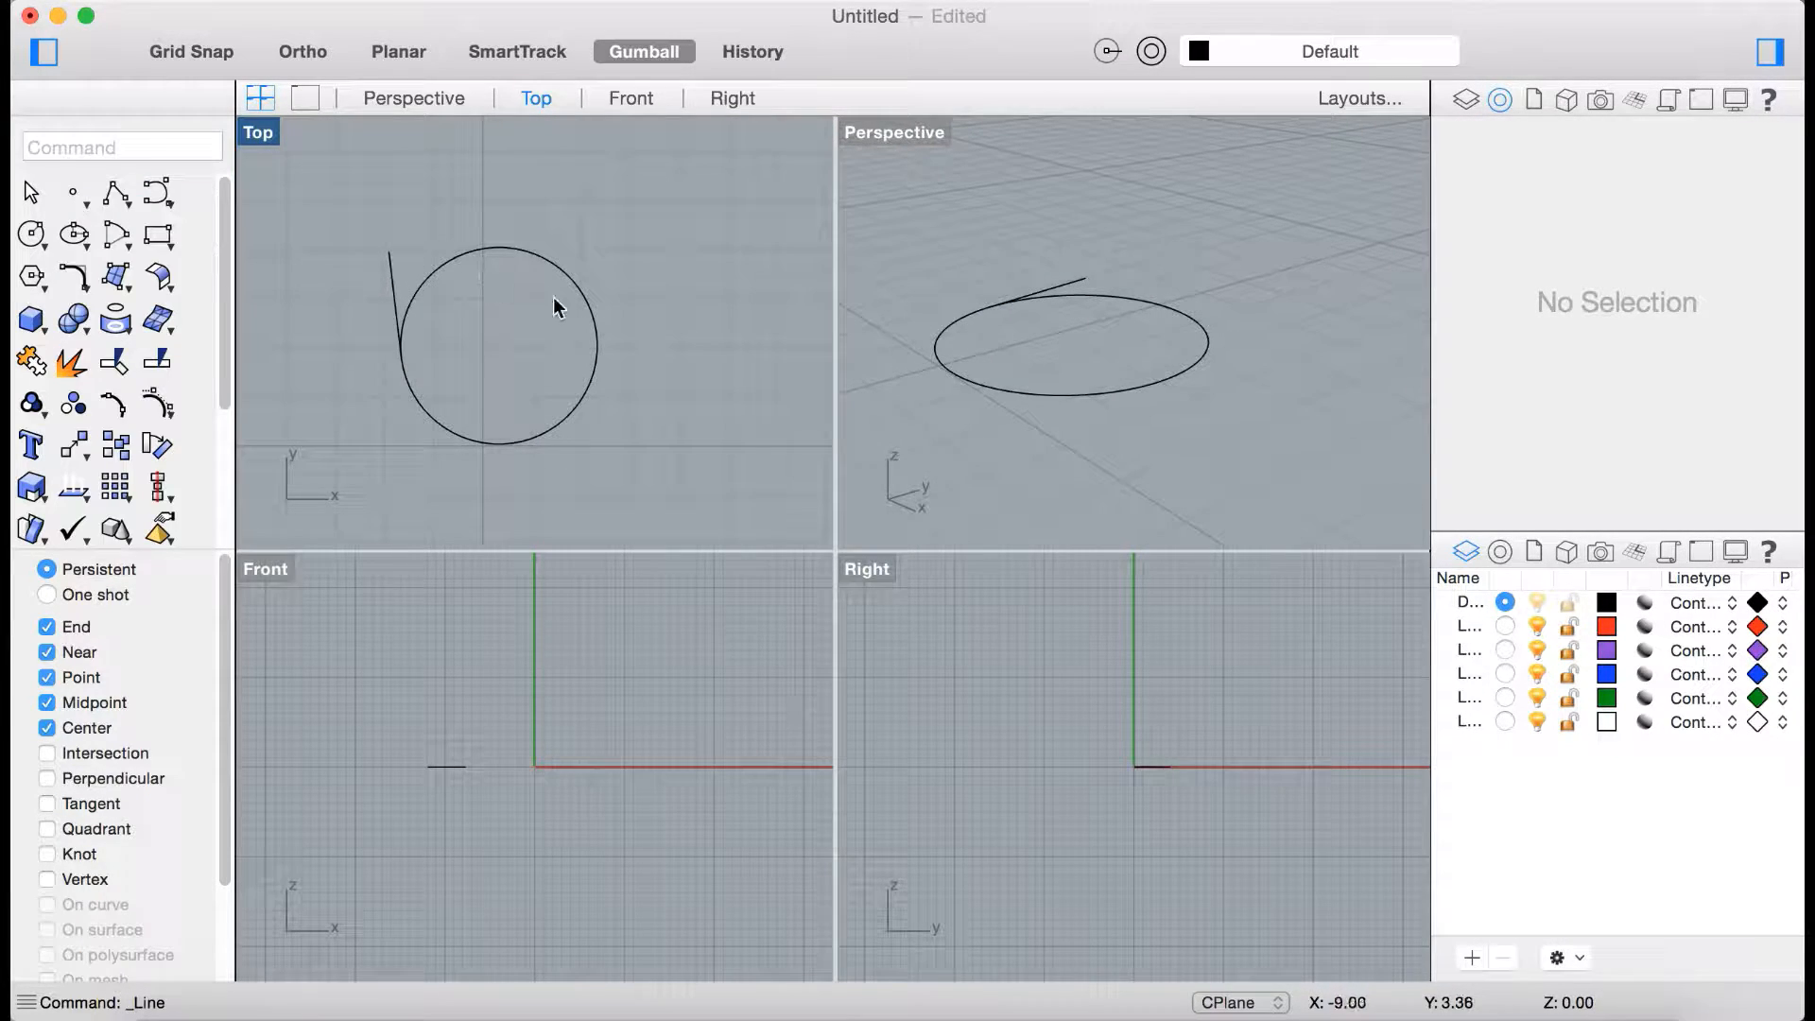
Select the circle together with its tangent line and delete both.
{"action": "scroll", "coordinate": [378, 260], "scroll_direction": "up", "scroll_amount": 5}
{"action": "scroll", "coordinate": [410, 312], "scroll_direction": "up", "scroll_amount": 3}
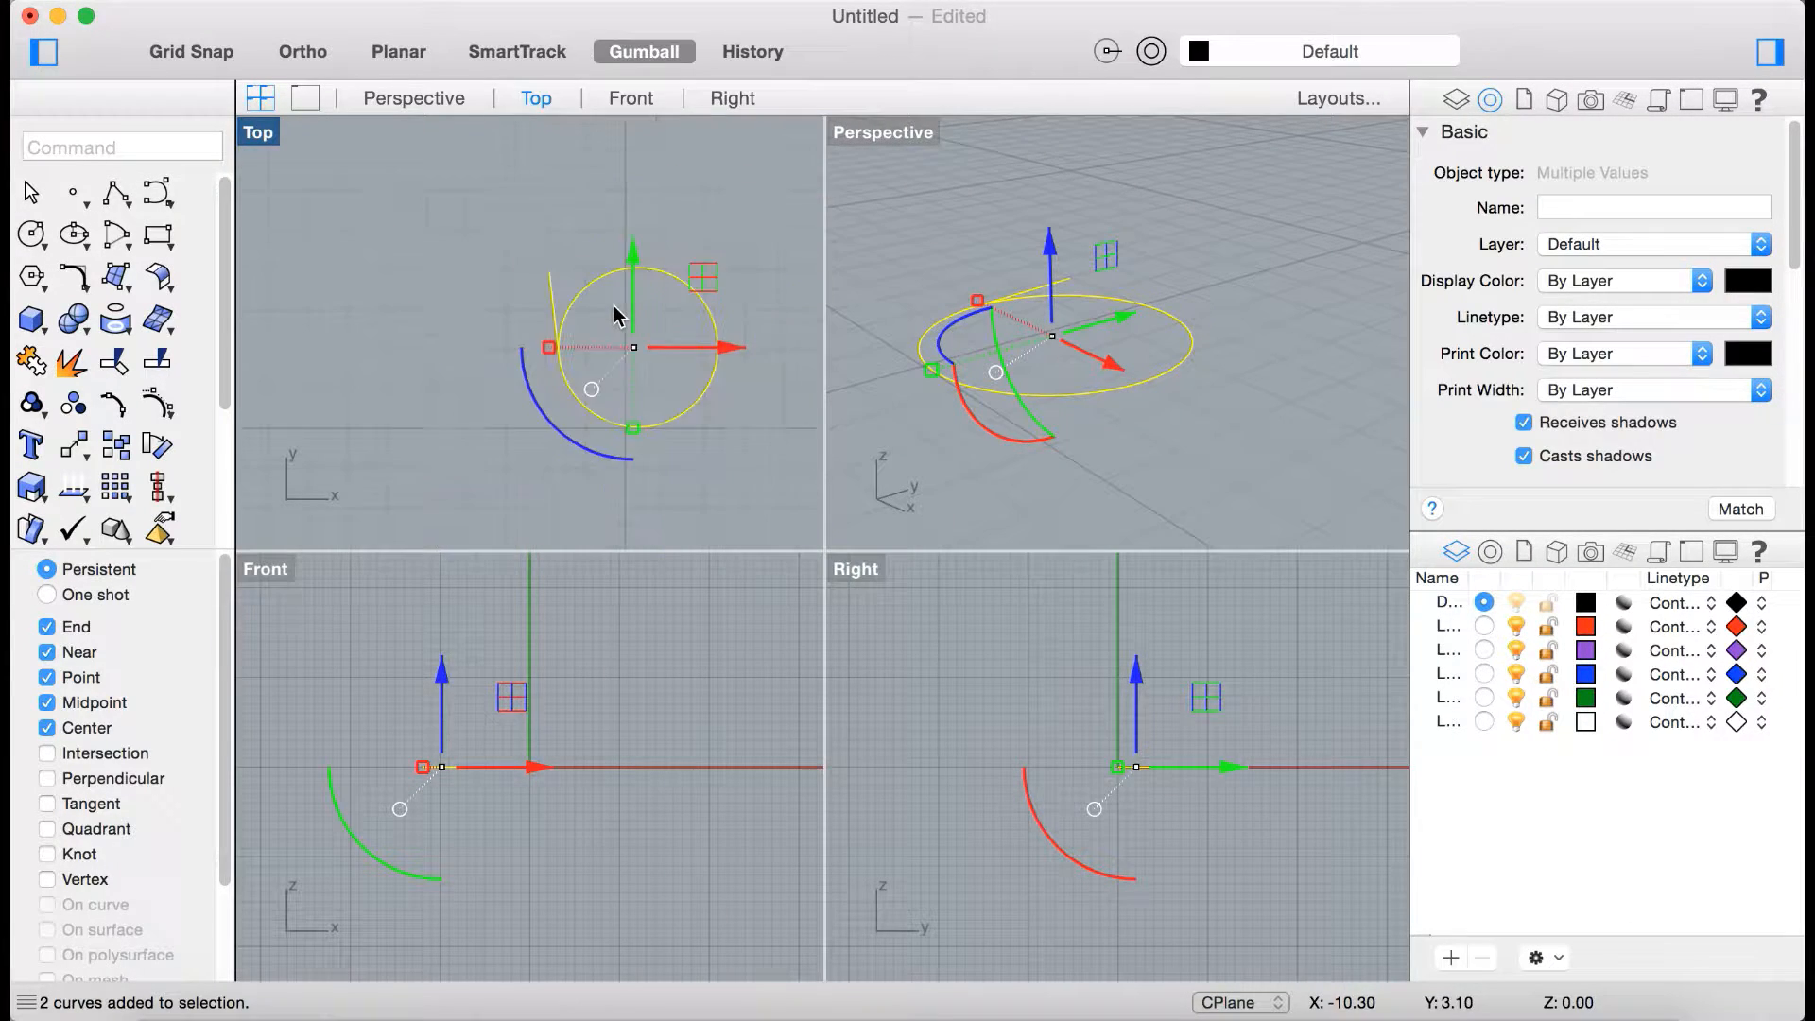
{"action": "scroll", "coordinate": [615, 314], "scroll_direction": "up", "scroll_amount": 3}
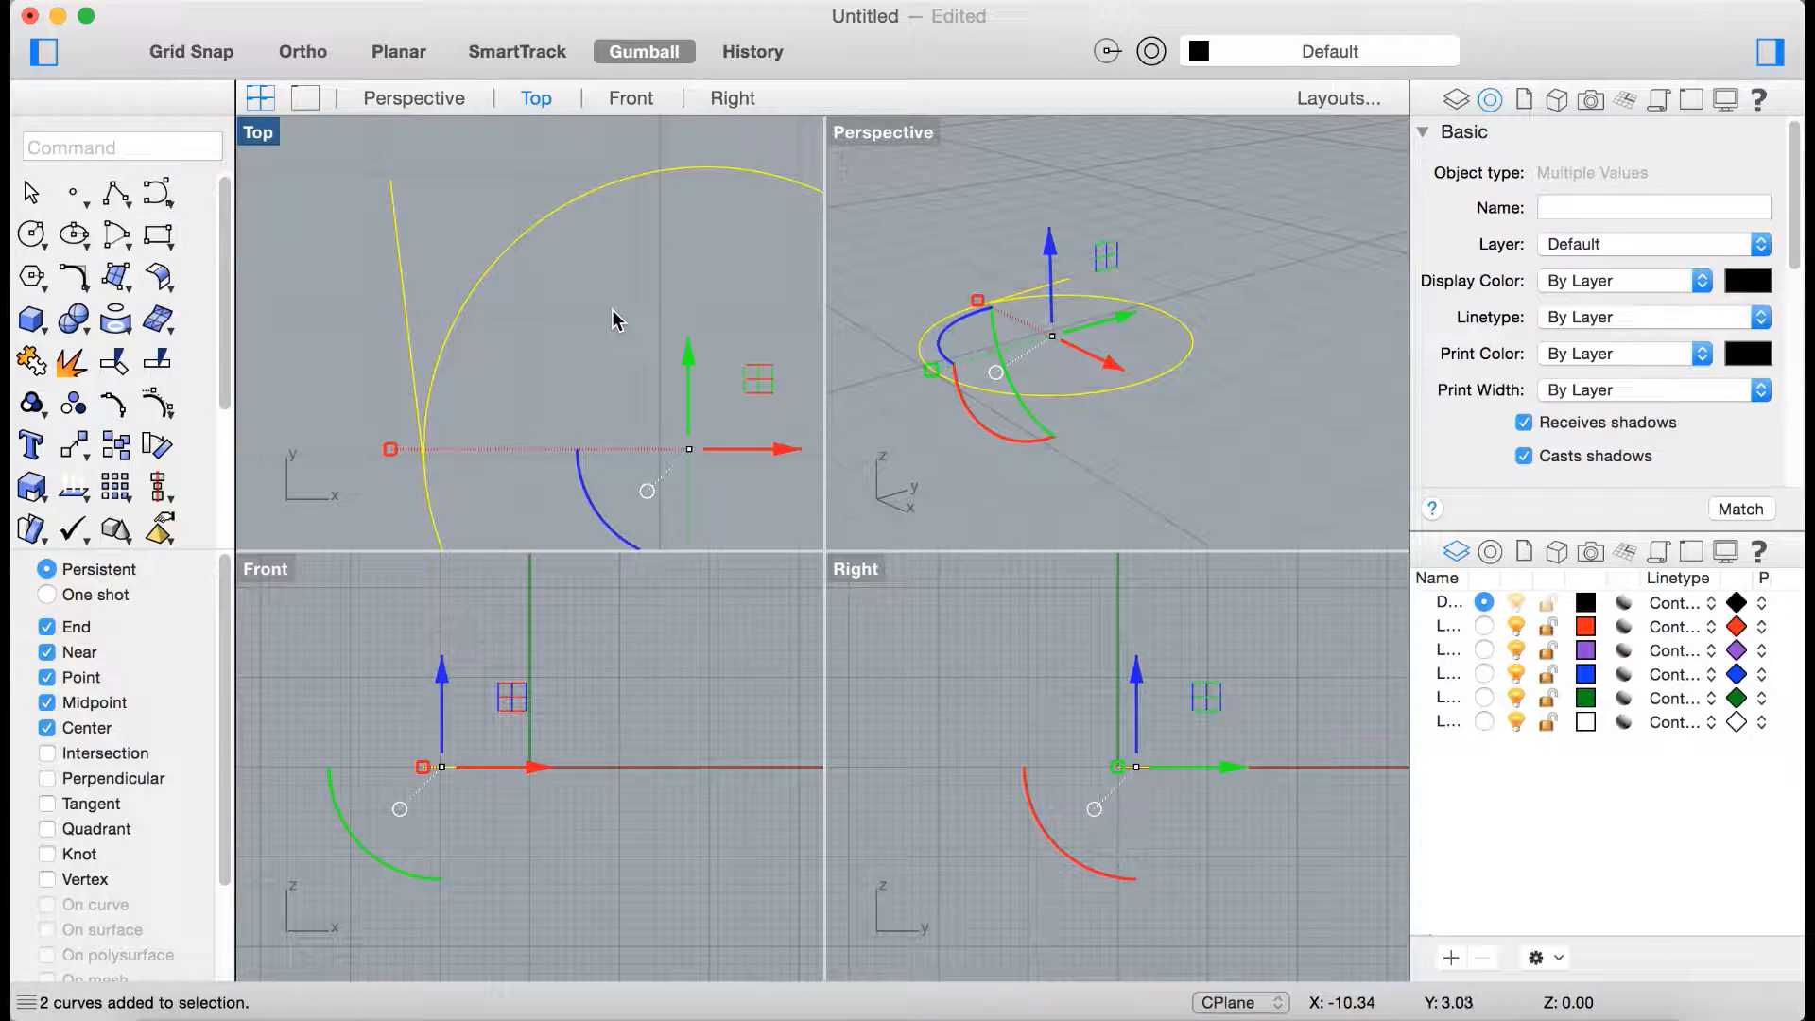
{"action": "key", "text": "Delete"}
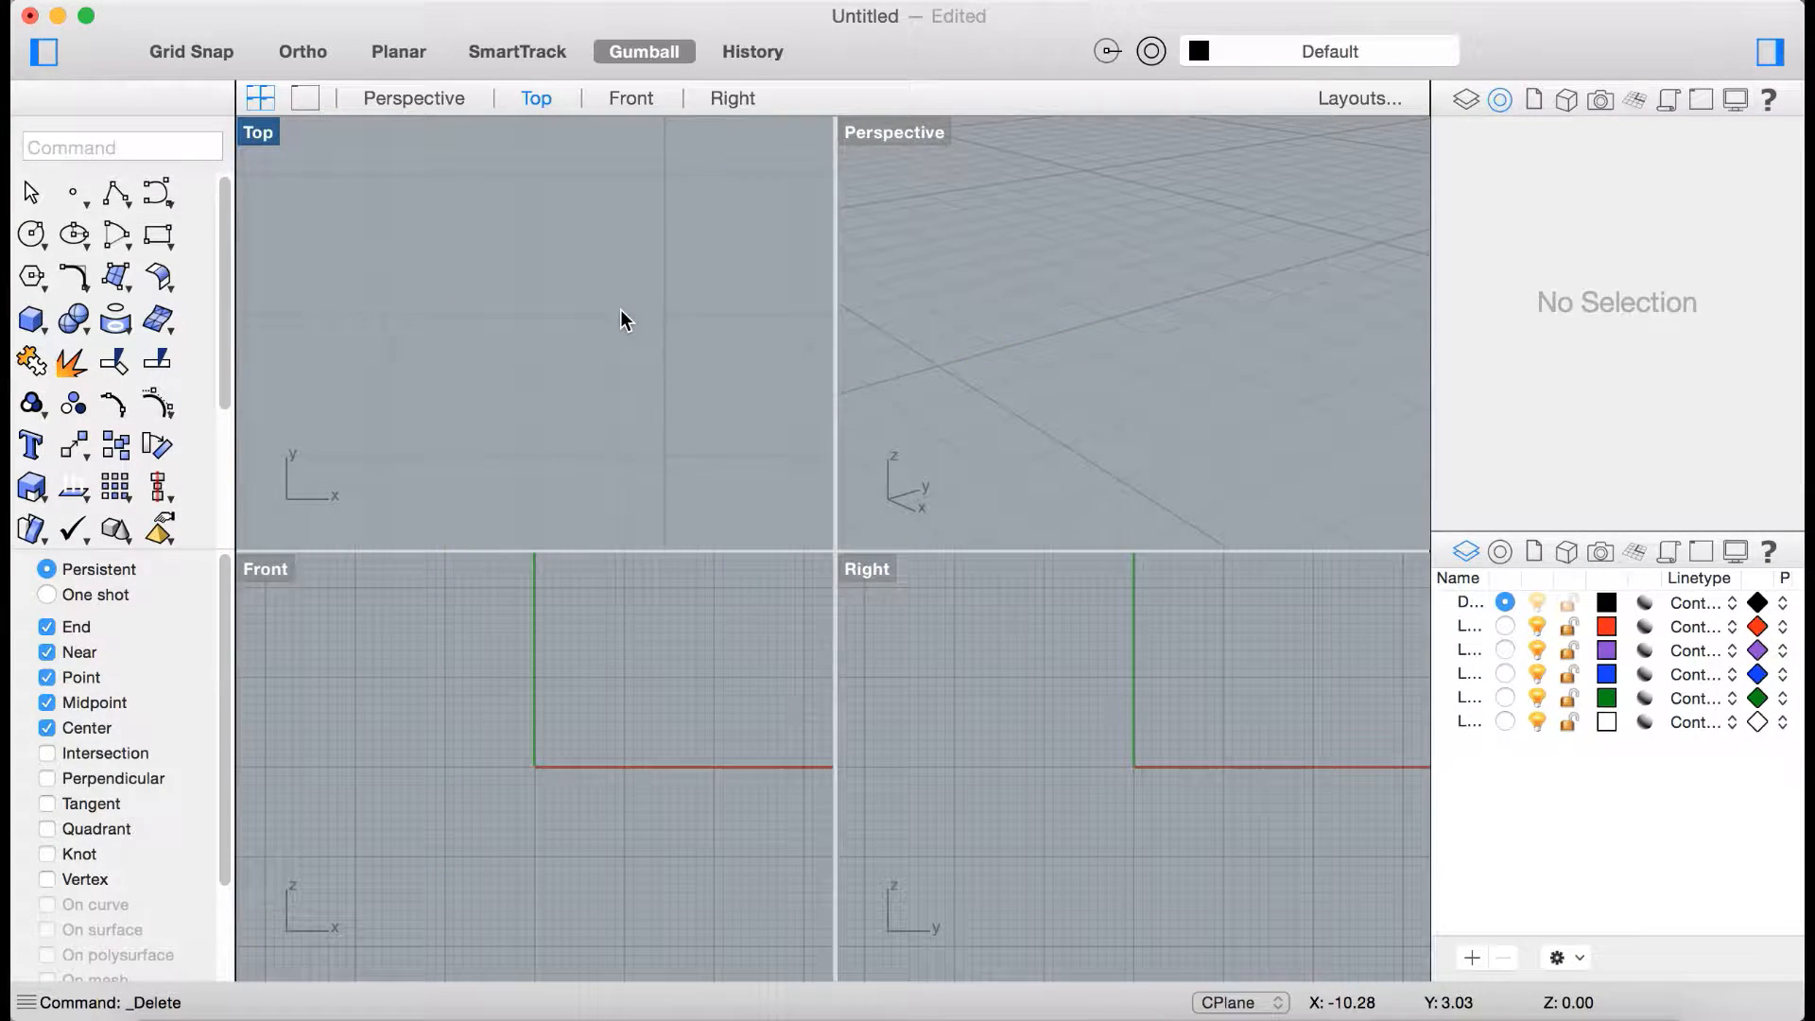
Draw a closed polyline with six irregularly placed vertices in the Top view, ending on its start point.
{"action": "left_click", "coordinate": [116, 196]}
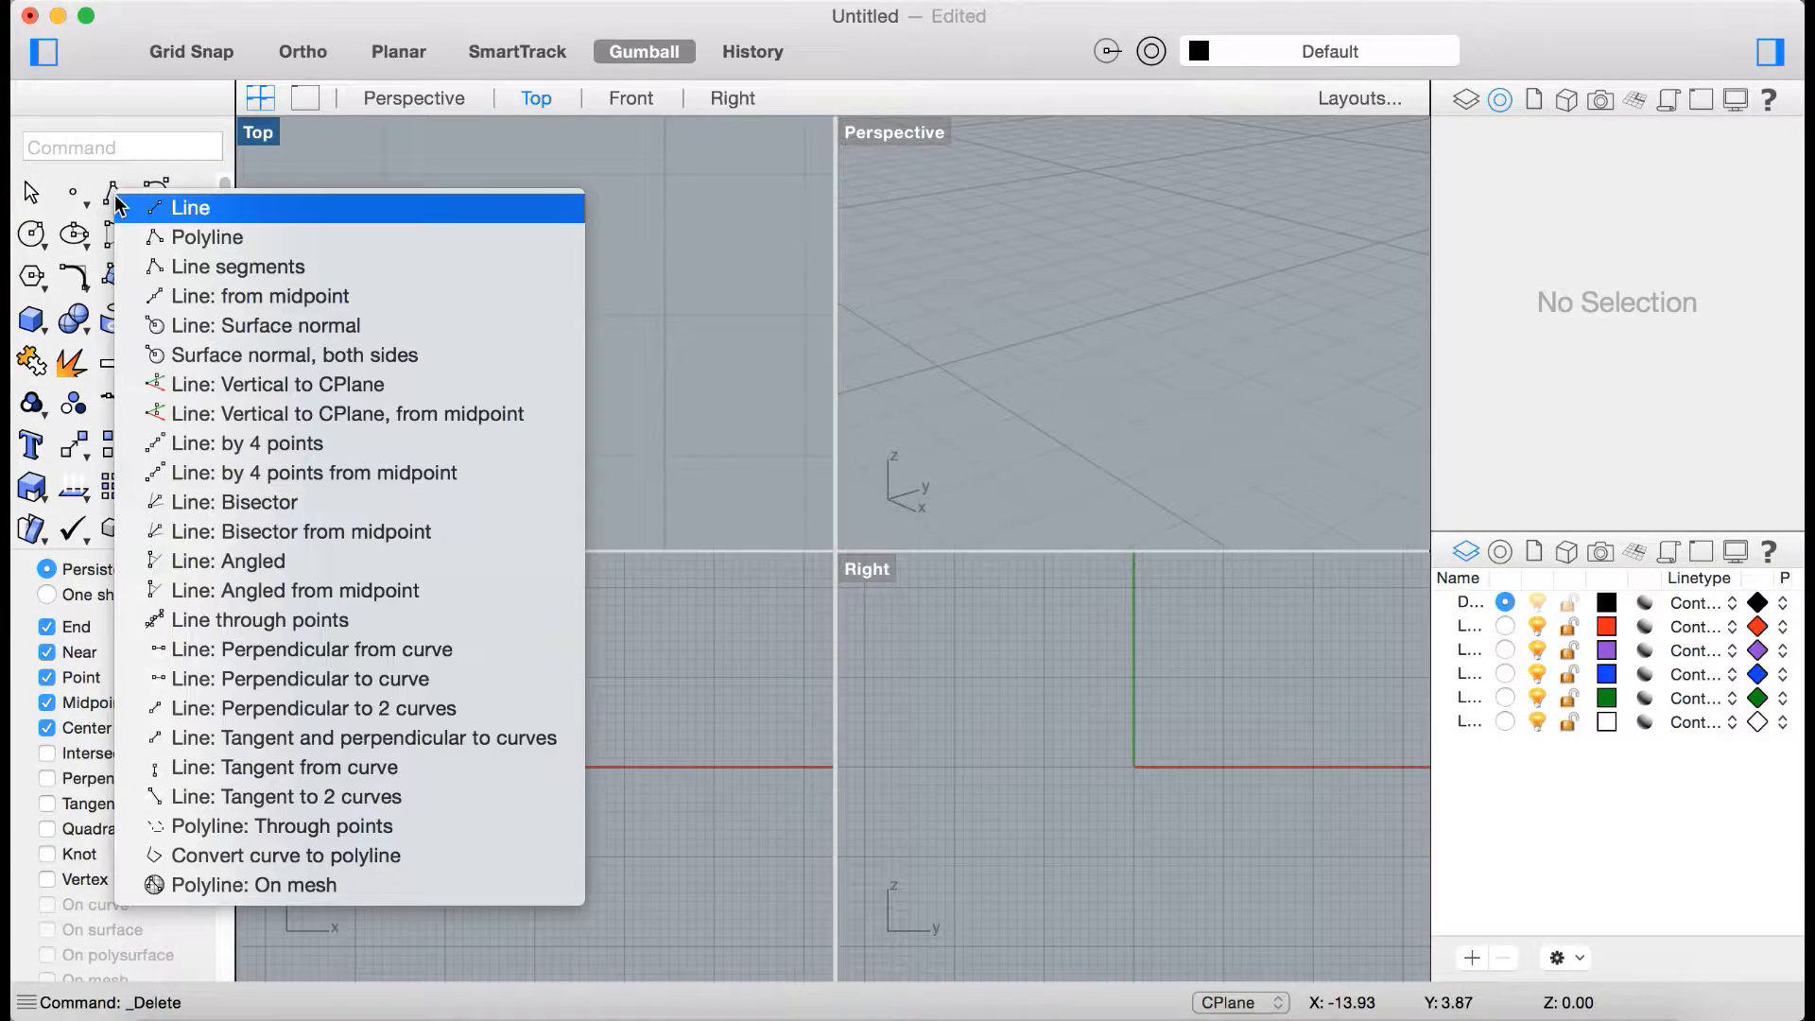
{"action": "left_click", "coordinate": [206, 236]}
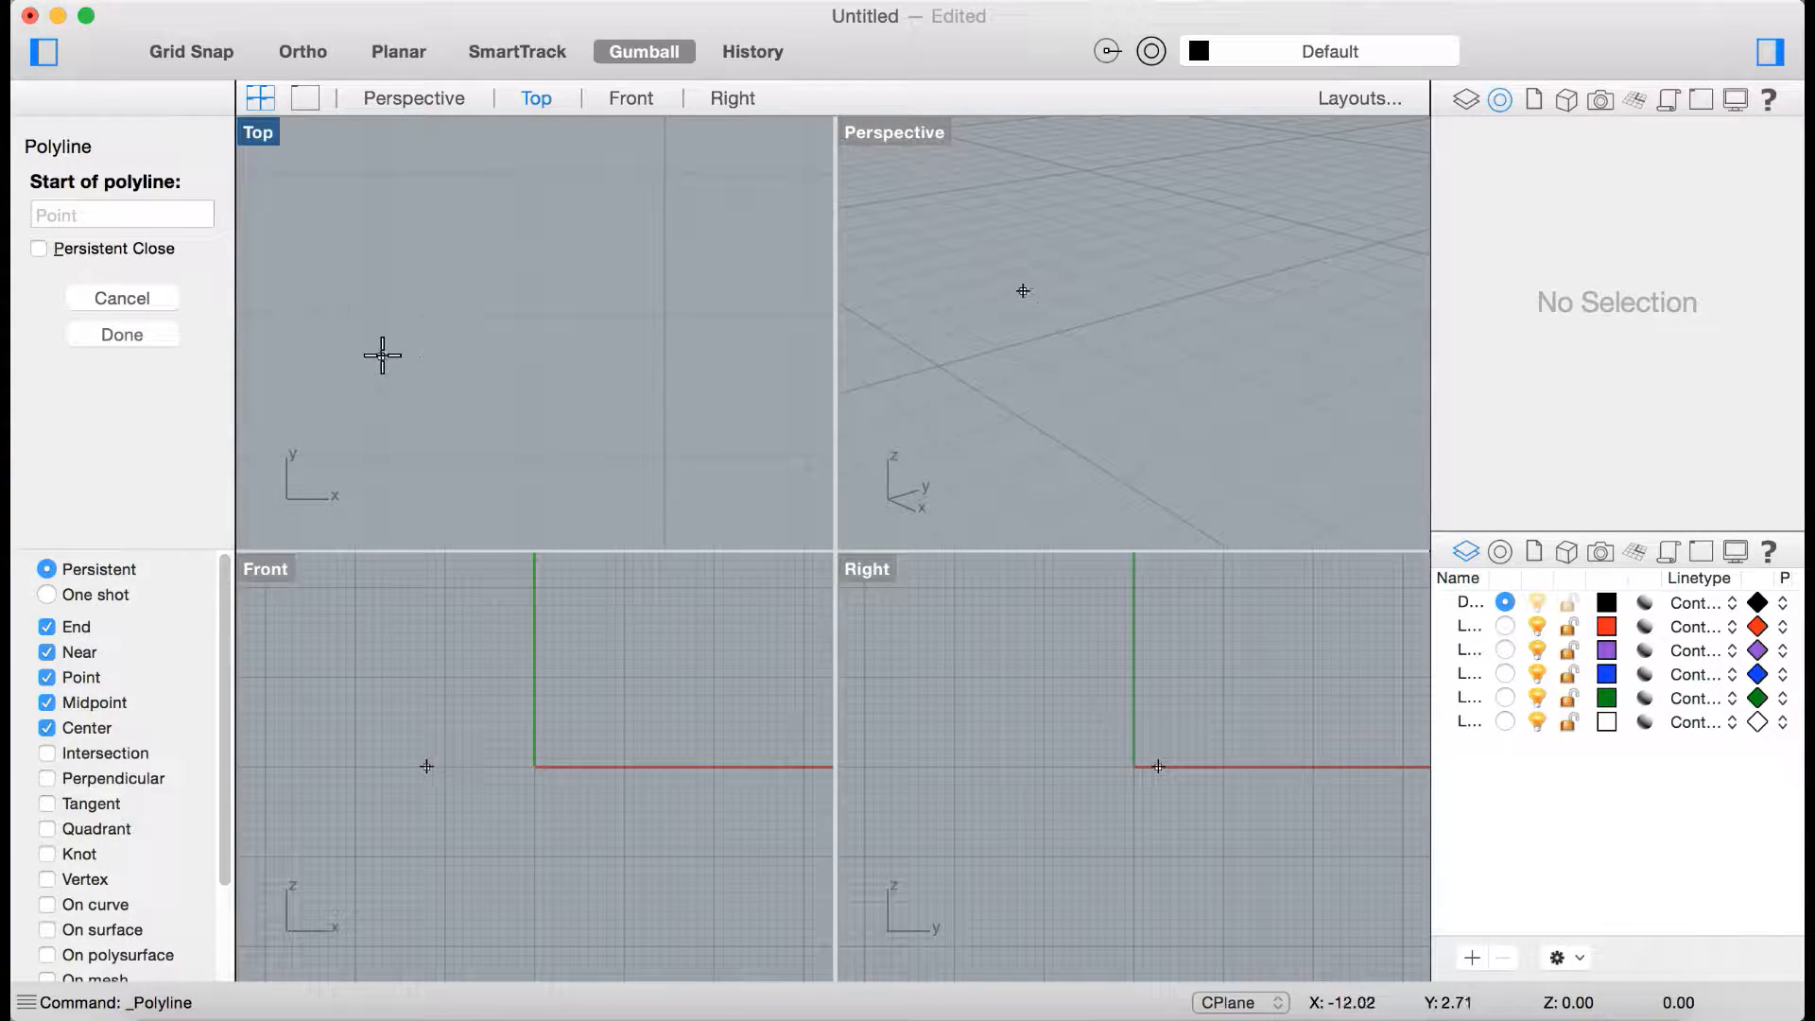
{"action": "left_click", "coordinate": [382, 355]}
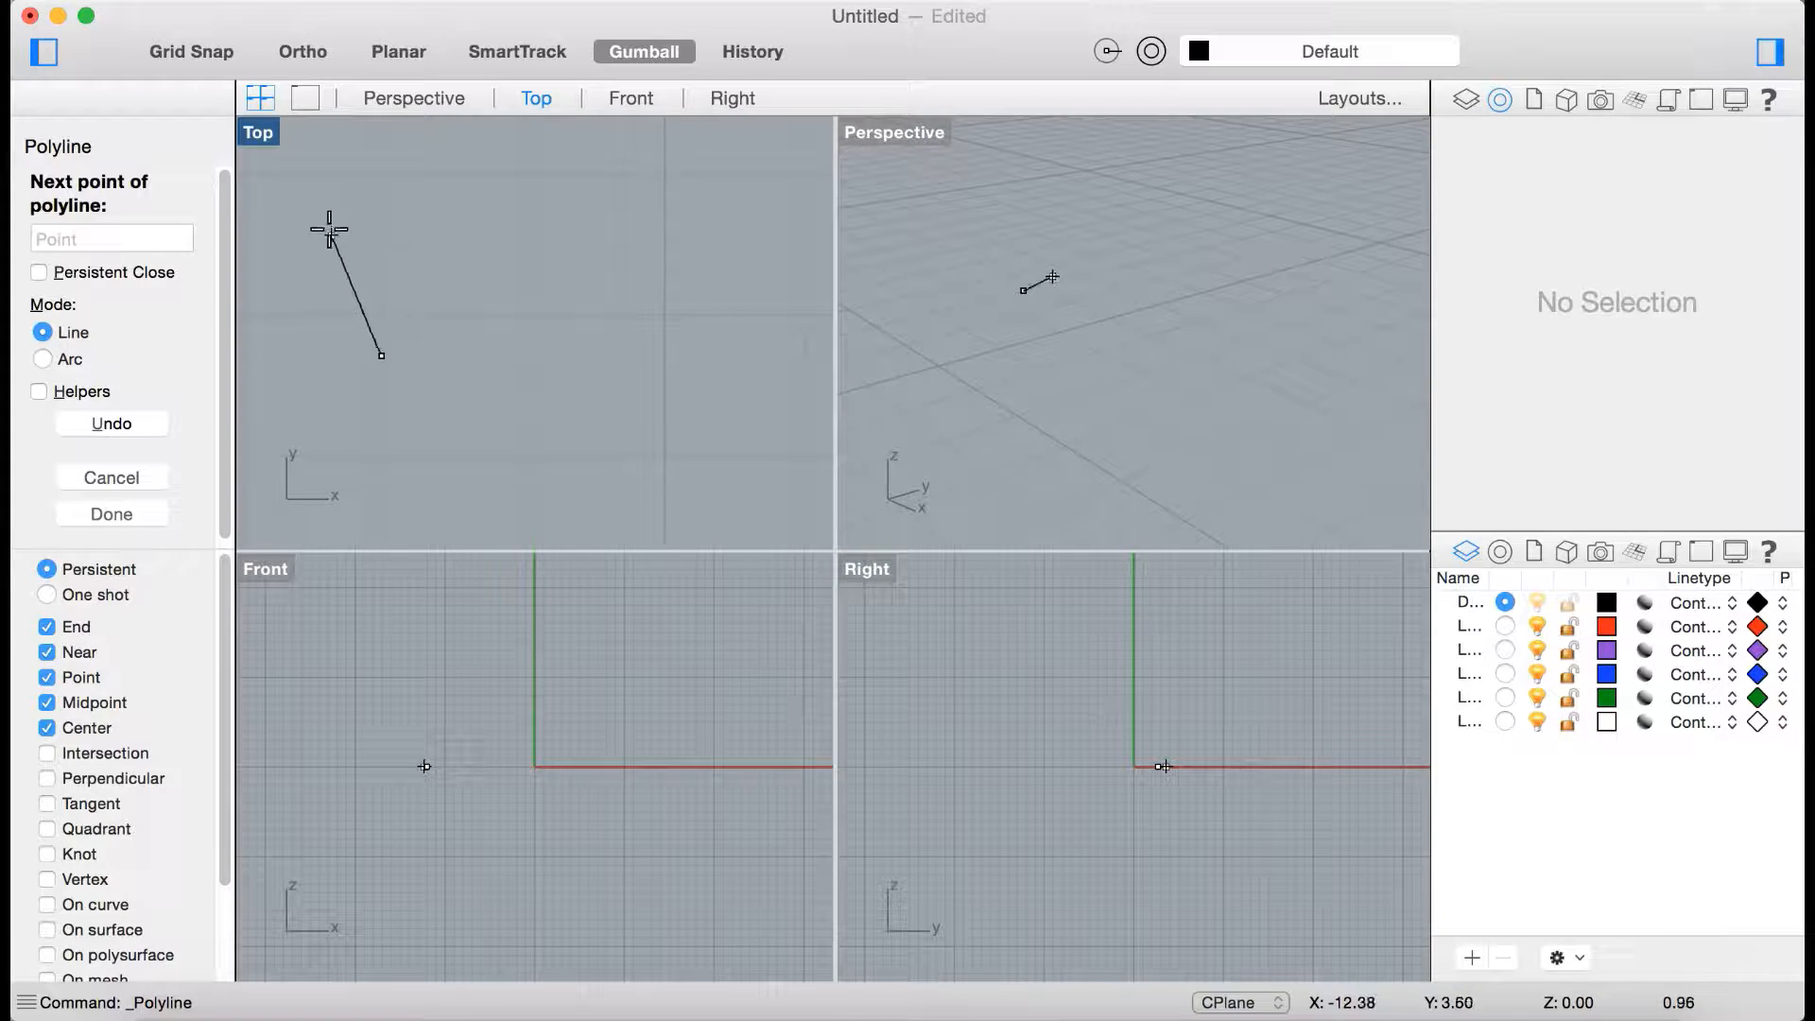
{"action": "left_click", "coordinate": [360, 227]}
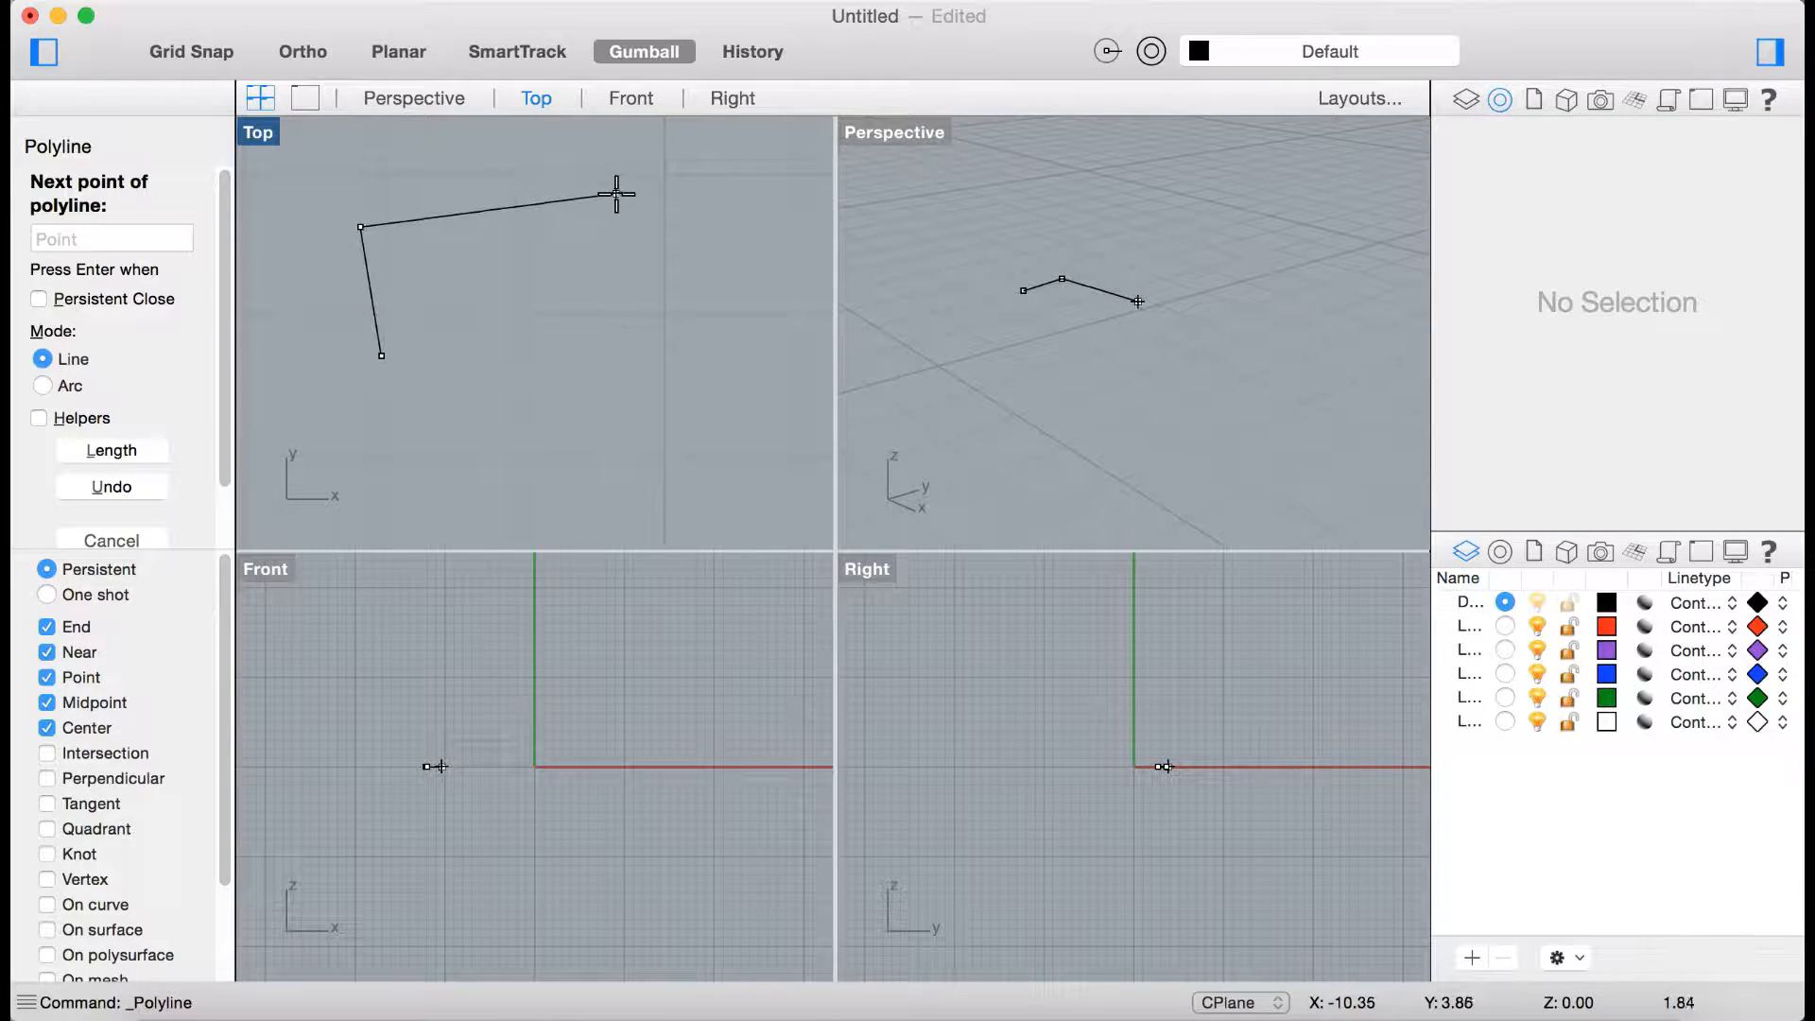
{"action": "left_click", "coordinate": [616, 194]}
{"action": "scroll", "coordinate": [709, 349], "scroll_direction": "down", "scroll_amount": 5}
{"action": "left_click", "coordinate": [716, 352]}
{"action": "left_click", "coordinate": [694, 438]}
{"action": "left_click", "coordinate": [548, 435]}
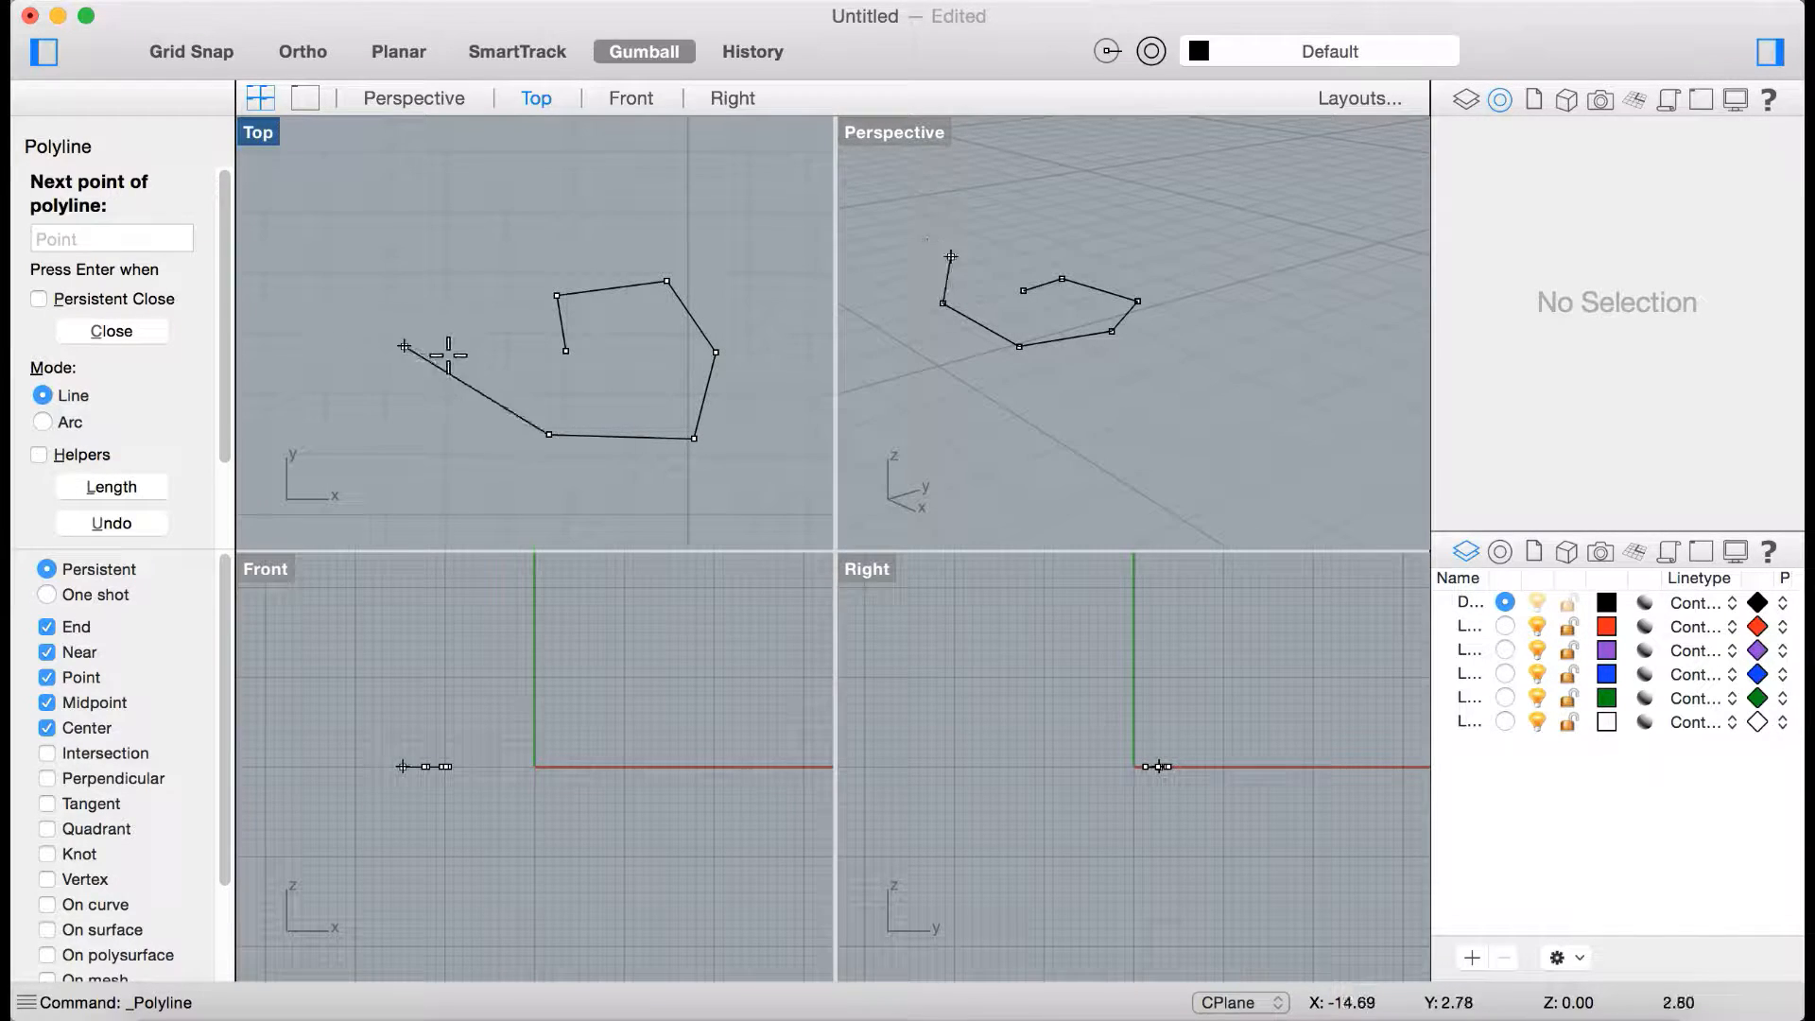
{"action": "left_click", "coordinate": [565, 351]}
Select the closed polyline, move it a short distance in the negative X direction with the gumball, and deselect it.
{"action": "scroll", "coordinate": [593, 382], "scroll_direction": "up", "scroll_amount": 2}
{"action": "scroll", "coordinate": [1062, 348], "scroll_direction": "up", "scroll_amount": 3}
{"action": "left_click_drag", "start_coordinate": [1275, 321], "coordinate": [1161, 462]}
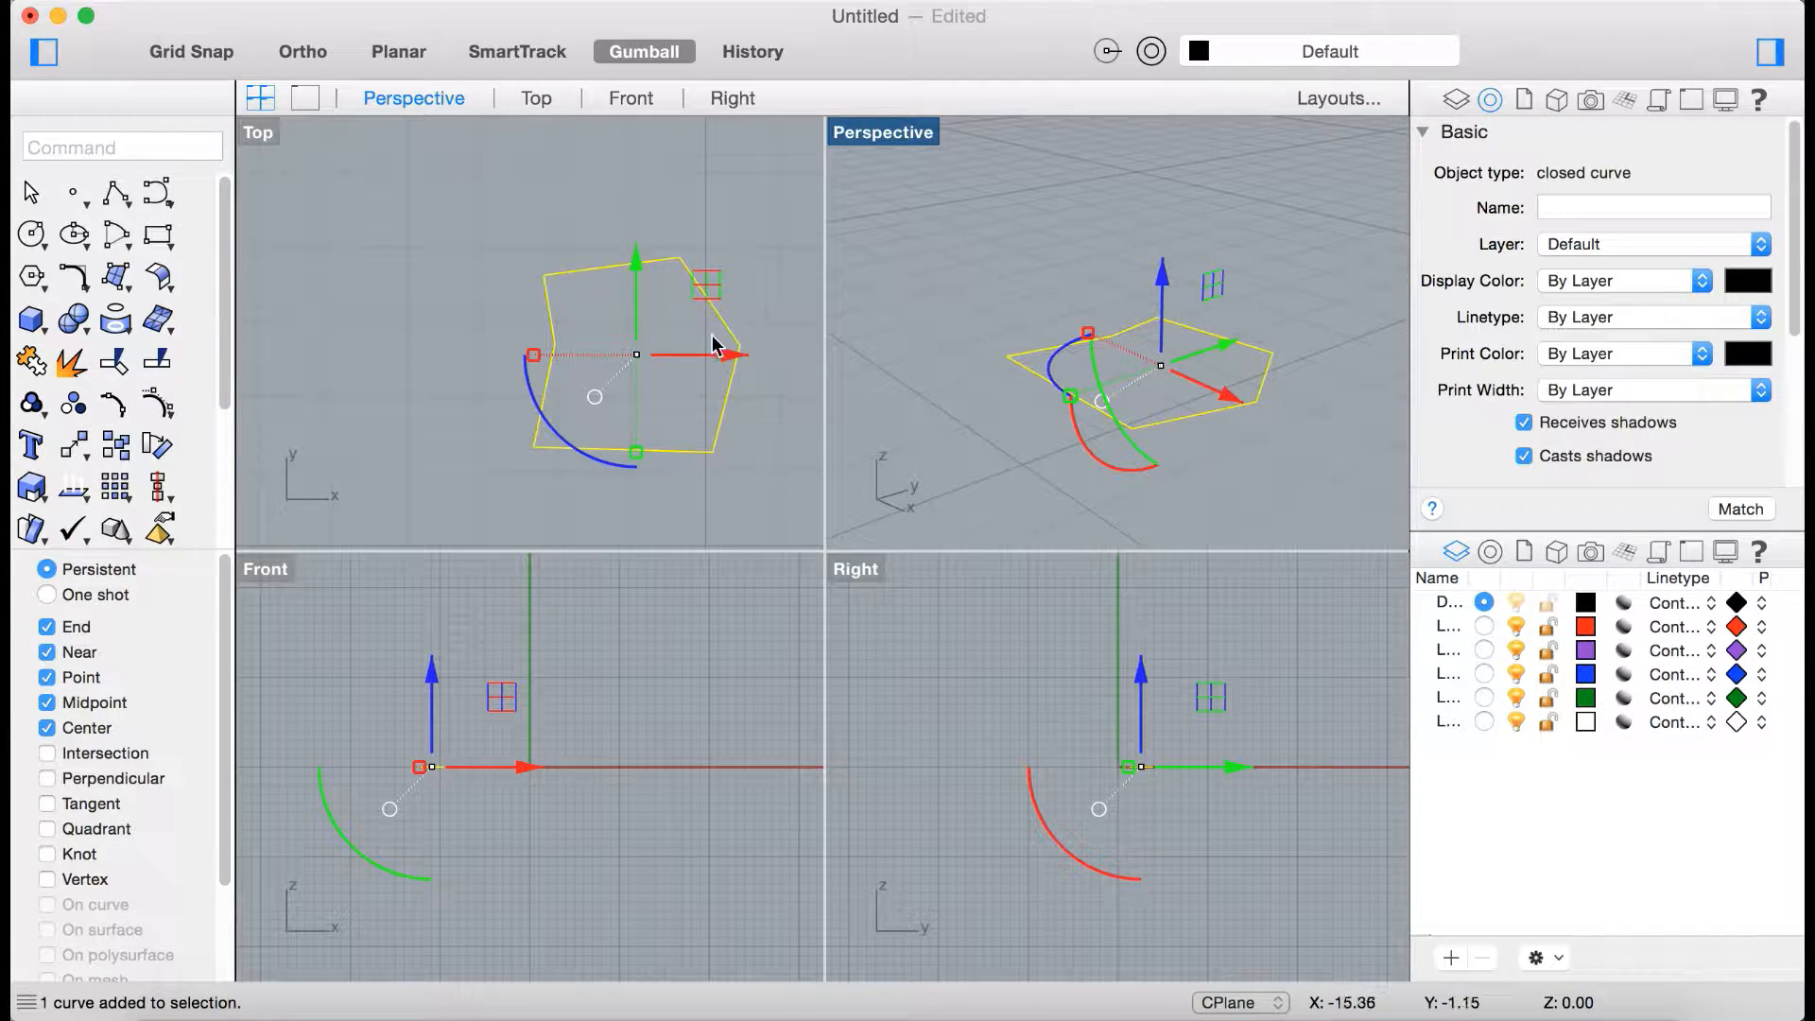
{"action": "left_click_drag", "start_coordinate": [729, 357], "coordinate": [668, 355]}
{"action": "mouse_move", "coordinate": [574, 259]}
{"action": "left_mouse_down"}
{"action": "mouse_move", "coordinate": [575, 192]}
{"action": "mouse_move", "coordinate": [575, 261]}
{"action": "left_mouse_up"}
{"action": "left_click", "coordinate": [655, 275]}
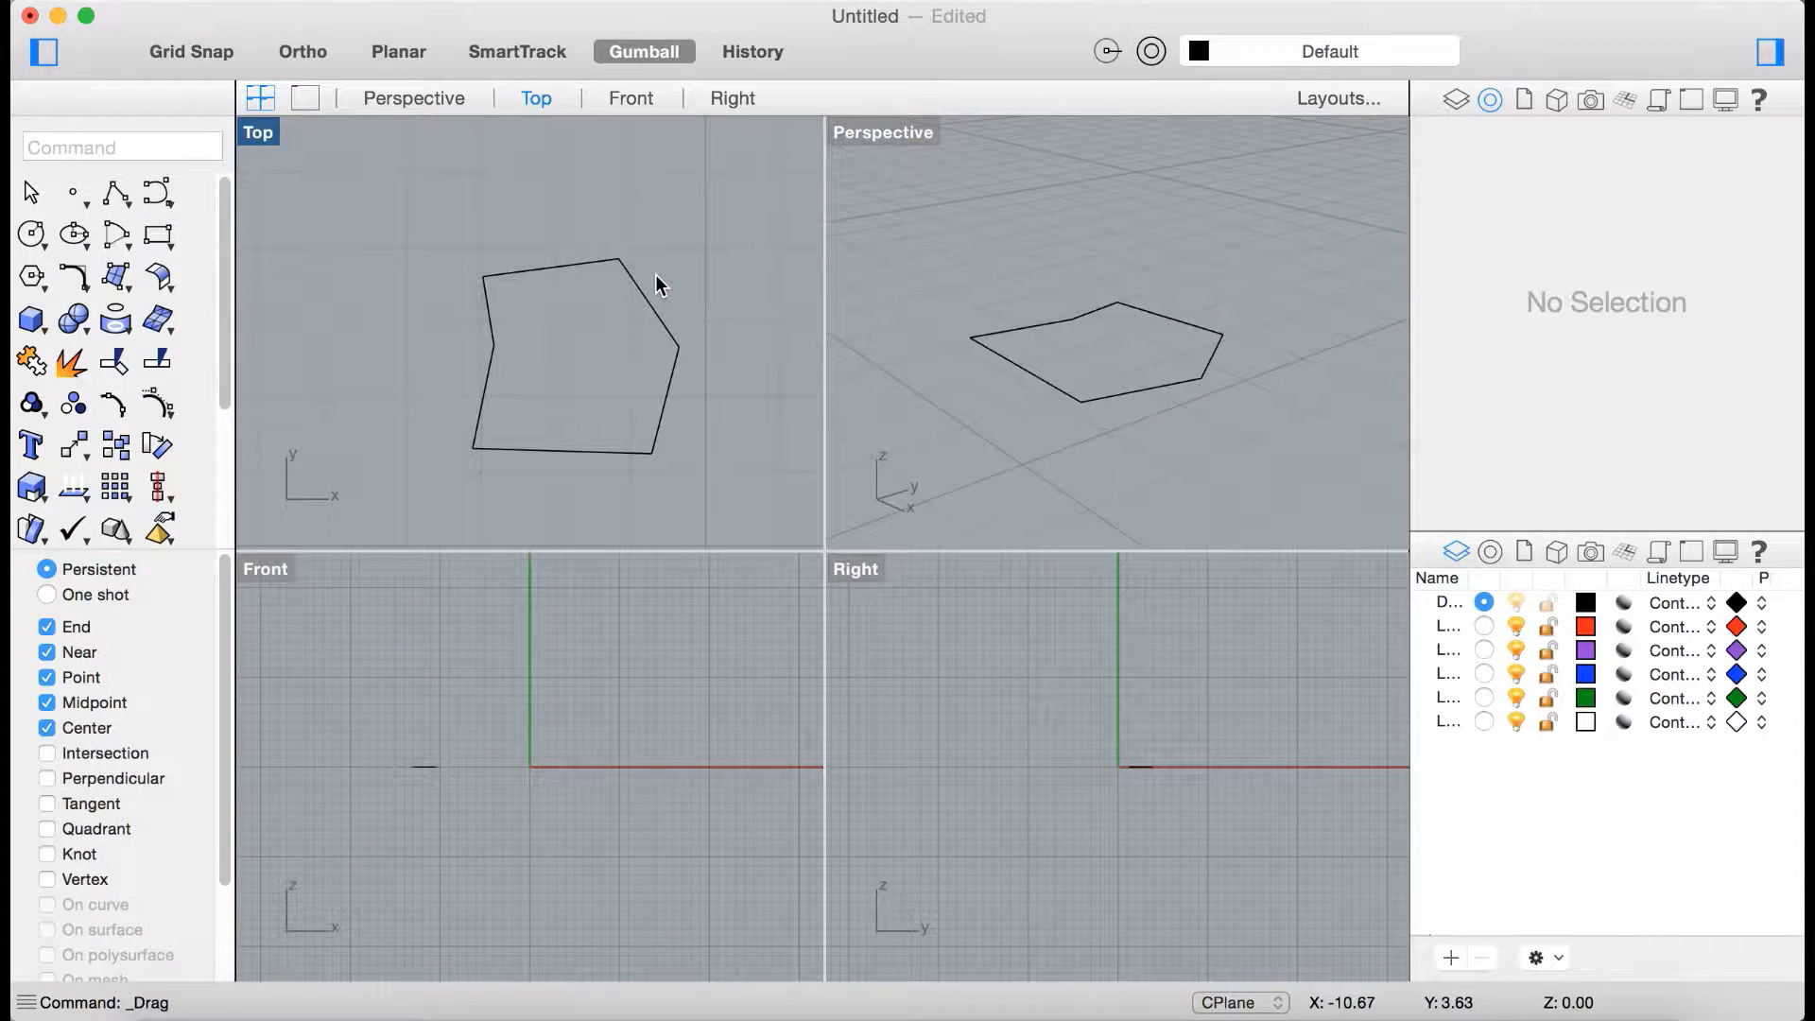
Select the closed six-vertex polyline with a crossing window in the Top view and delete it.
{"action": "left_click_drag", "start_coordinate": [615, 448], "coordinate": [486, 479]}
{"action": "left_click_drag", "start_coordinate": [575, 280], "coordinate": [578, 217]}
{"action": "left_click_drag", "start_coordinate": [648, 290], "coordinate": [614, 310]}
{"action": "key", "text": "Escape"}
{"action": "scroll", "coordinate": [620, 312], "scroll_direction": "down", "scroll_amount": 5}
{"action": "scroll", "coordinate": [588, 280], "scroll_direction": "up", "scroll_amount": 6}
{"action": "scroll", "coordinate": [624, 312], "scroll_direction": "down", "scroll_amount": 5}
{"action": "scroll", "coordinate": [653, 349], "scroll_direction": "up", "scroll_amount": 6}
{"action": "scroll", "coordinate": [654, 378], "scroll_direction": "down", "scroll_amount": 5}
{"action": "scroll", "coordinate": [699, 340], "scroll_direction": "up", "scroll_amount": 5}
{"action": "scroll", "coordinate": [738, 299], "scroll_direction": "down", "scroll_amount": 5}
{"action": "left_click_drag", "start_coordinate": [764, 274], "coordinate": [653, 397]}
{"action": "key", "text": "Delete"}
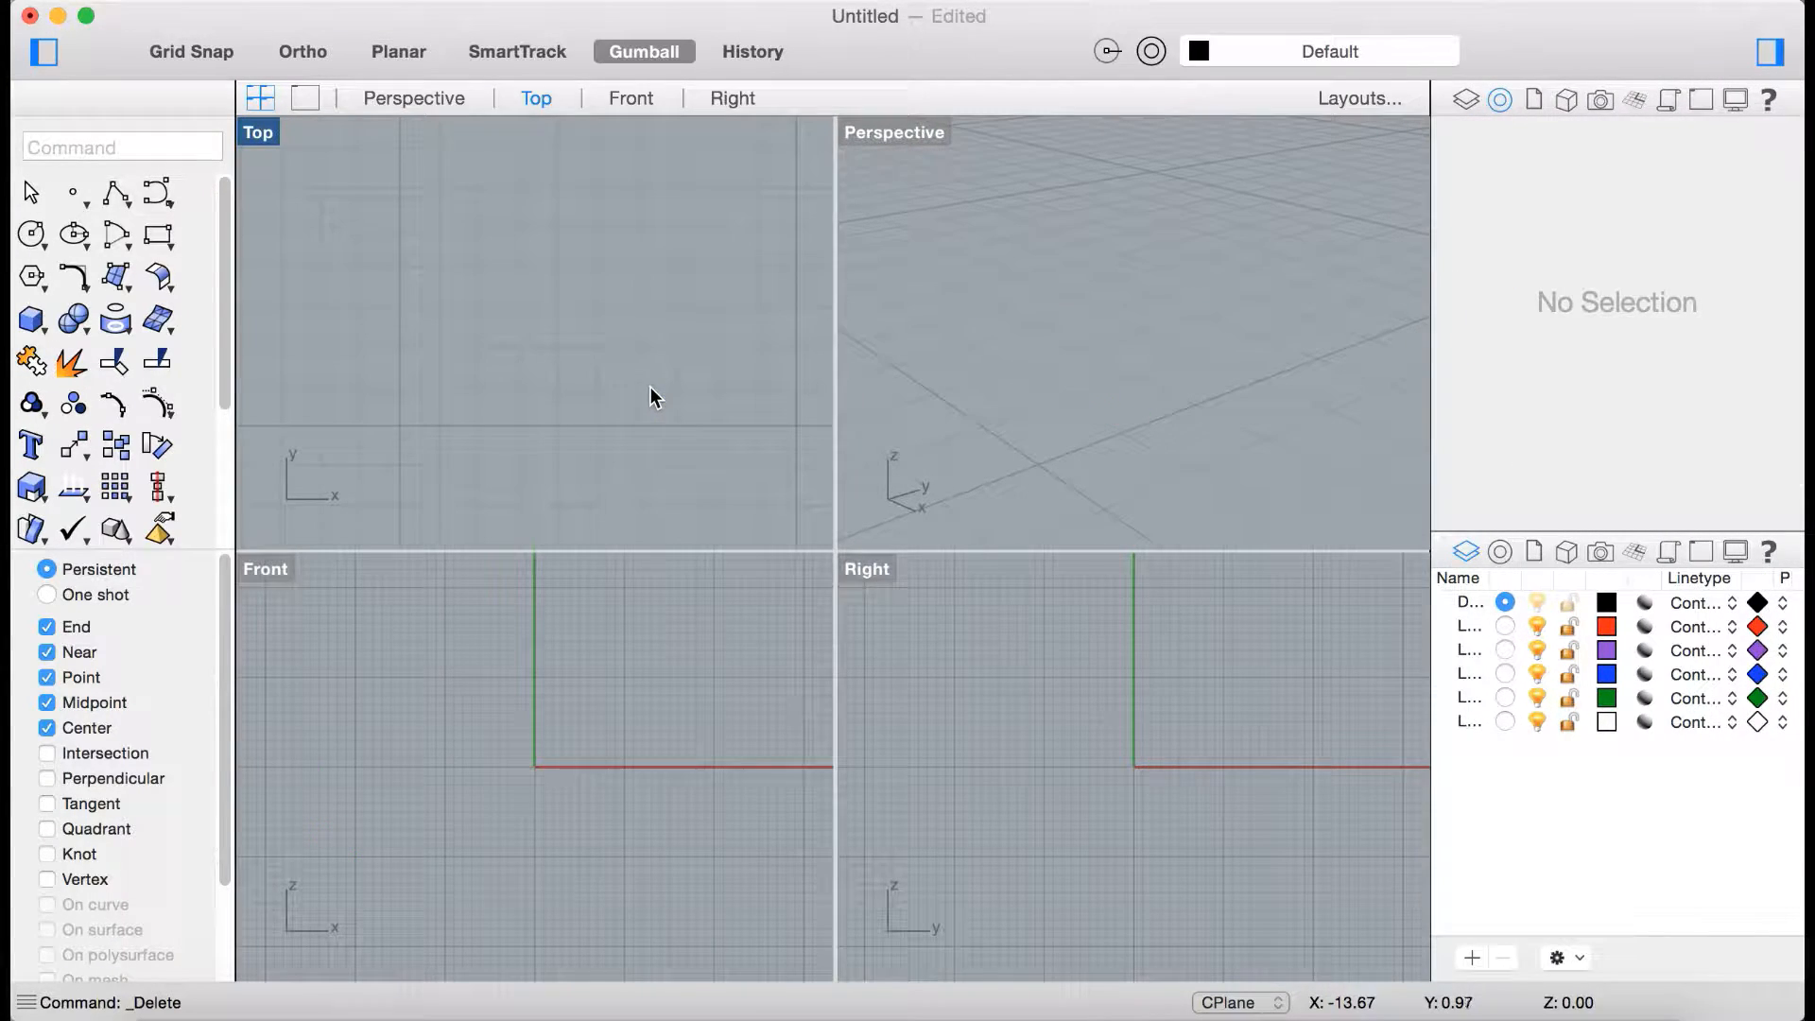
Start a polyline in the Top view with a first segment 2 units long, sloping up and in the positive X direction.
{"action": "left_click", "coordinate": [116, 193]}
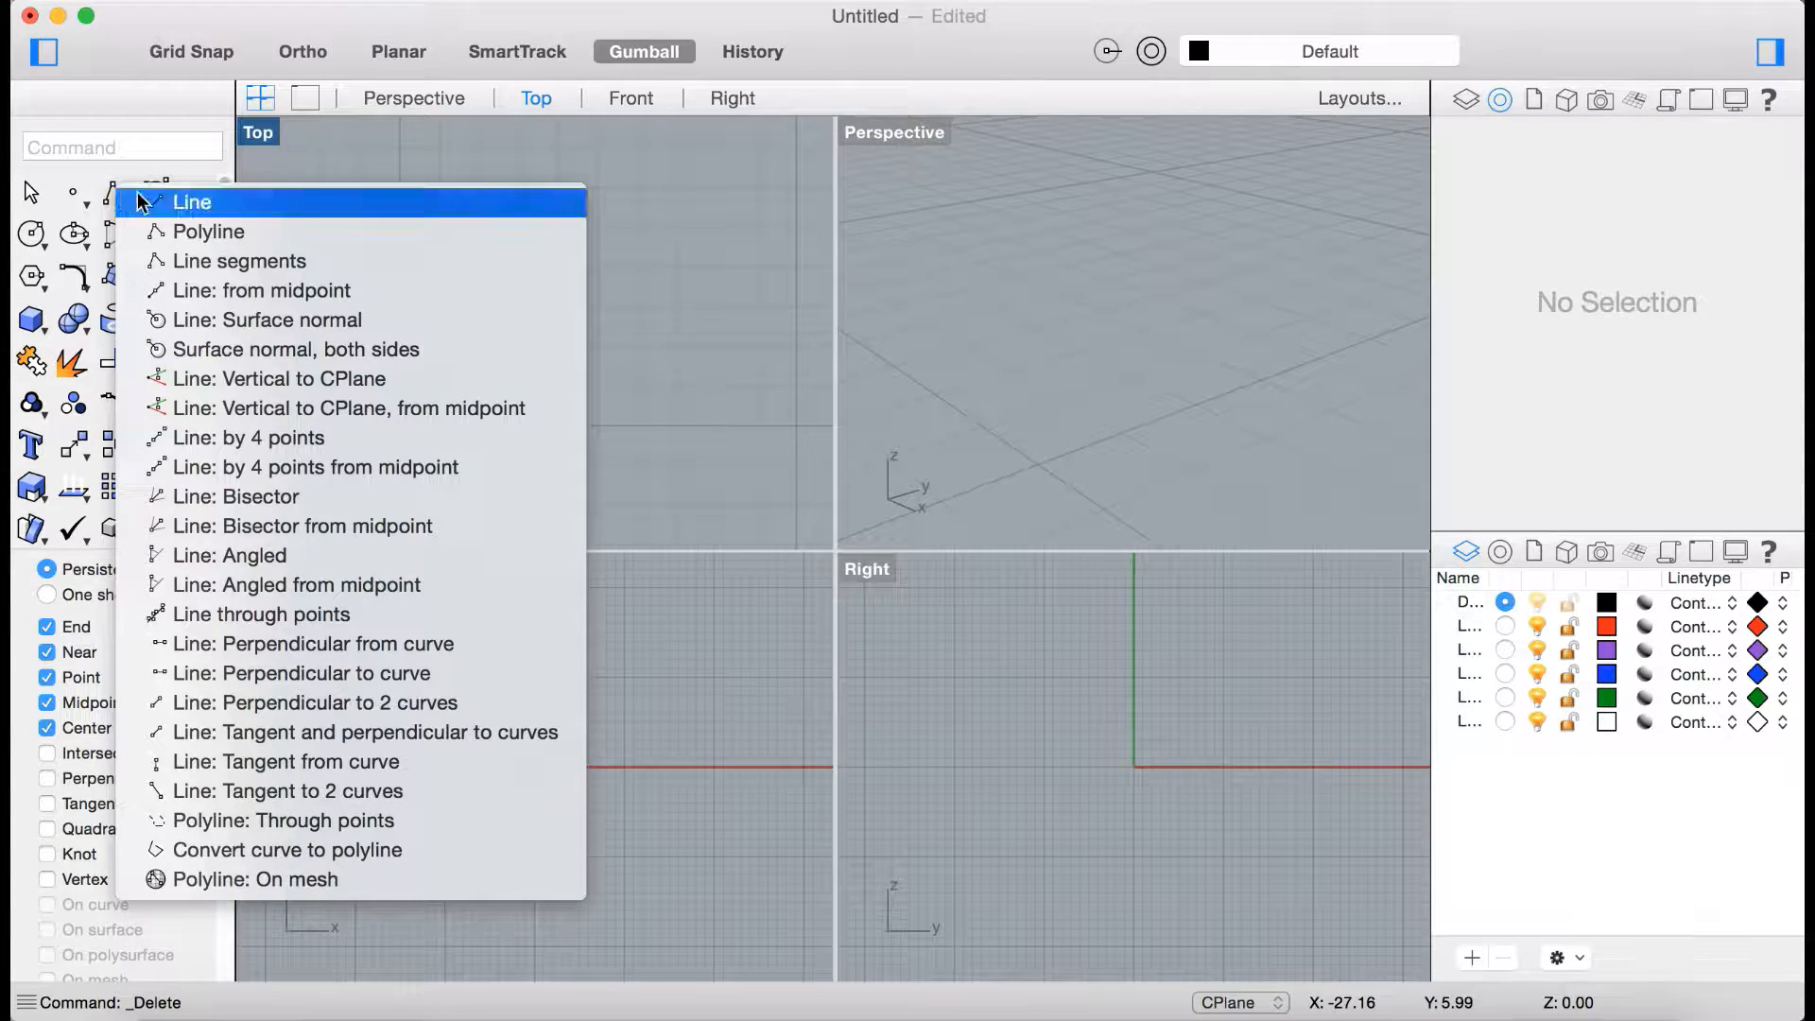
{"action": "left_click", "coordinate": [202, 229]}
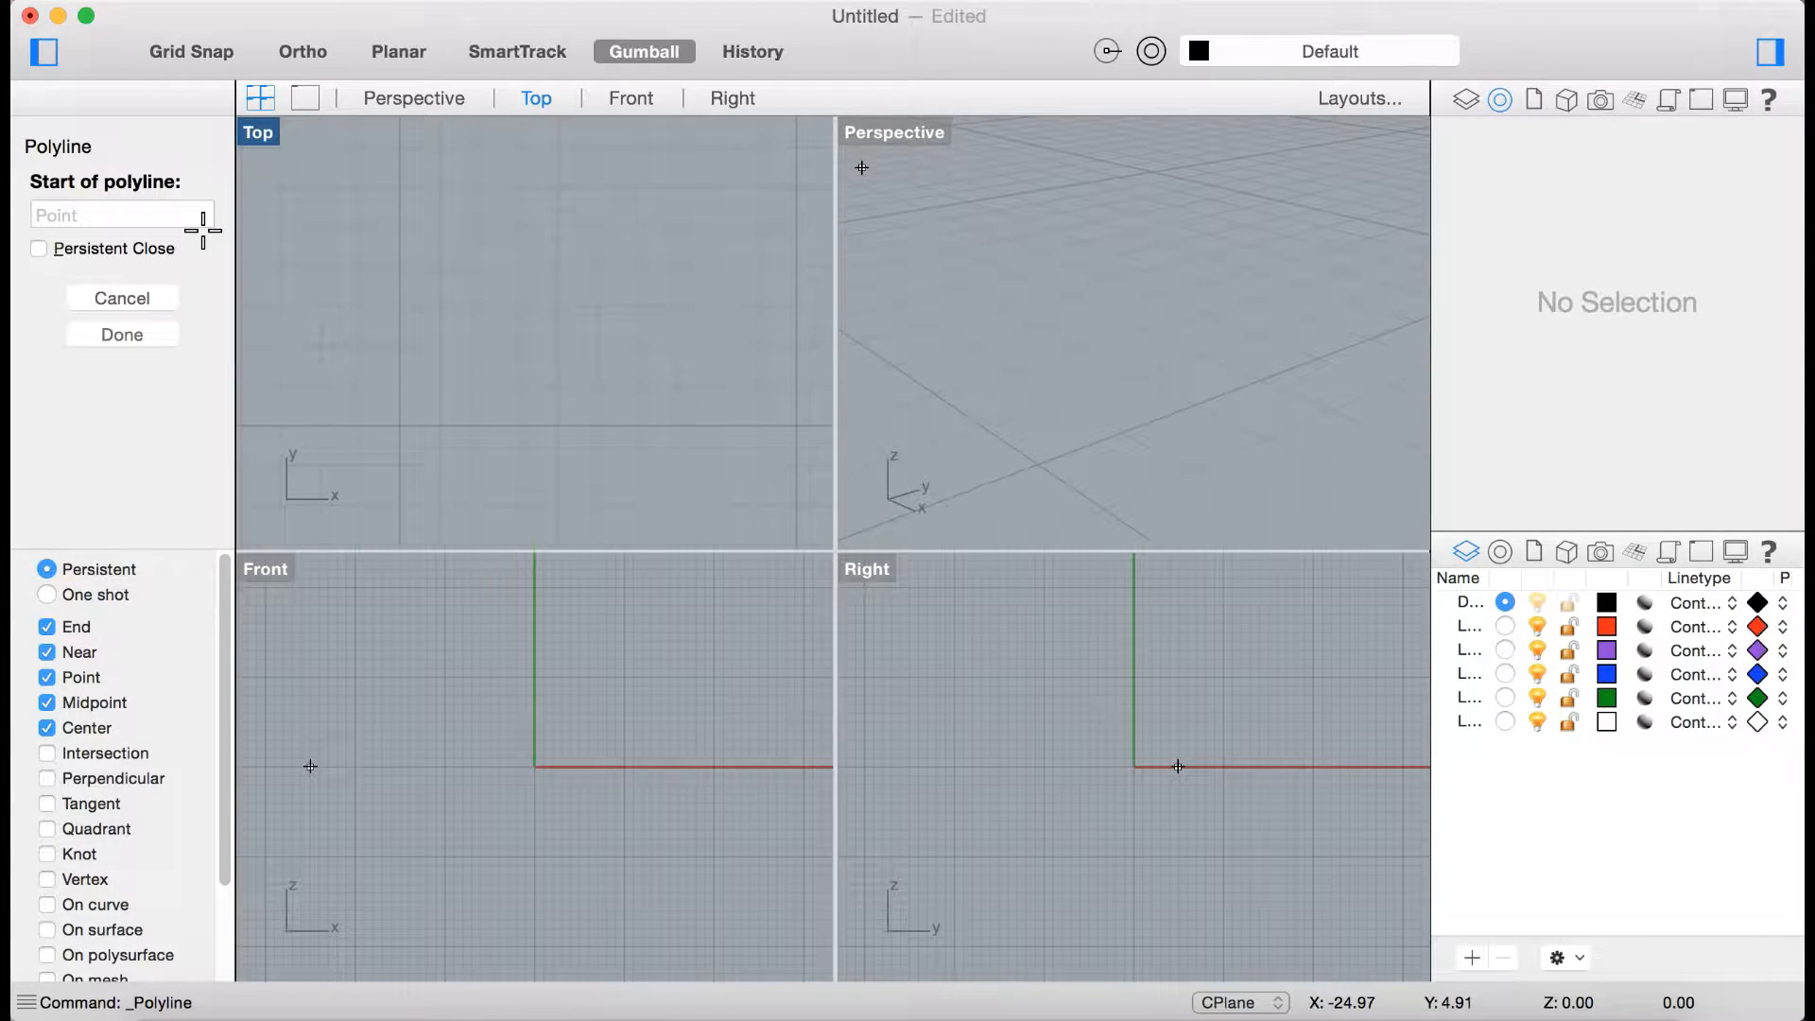
{"action": "left_click", "coordinate": [391, 337]}
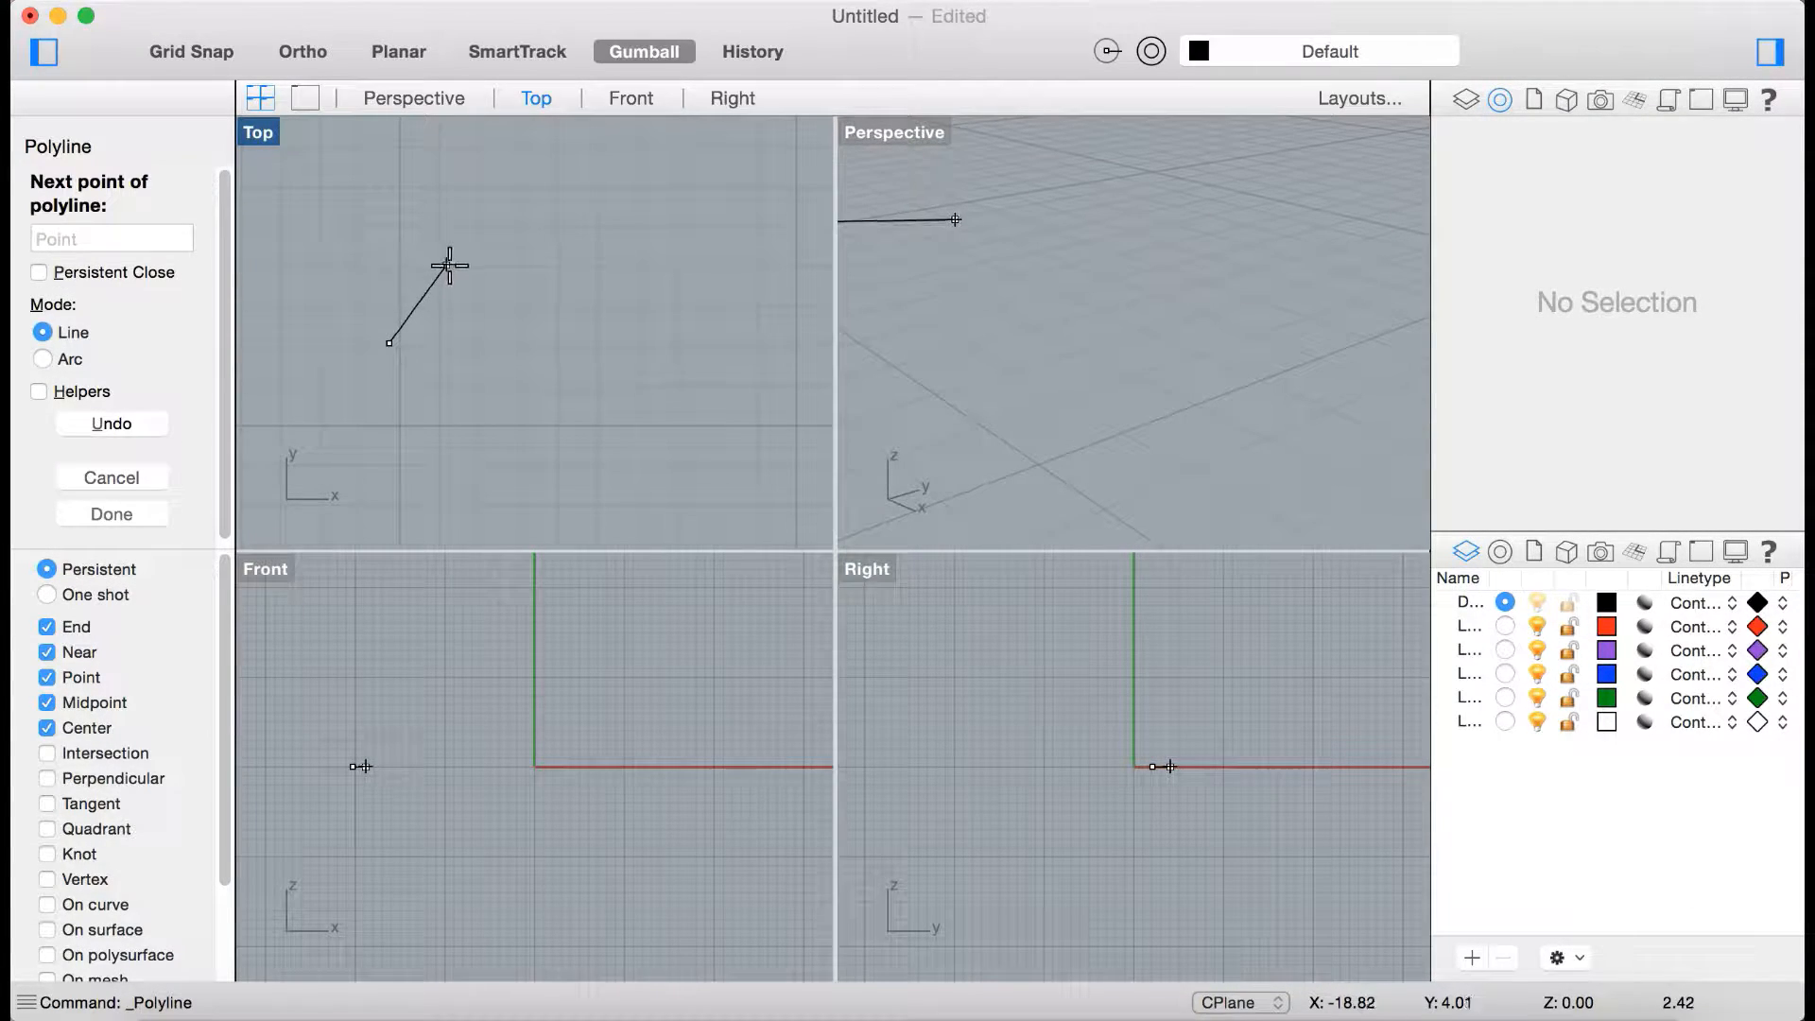
{"action": "type", "text": "2"}
{"action": "key", "text": "Return"}
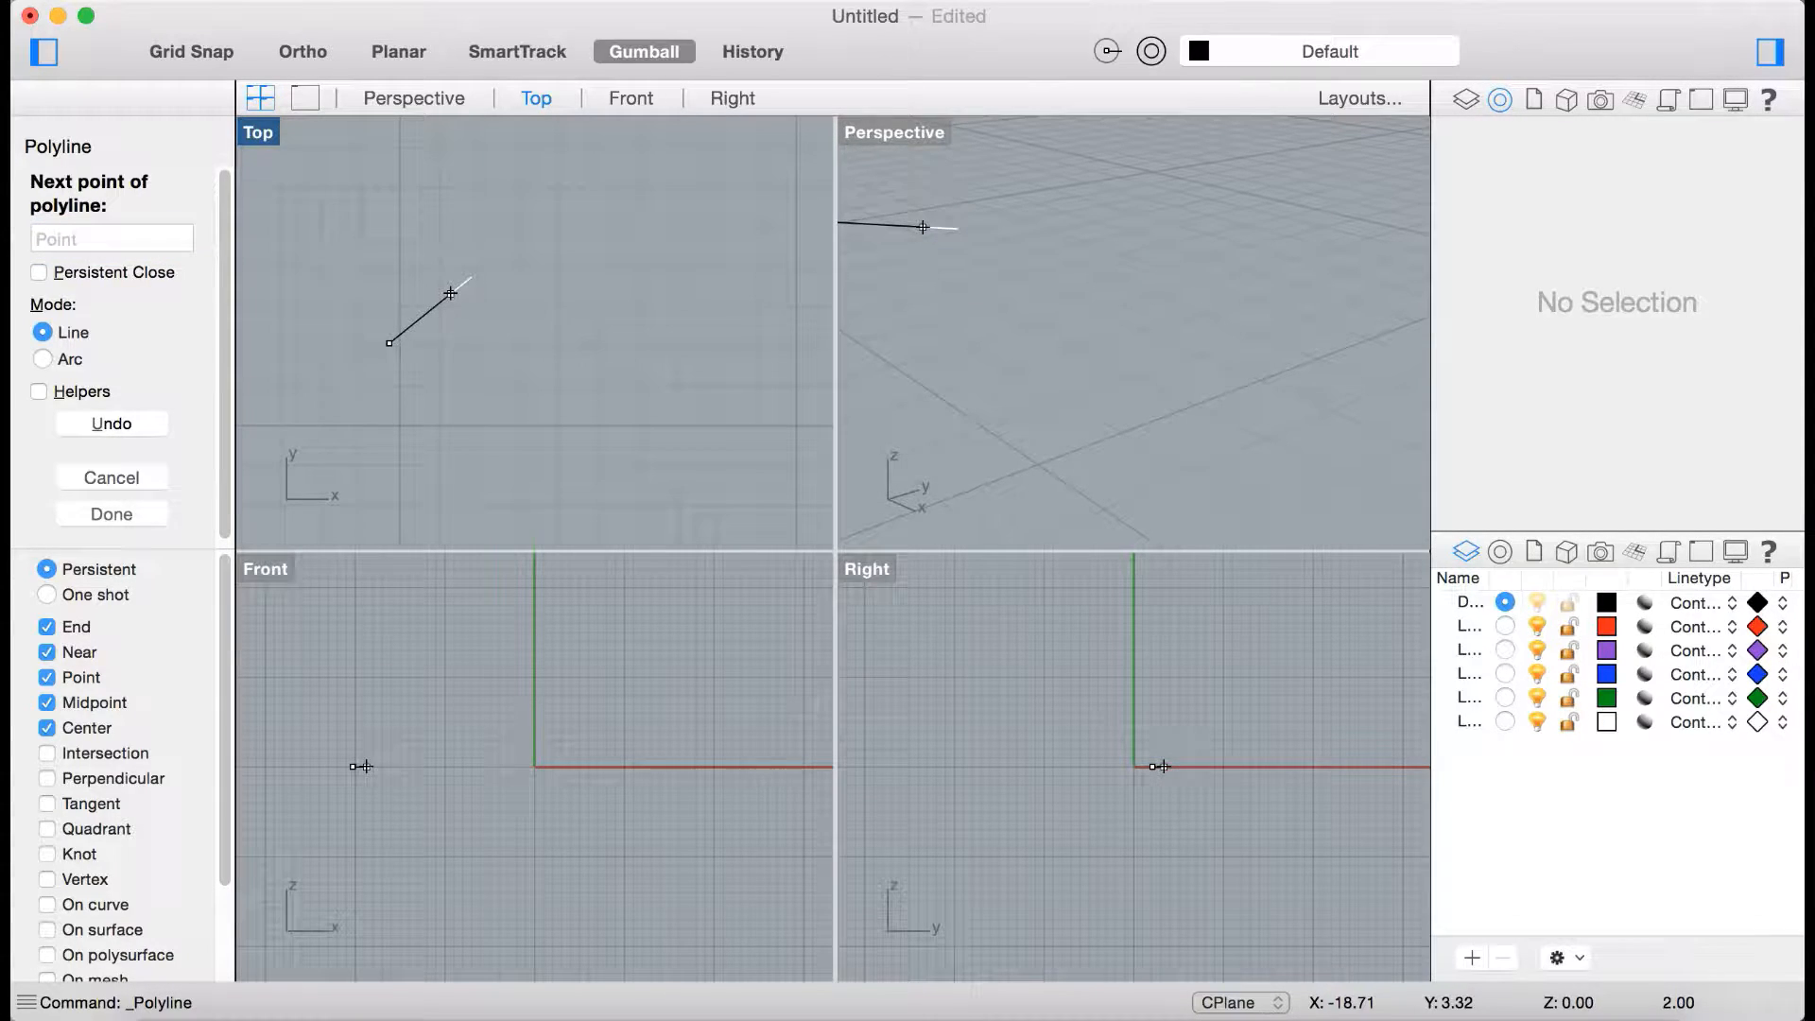
{"action": "left_click", "coordinate": [481, 232]}
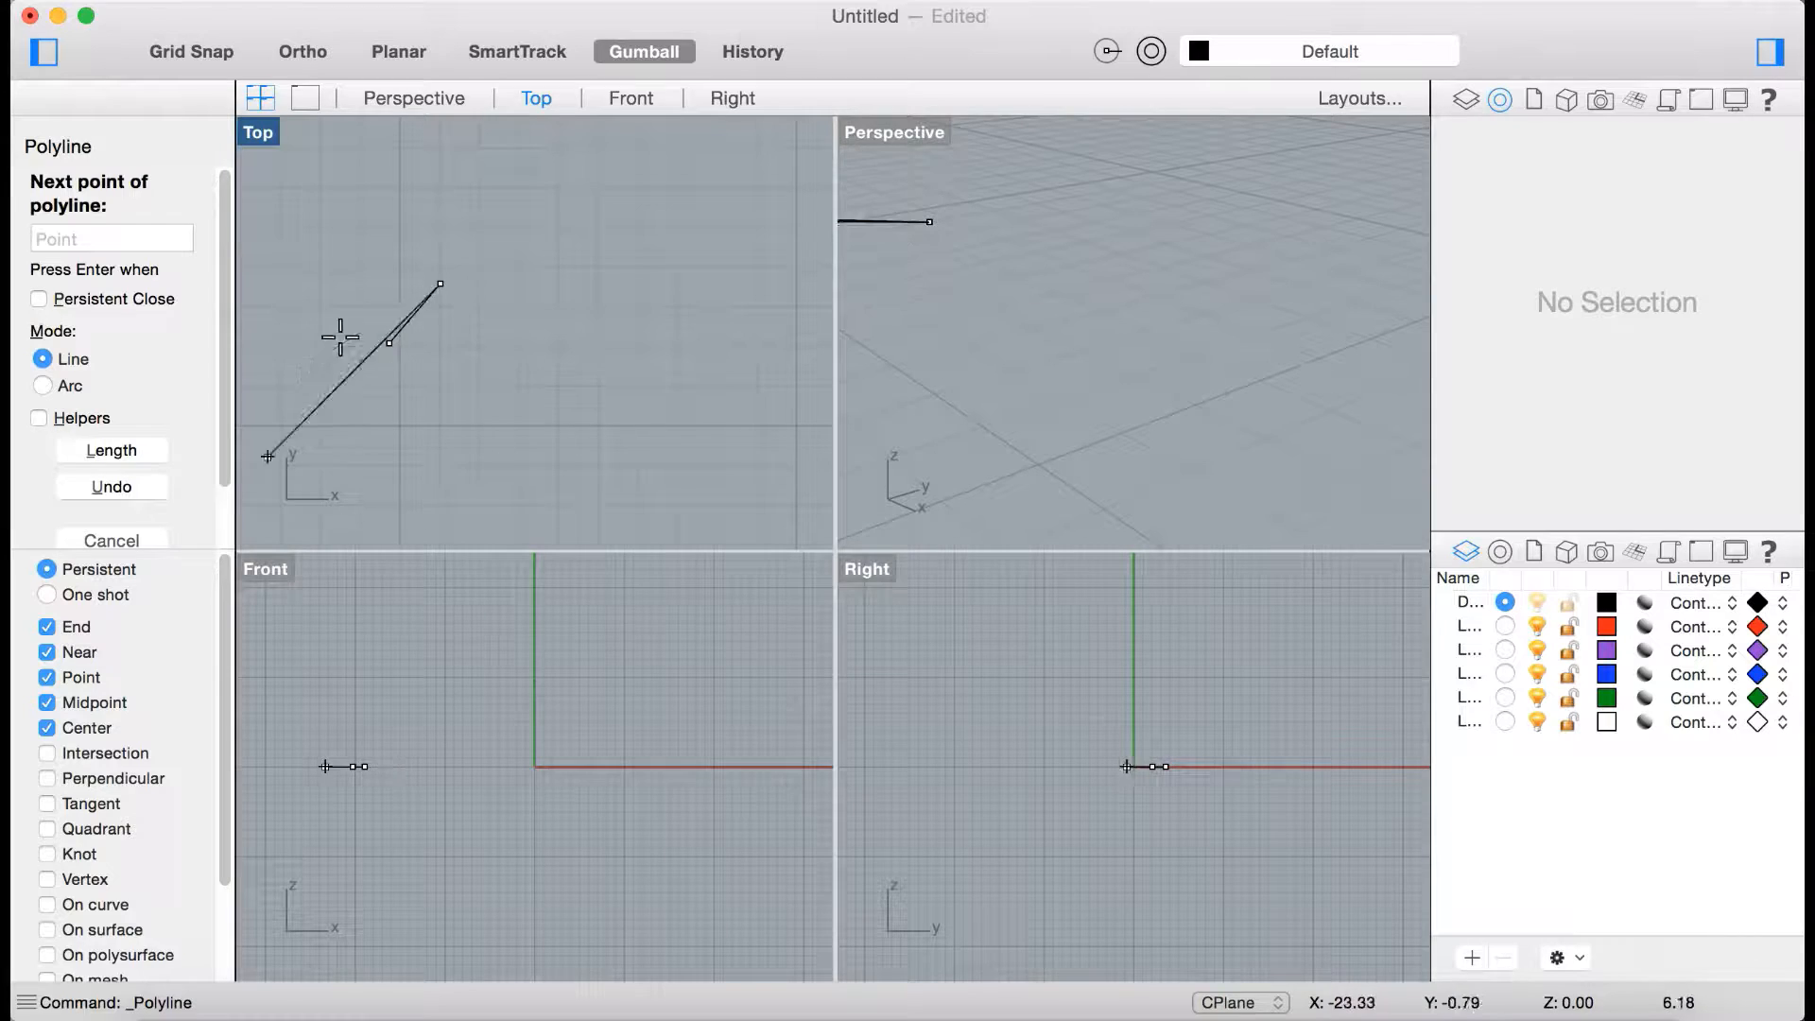
Add a 10-unit segment to the polyline, place two more freehand vertices below it, and close the polyline on its start point.
{"action": "type", "text": "10"}
{"action": "key", "text": "Return"}
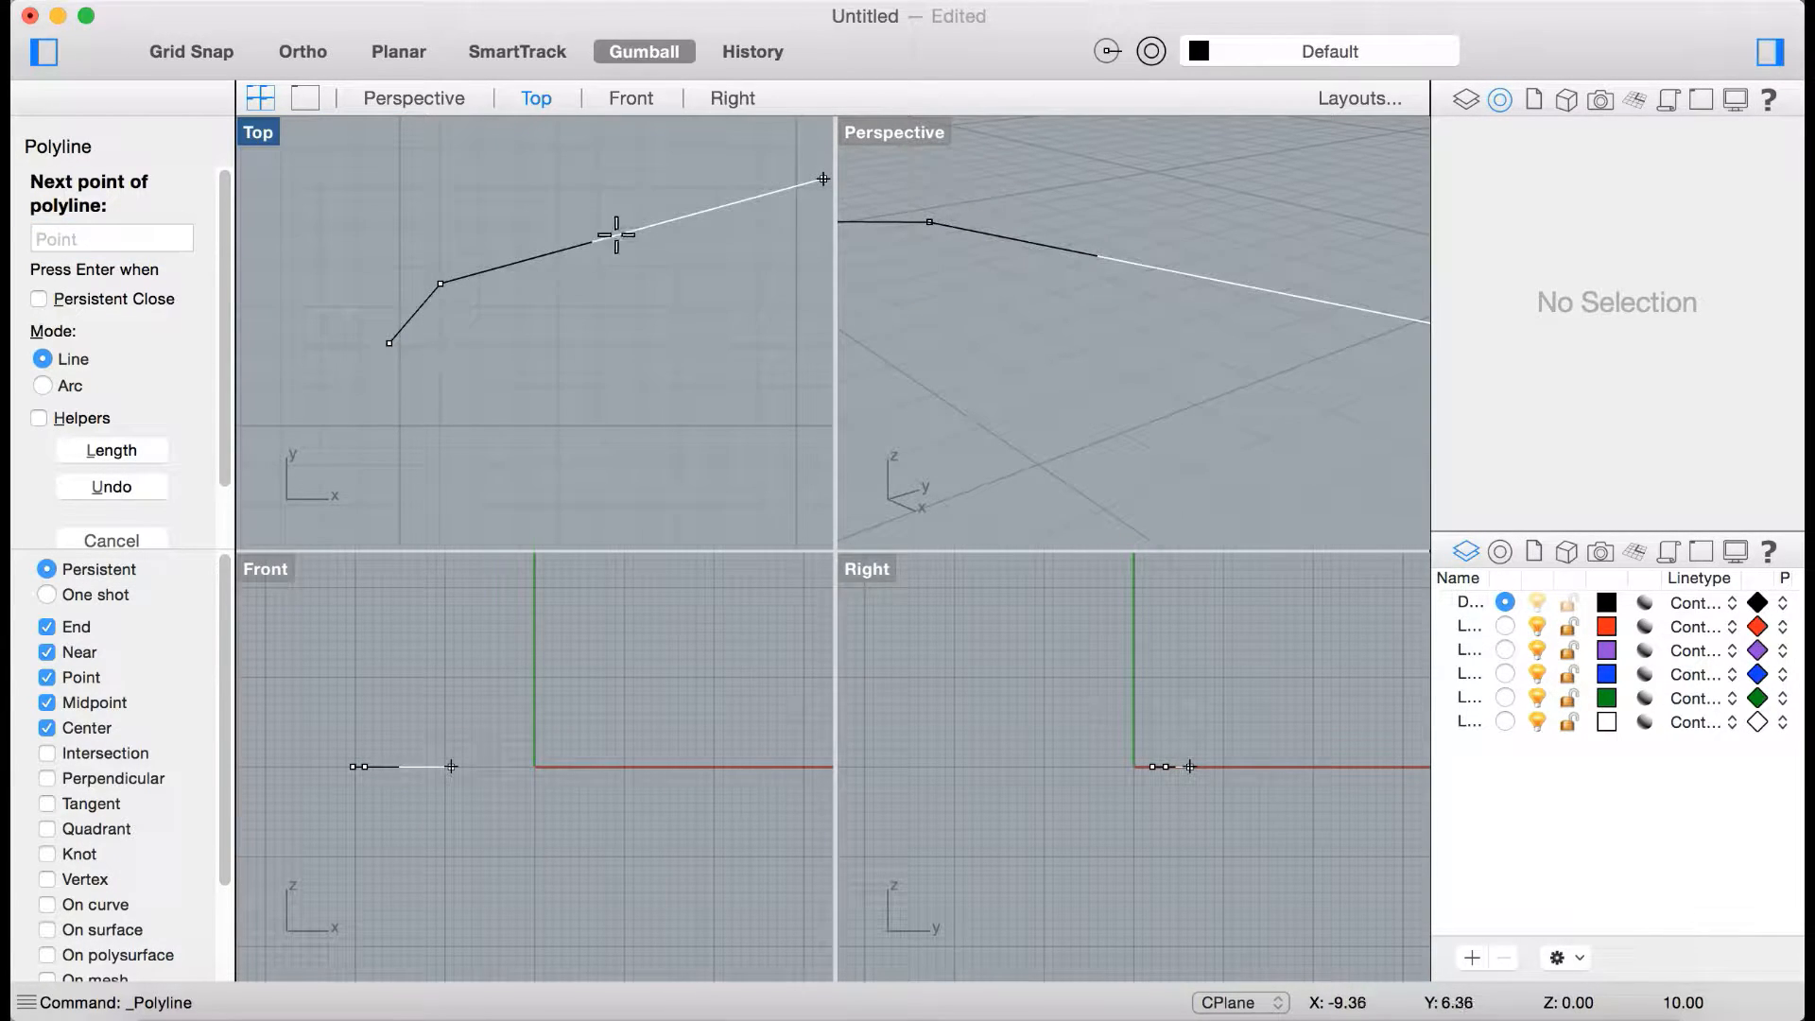
{"action": "scroll", "coordinate": [652, 244], "scroll_direction": "down", "scroll_amount": 10}
{"action": "scroll", "coordinate": [710, 237], "scroll_direction": "up", "scroll_amount": 5}
{"action": "left_click", "coordinate": [707, 240]}
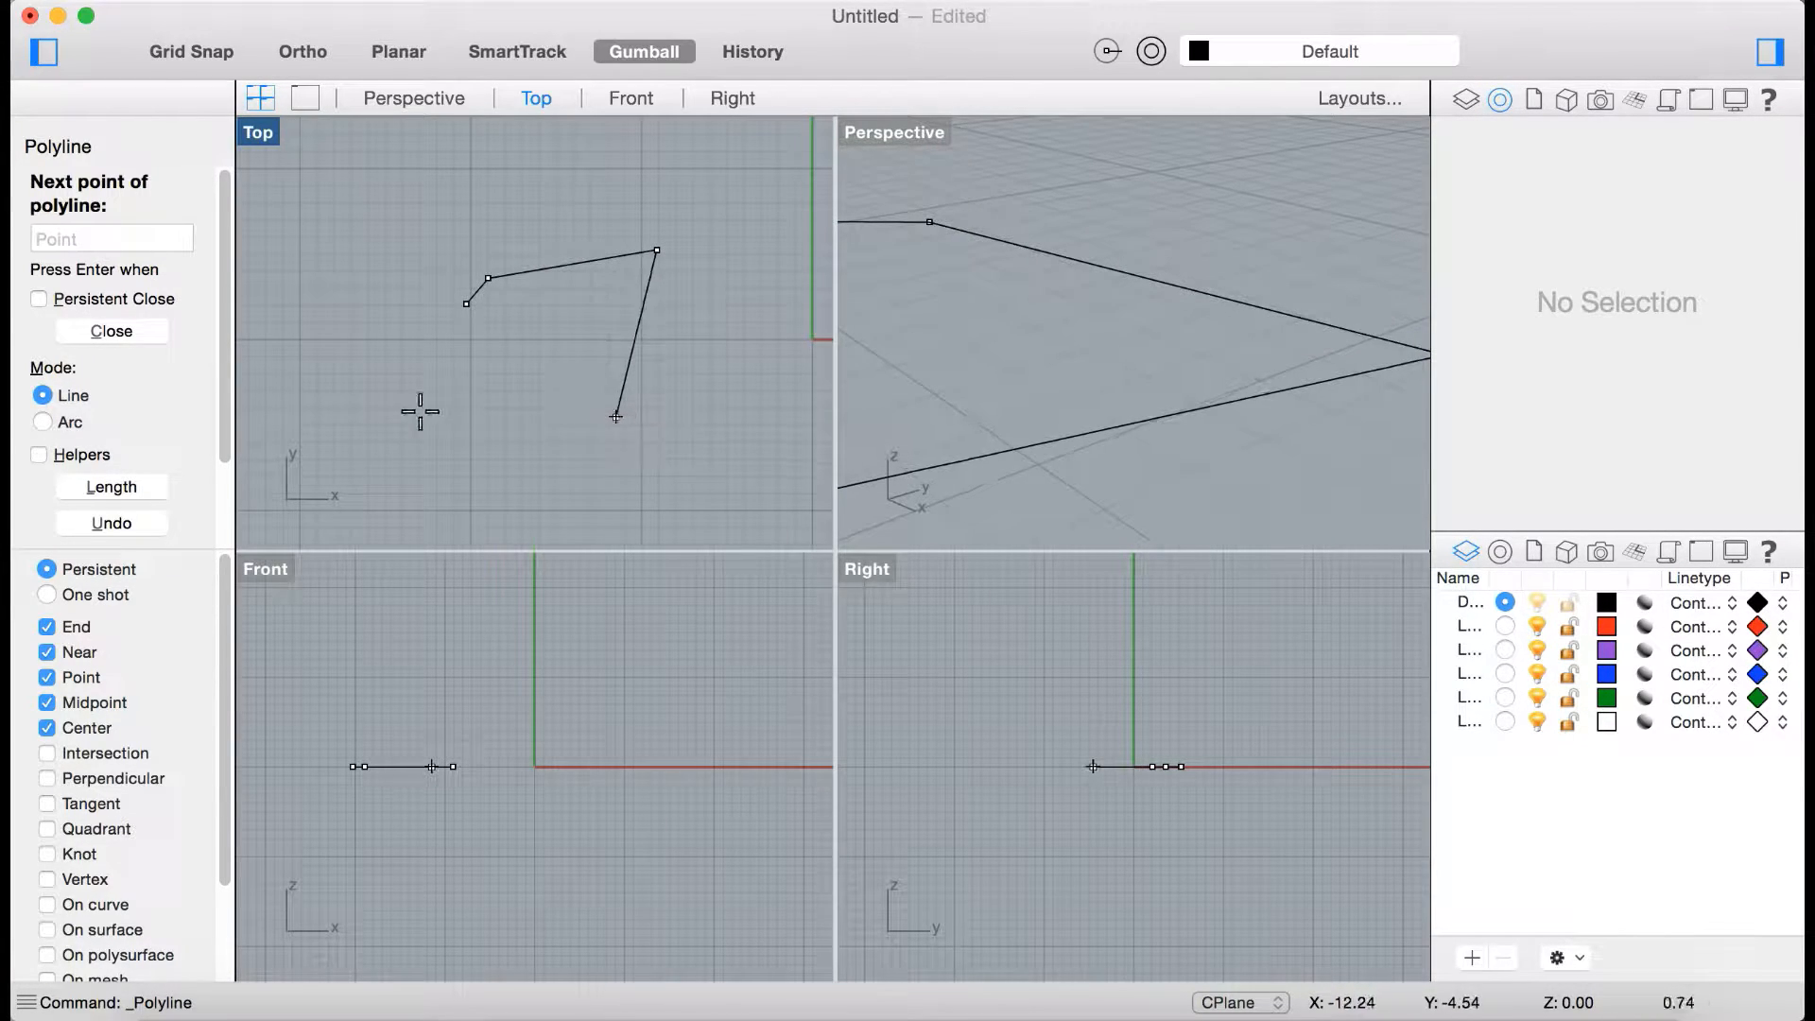
{"action": "left_click", "coordinate": [388, 425]}
{"action": "left_click", "coordinate": [467, 303]}
Select the closed five-vertex polyline with a crossing window in the Top view and delete it.
{"action": "scroll", "coordinate": [972, 343], "scroll_direction": "down", "scroll_amount": 8}
{"action": "scroll", "coordinate": [932, 337], "scroll_direction": "up", "scroll_amount": 3}
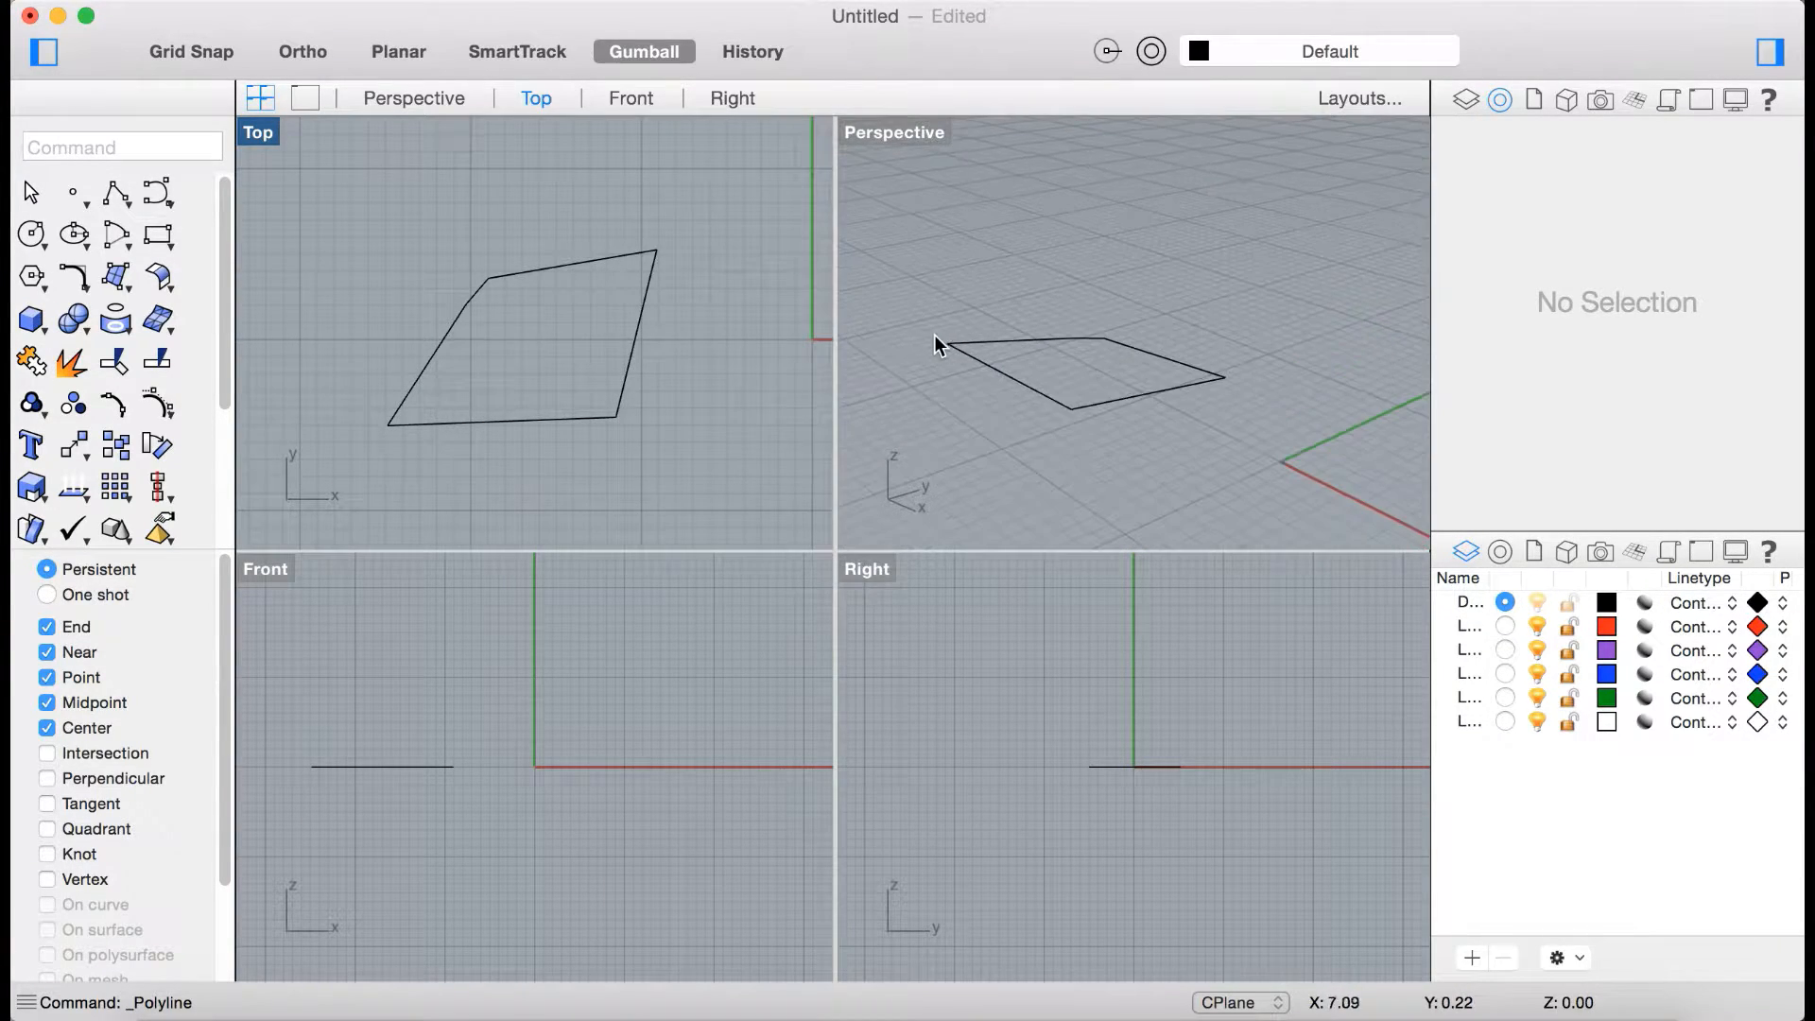
{"action": "left_click_drag", "start_coordinate": [696, 208], "coordinate": [396, 460]}
{"action": "key", "text": "Delete"}
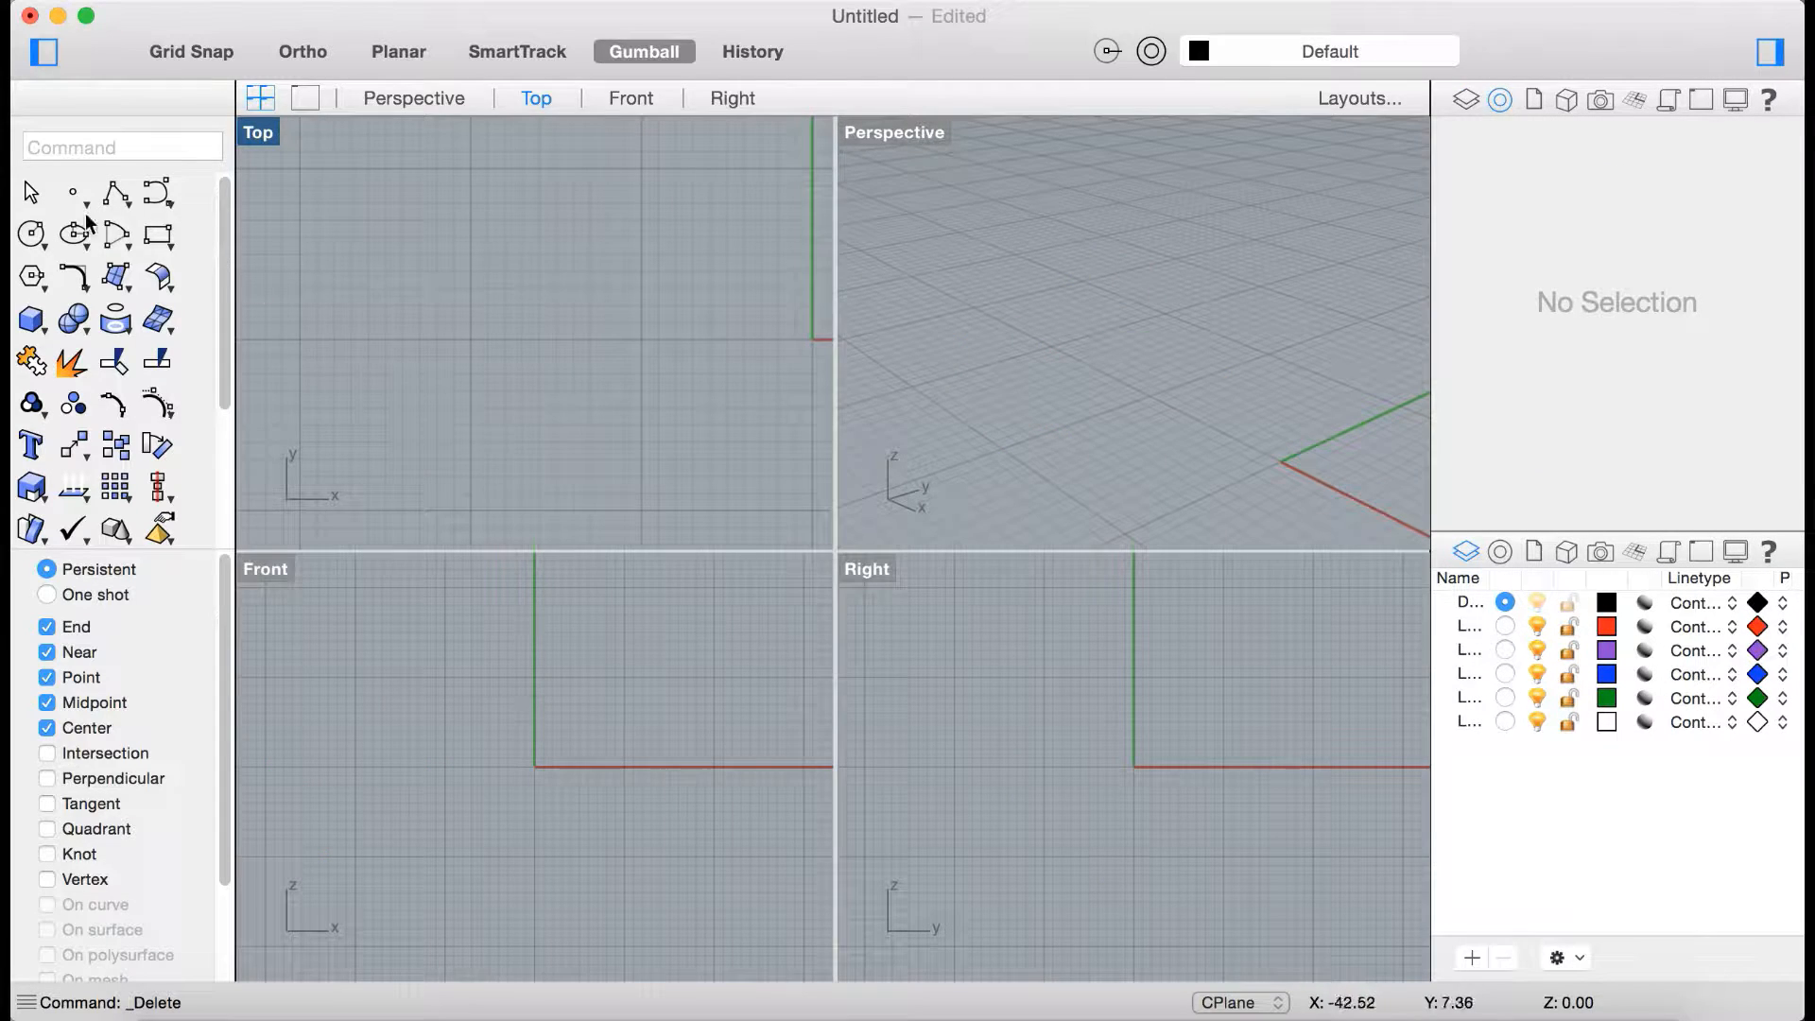
Draw a closed rectangular polyline of about 7.7 by 8.9 units in the Top view, using Ortho to keep its sides straight.
{"action": "left_click", "coordinate": [115, 193]}
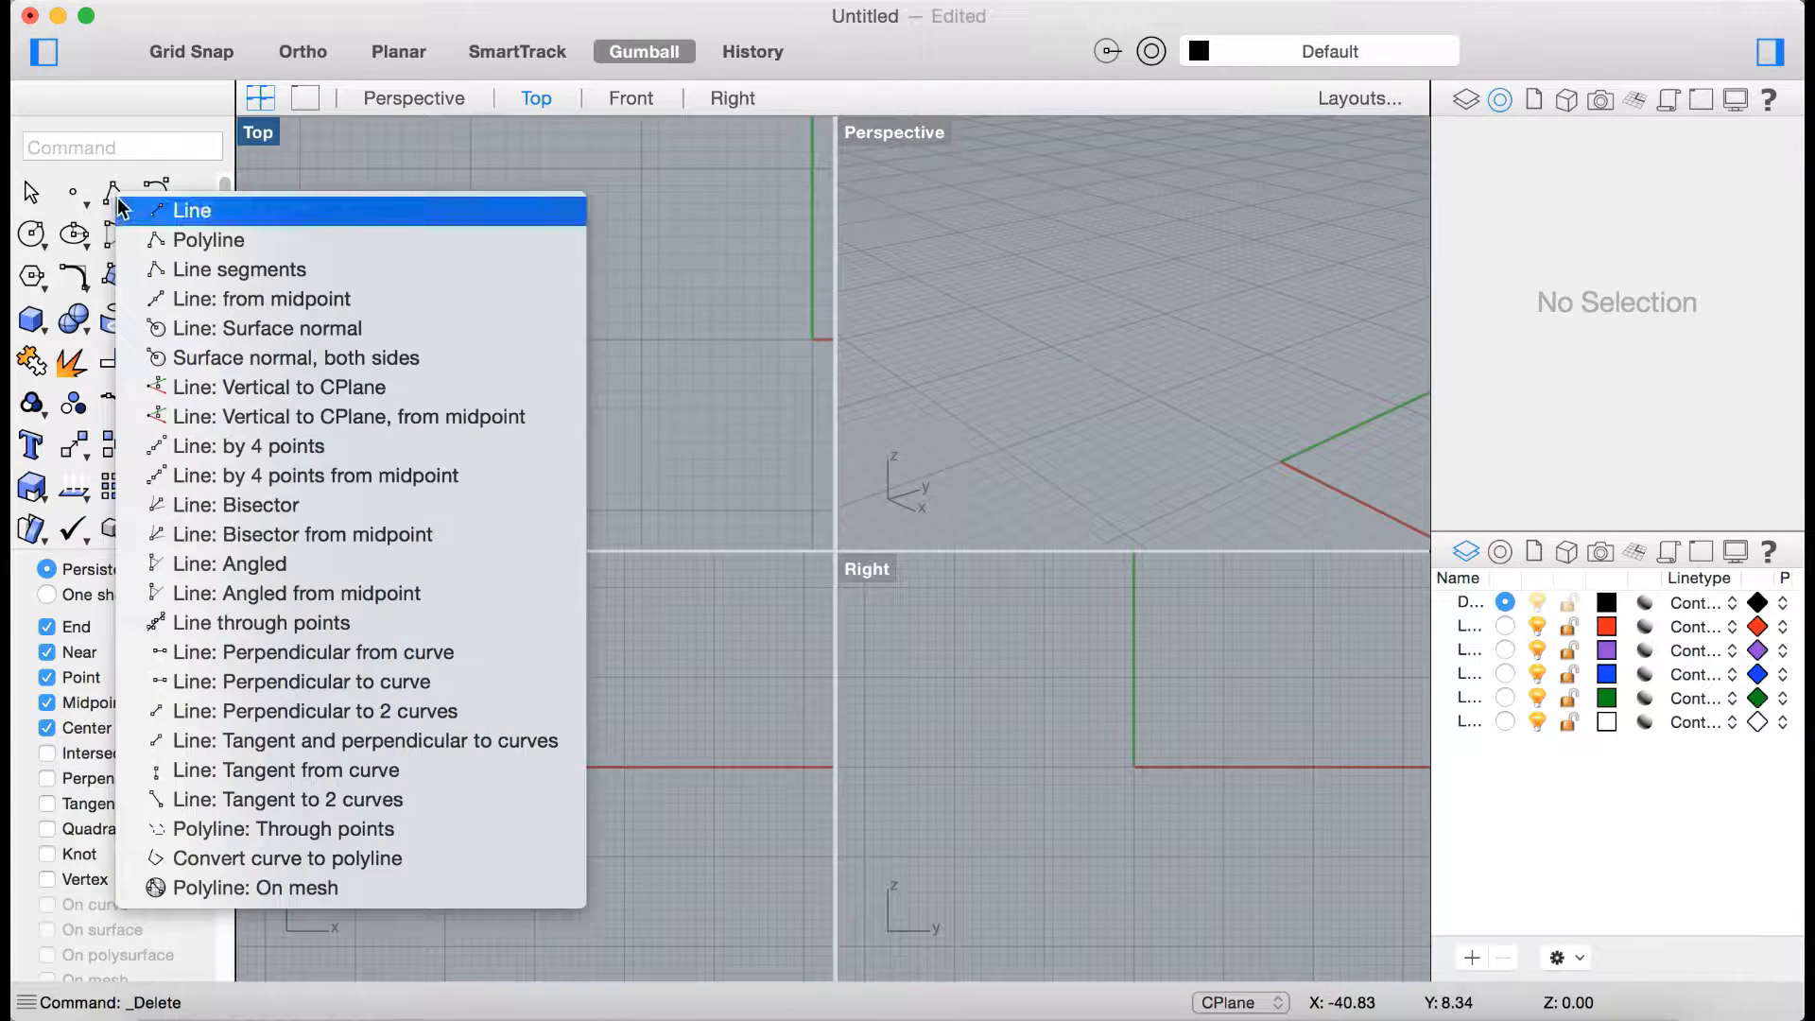
{"action": "left_click", "coordinate": [197, 236]}
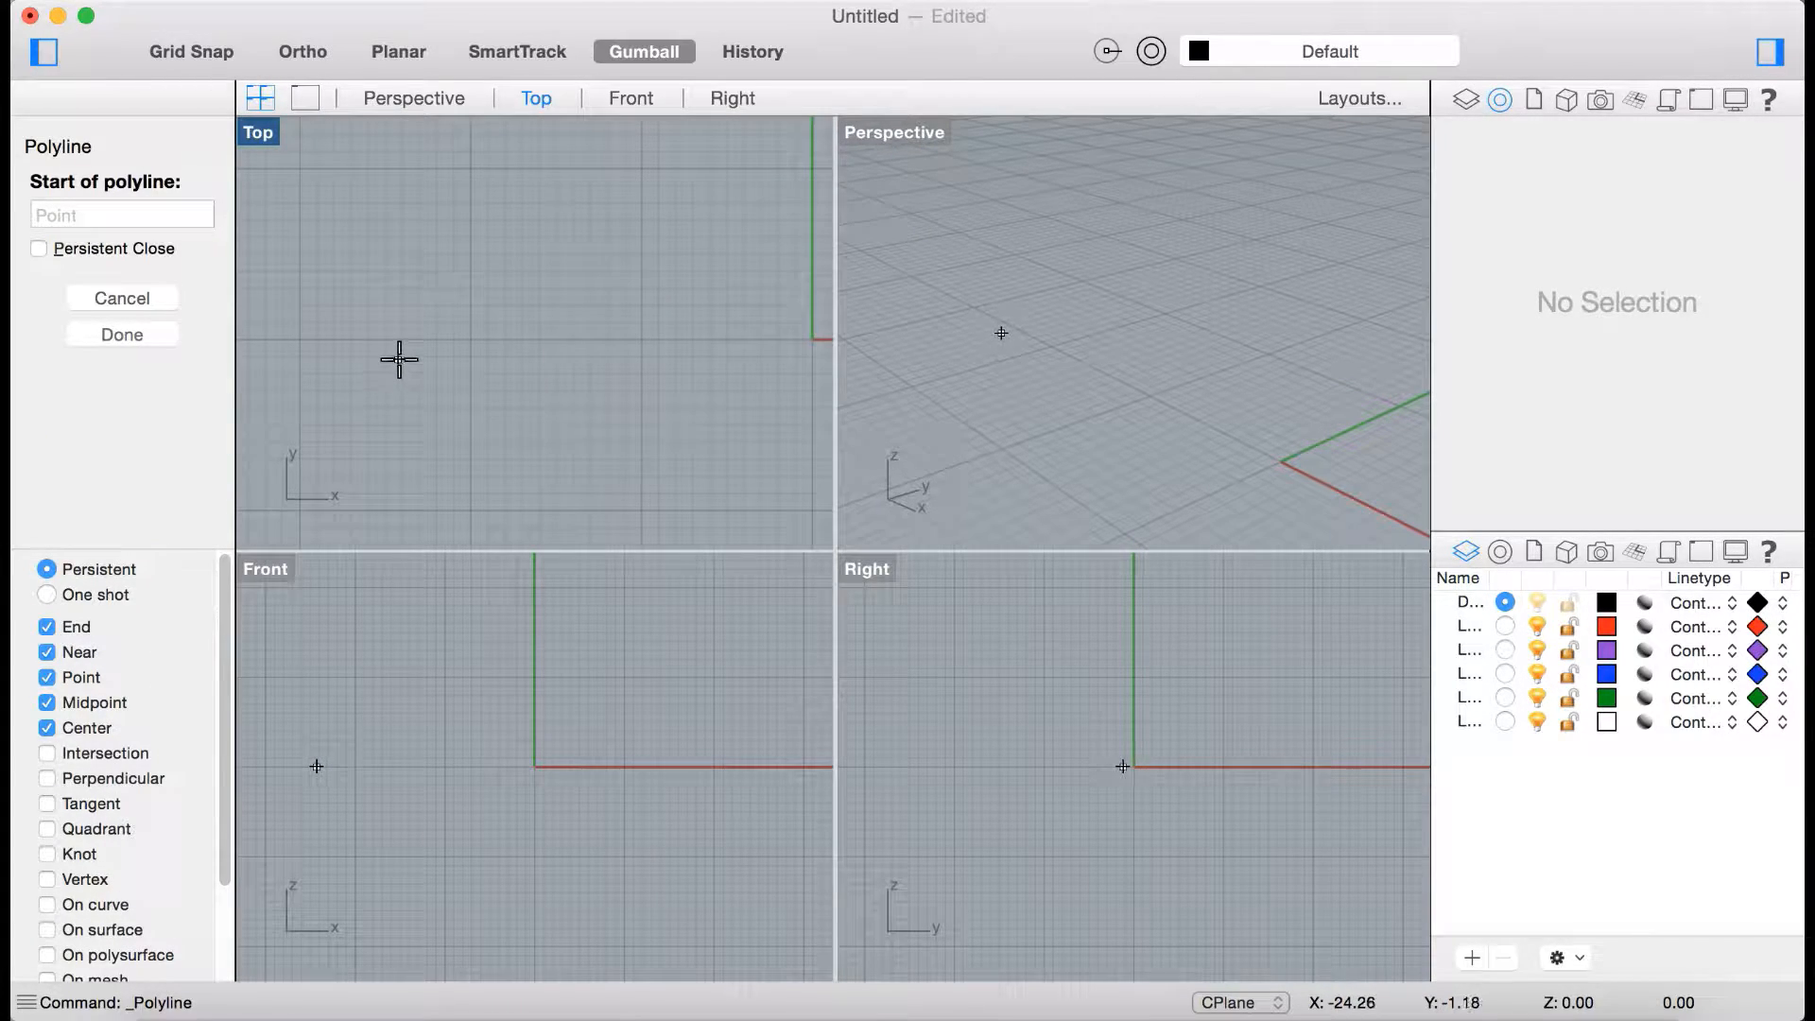
{"action": "left_click", "coordinate": [399, 360]}
{"action": "key", "text": "F8"}
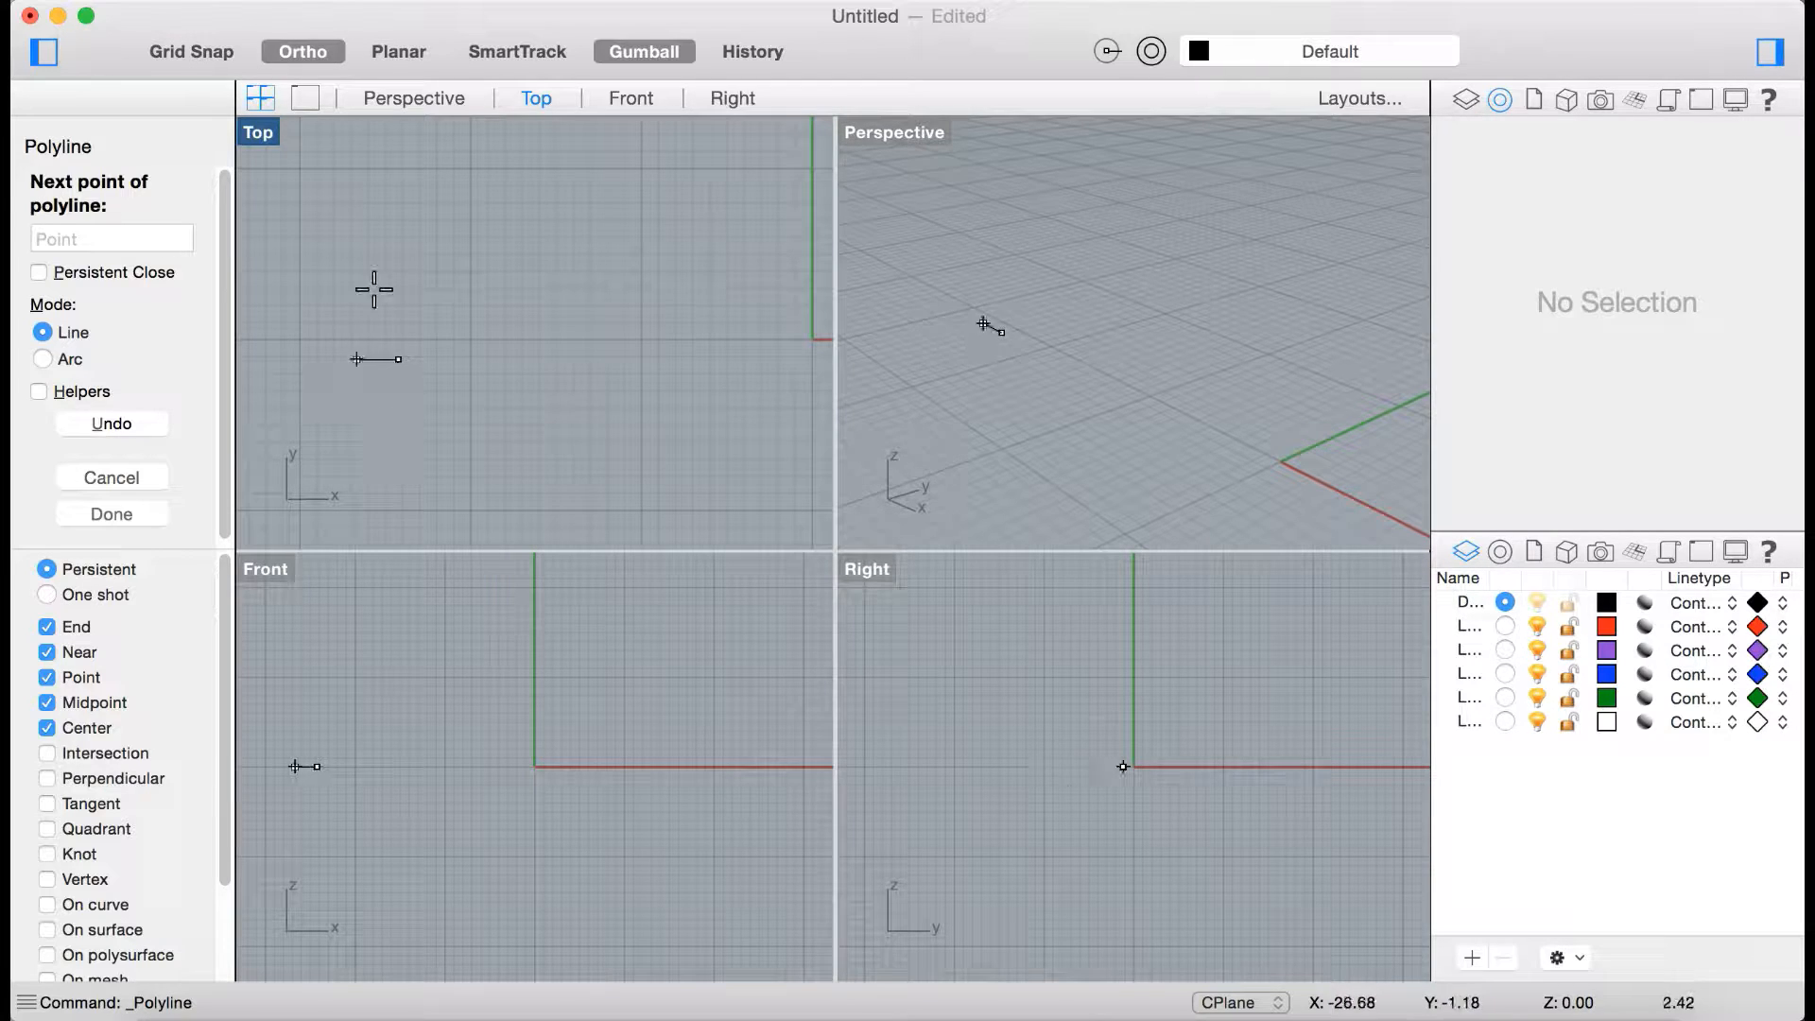
{"action": "scroll", "coordinate": [658, 417], "scroll_direction": "down", "scroll_amount": 5}
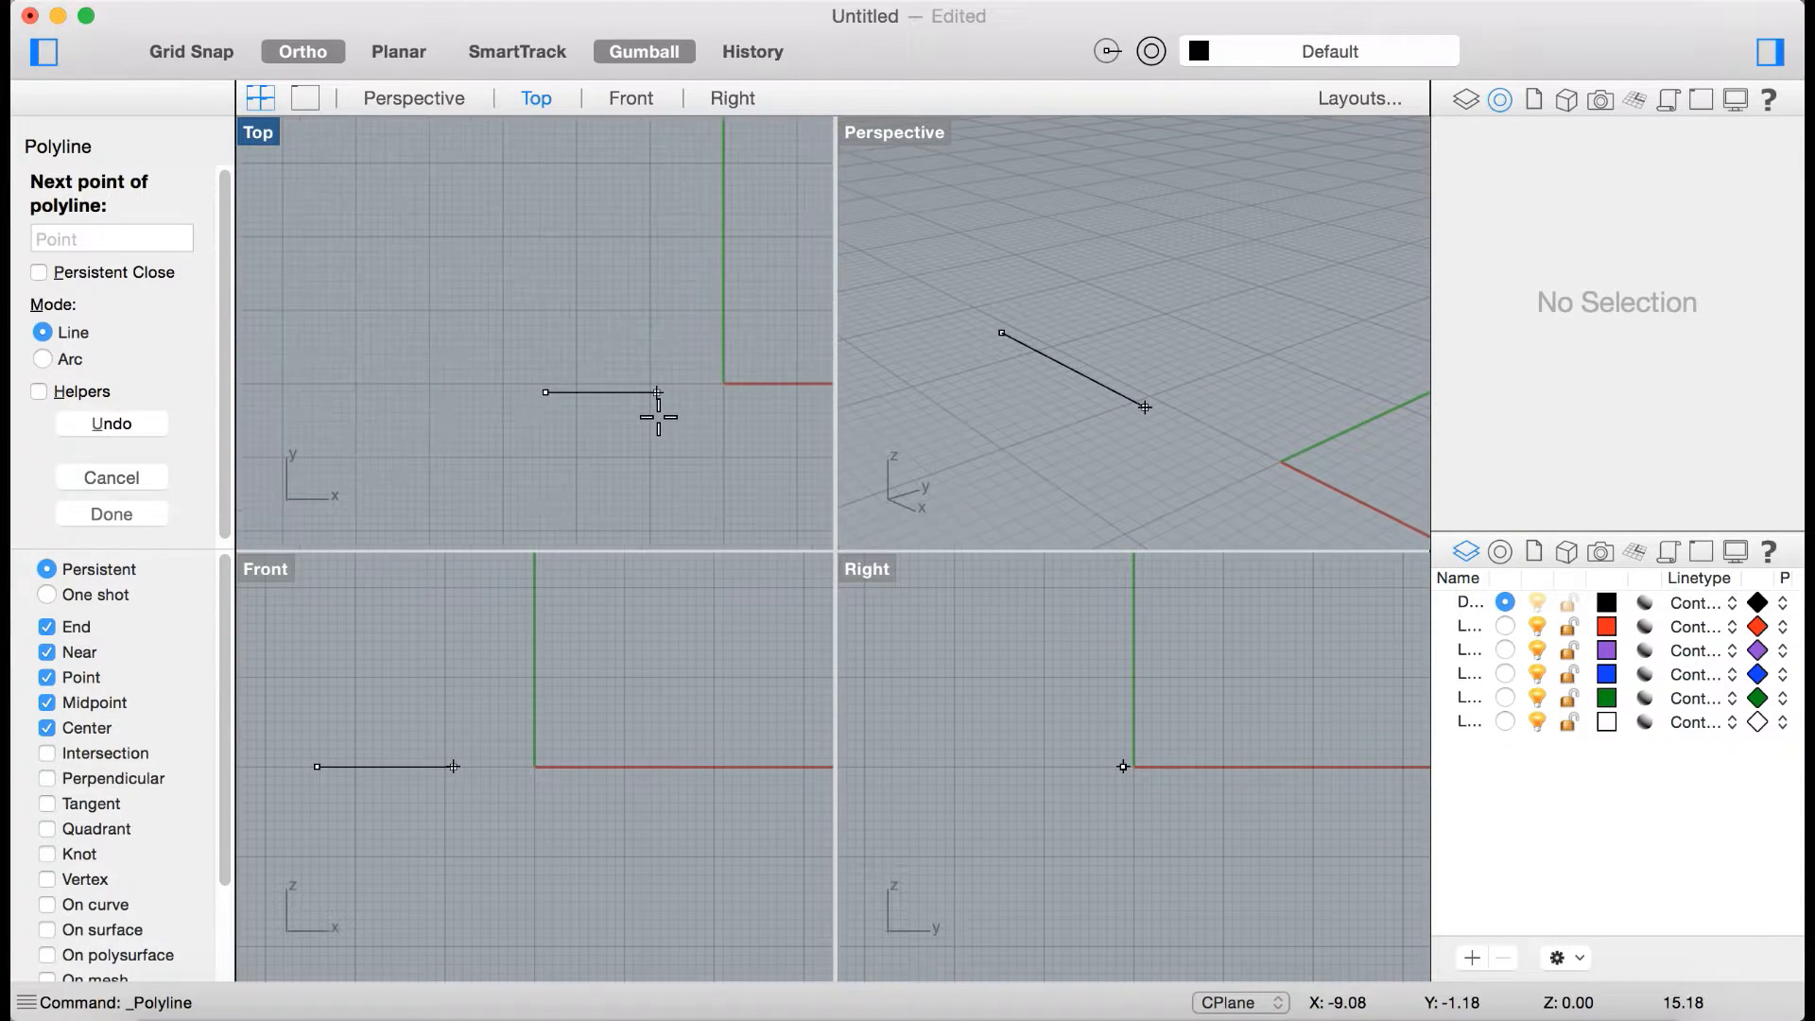
{"action": "scroll", "coordinate": [539, 400], "scroll_direction": "up", "scroll_amount": 5}
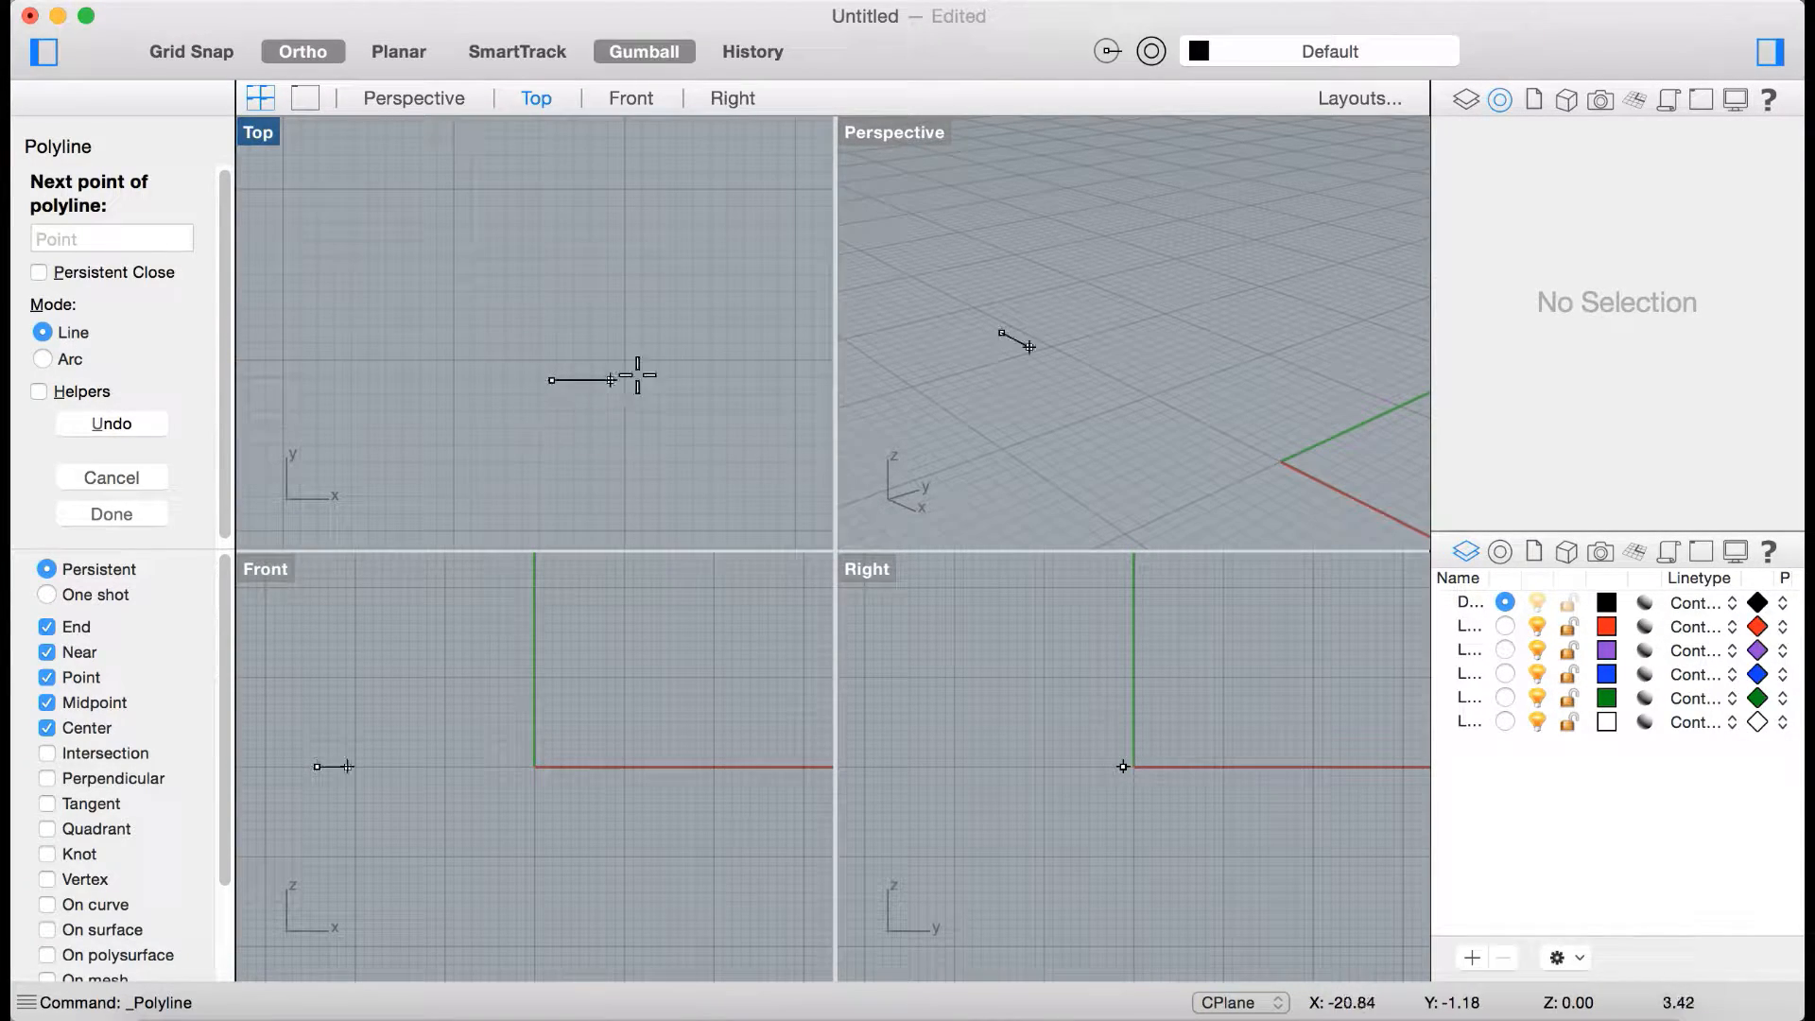
{"action": "left_click", "coordinate": [556, 228]}
{"action": "left_click", "coordinate": [683, 228]}
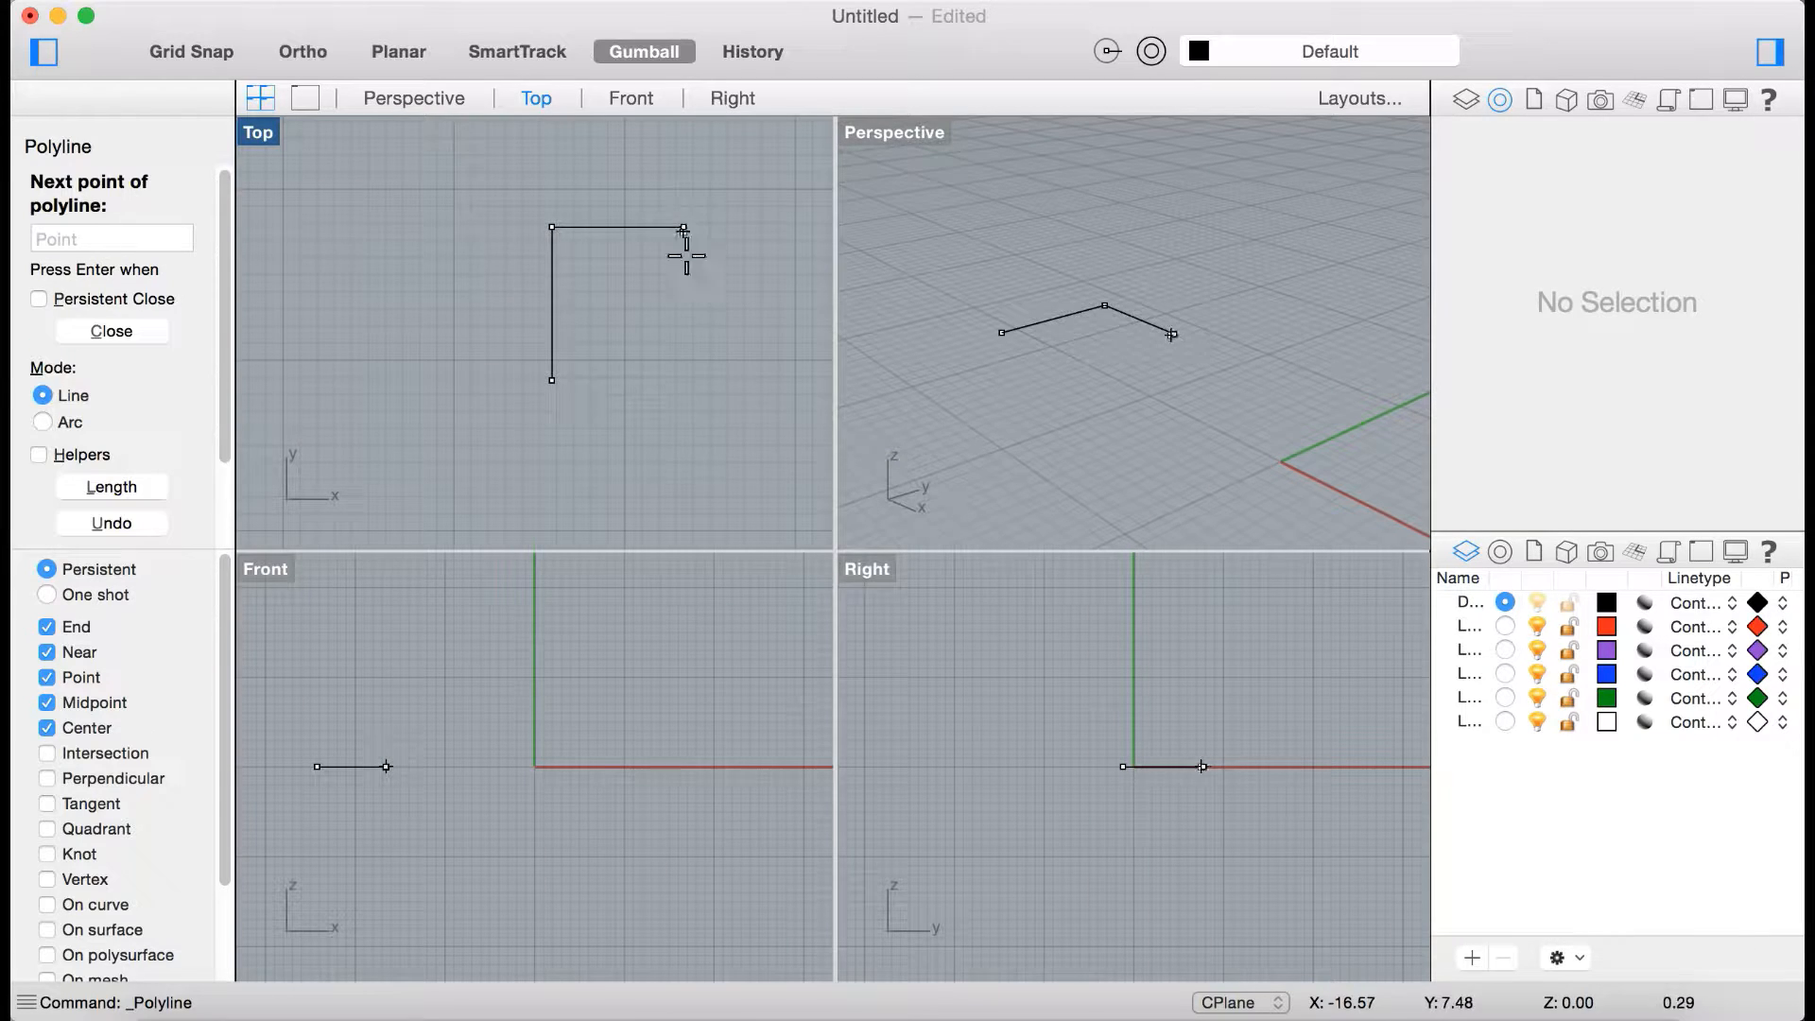
{"action": "left_click", "coordinate": [683, 380]}
{"action": "left_click", "coordinate": [553, 380]}
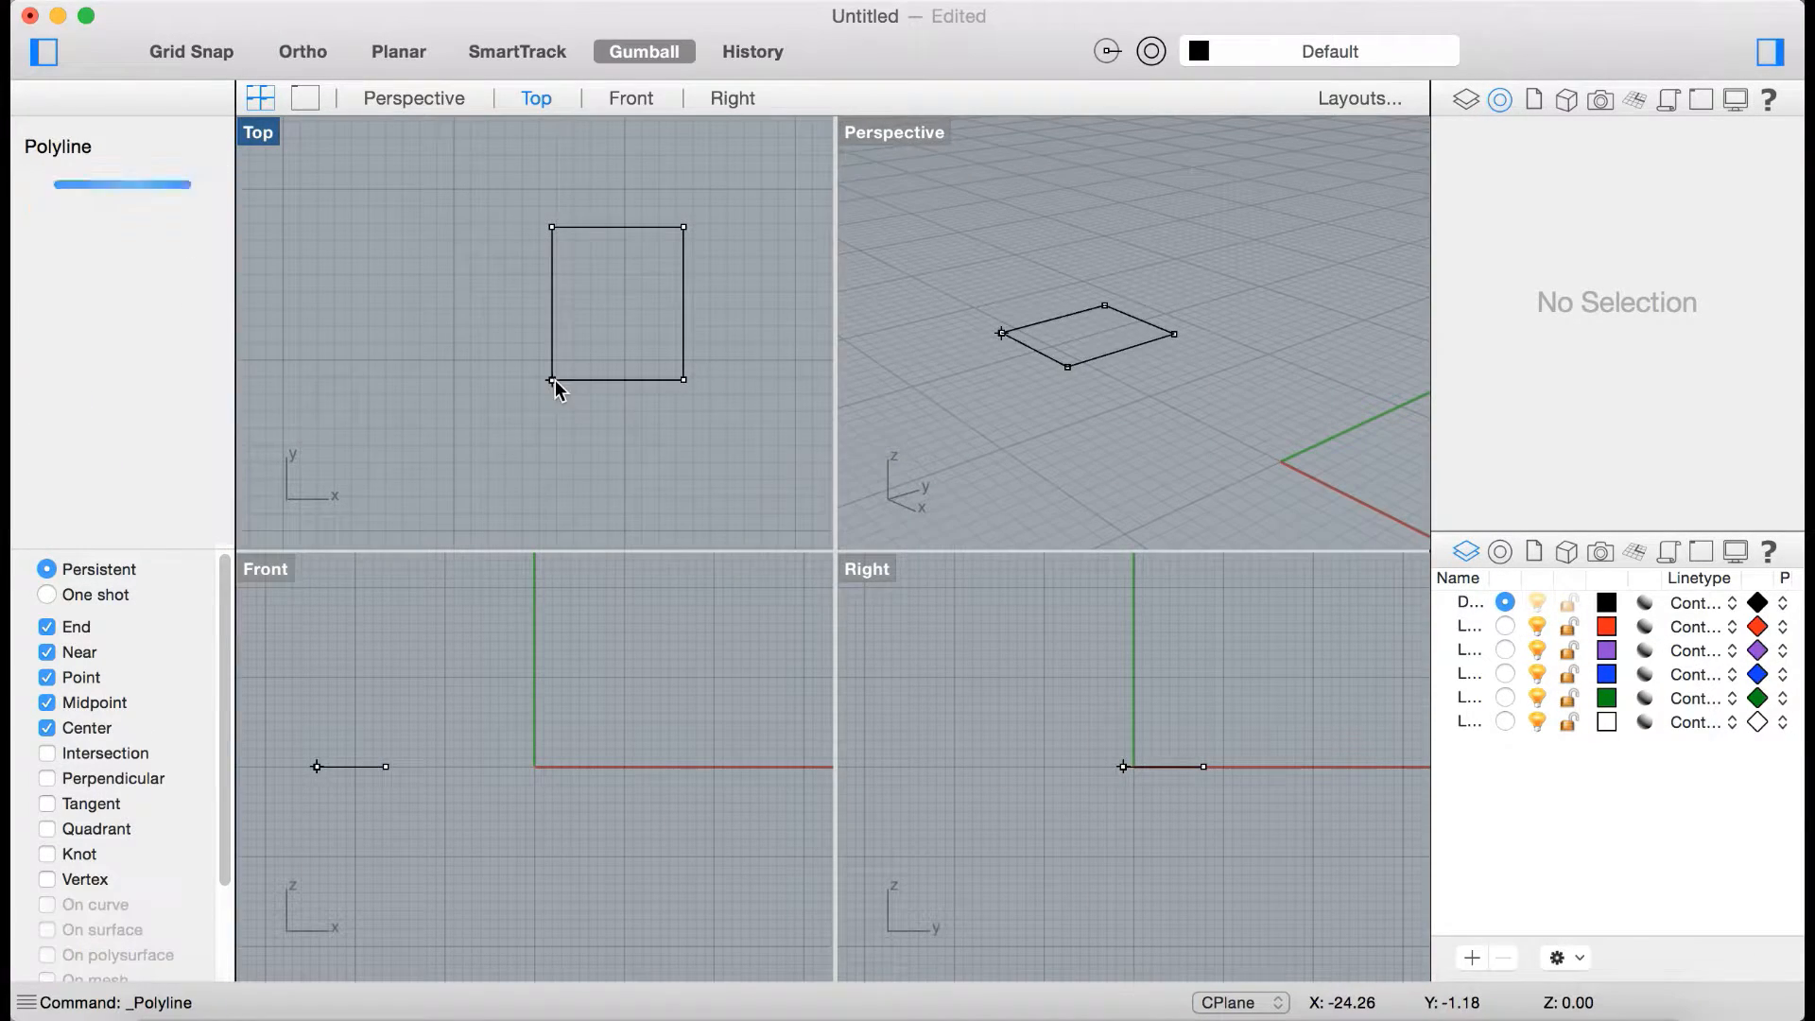
Select the rectangular polyline and delete it.
{"action": "left_click_drag", "start_coordinate": [501, 435], "coordinate": [501, 436]}
{"action": "key", "text": "Delete"}
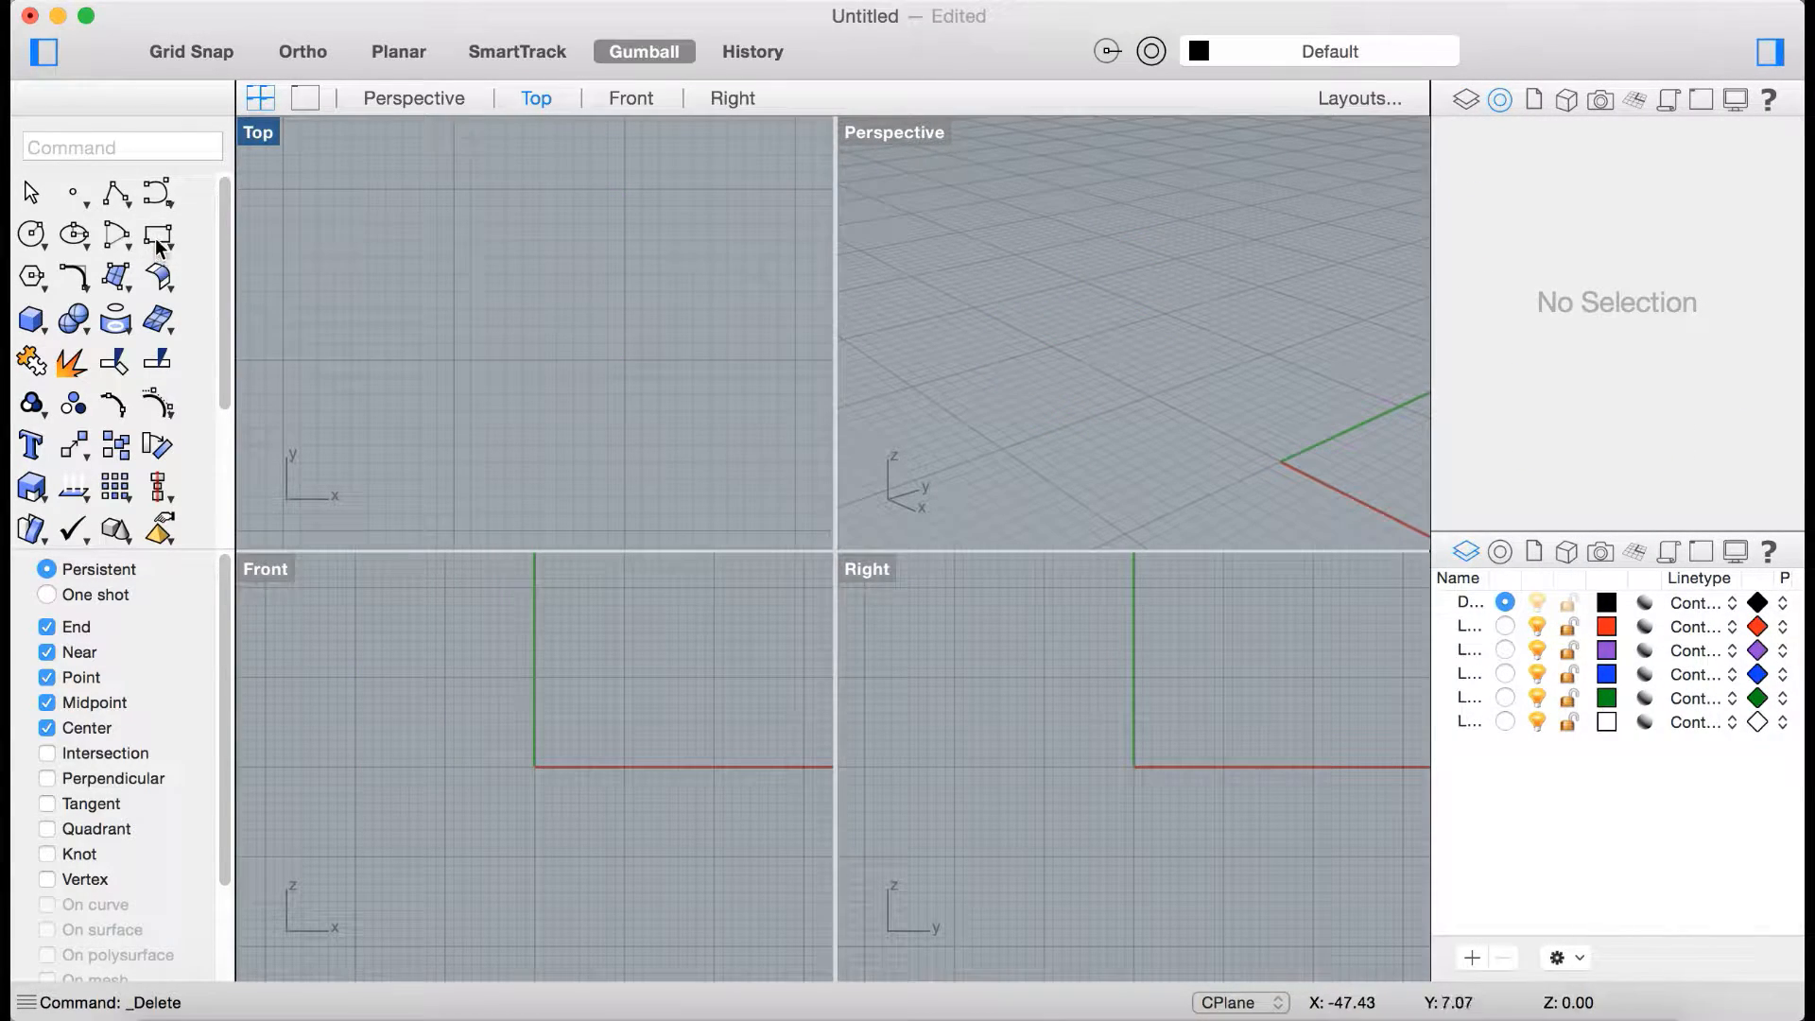
{"action": "scroll", "coordinate": [615, 344], "scroll_direction": "down", "scroll_amount": 6}
{"action": "scroll", "coordinate": [615, 342], "scroll_direction": "down", "scroll_amount": 4}
{"action": "scroll", "coordinate": [667, 306], "scroll_direction": "down", "scroll_amount": 6}
{"action": "scroll", "coordinate": [668, 307], "scroll_direction": "up", "scroll_amount": 3}
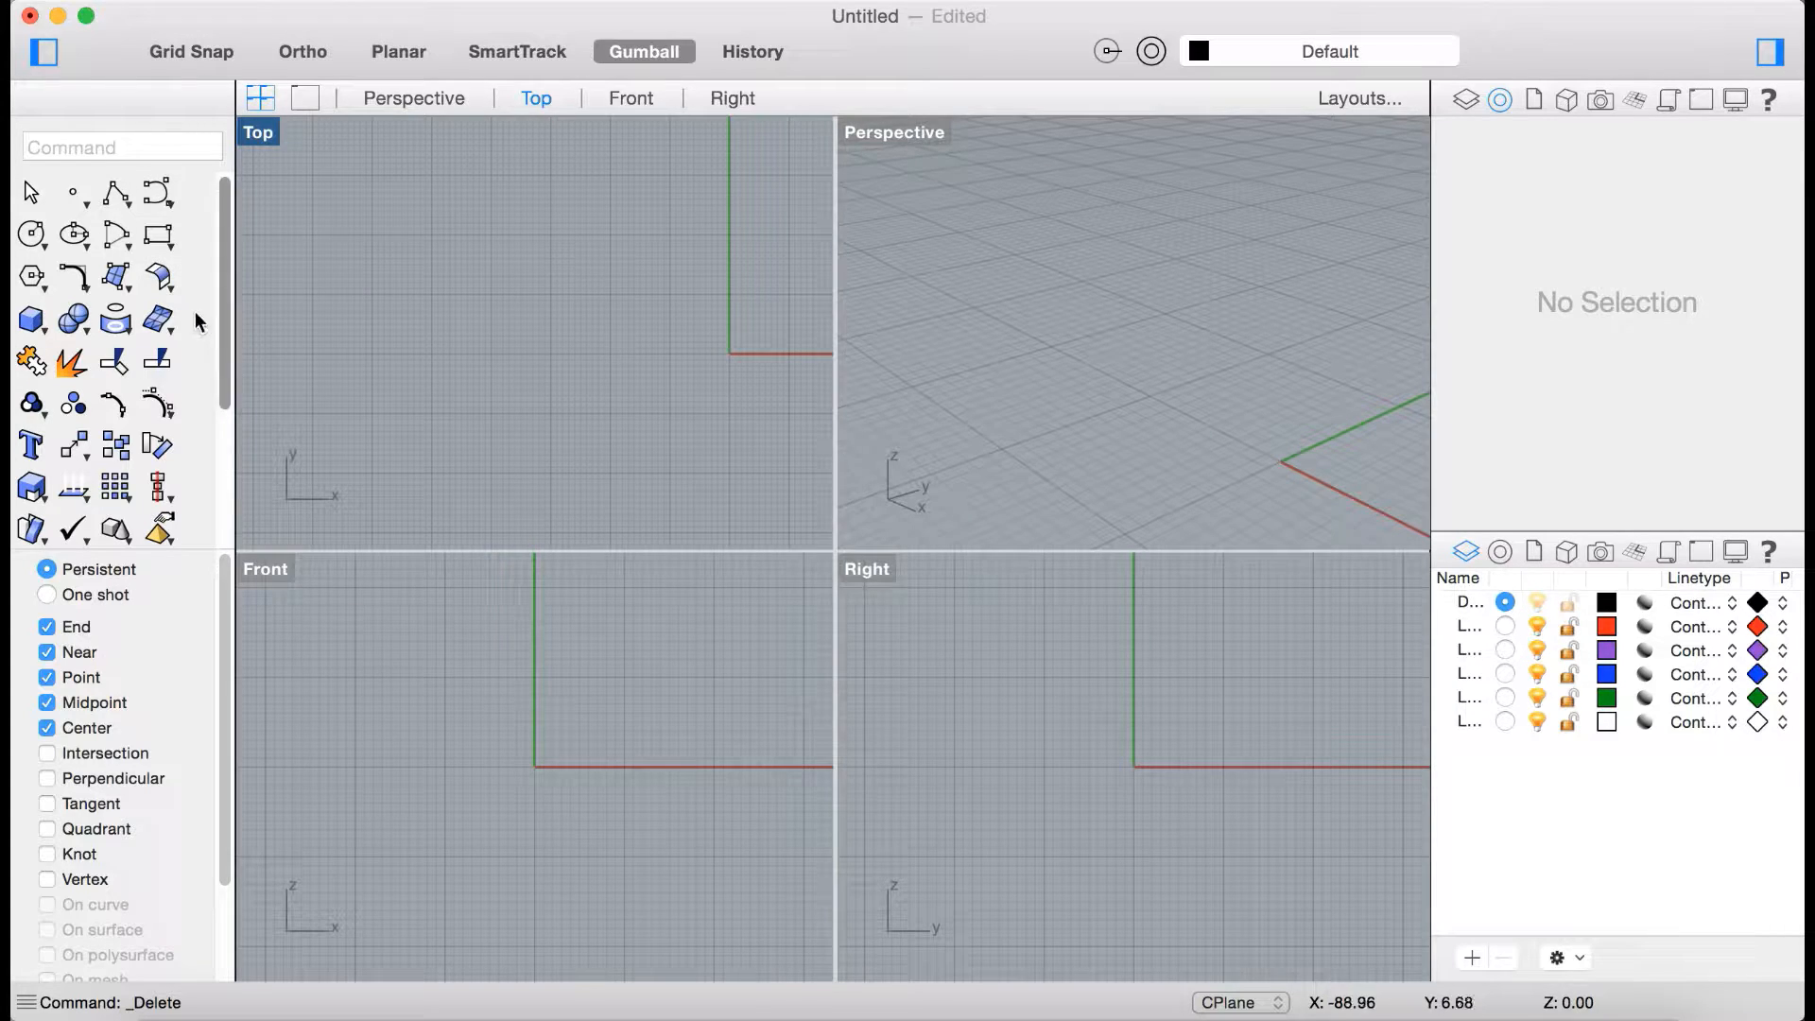
Draw an open, spiral-like chain of seven segments around the origin in the Top view with the Line Segments command.
{"action": "left_click", "coordinate": [114, 200]}
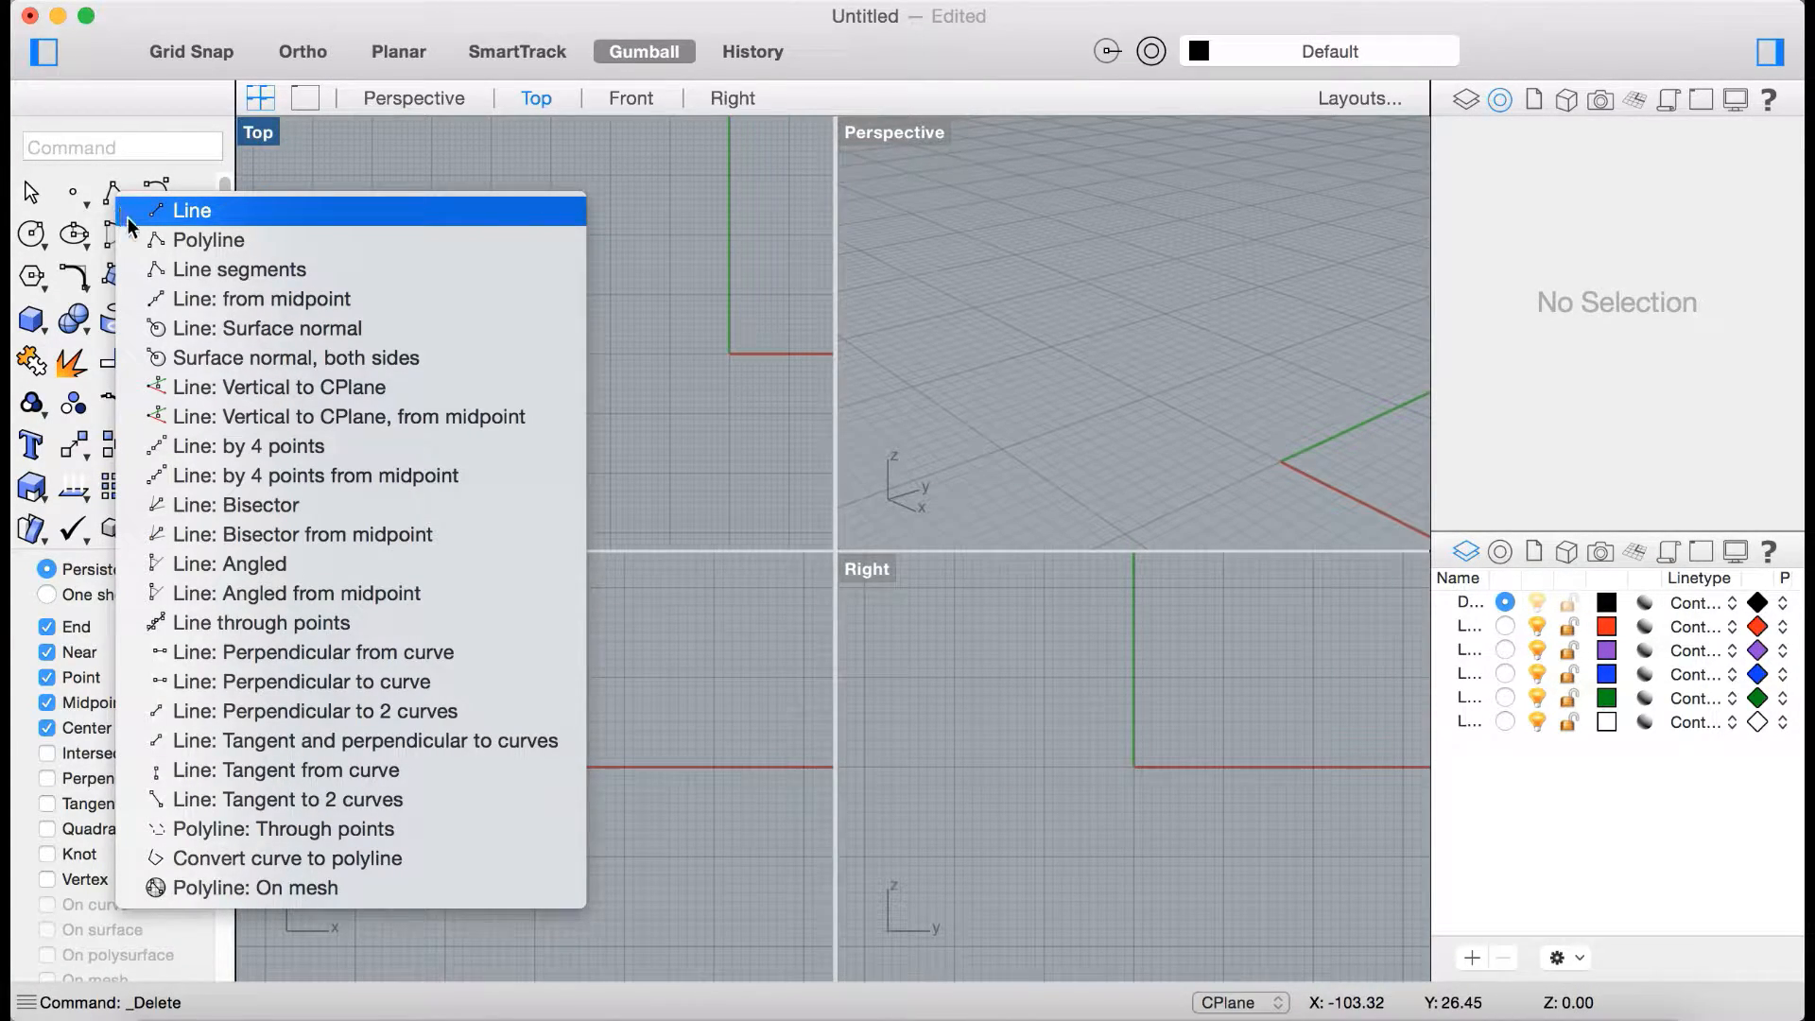
{"action": "left_click", "coordinate": [187, 273]}
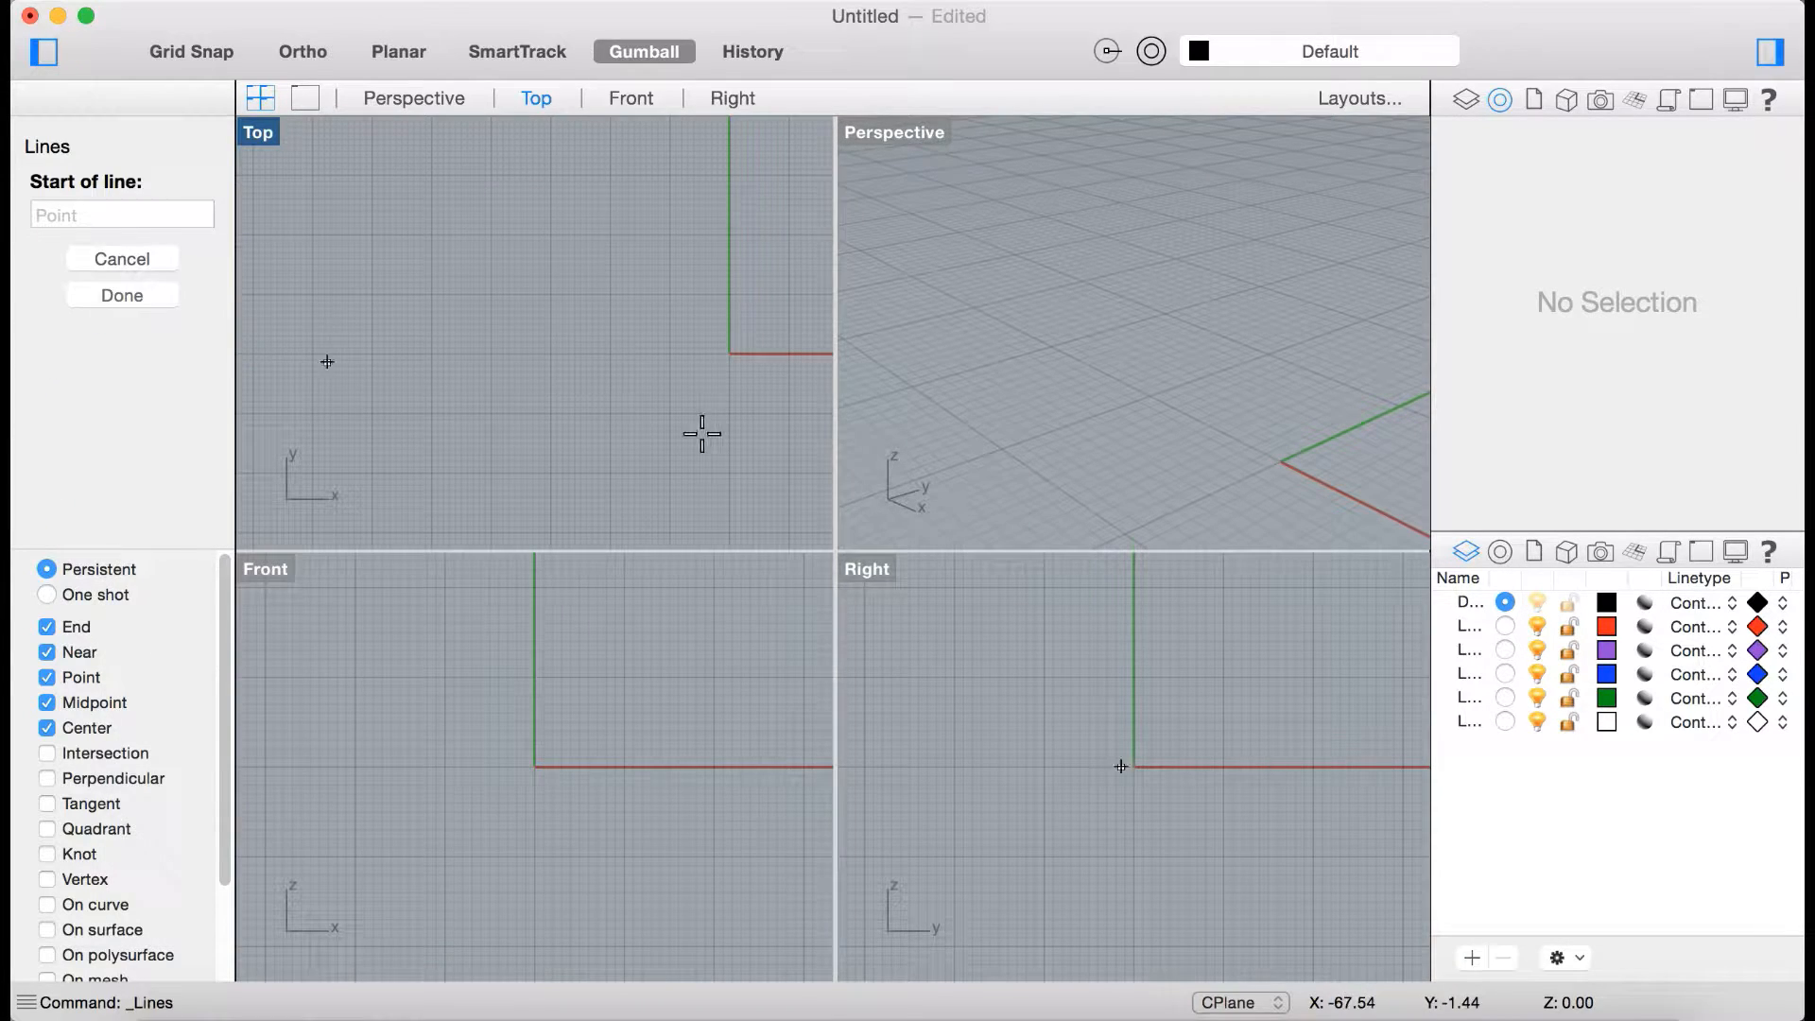
{"action": "scroll", "coordinate": [417, 365], "scroll_direction": "down", "scroll_amount": 3}
{"action": "scroll", "coordinate": [608, 362], "scroll_direction": "up", "scroll_amount": 8}
{"action": "scroll", "coordinate": [608, 360], "scroll_direction": "down", "scroll_amount": 8}
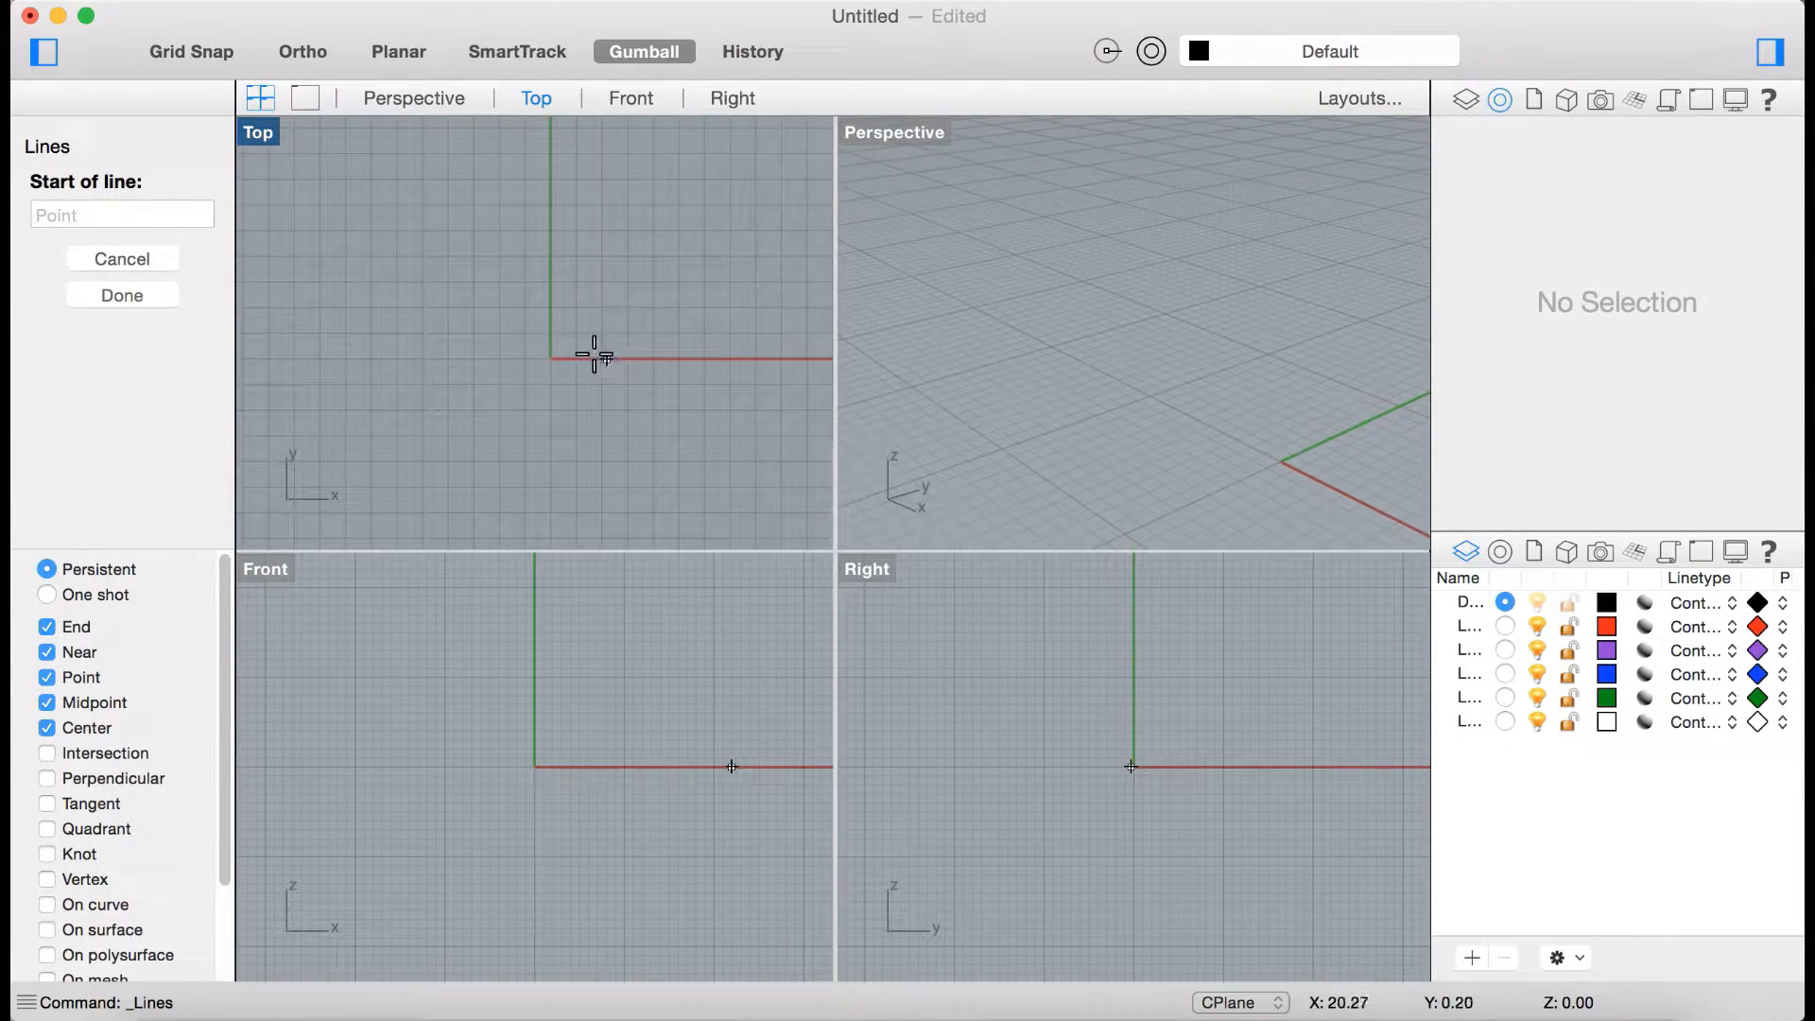
{"action": "left_click", "coordinate": [393, 360]}
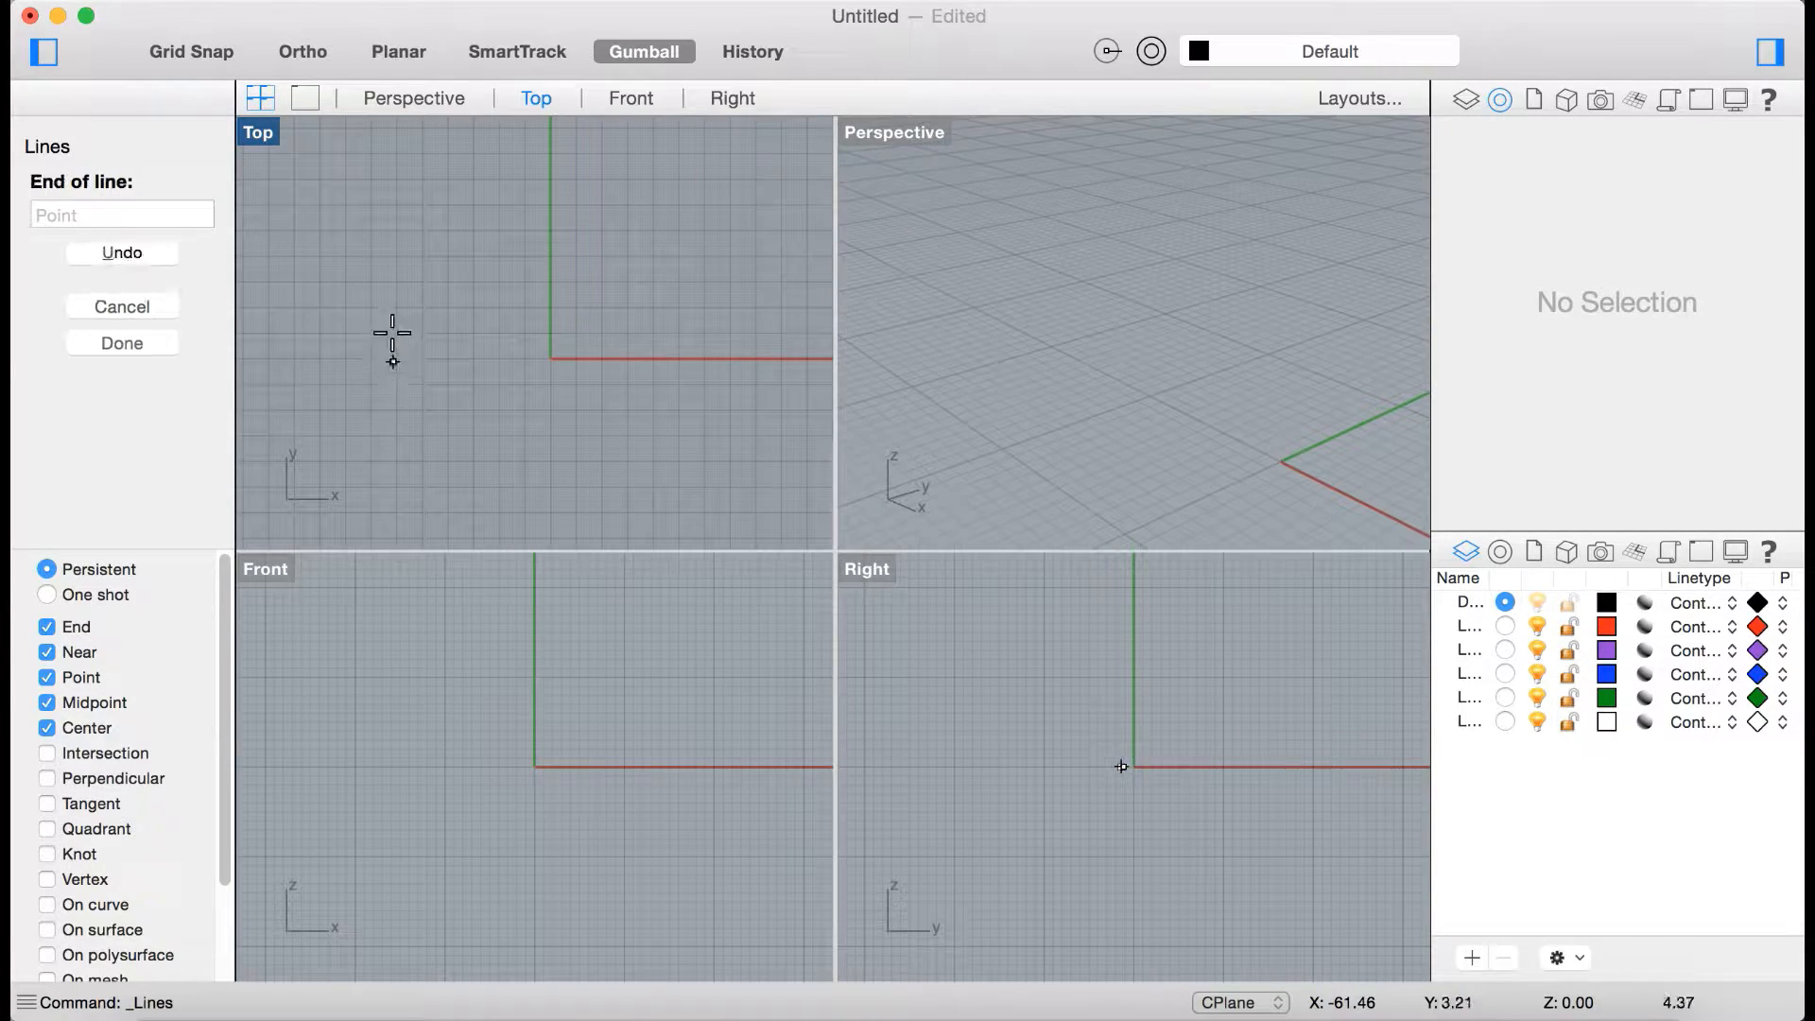
{"action": "left_click", "coordinate": [369, 245]}
{"action": "left_click", "coordinate": [467, 180]}
{"action": "left_click", "coordinate": [611, 230]}
{"action": "left_click", "coordinate": [671, 432]}
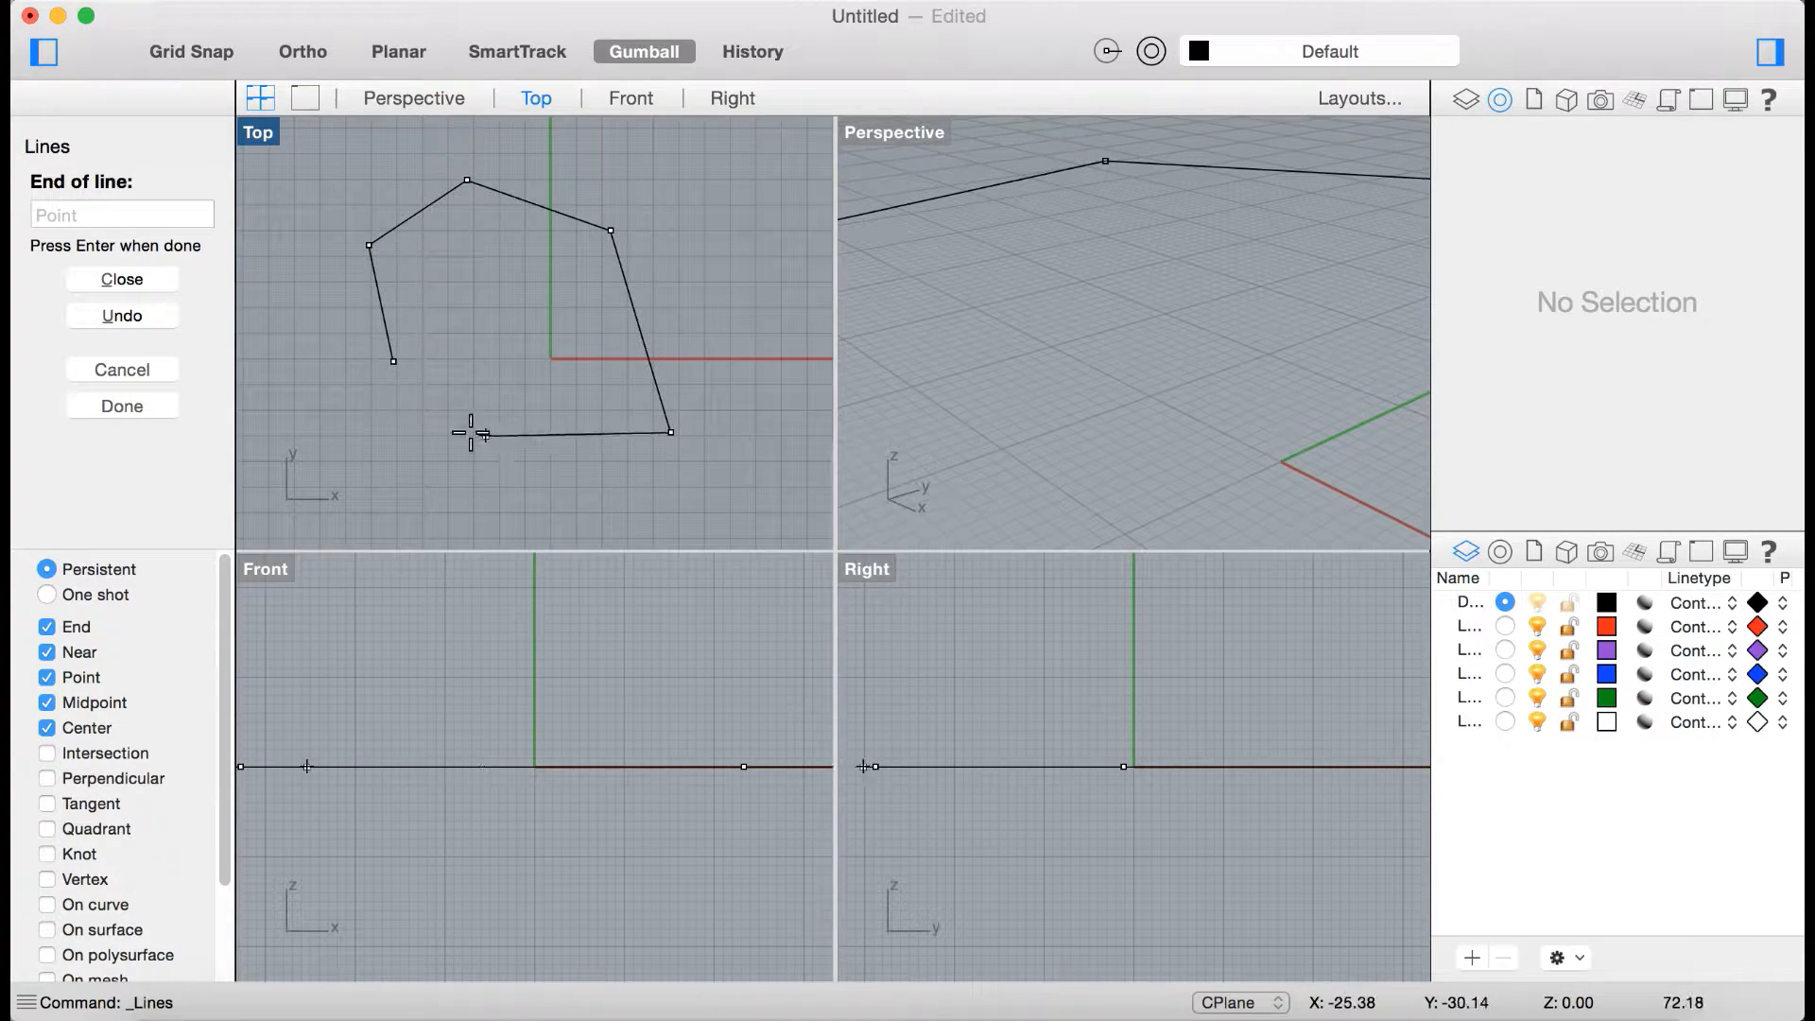
{"action": "left_click", "coordinate": [468, 456]}
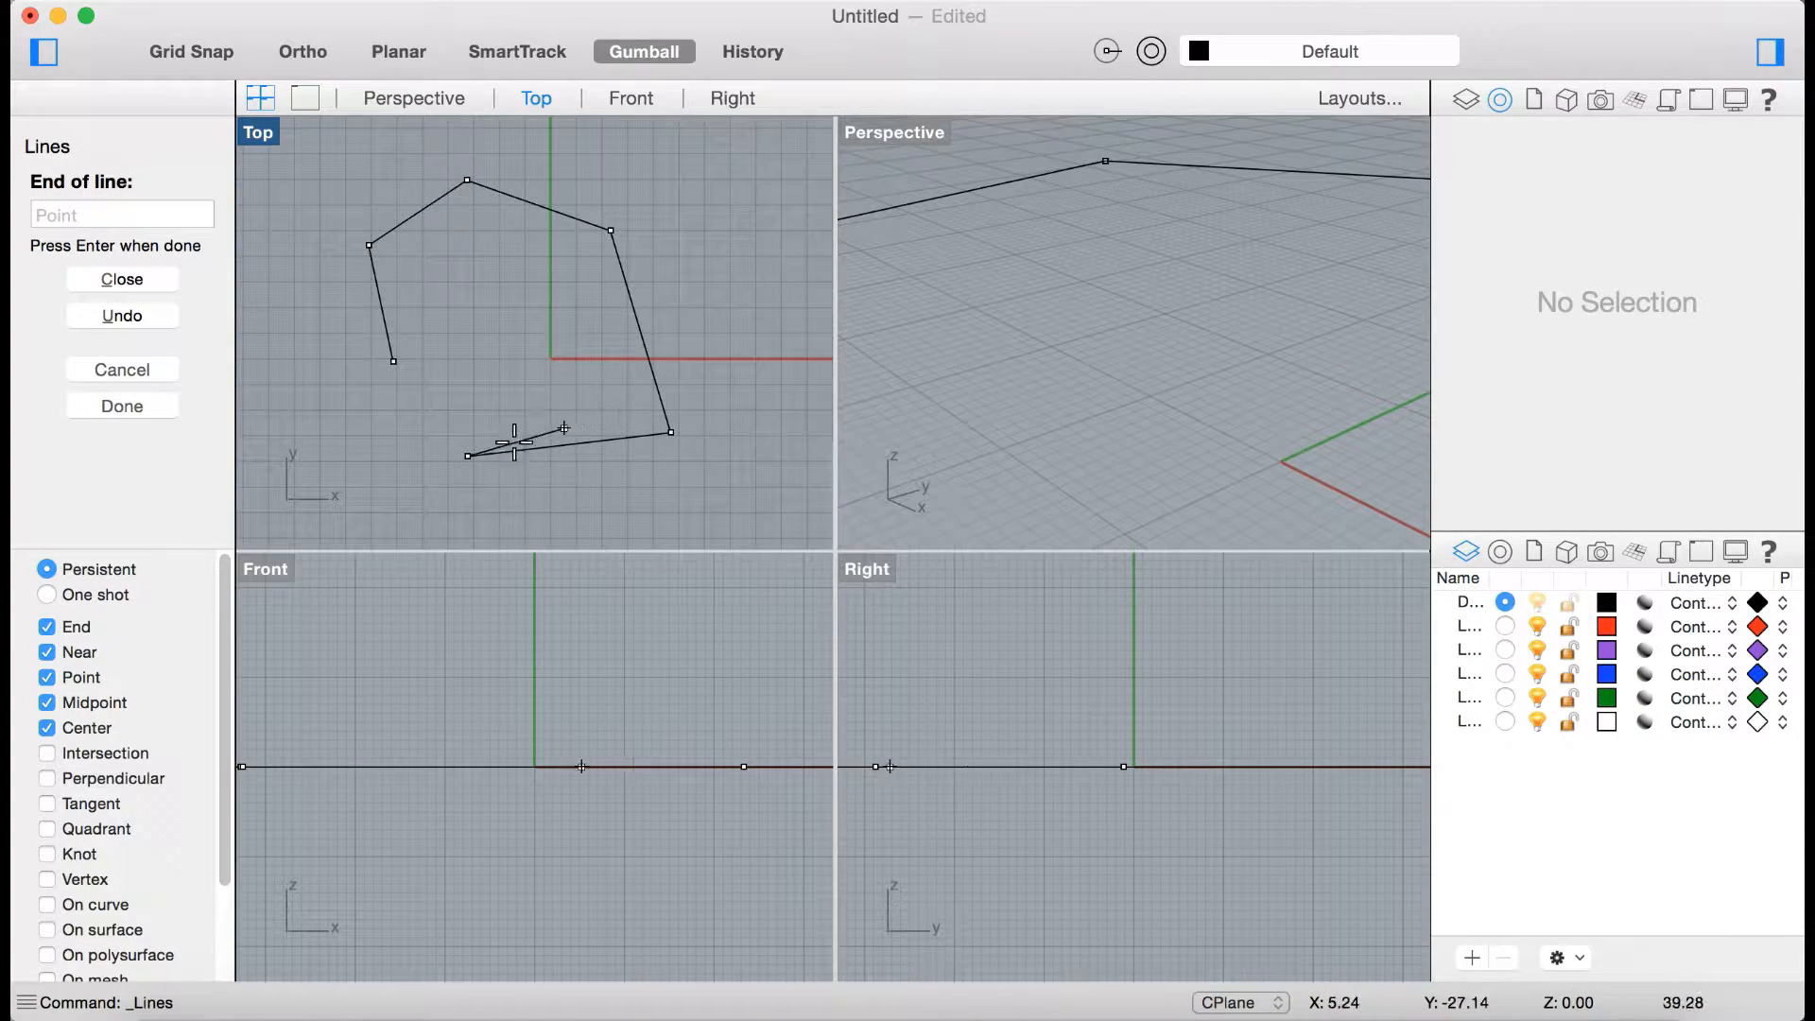
{"action": "left_click", "coordinate": [323, 409]}
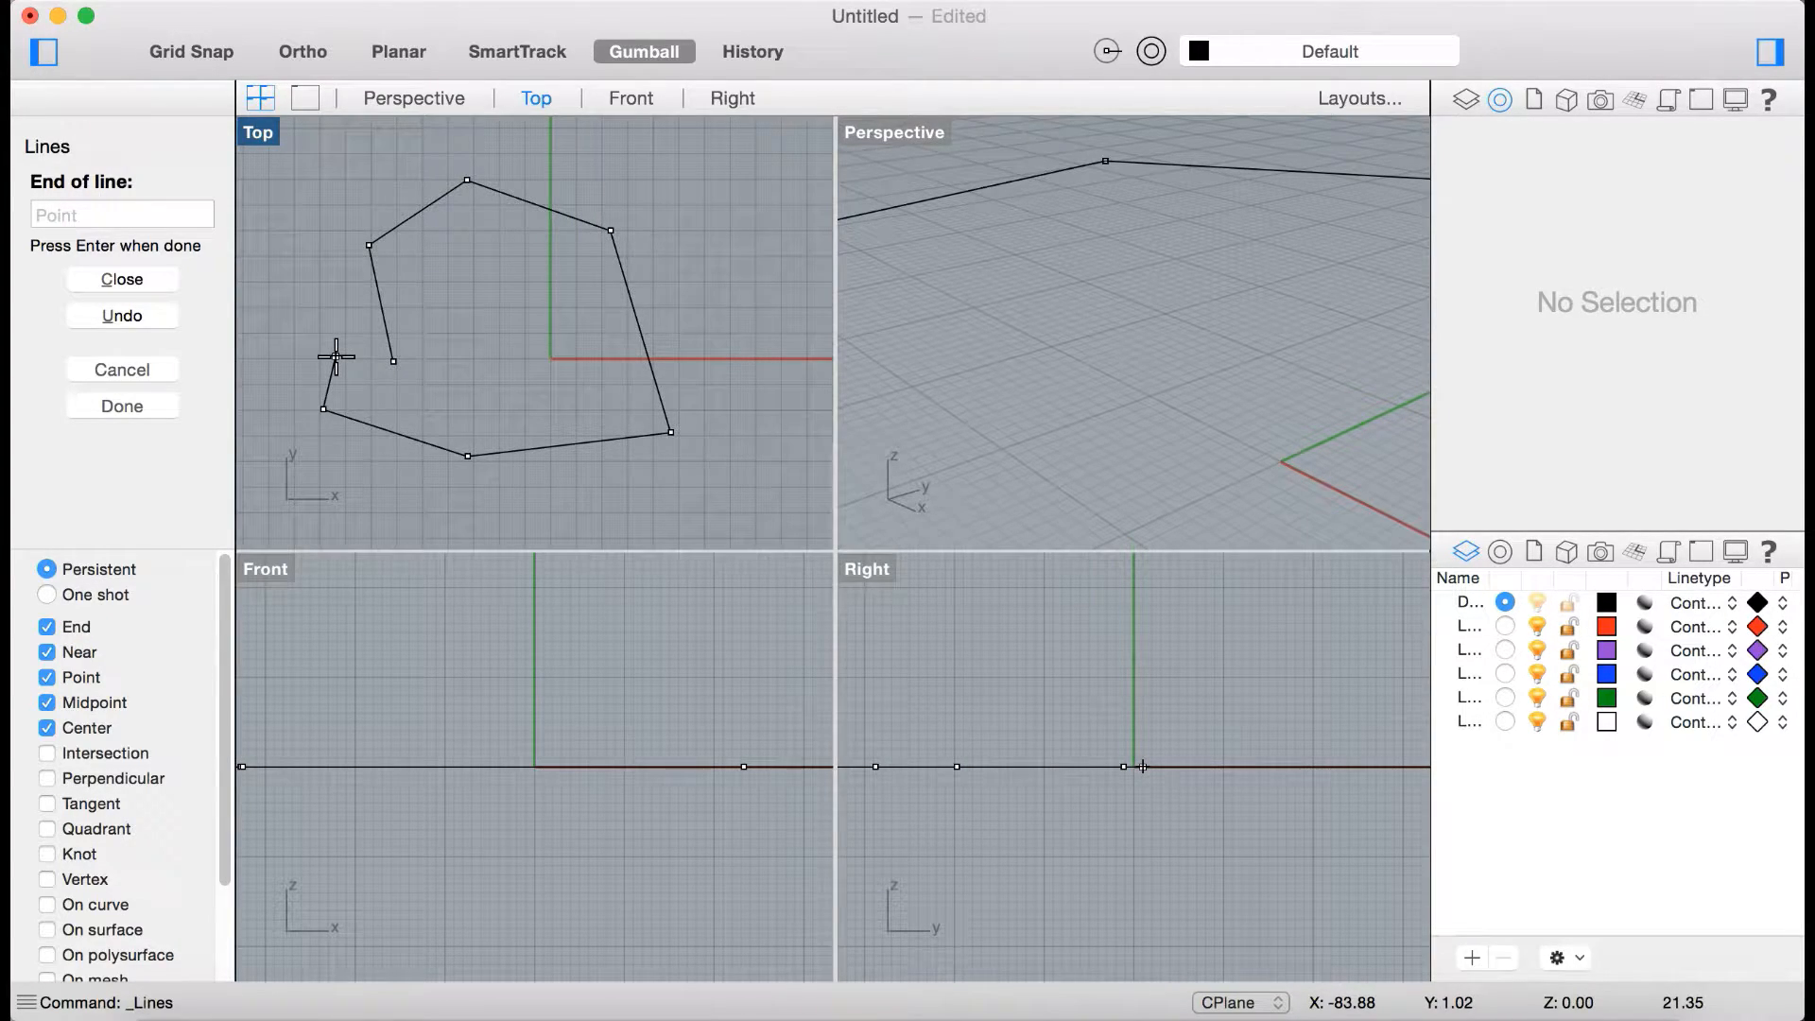
{"action": "left_click", "coordinate": [305, 282]}
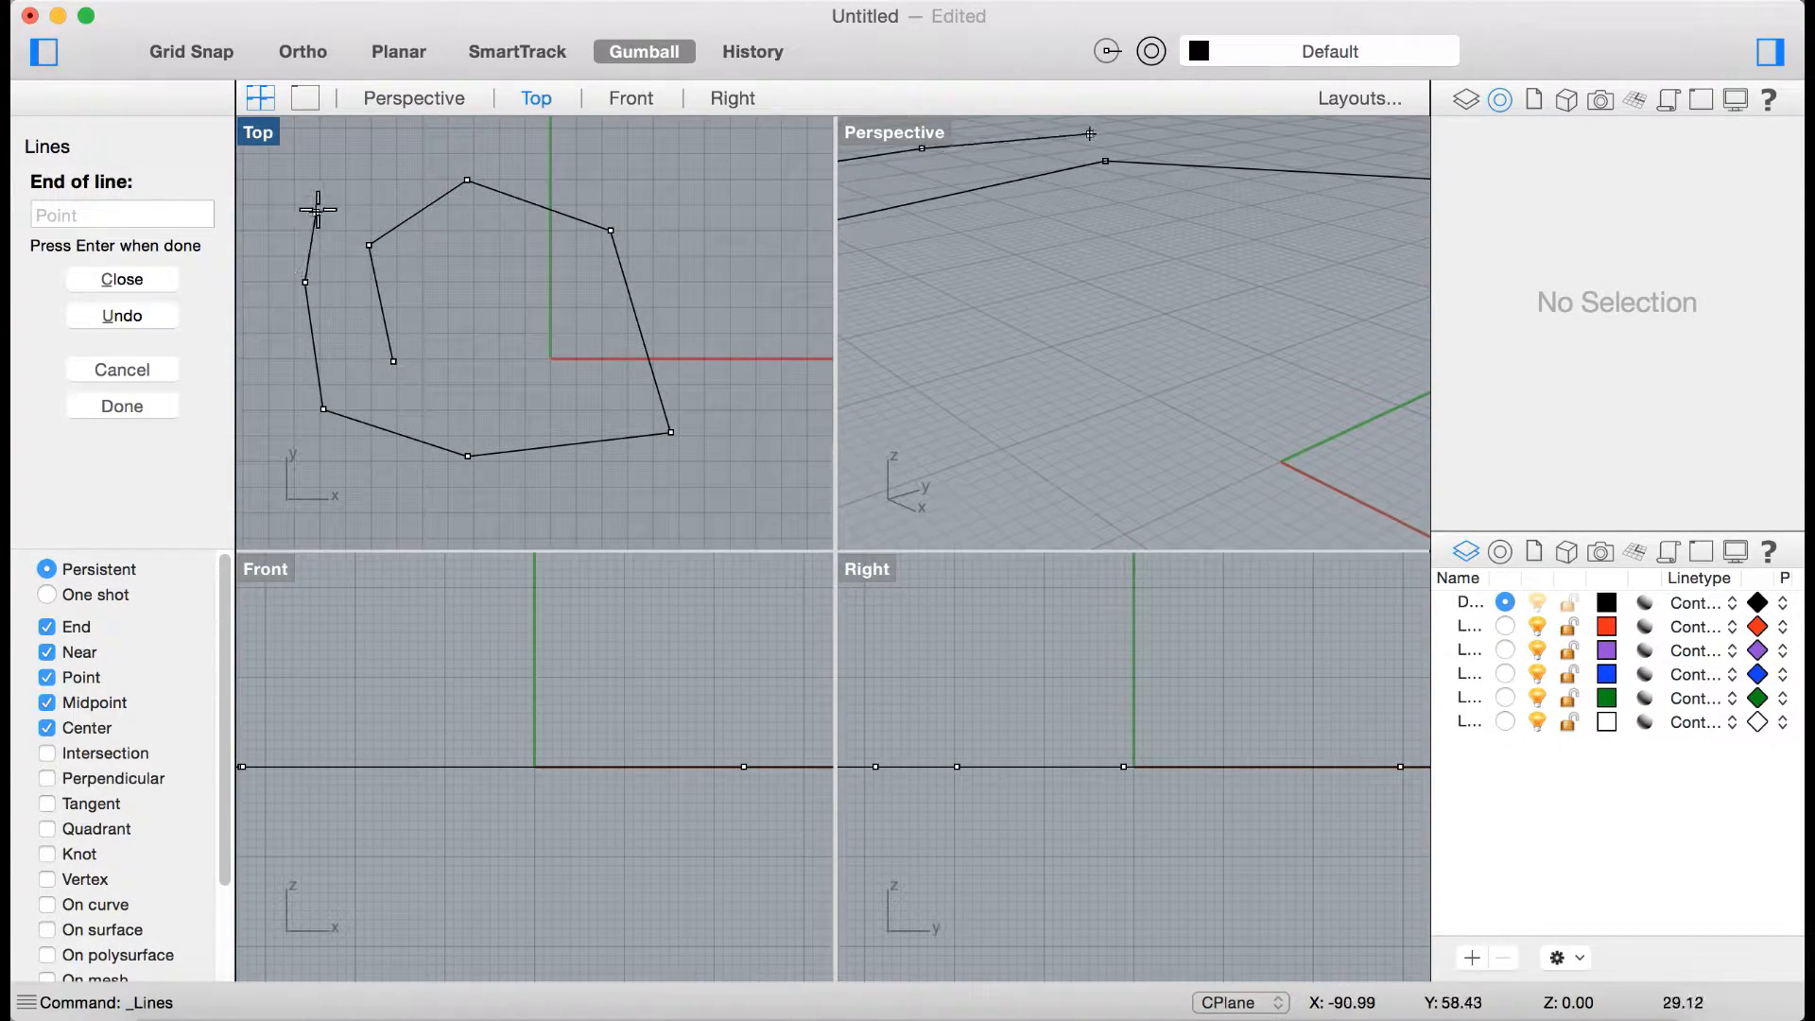
{"action": "key", "text": "Return"}
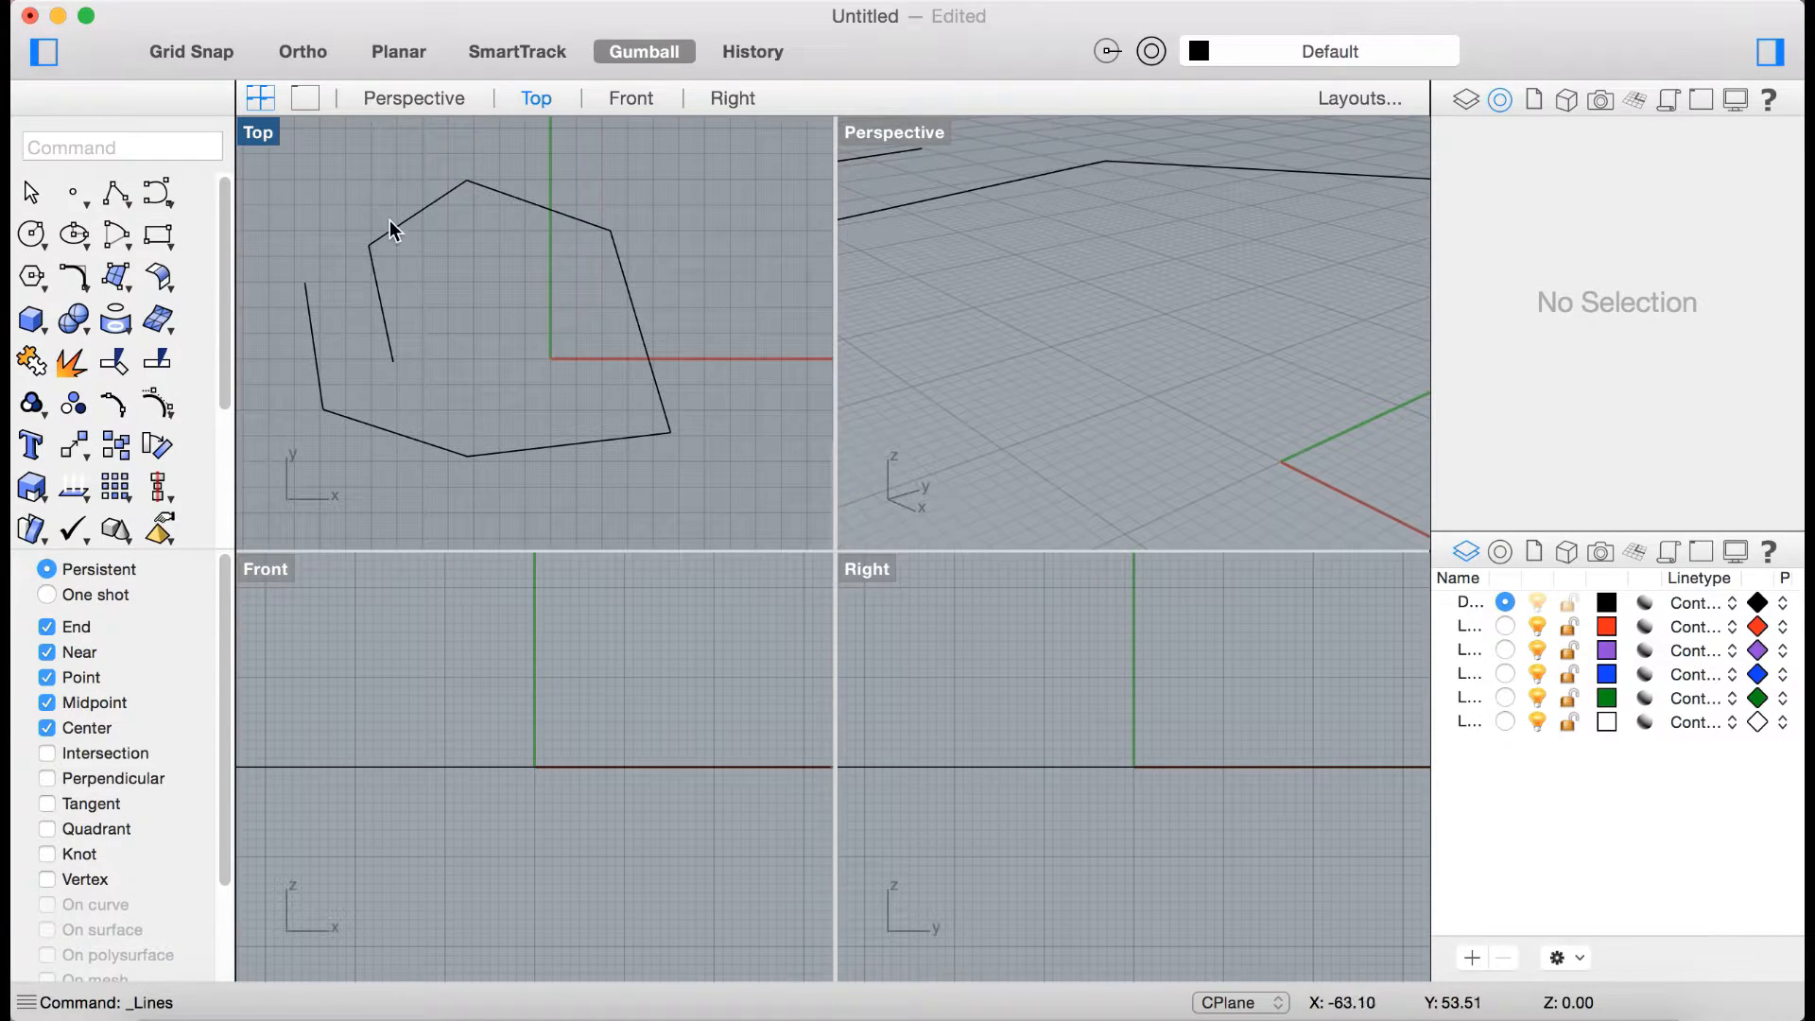
Move the long segment on the chain's positive X side in the negative X direction with the gumball, and delete it.
{"action": "scroll", "coordinate": [486, 282], "scroll_direction": "down", "scroll_amount": 2}
{"action": "scroll", "coordinate": [462, 298], "scroll_direction": "up", "scroll_amount": 5}
{"action": "scroll", "coordinate": [530, 308], "scroll_direction": "down", "scroll_amount": 5}
{"action": "scroll", "coordinate": [728, 320], "scroll_direction": "up", "scroll_amount": 4}
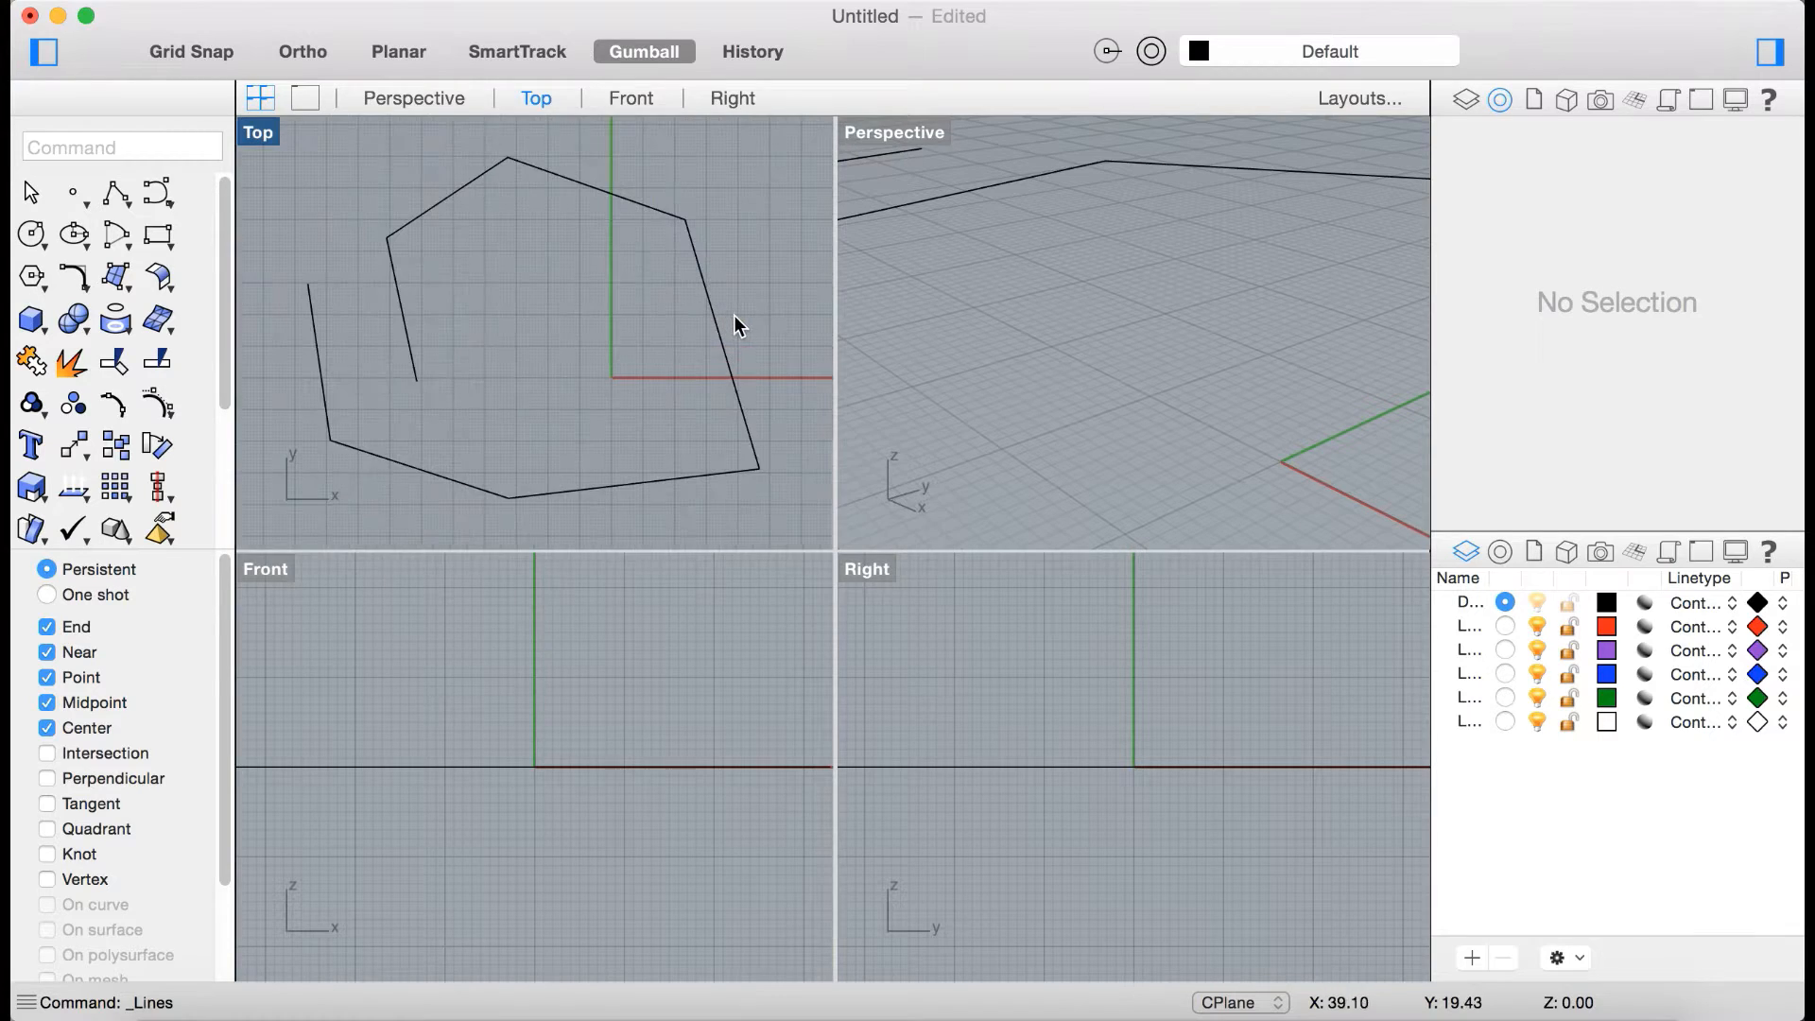
{"action": "left_click_drag", "start_coordinate": [747, 292], "coordinate": [603, 231]}
{"action": "left_click", "coordinate": [706, 294]}
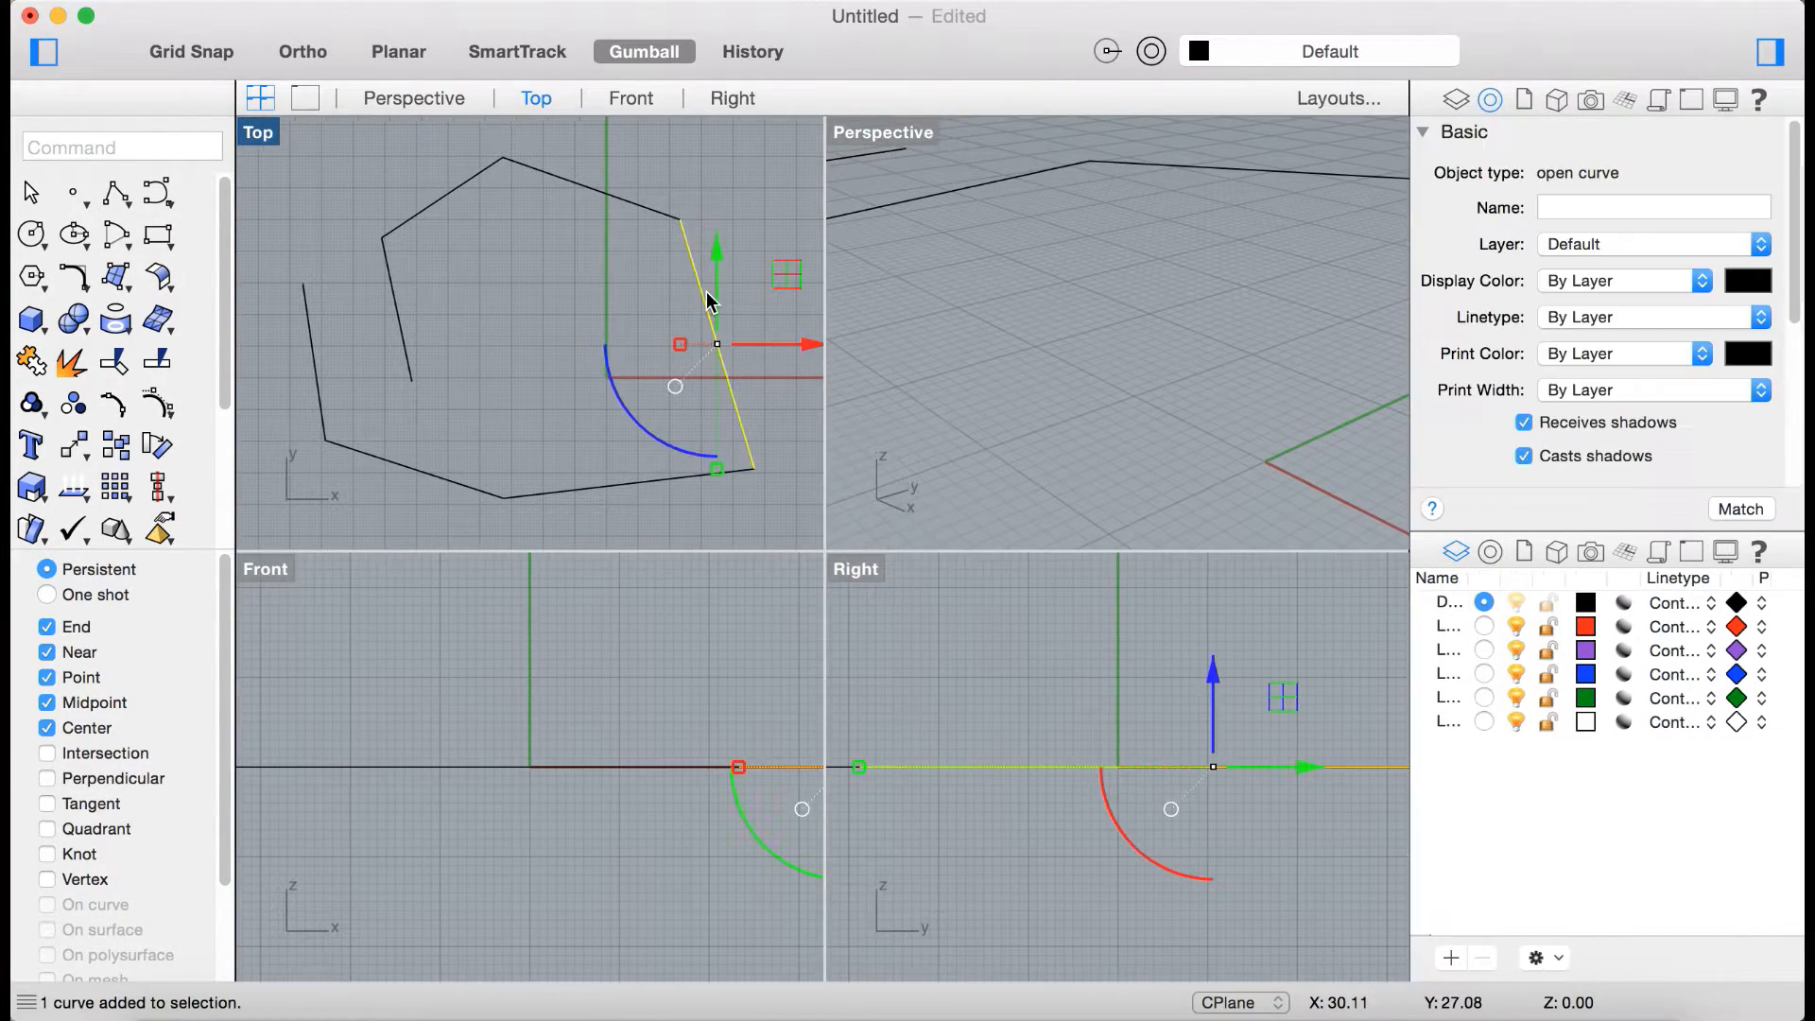
{"action": "left_click_drag", "start_coordinate": [754, 347], "coordinate": [575, 388]}
{"action": "left_click", "coordinate": [659, 282]}
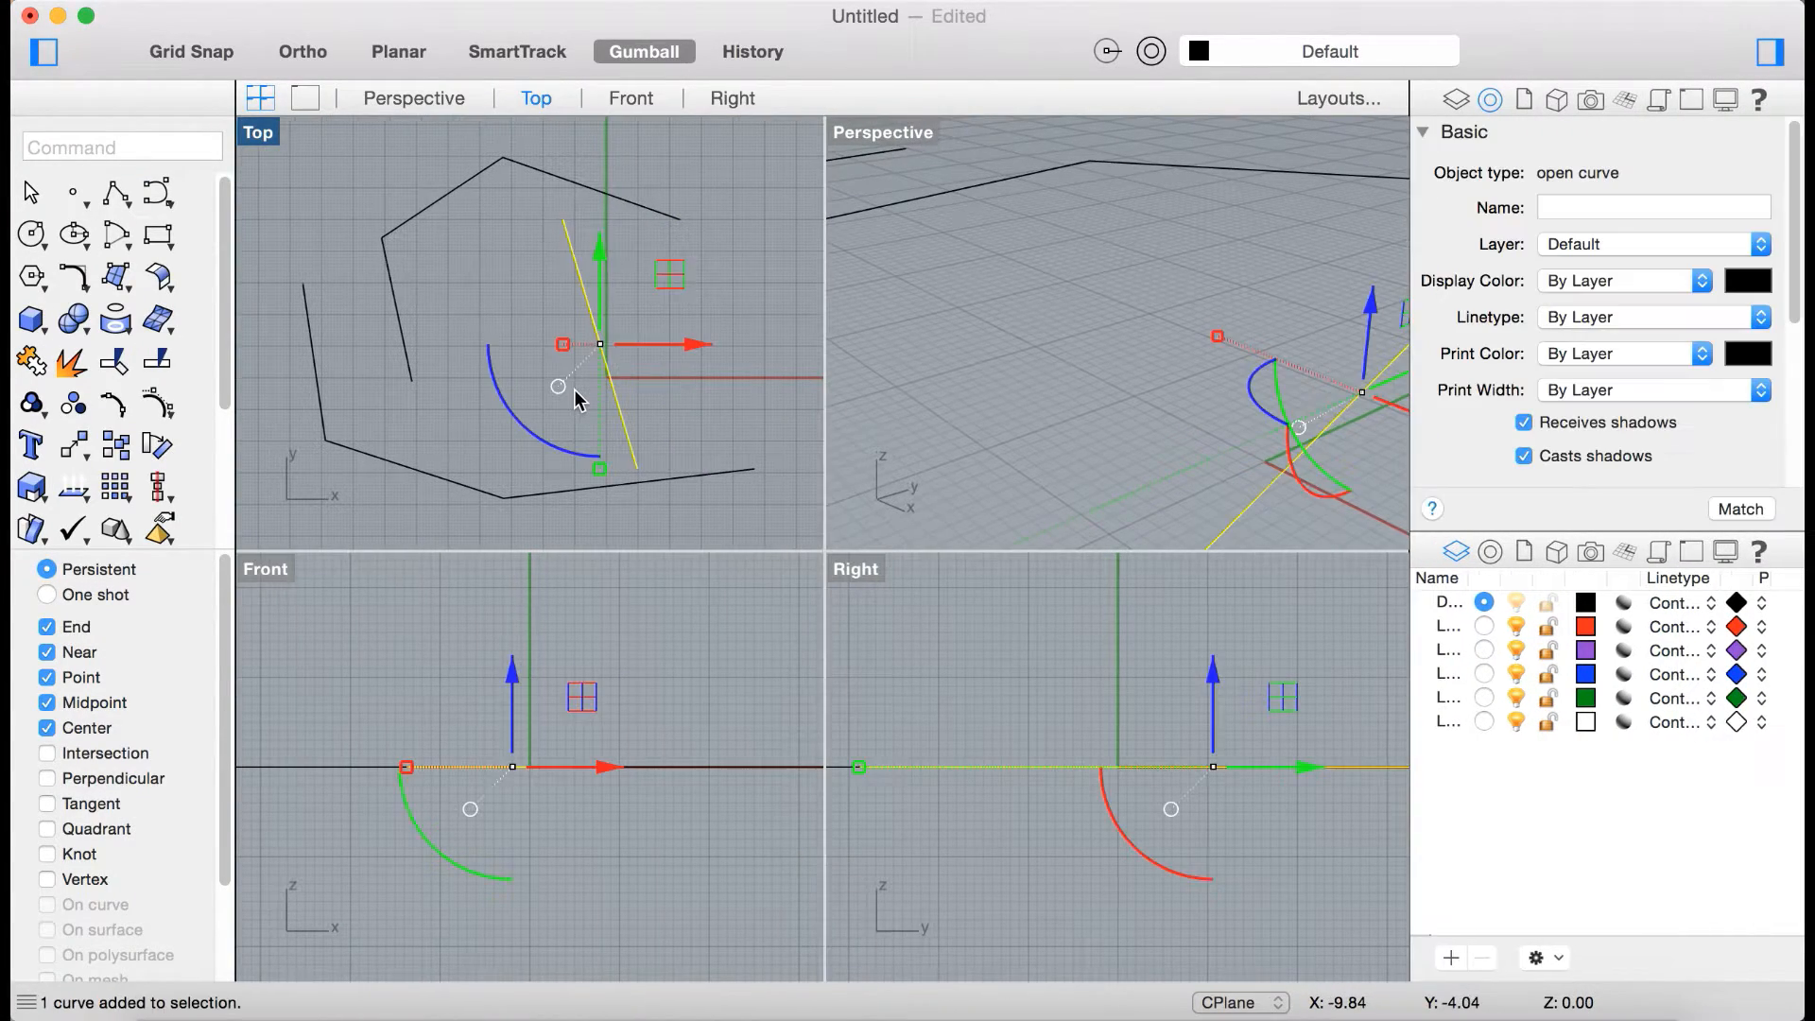
{"action": "key", "text": "Delete"}
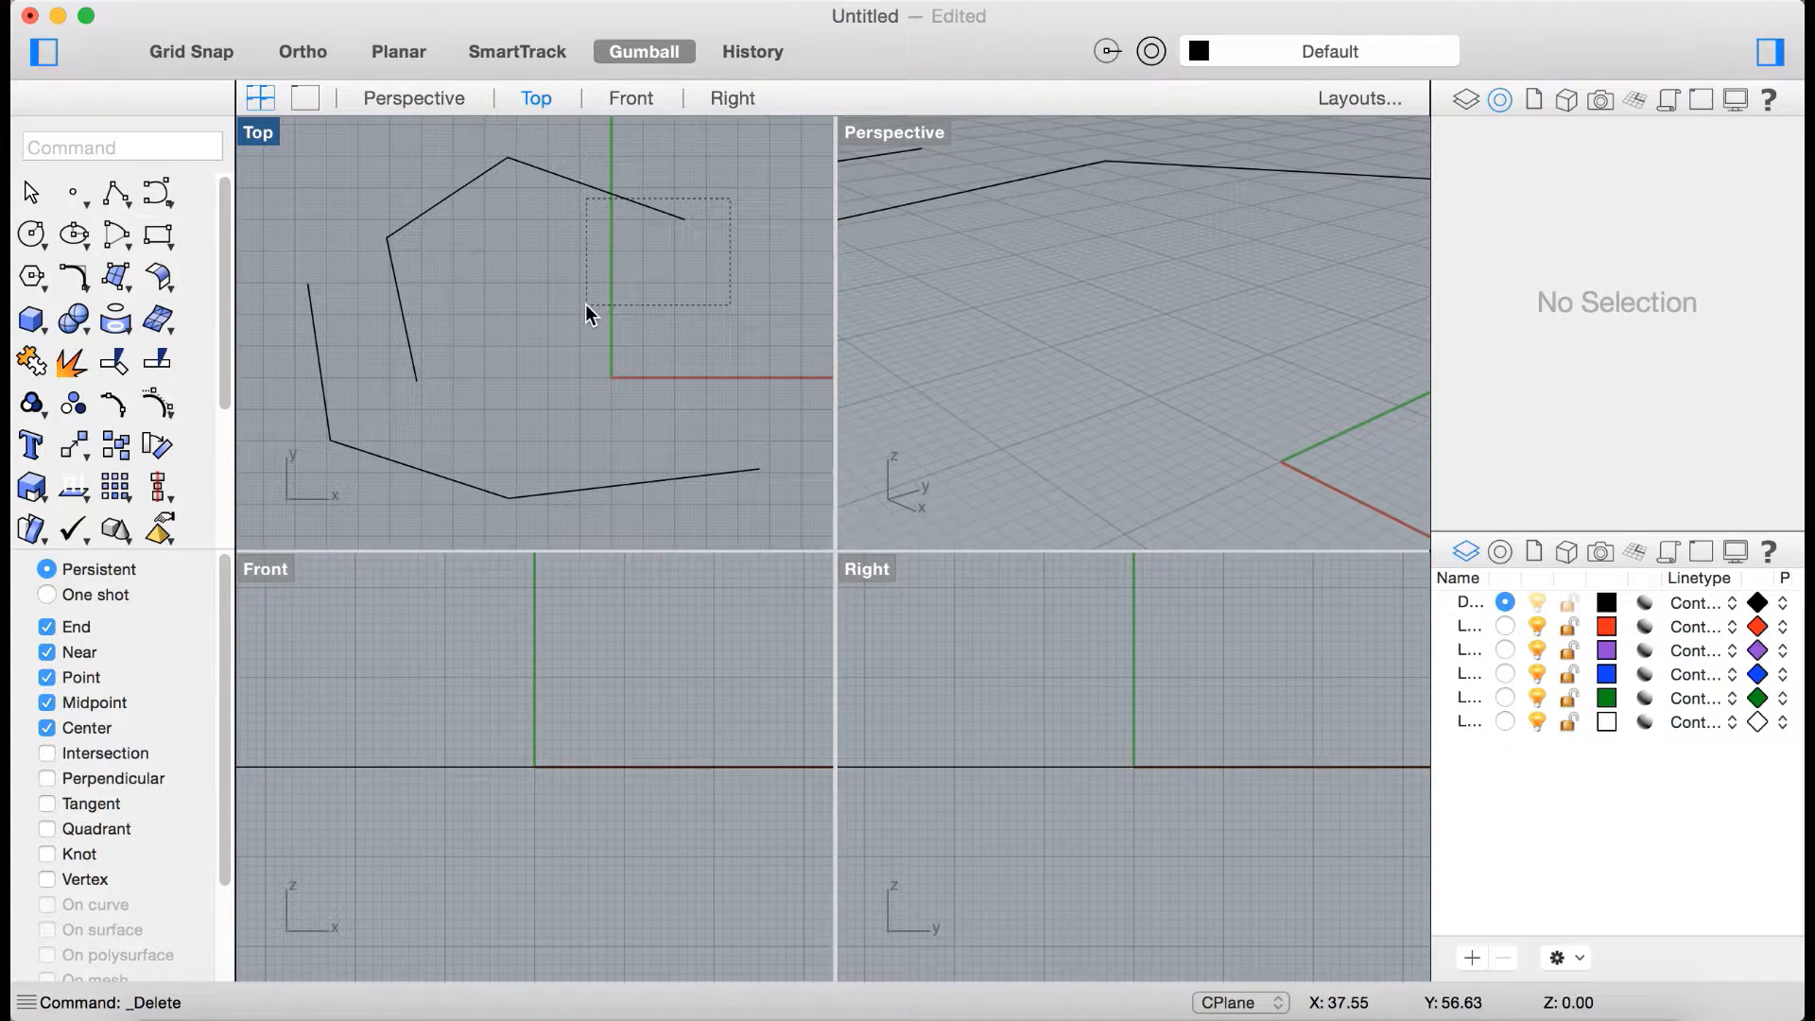
Move the chain's upper-right segment down into the shape and the lower-right segment up in the Top view.
{"action": "left_click_drag", "start_coordinate": [586, 304], "coordinate": [584, 303]}
{"action": "scroll", "coordinate": [605, 284], "scroll_direction": "down", "scroll_amount": 3}
{"action": "left_click_drag", "start_coordinate": [610, 189], "coordinate": [662, 308]}
{"action": "scroll", "coordinate": [653, 298], "scroll_direction": "down", "scroll_amount": 3}
{"action": "left_click", "coordinate": [643, 410]}
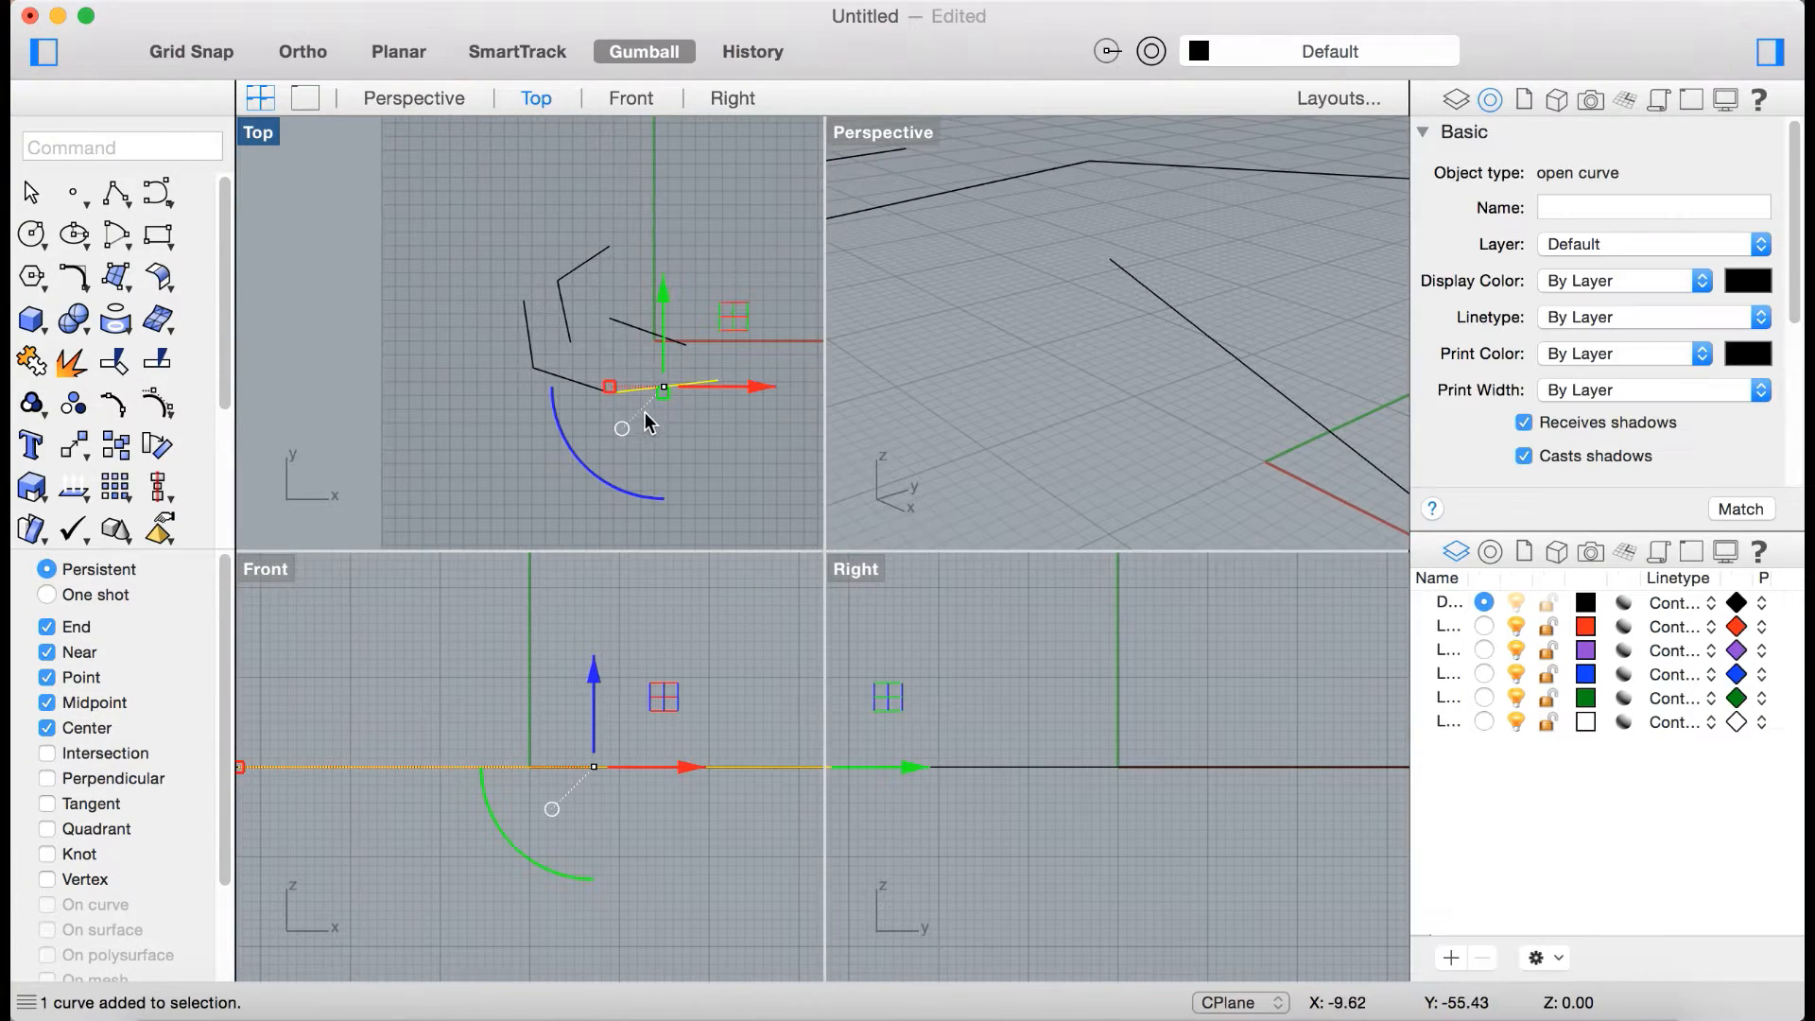
{"action": "scroll", "coordinate": [643, 414], "scroll_direction": "up", "scroll_amount": 2}
Delete the two moved segments together and all remaining line segments in the Top view.
{"action": "left_click_drag", "start_coordinate": [669, 317], "coordinate": [656, 387]}
{"action": "left_click", "coordinate": [693, 298]}
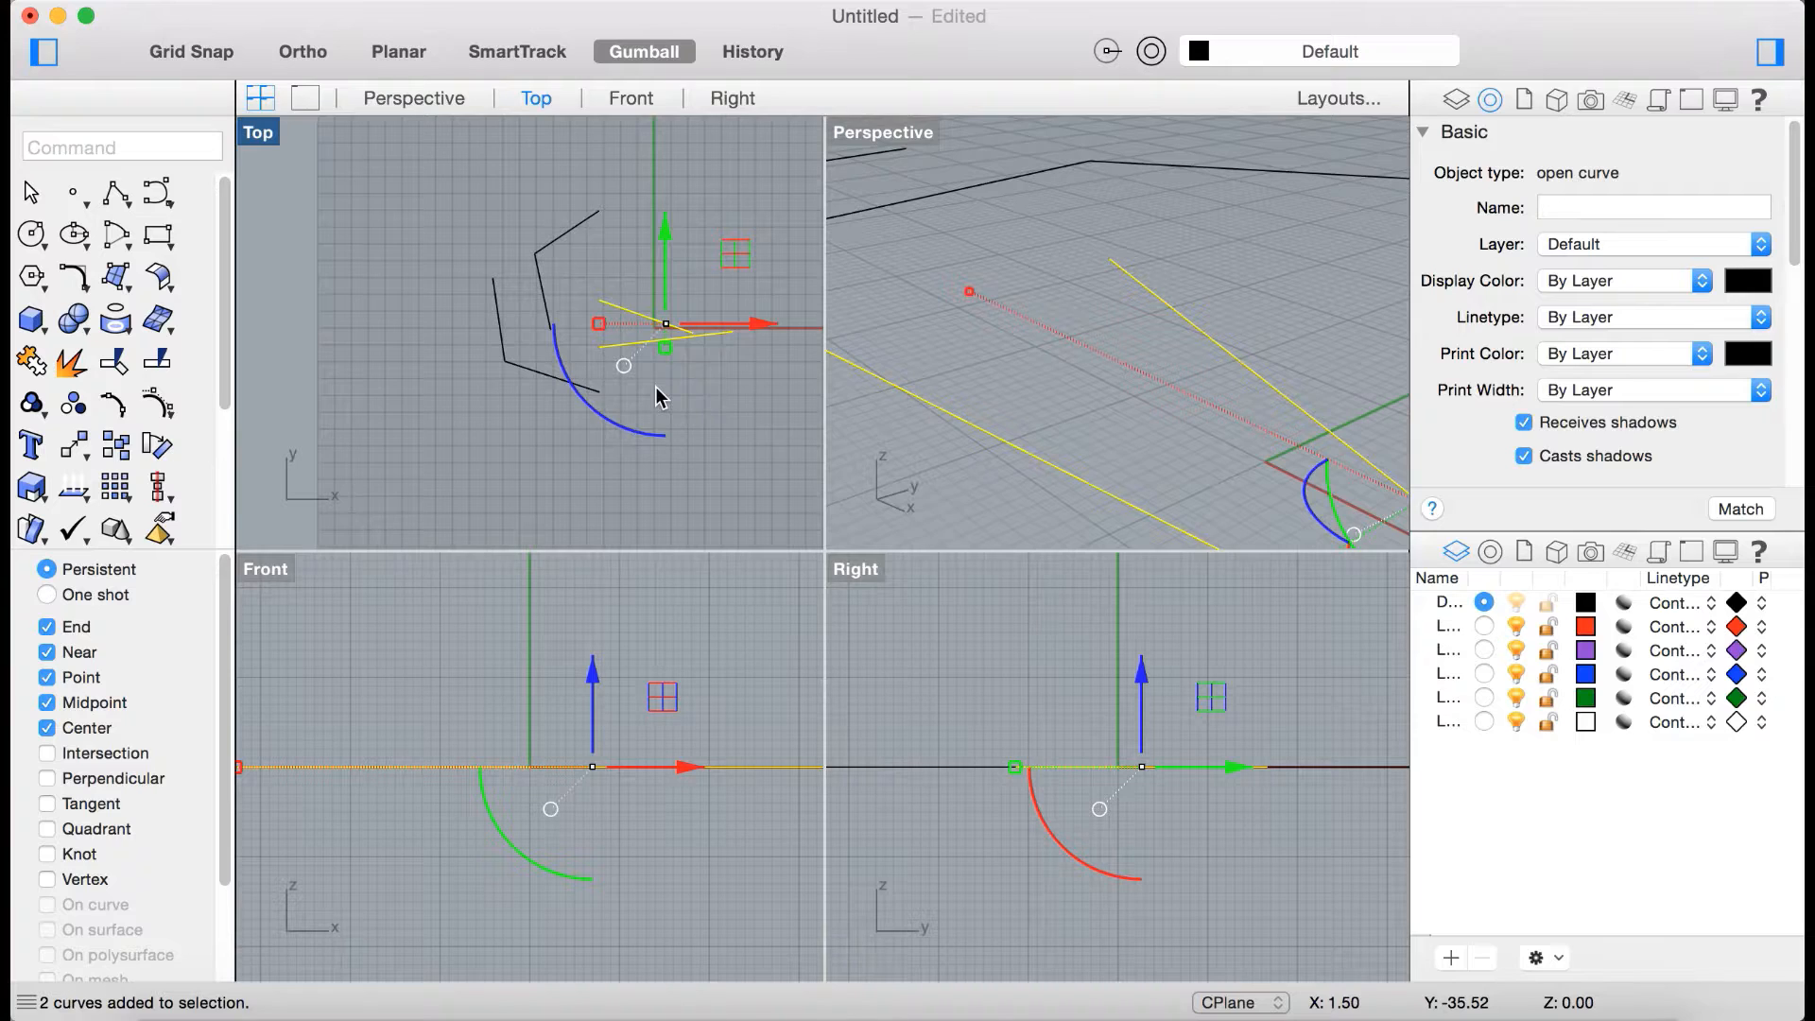
{"action": "key", "text": "Delete"}
{"action": "left_click_drag", "start_coordinate": [625, 250], "coordinate": [441, 463]}
{"action": "key", "text": "Delete"}
{"action": "scroll", "coordinate": [753, 384], "scroll_direction": "down", "scroll_amount": 5}
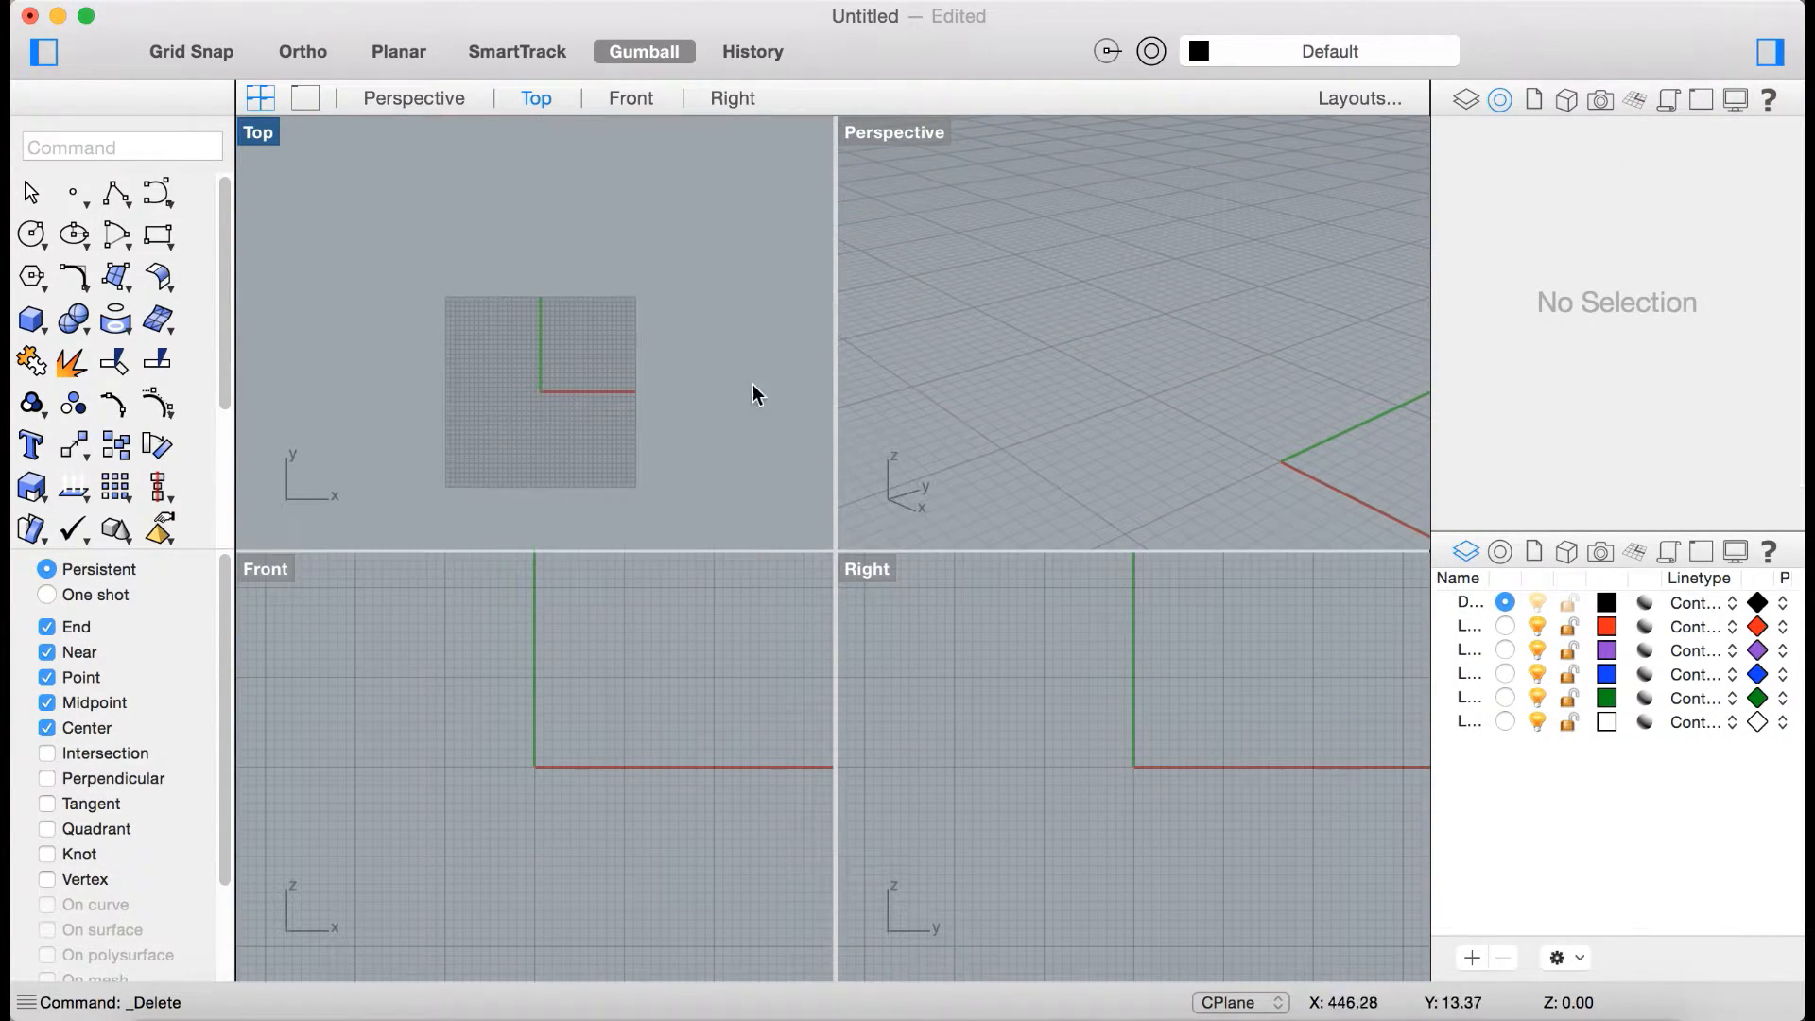
{"action": "scroll", "coordinate": [553, 367], "scroll_direction": "up", "scroll_amount": 5}
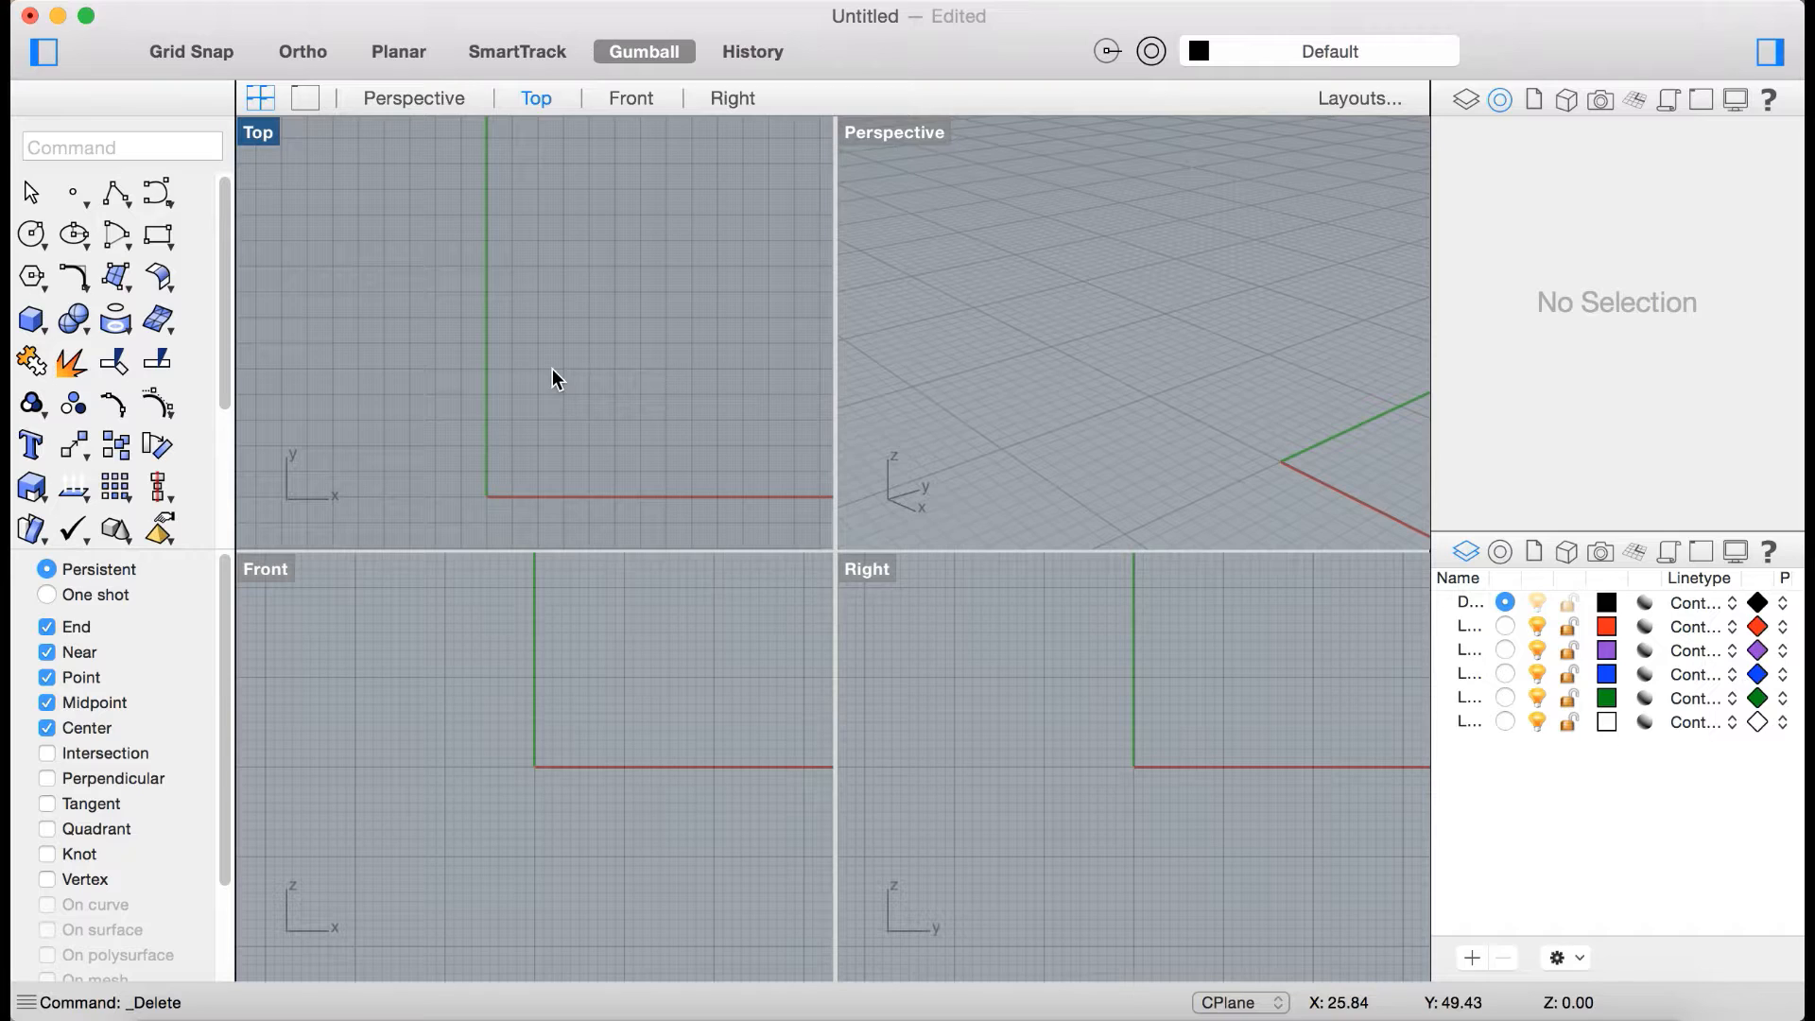
{"action": "left_click", "coordinate": [119, 198]}
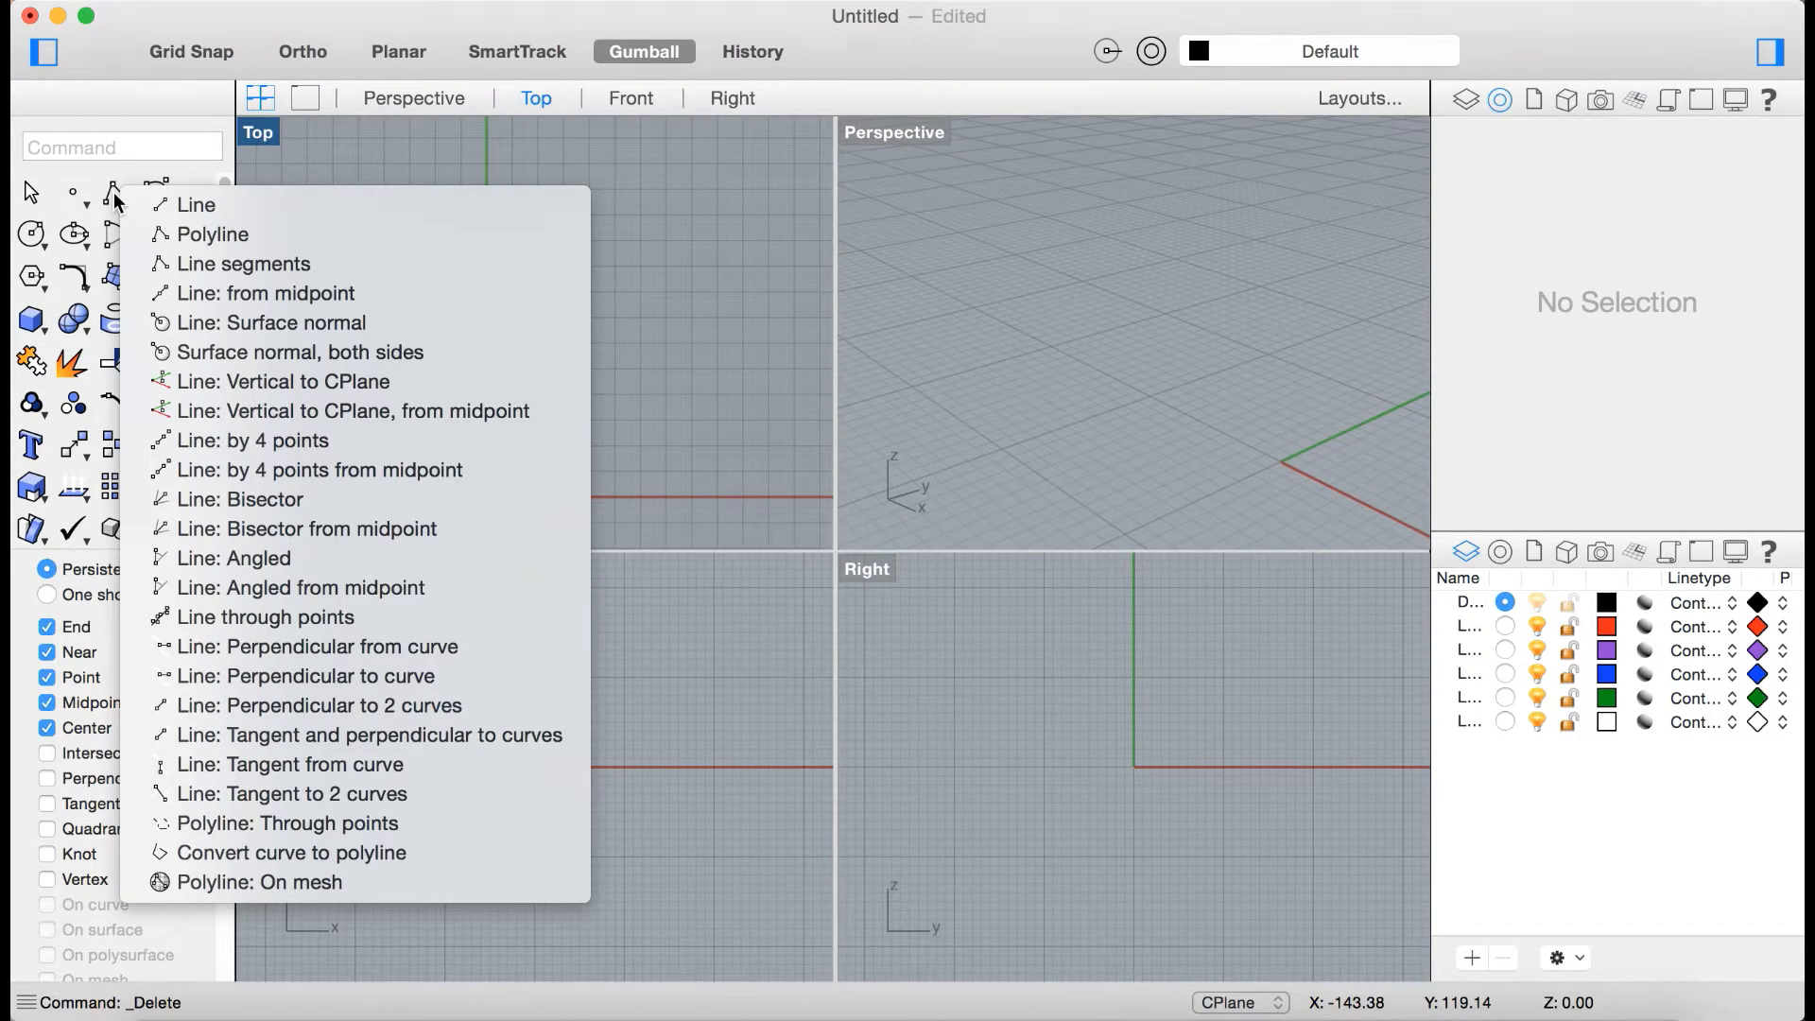
{"action": "left_click", "coordinate": [114, 197]}
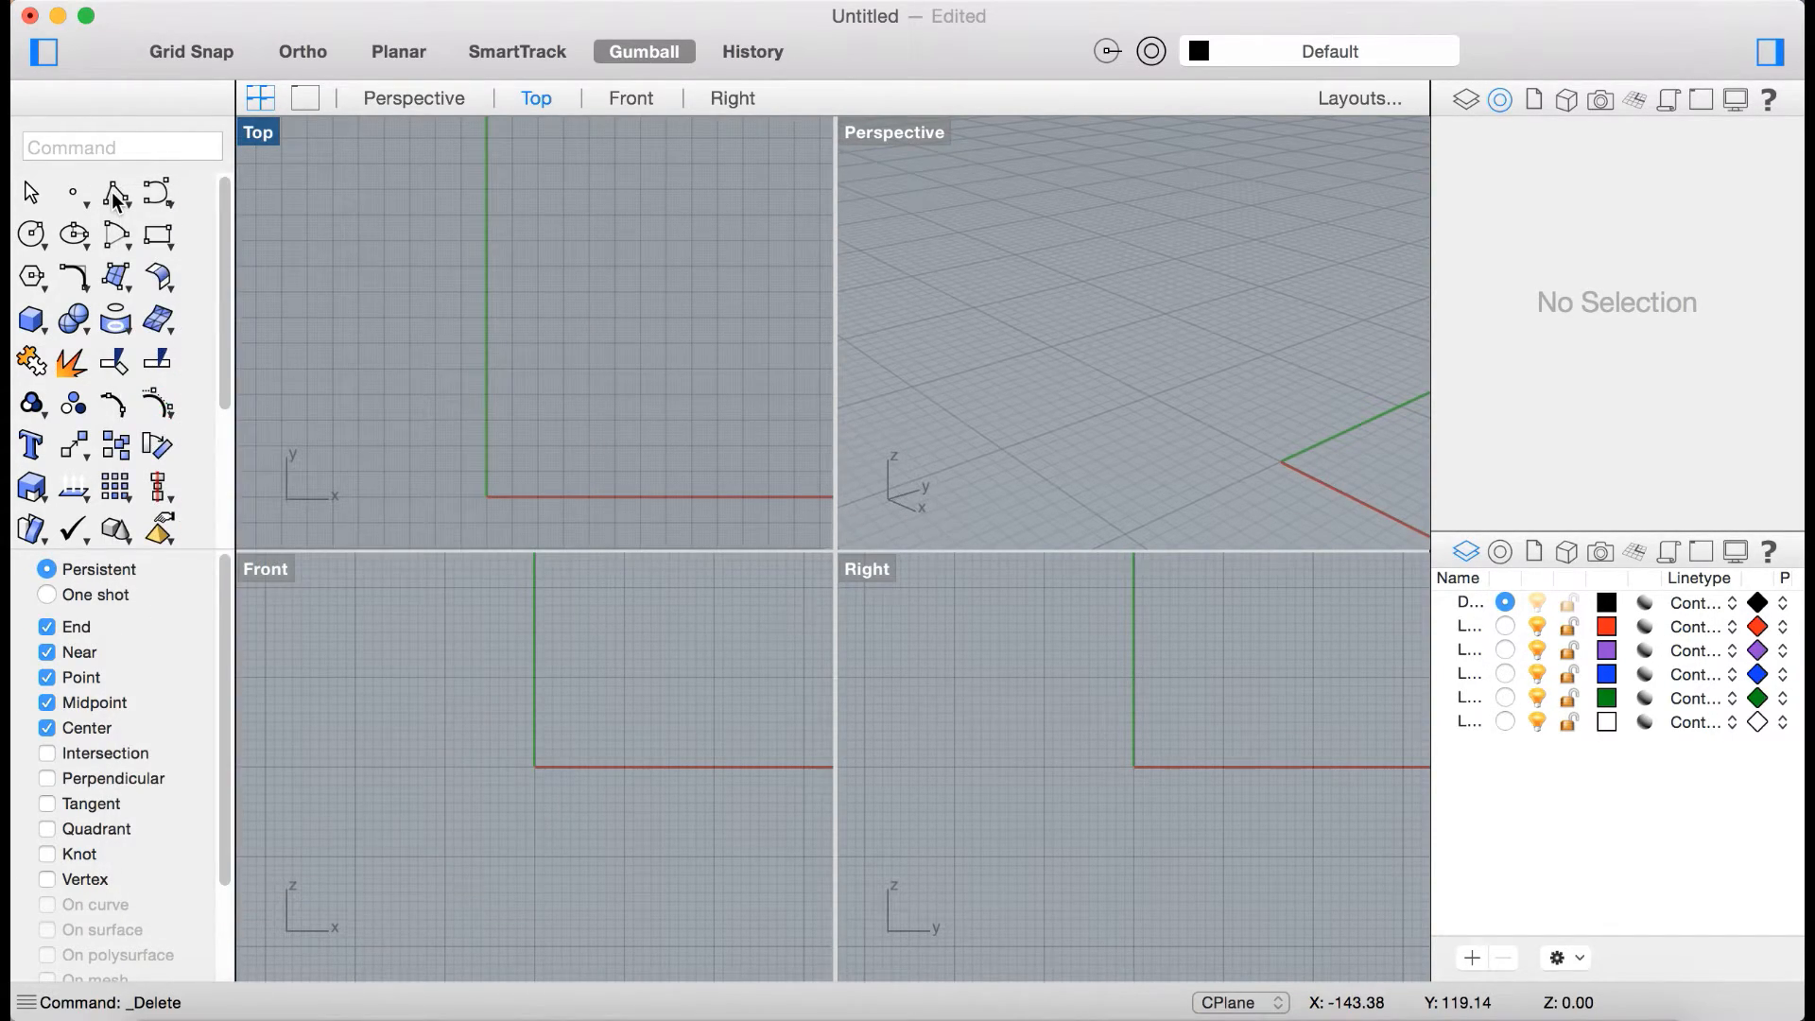